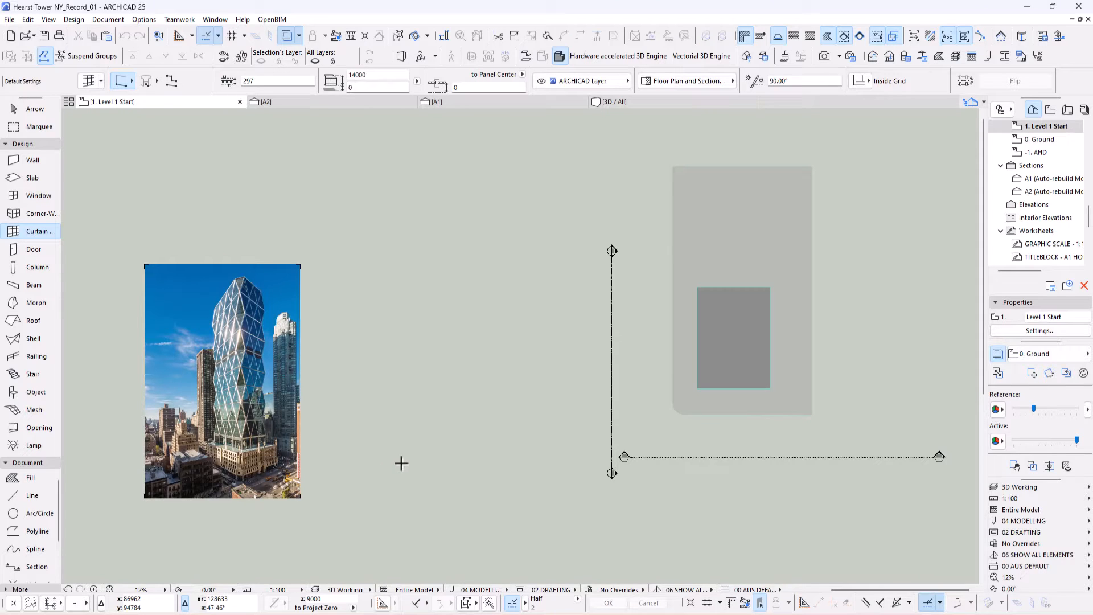
# - Examine the reference photo of the tower and review the Ground and Level 1 Start storey heights in the storey settings
pyautogui.scroll(2, 339, 456)
pyautogui.moveTo(339, 456); pyautogui.dragTo(517, 440, button='middle')
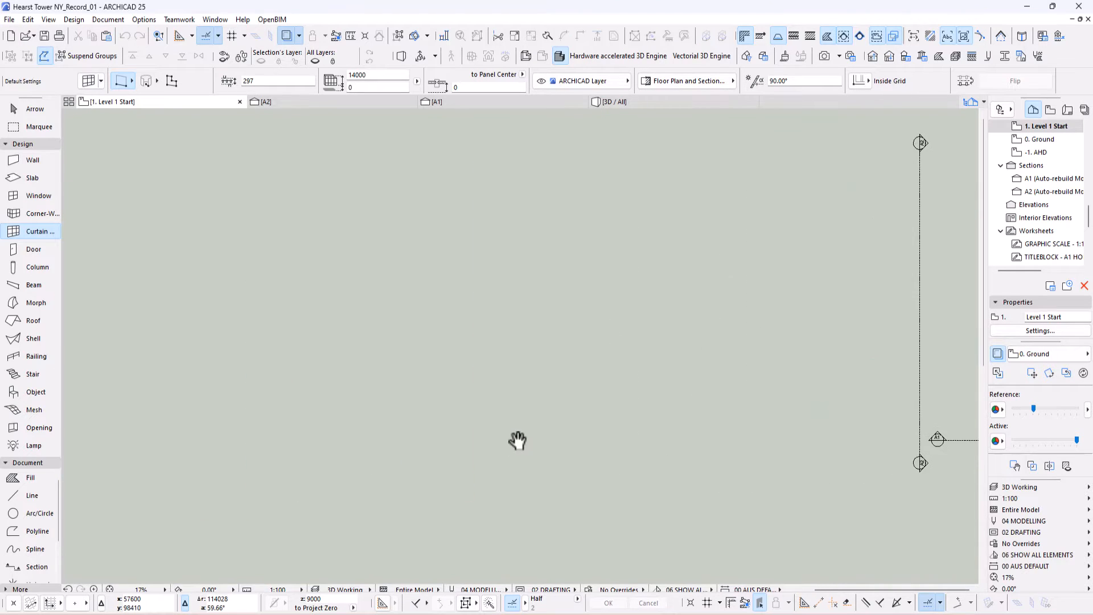
pyautogui.scroll(4, 393, 402)
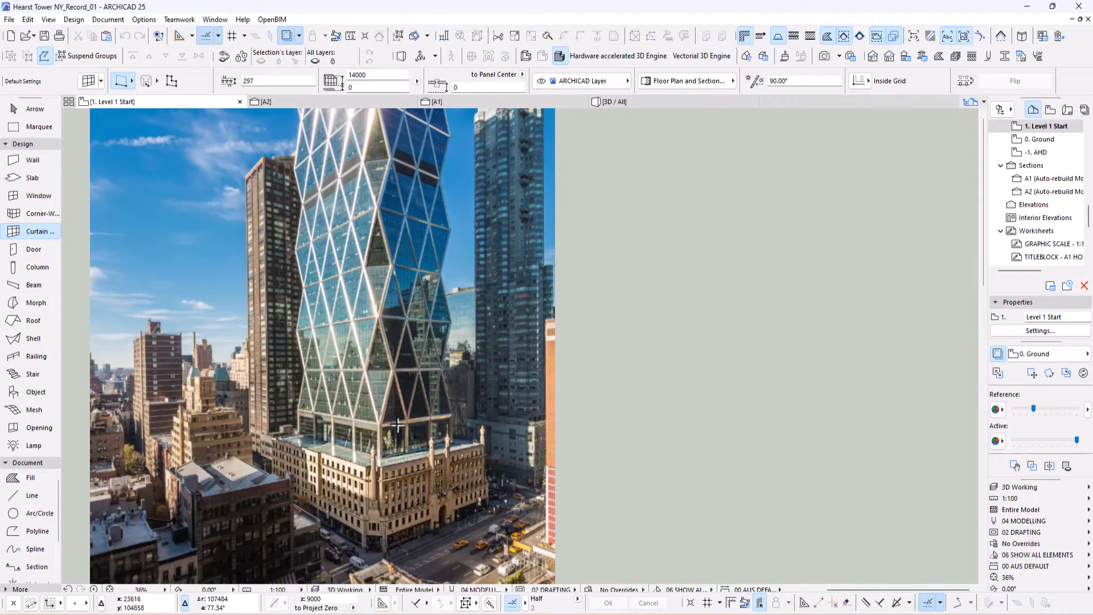
pyautogui.scroll(1, 396, 452)
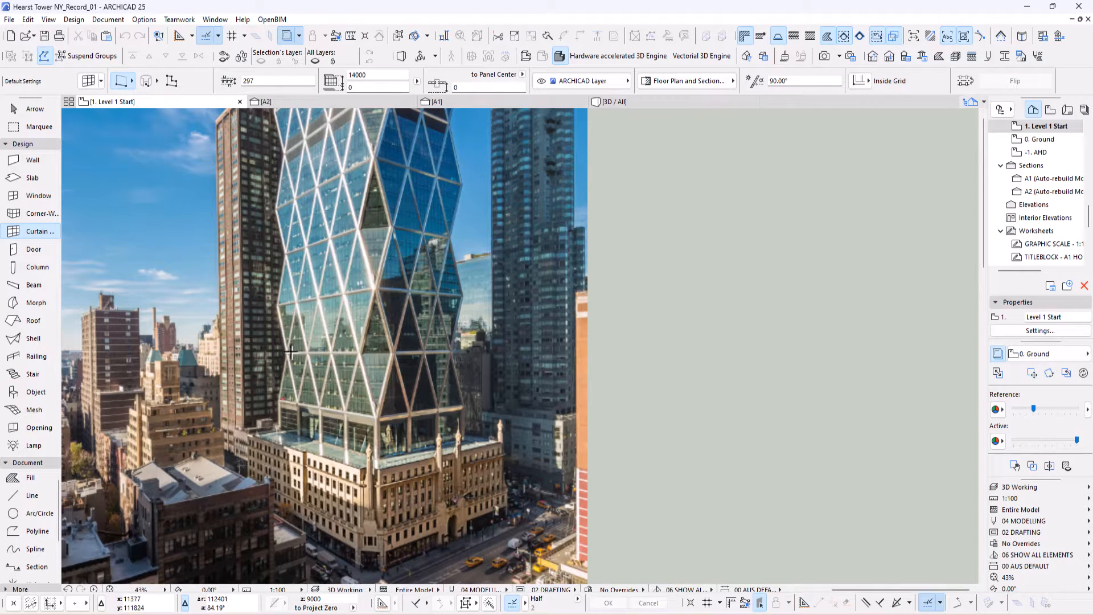
pyautogui.click(904, 58)
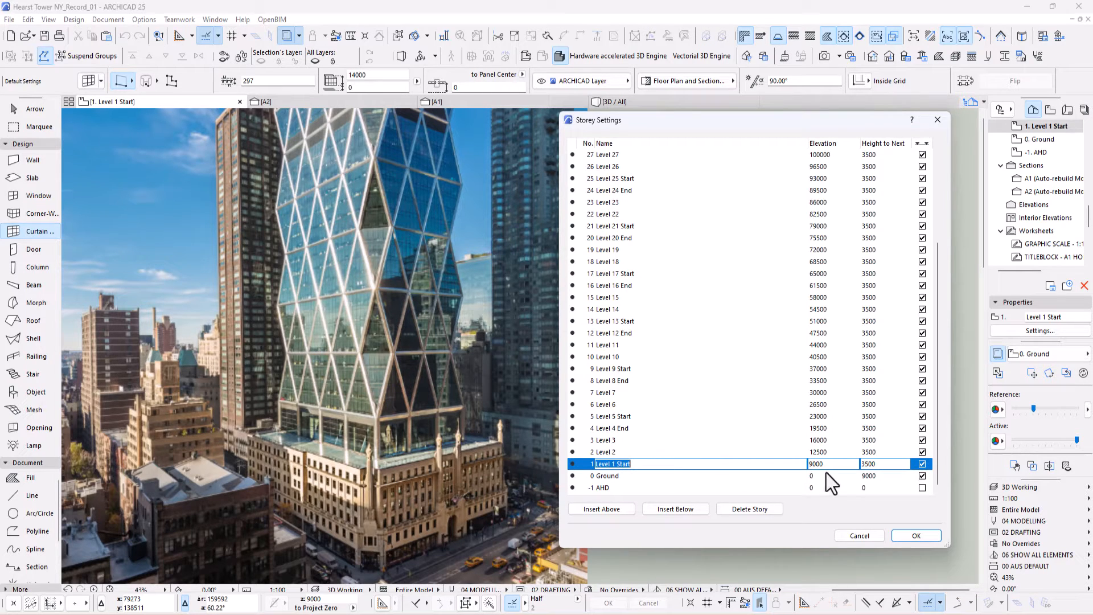
pyautogui.click(874, 478)
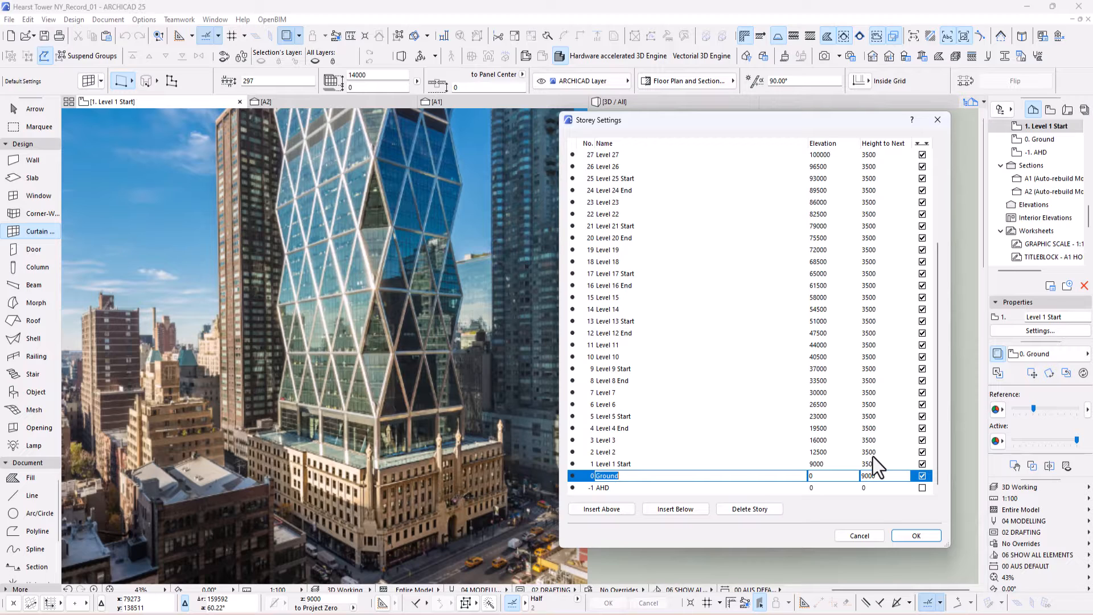
pyautogui.click(859, 535)
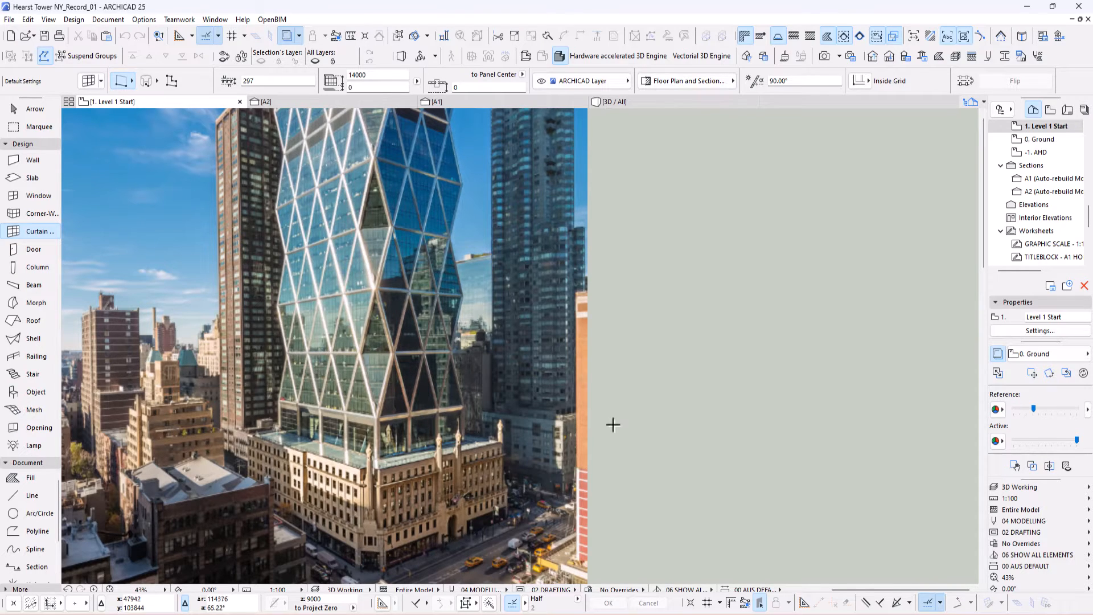
# - Apply the CW-TYPE 00 favorite to the Curtain Wall tool's default settings
pyautogui.scroll(-2, 615, 427)
pyautogui.moveTo(705, 411); pyautogui.dragTo(540, 403, button='middle')
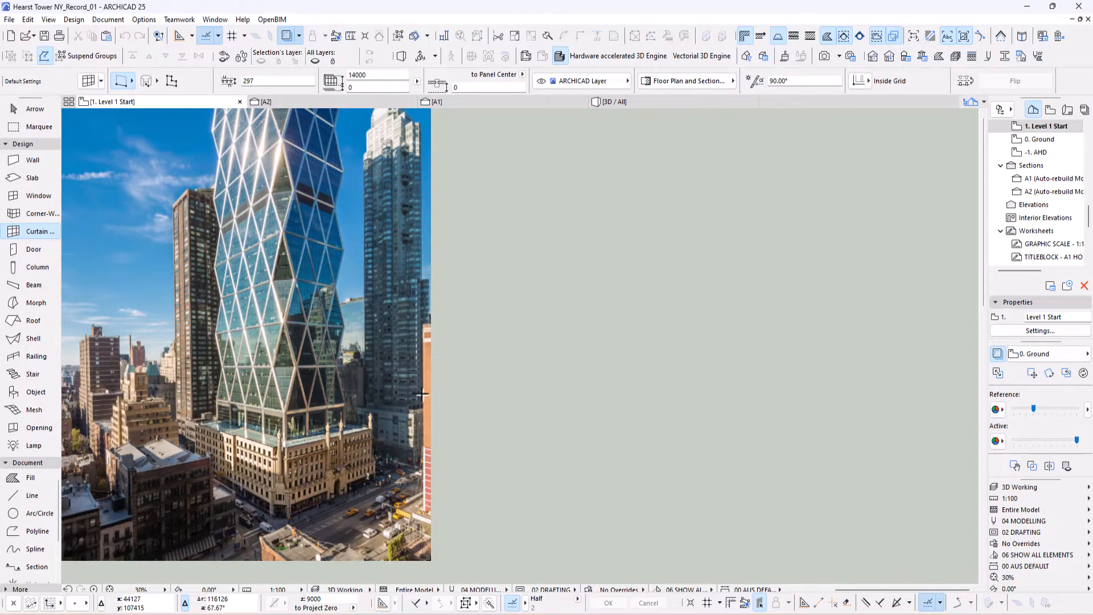
pyautogui.scroll(-2, 390, 393)
pyautogui.moveTo(627, 425); pyautogui.dragTo(342, 482, button='middle')
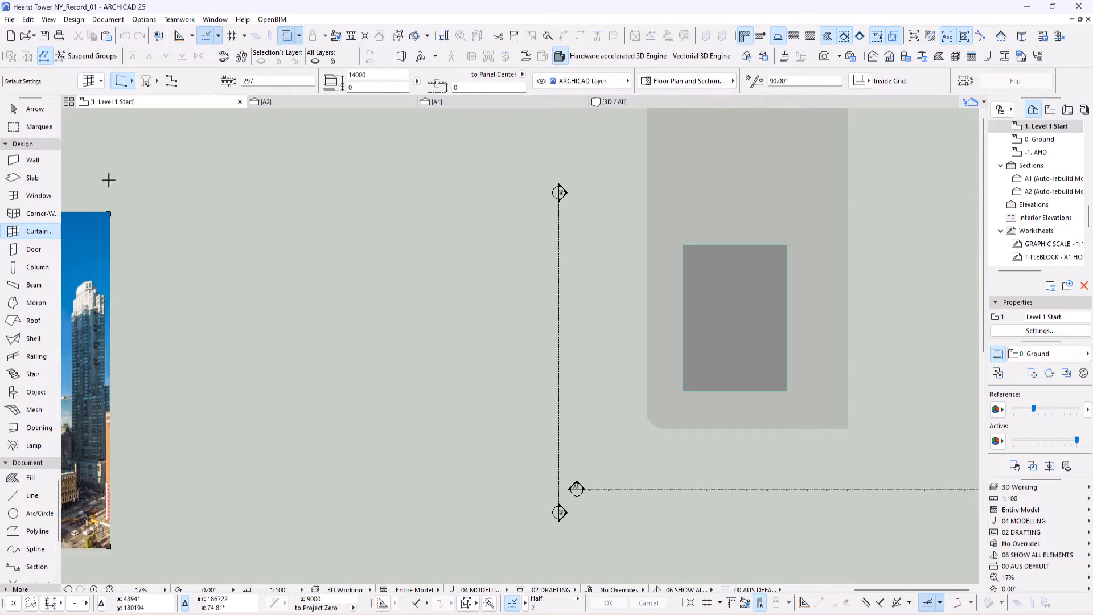
pyautogui.click(101, 83)
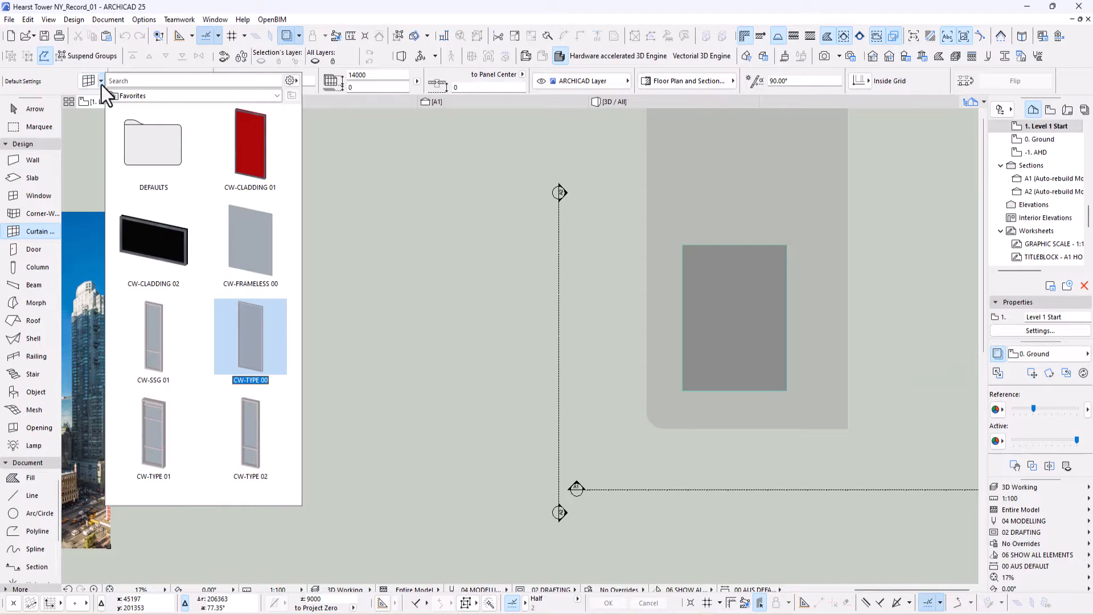
pyautogui.doubleClick(257, 340)
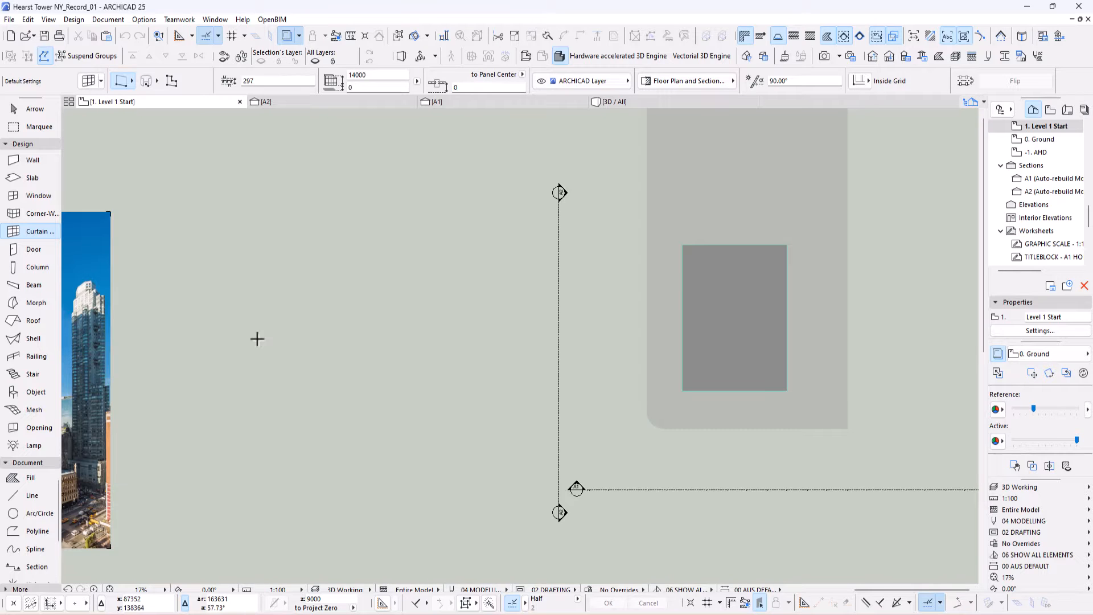
# - In the default curtain wall scheme, set column A's width to 5000 and add a second column of 5000
pyautogui.doubleClick(42, 235)
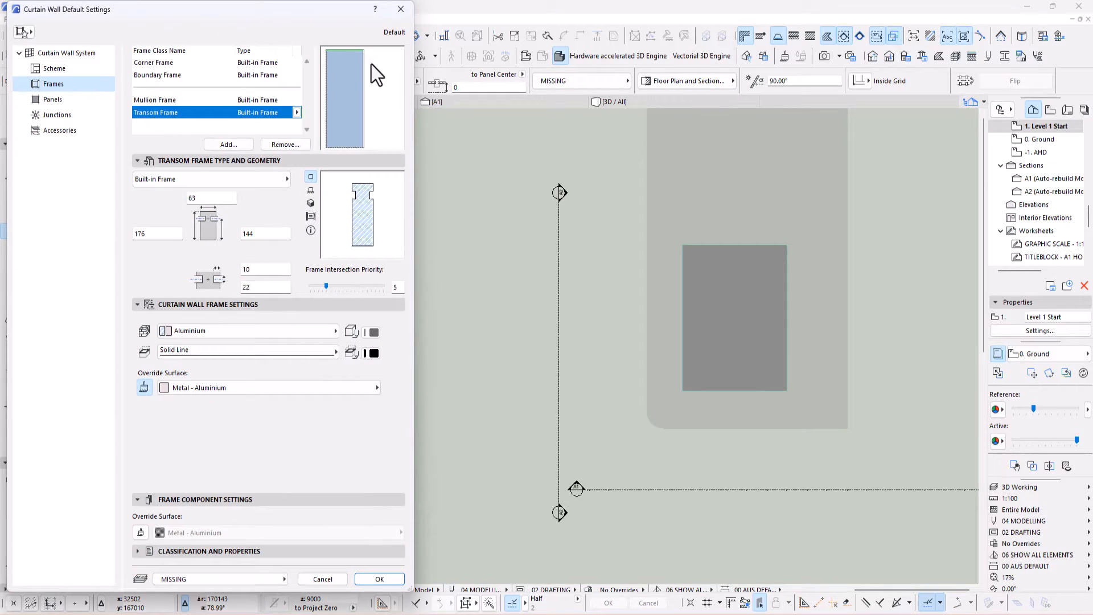
pyautogui.click(57, 69)
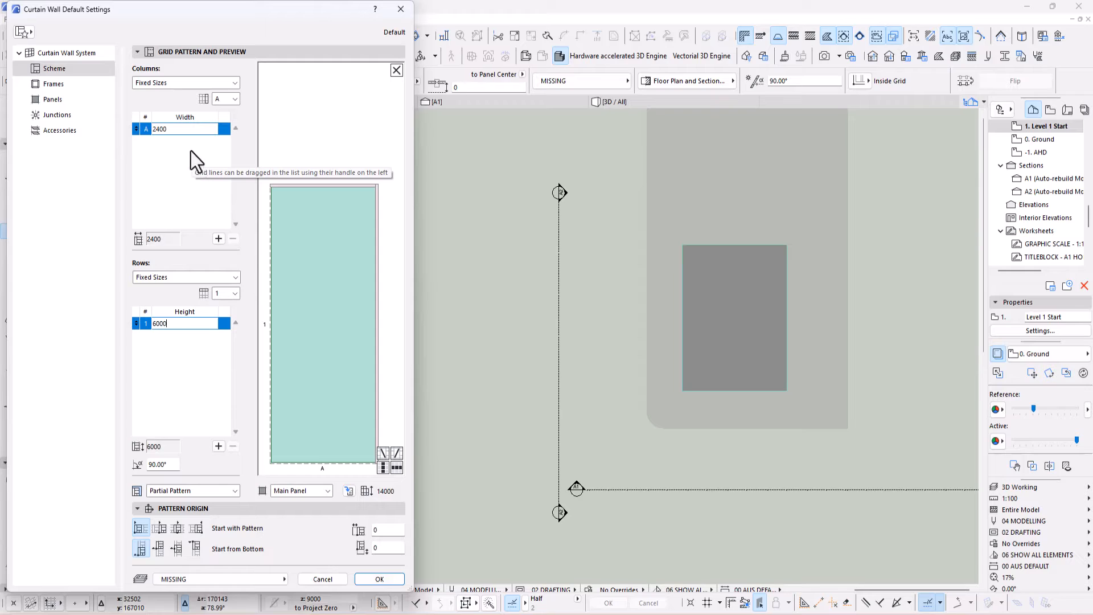
pyautogui.click(155, 128)
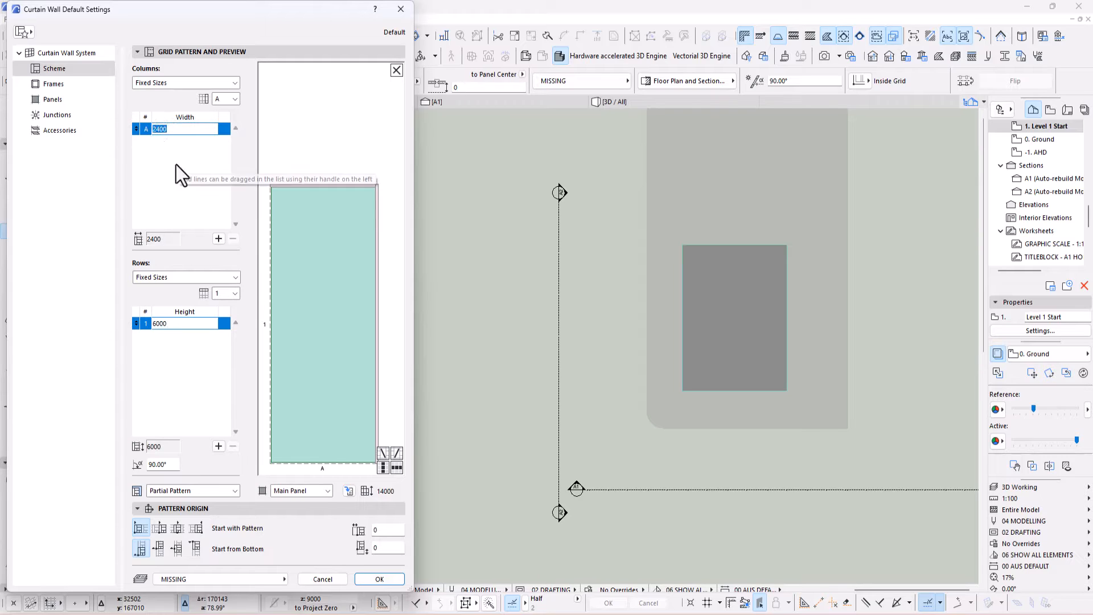
pyautogui.write('5000')
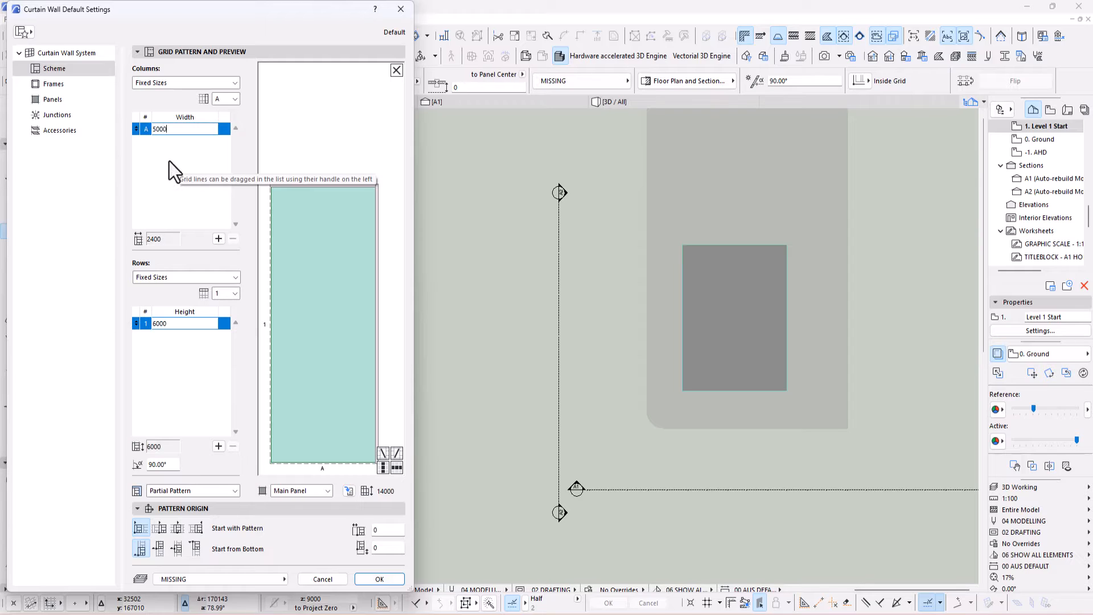
pyautogui.press('Return')
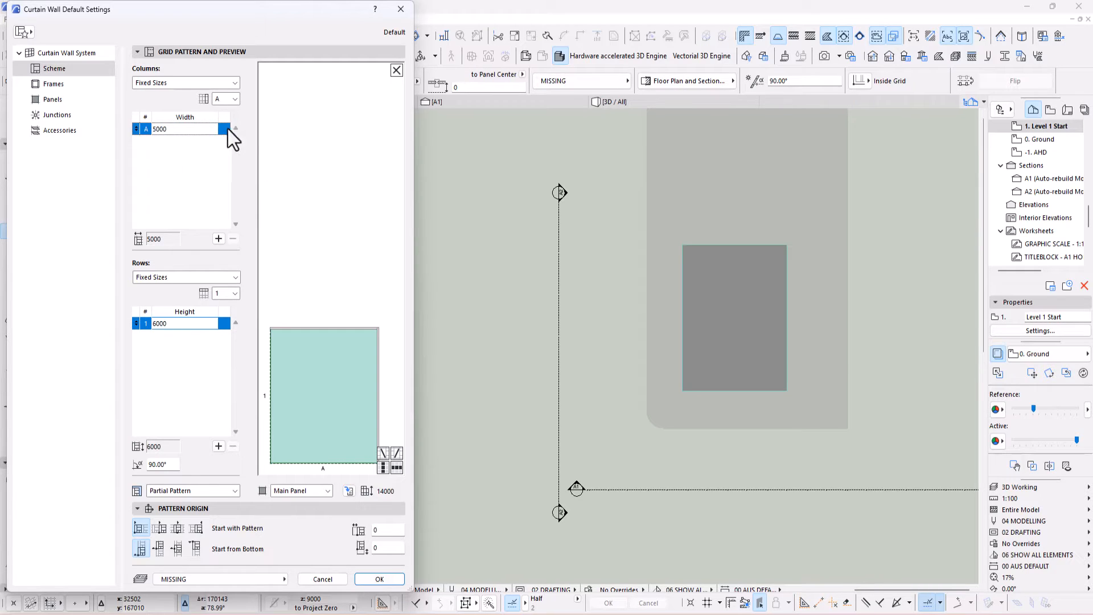
pyautogui.click(220, 239)
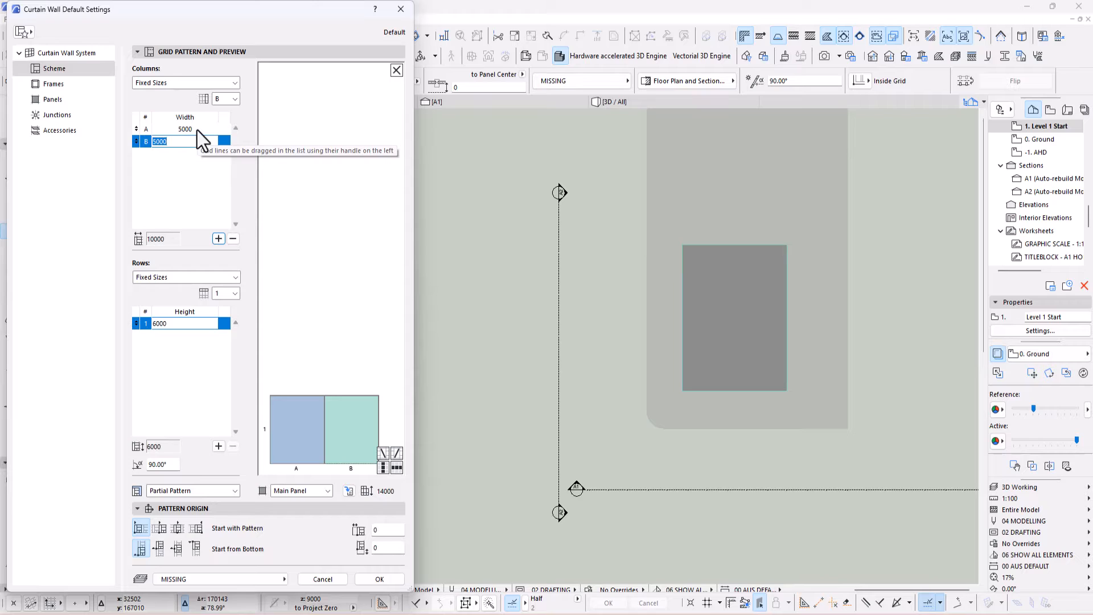
# - Set the height of the scheme's single row to 14000
pyautogui.click(191, 323)
pyautogui.write('140')
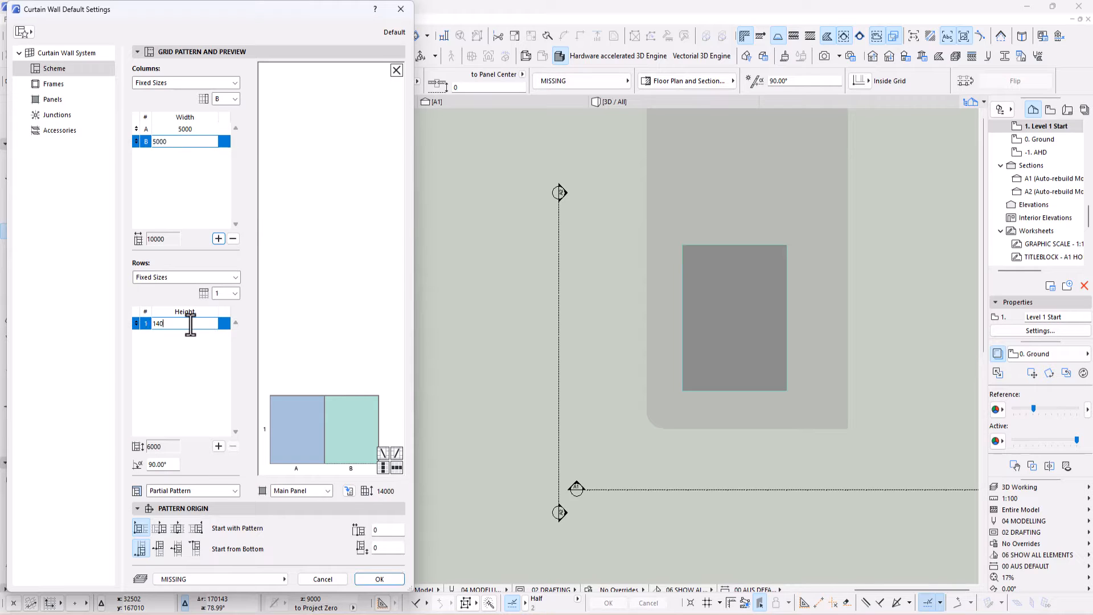
pyautogui.write('00')
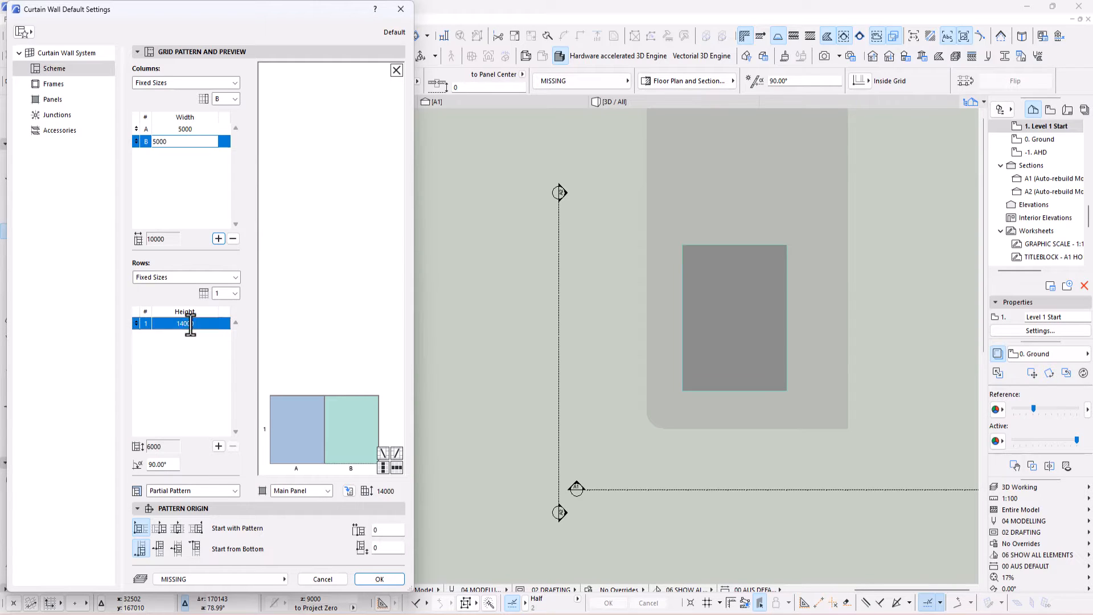
pyautogui.press('Return')
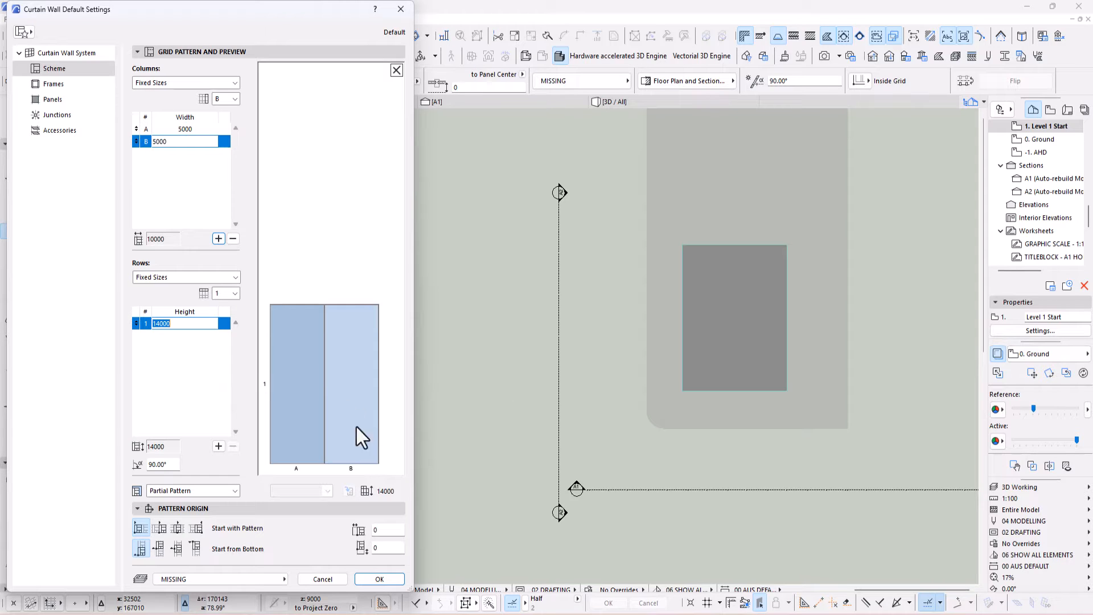
# - Divide both pattern cells with mirrored diagonal frames running from the top of the central line to the outer bottom corners
pyautogui.click(344, 381)
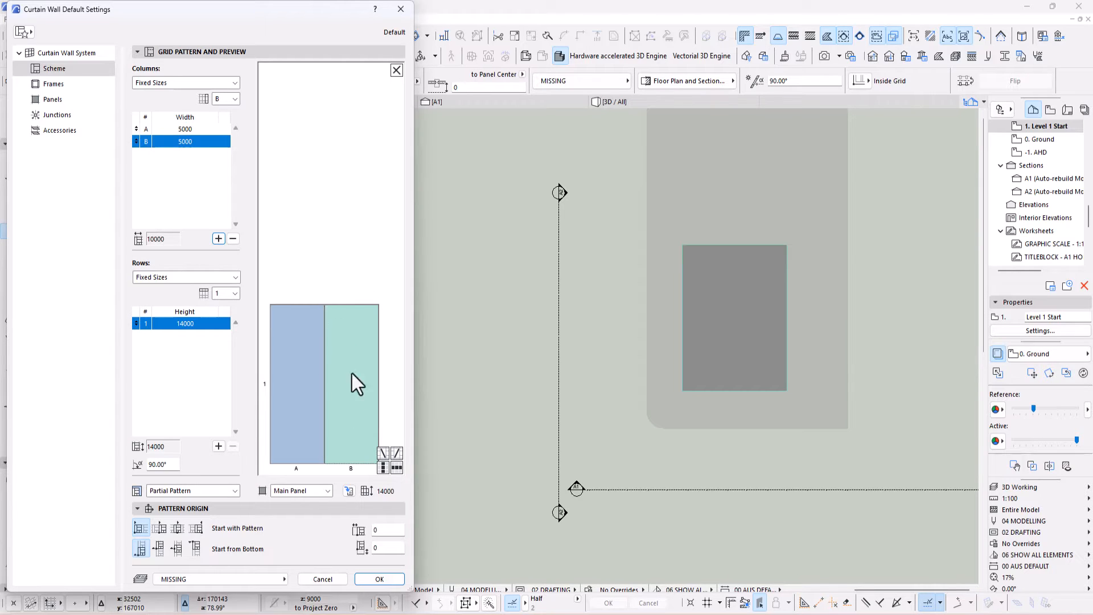
pyautogui.click(382, 456)
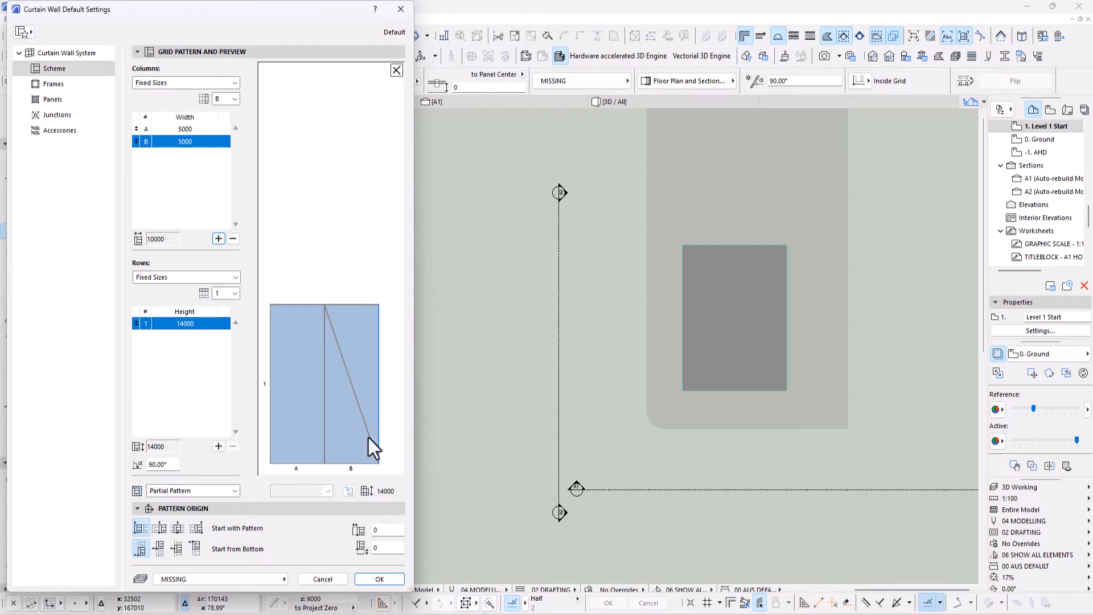
pyautogui.click(307, 411)
pyautogui.click(395, 455)
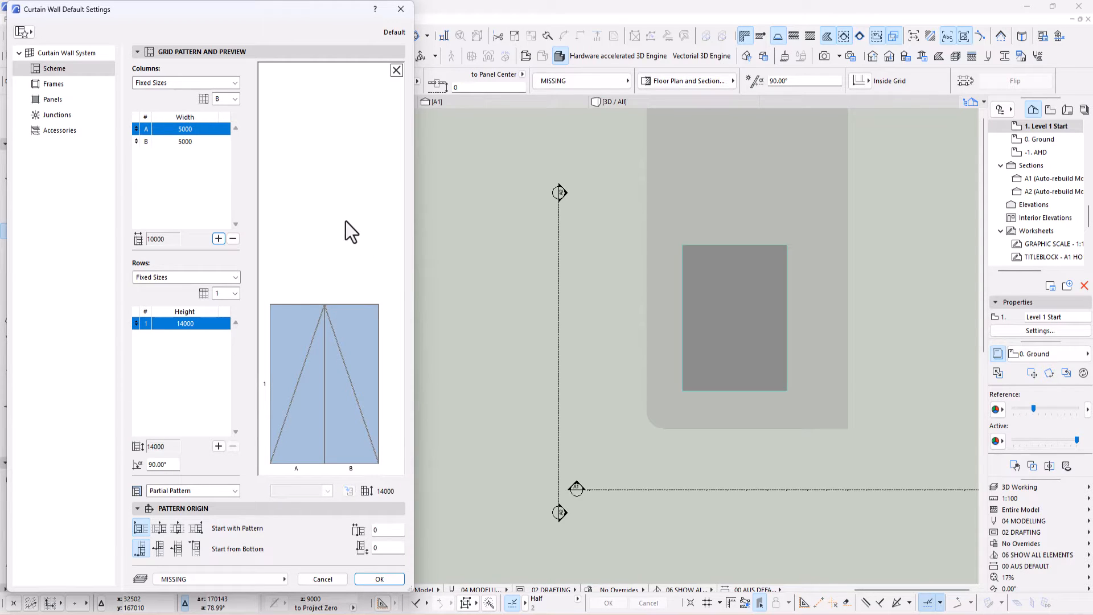
# - Set the curtain wall's corner frame type to Invisible
pyautogui.click(40, 85)
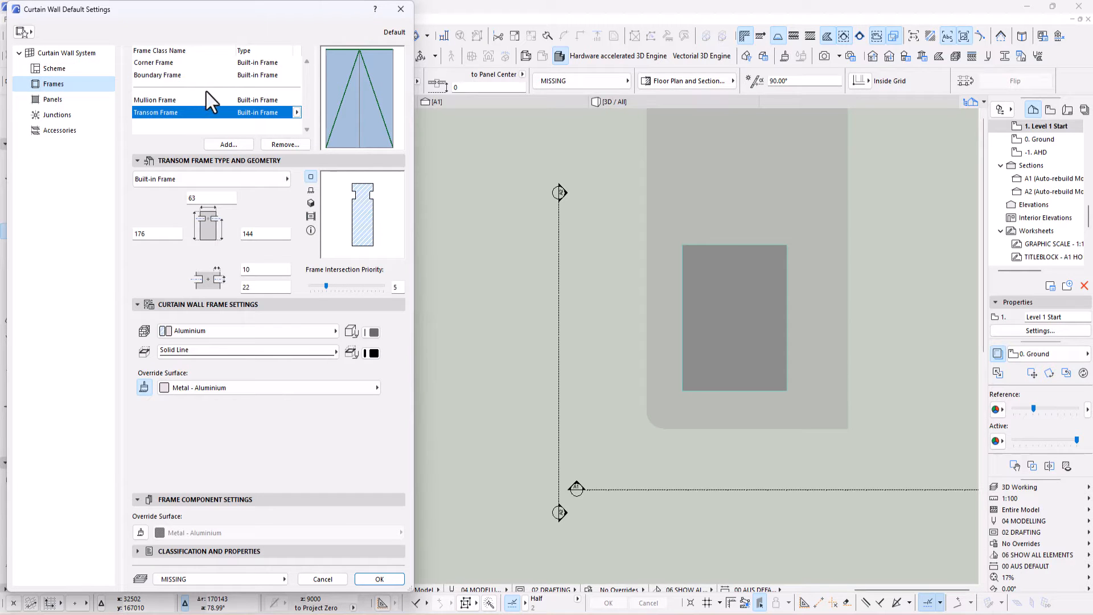
pyautogui.click(283, 66)
pyautogui.click(296, 63)
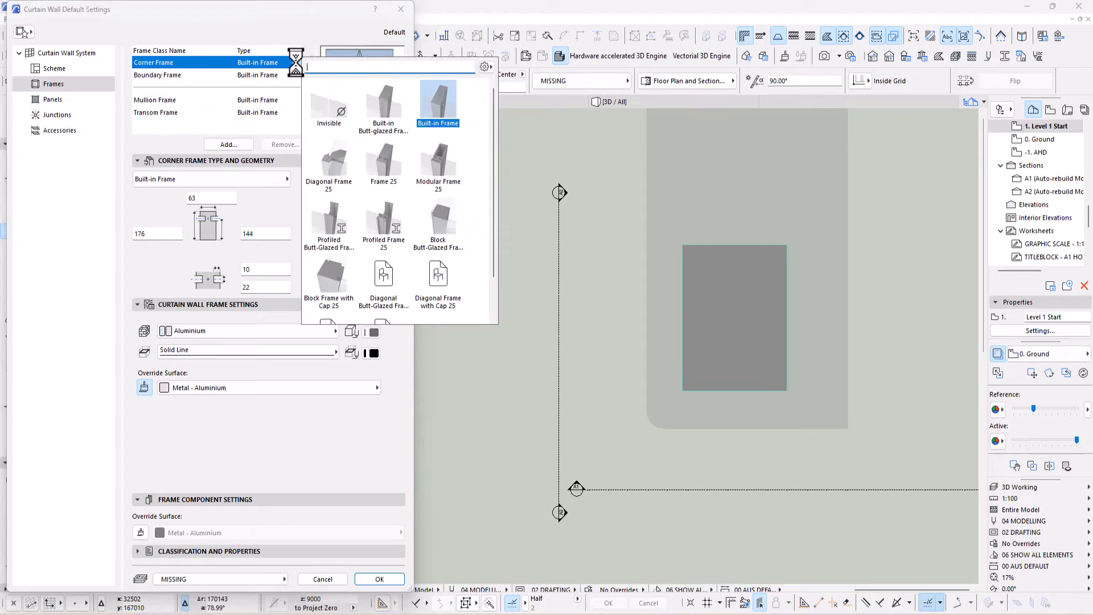
pyautogui.click(333, 111)
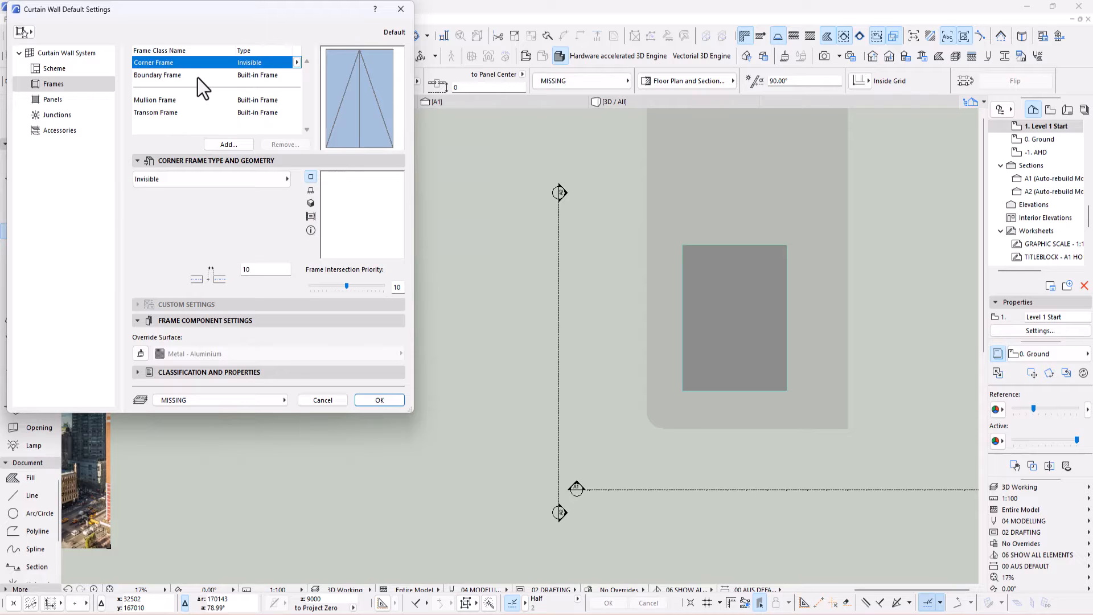
# - Set the curtain wall's mullion frame type to Invisible
pyautogui.click(277, 101)
pyautogui.click(296, 100)
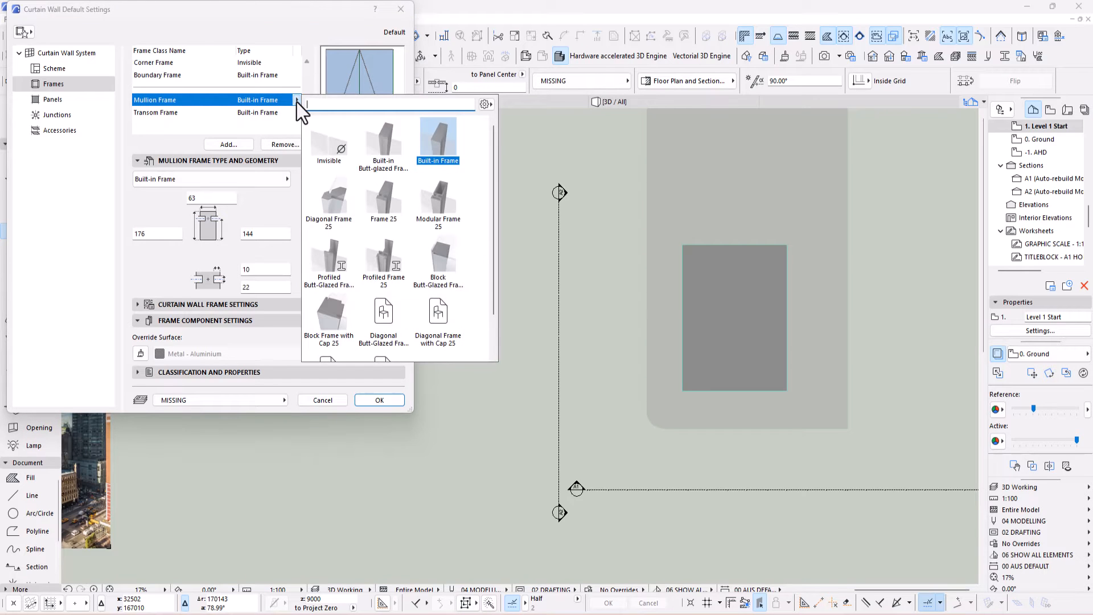
pyautogui.click(342, 149)
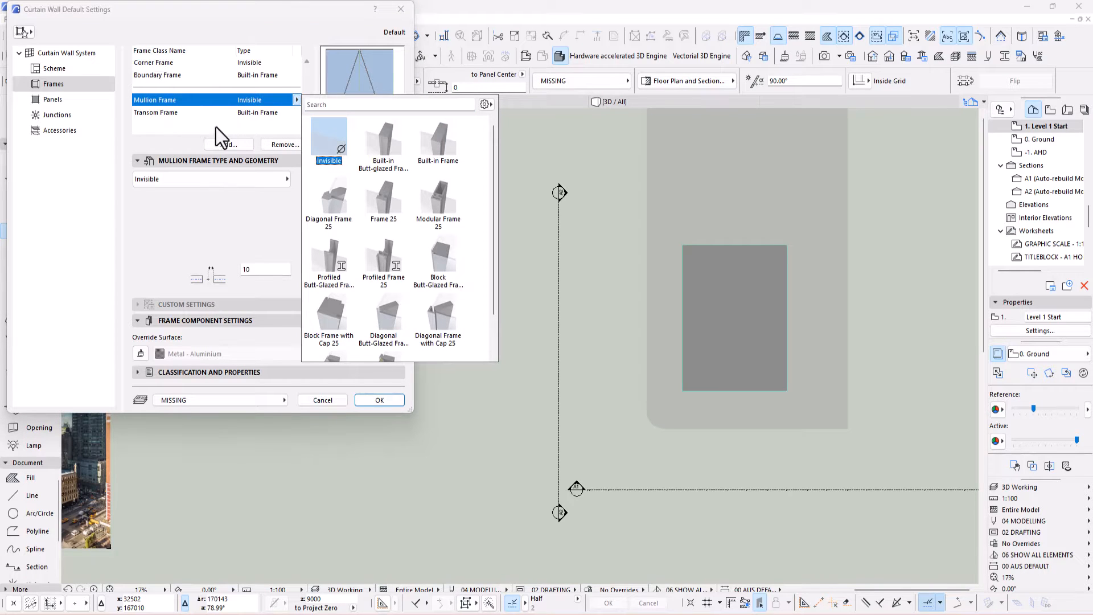
pyautogui.click(173, 74)
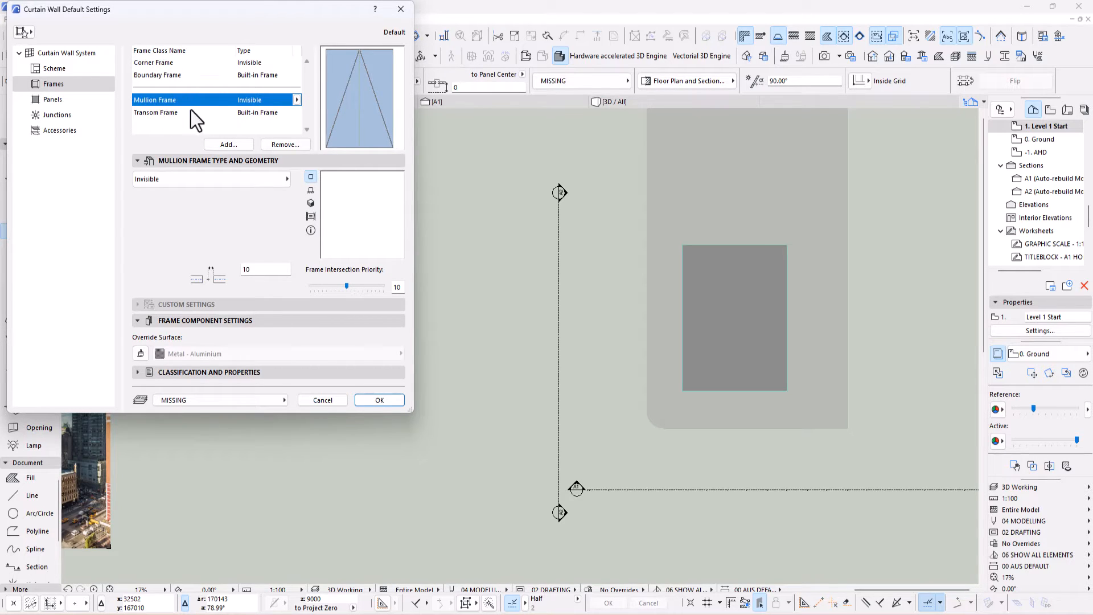
# - Keep the boundary frame as Built-in Frame and set its width to 300, depth to 200 and front-to-panel offset to 150
pyautogui.click(238, 74)
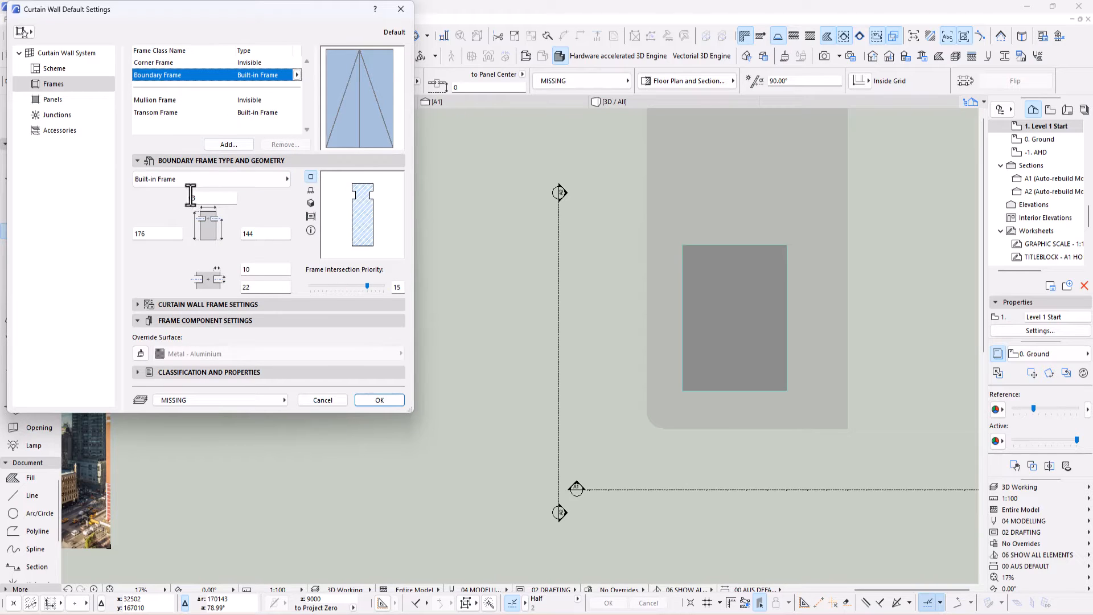
pyautogui.click(268, 179)
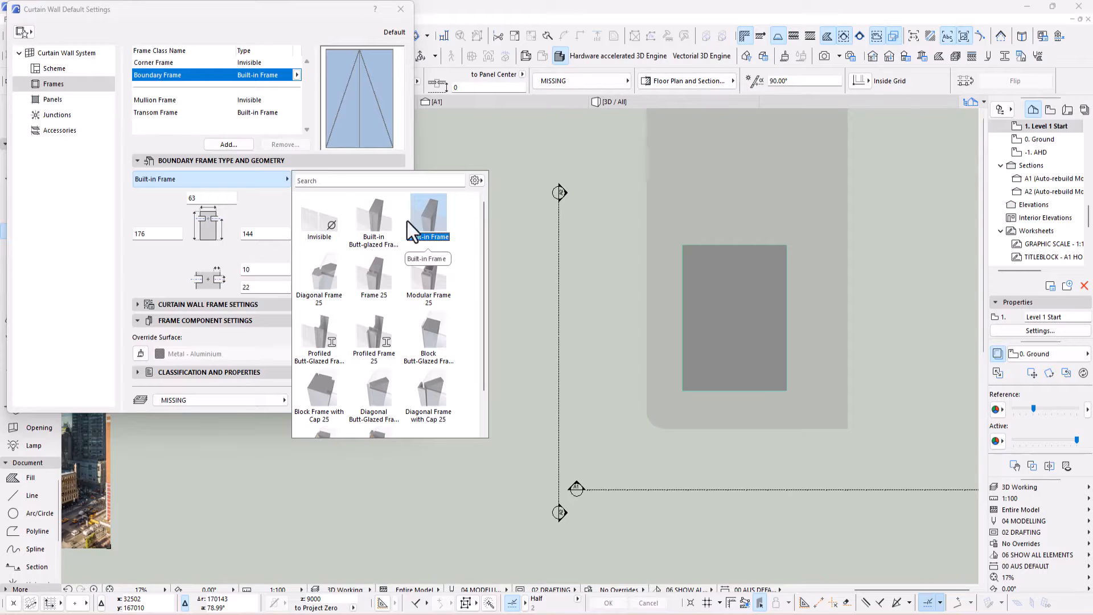
pyautogui.click(255, 206)
pyautogui.click(204, 198)
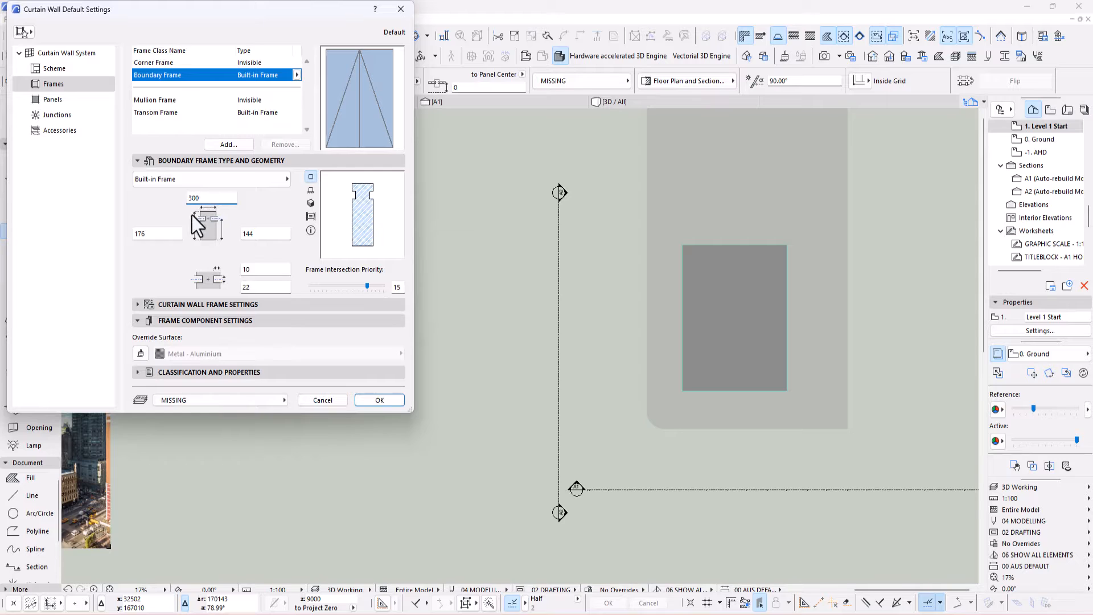
pyautogui.click(162, 234)
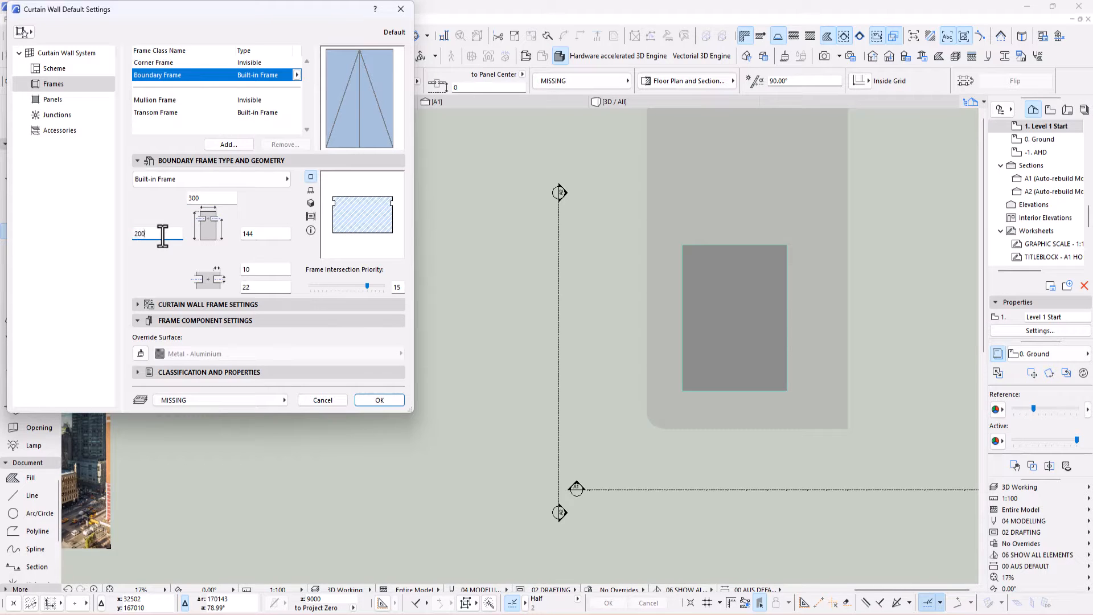
pyautogui.write('200')
pyautogui.click(254, 234)
pyautogui.click(257, 269)
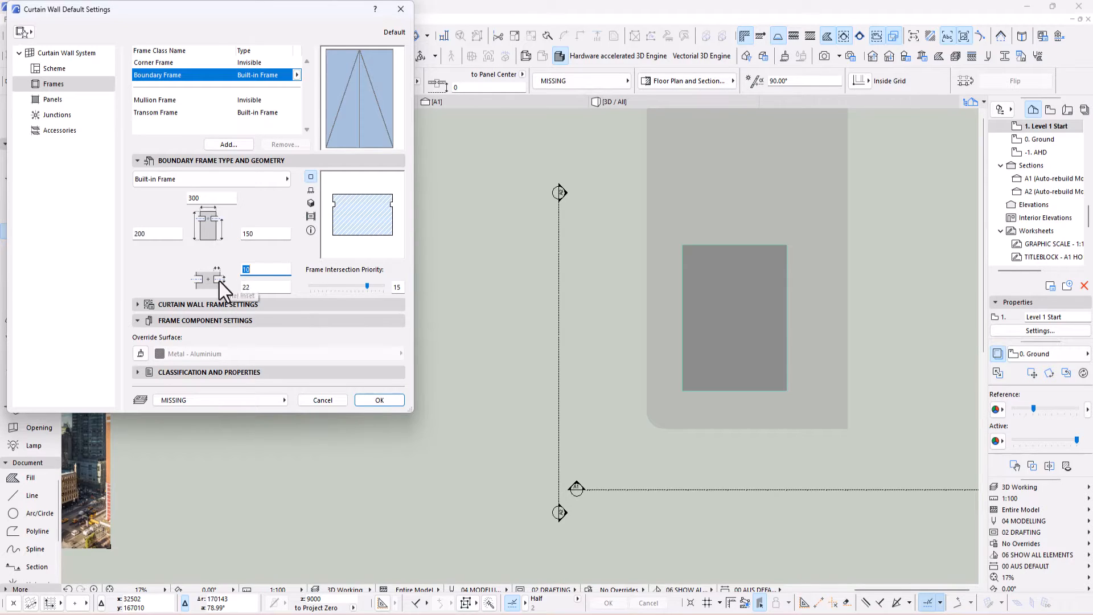
pyautogui.click(253, 289)
# - Override the boundary frame's surface with Metal - Iron
pyautogui.click(158, 354)
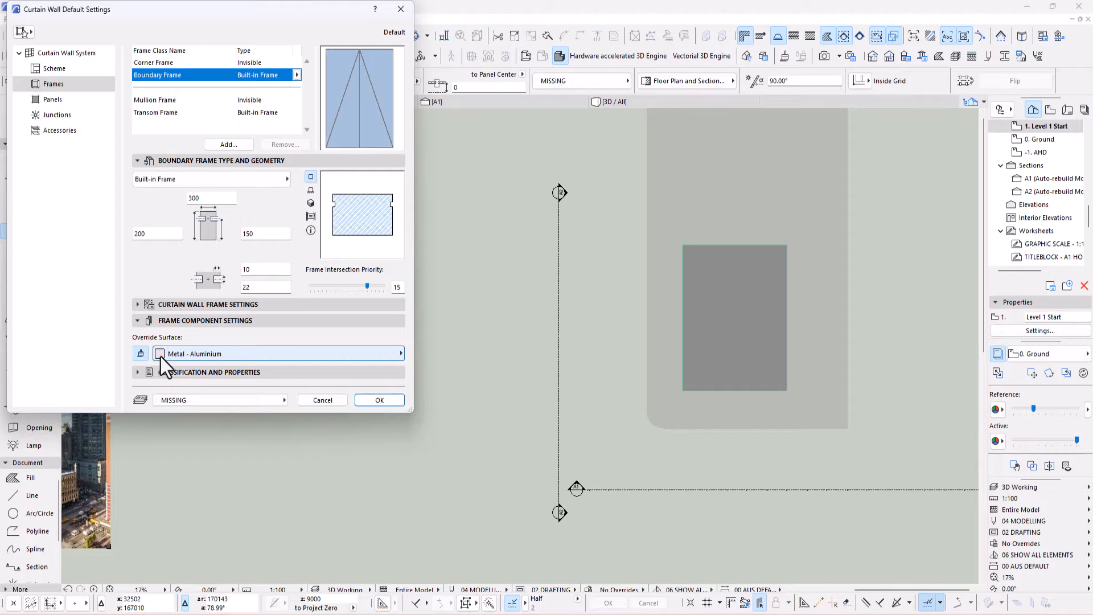
pyautogui.click(163, 357)
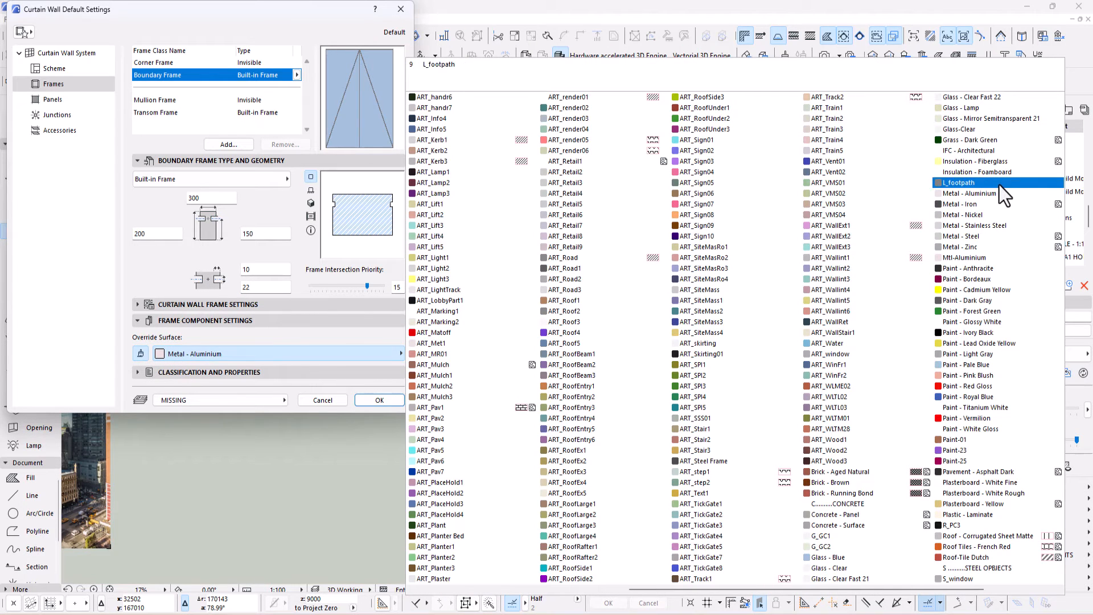
pyautogui.click(955, 206)
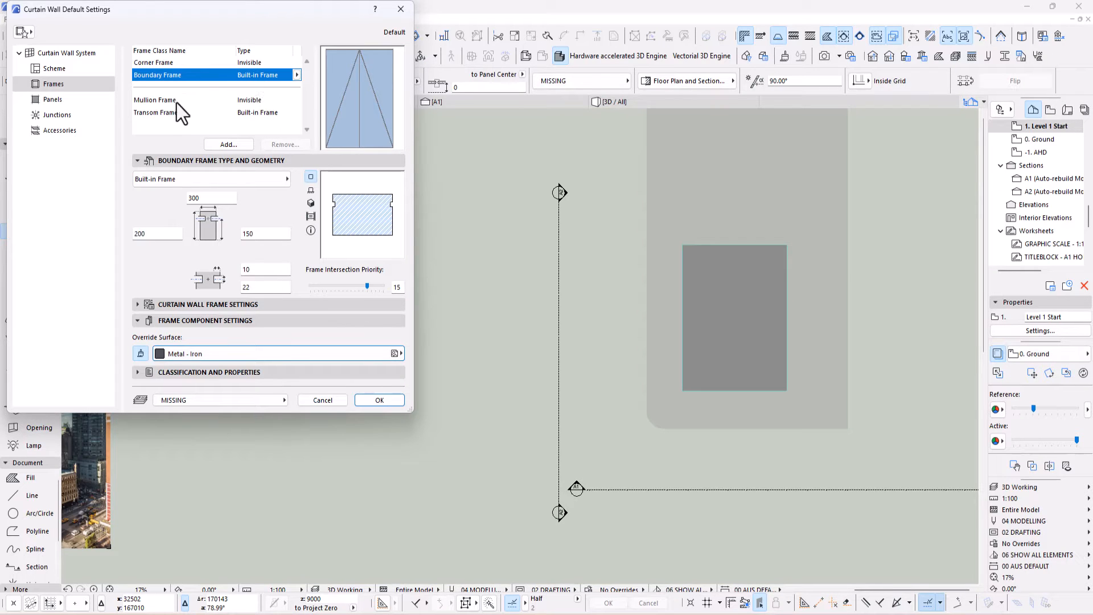
# - Keep the transom frame as Built-in Frame and set its width to 300, depth to 200 and front-to-panel offset to 150
pyautogui.click(167, 114)
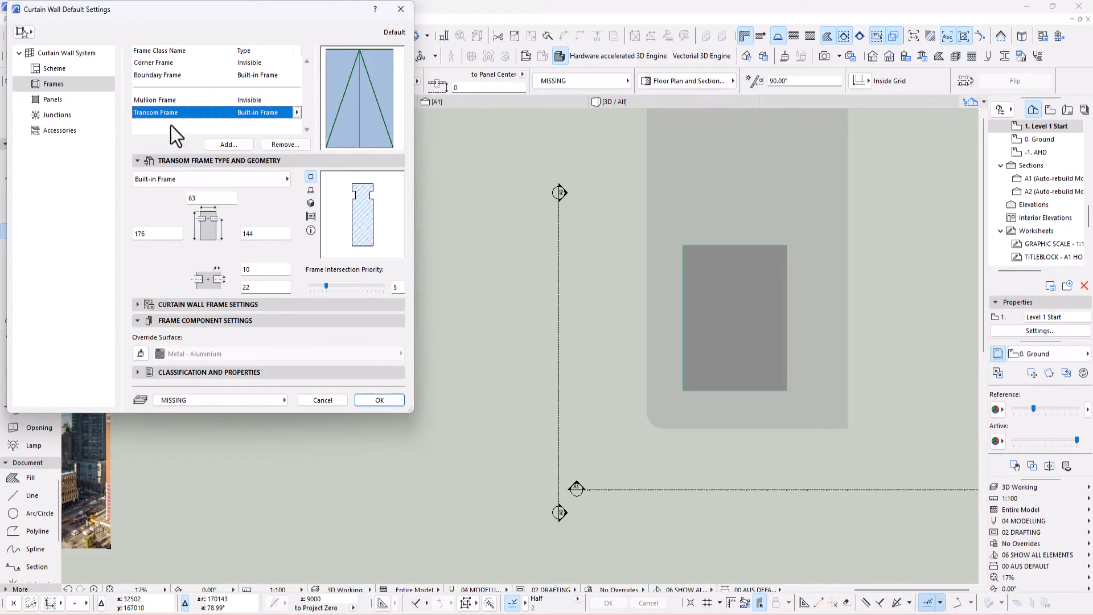
pyautogui.click(202, 180)
pyautogui.click(432, 219)
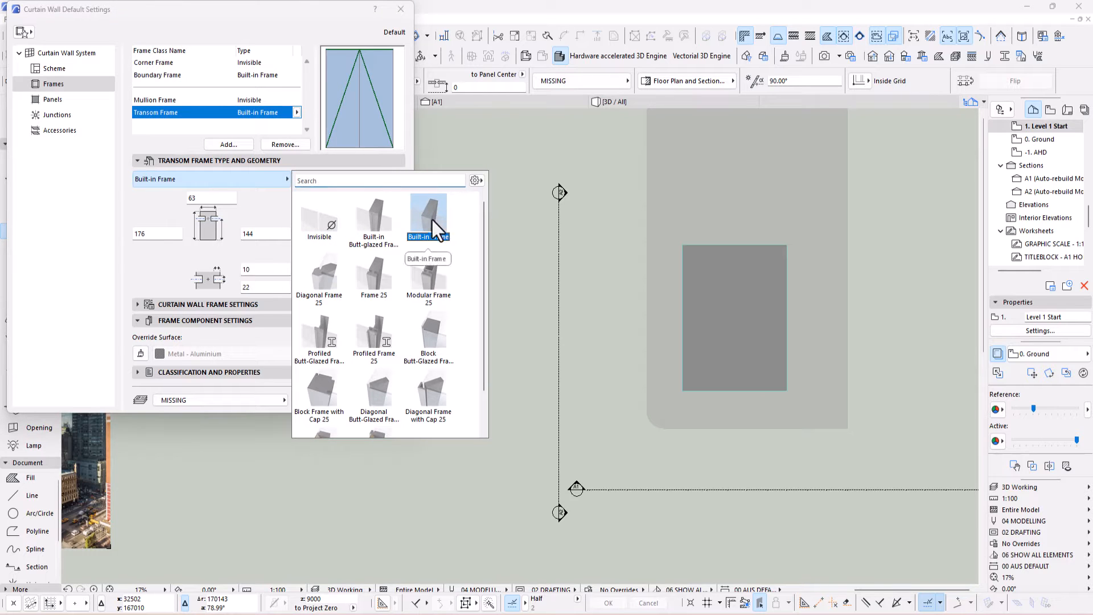
pyautogui.click(217, 199)
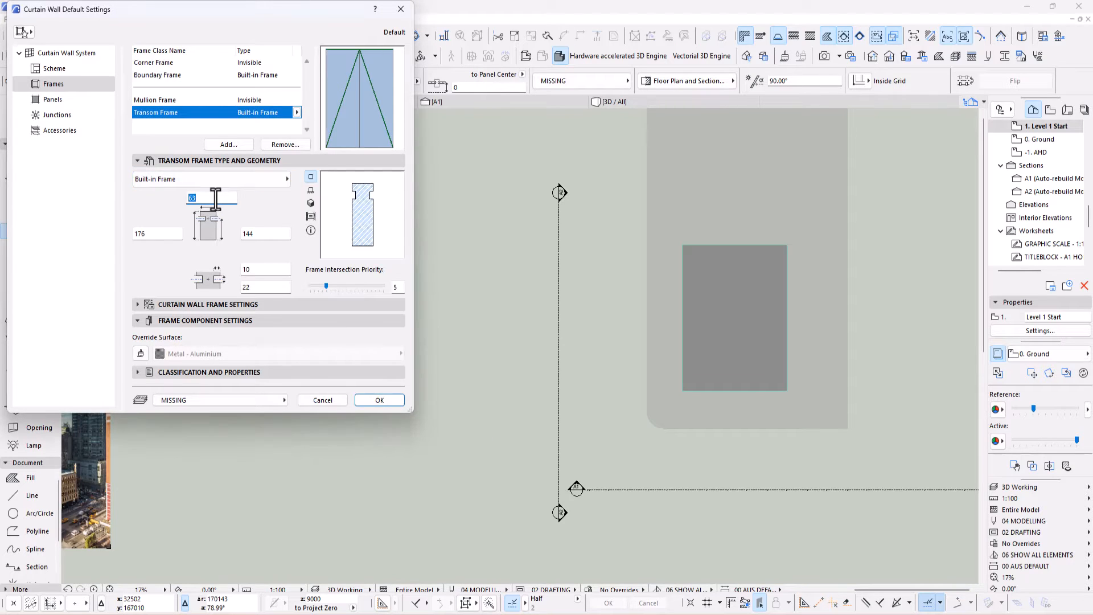
pyautogui.doubleClick(143, 233)
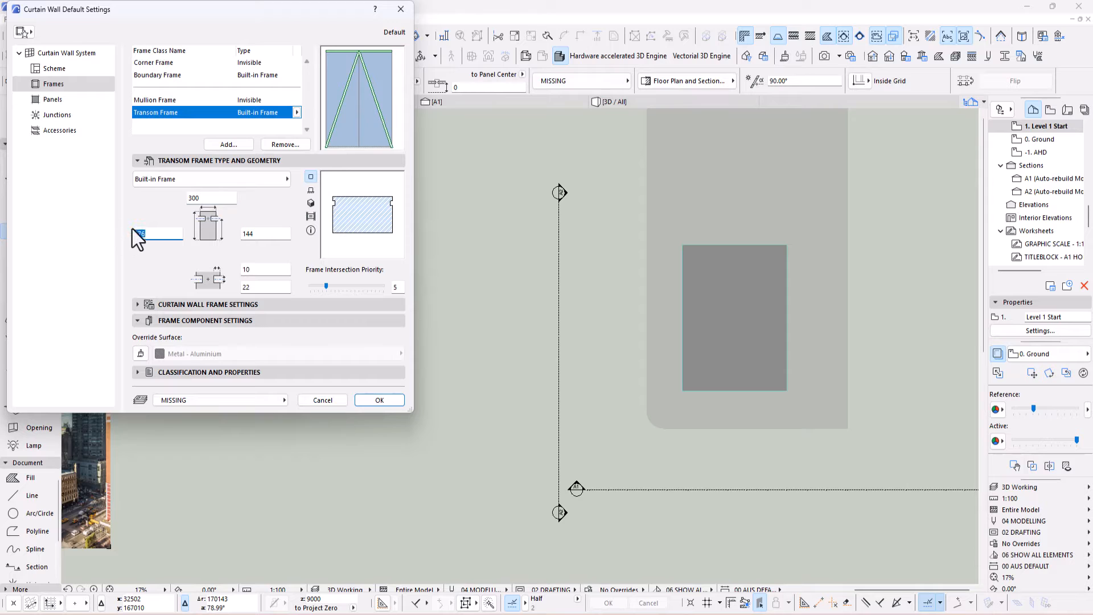
pyautogui.write('200')
pyautogui.doubleClick(271, 233)
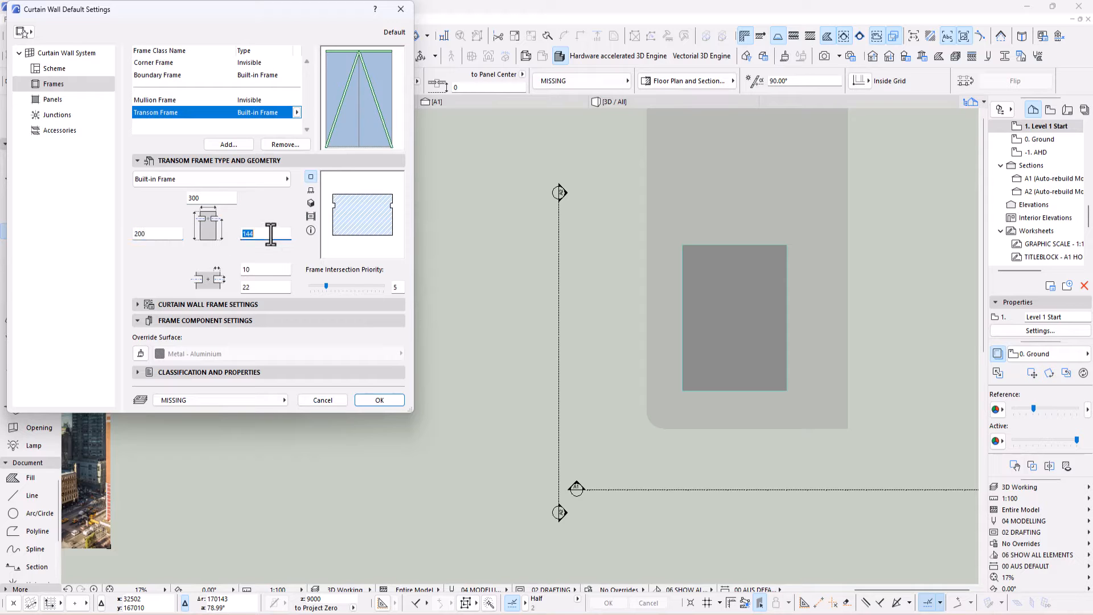
pyautogui.write('150')
# - Override the transom frame's surface with Metal - Iron
pyautogui.click(140, 353)
pyautogui.click(184, 354)
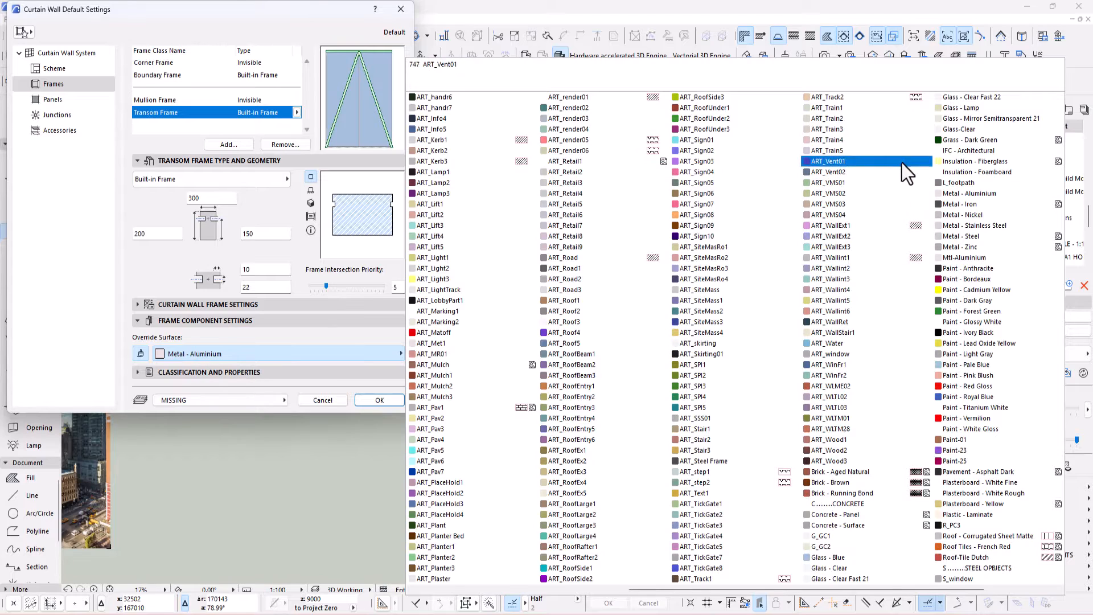
pyautogui.click(963, 204)
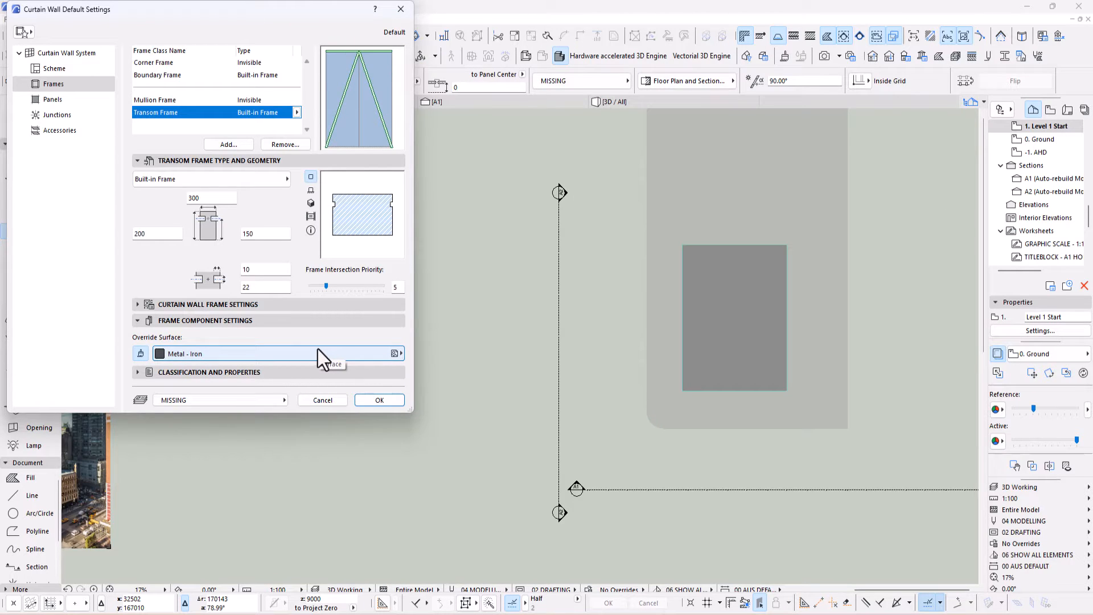
# - Put the curtain wall on the 3DWindowFrame layer, keep its height at 14000 and accept the default settings
pyautogui.click(177, 401)
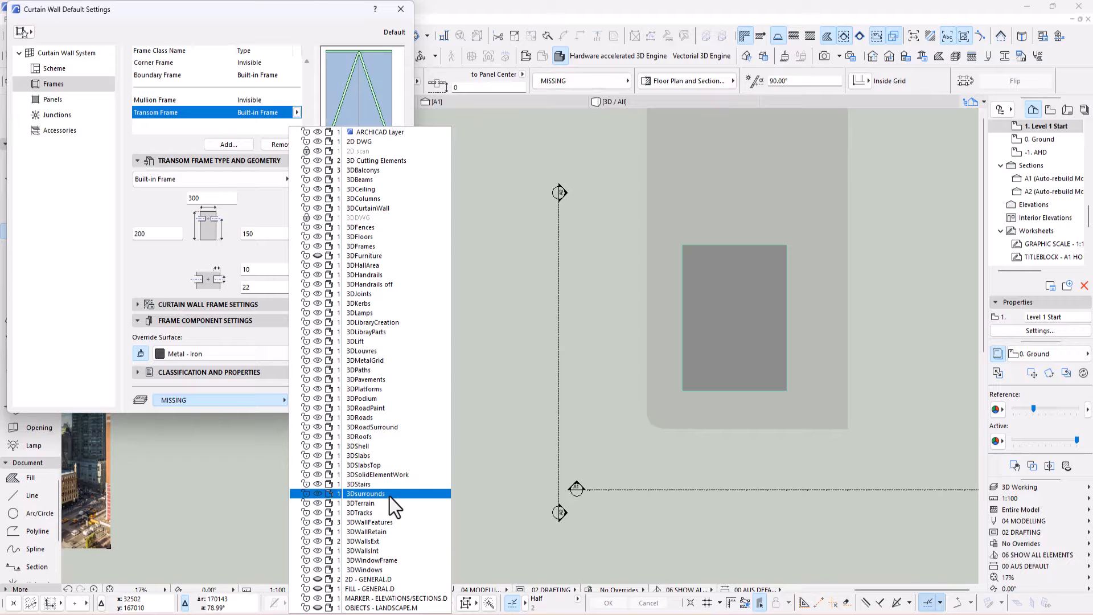
pyautogui.click(371, 561)
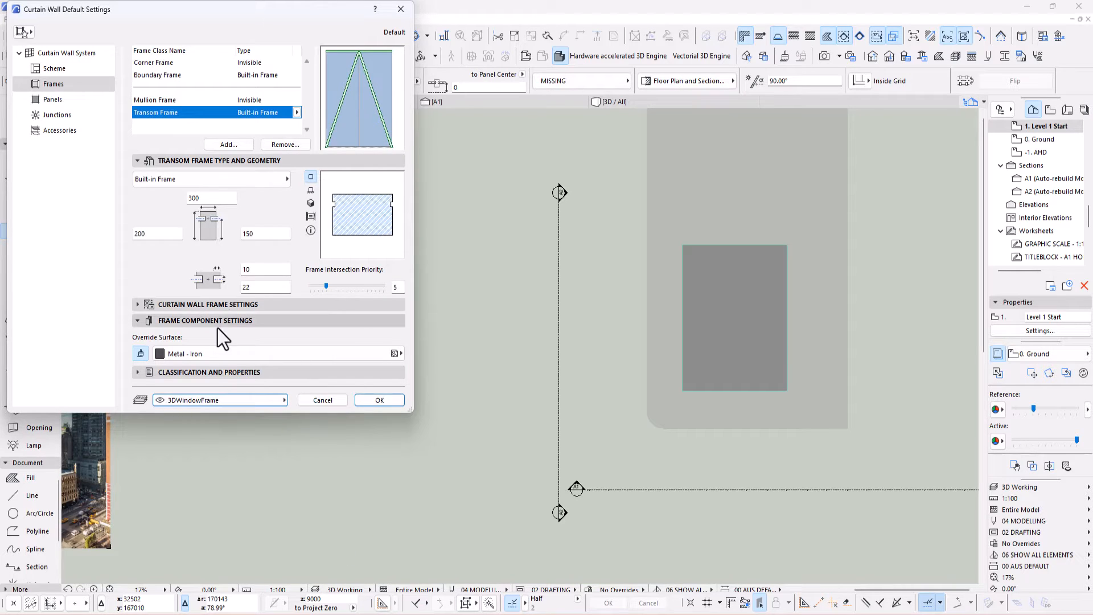
pyautogui.click(66, 54)
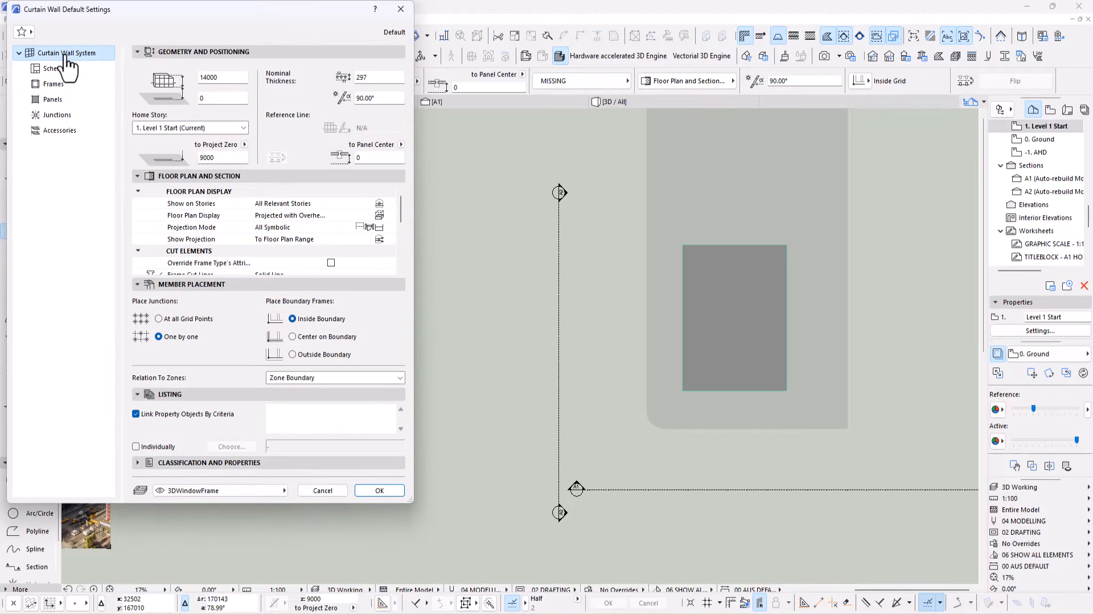
pyautogui.doubleClick(193, 77)
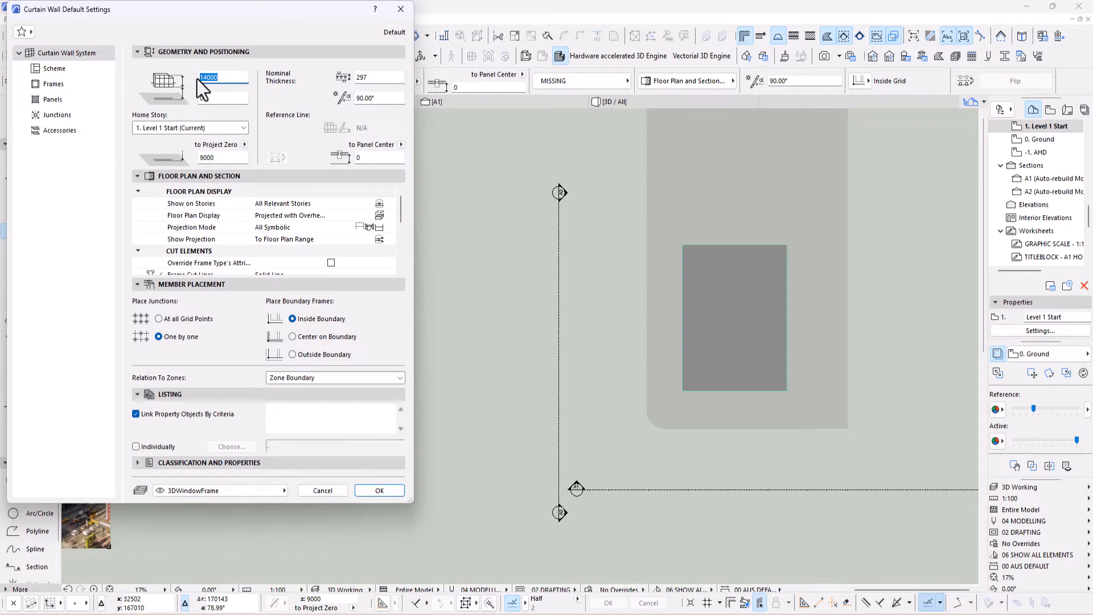
pyautogui.click(244, 144)
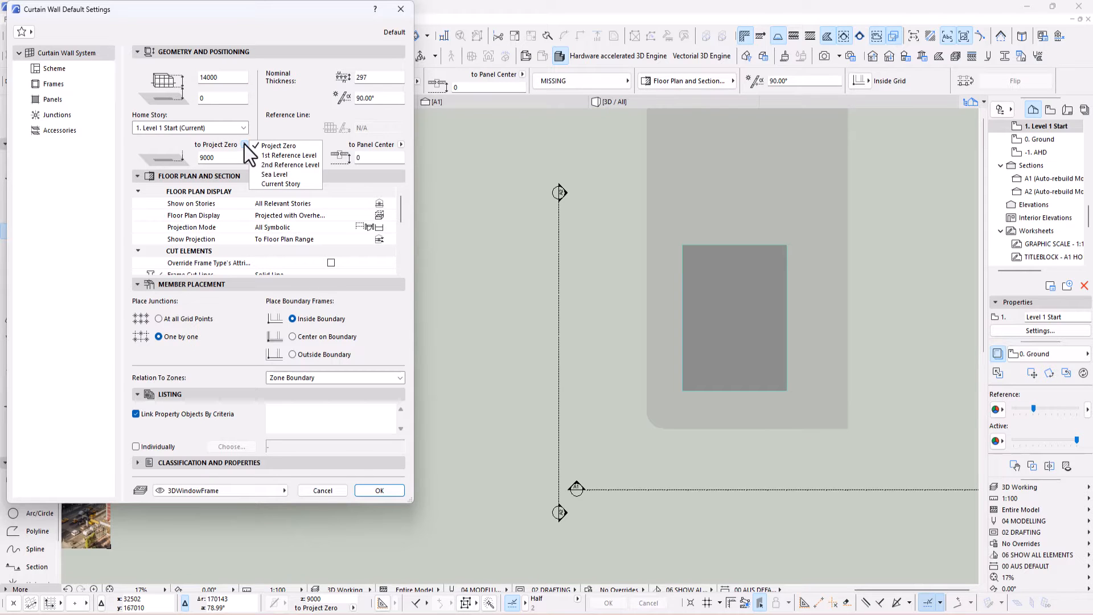
pyautogui.click(274, 183)
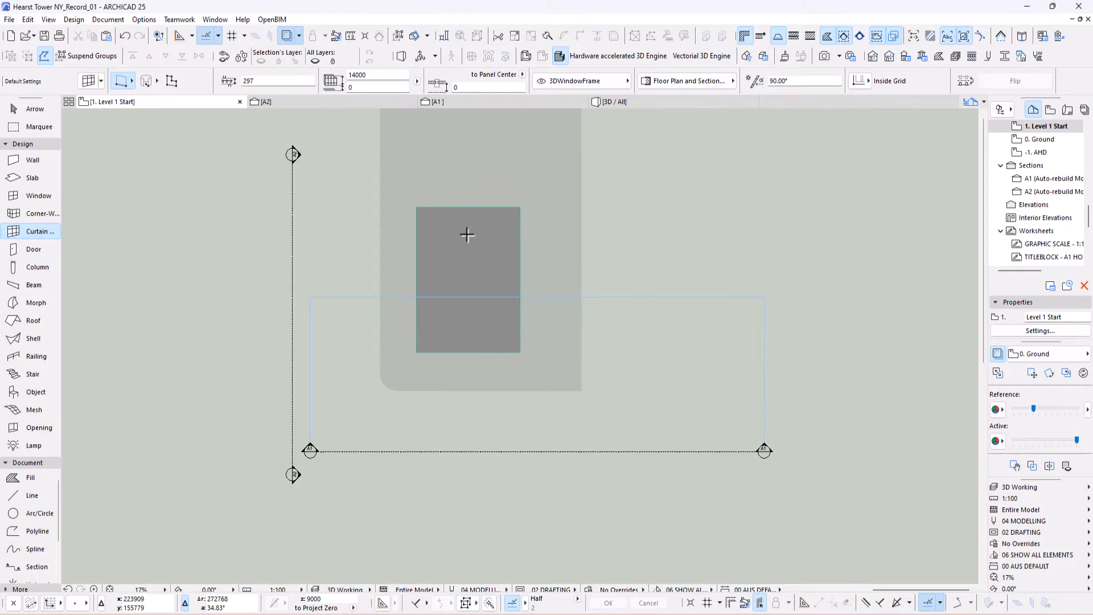
# - Place a straight 40000 long curtain wall along the dark slab's left edge, from its upper to its lower corner
pyautogui.scroll(3, 439, 222)
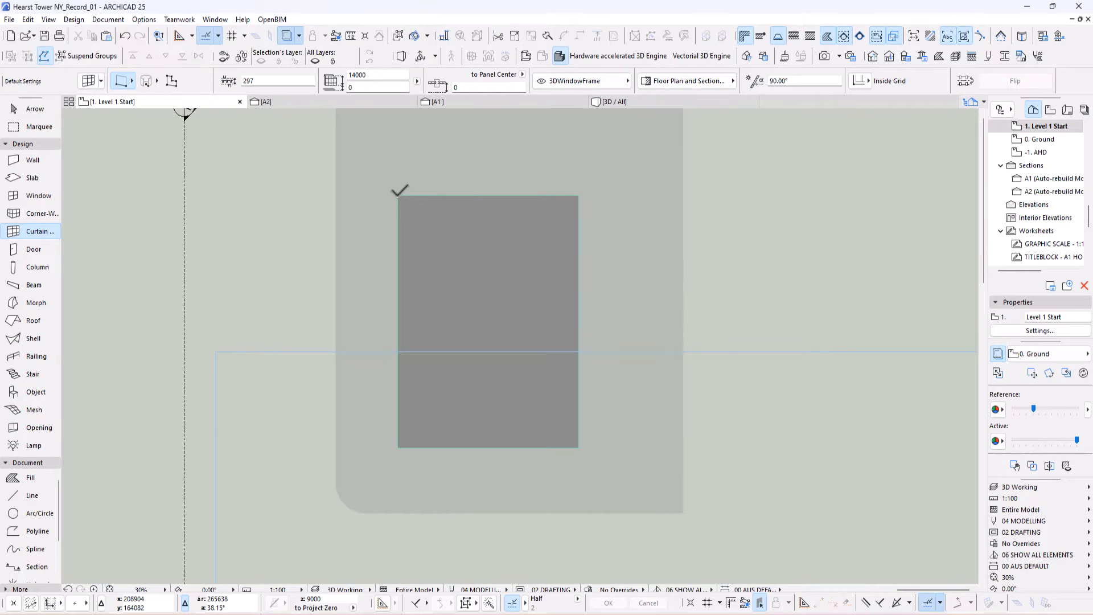
pyautogui.click(397, 195)
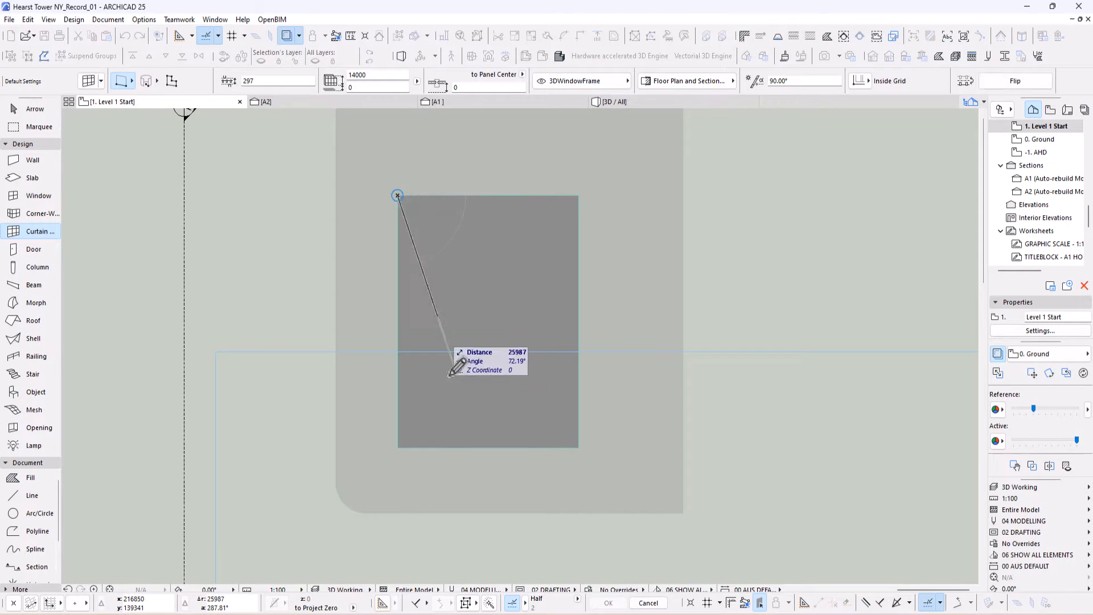
pyautogui.scroll(4, 405, 458)
pyautogui.moveTo(403, 460); pyautogui.dragTo(403, 398, button='middle')
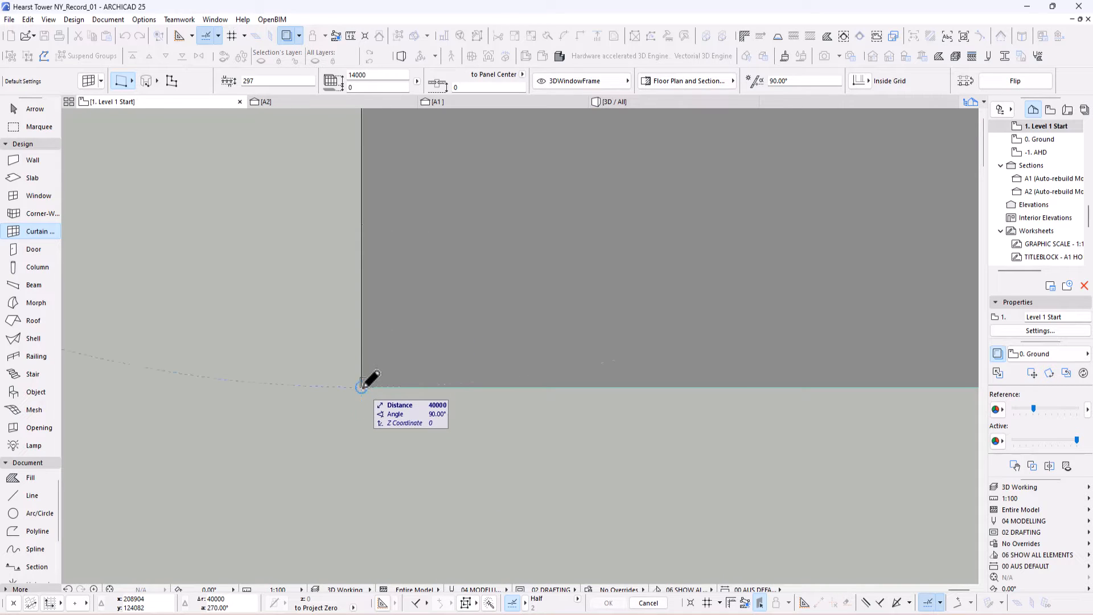
pyautogui.click(362, 386)
pyautogui.scroll(-6, 544, 458)
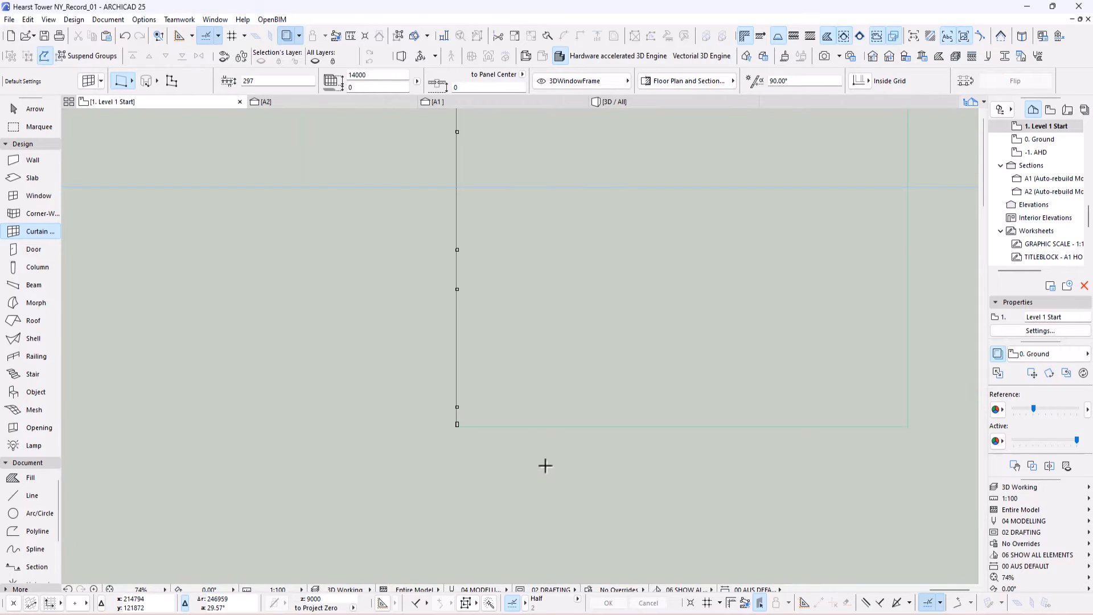
pyautogui.moveTo(549, 444); pyautogui.dragTo(533, 478, button='middle')
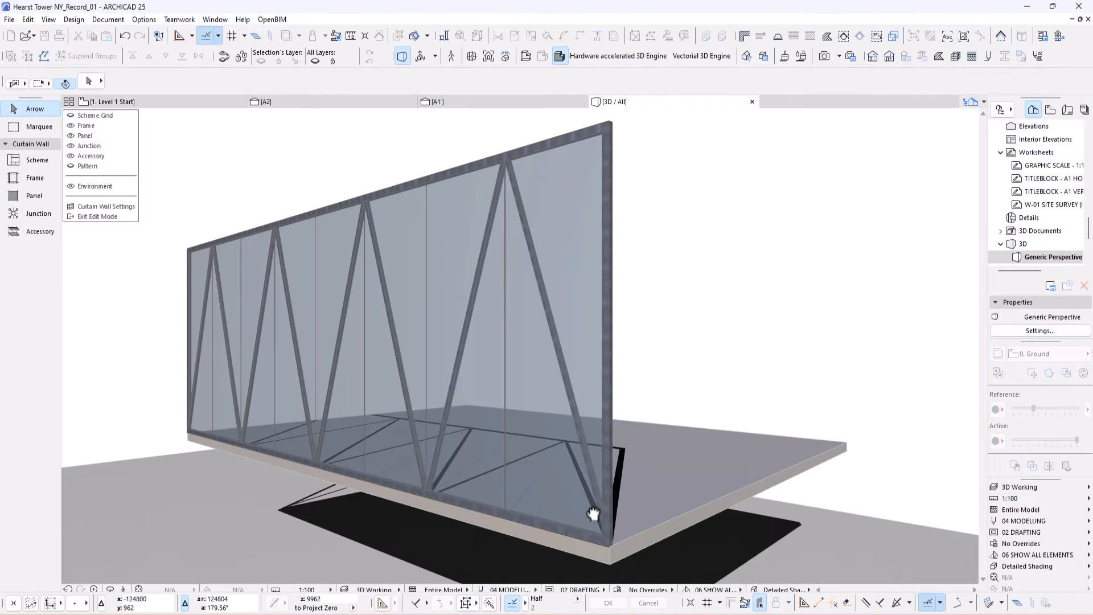
# - Leave the curtain wall's edit mode in the 3D view and set its base offset to the home story to -150
pyautogui.moveTo(593, 514); pyautogui.dragTo(456, 439, button='middle')
pyautogui.scroll(3, 470, 473)
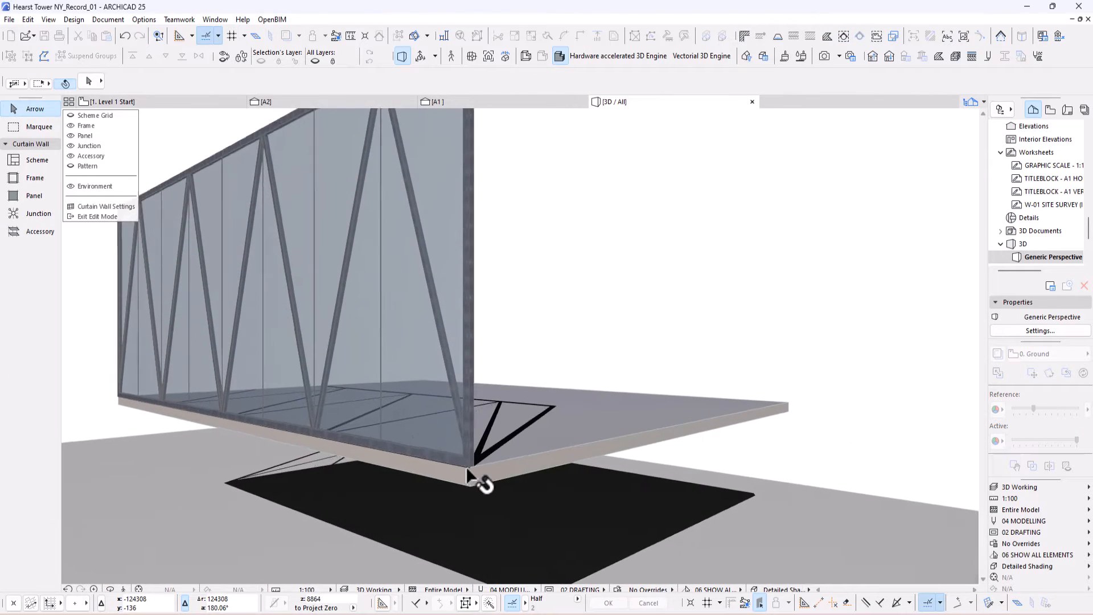
pyautogui.scroll(1, 471, 466)
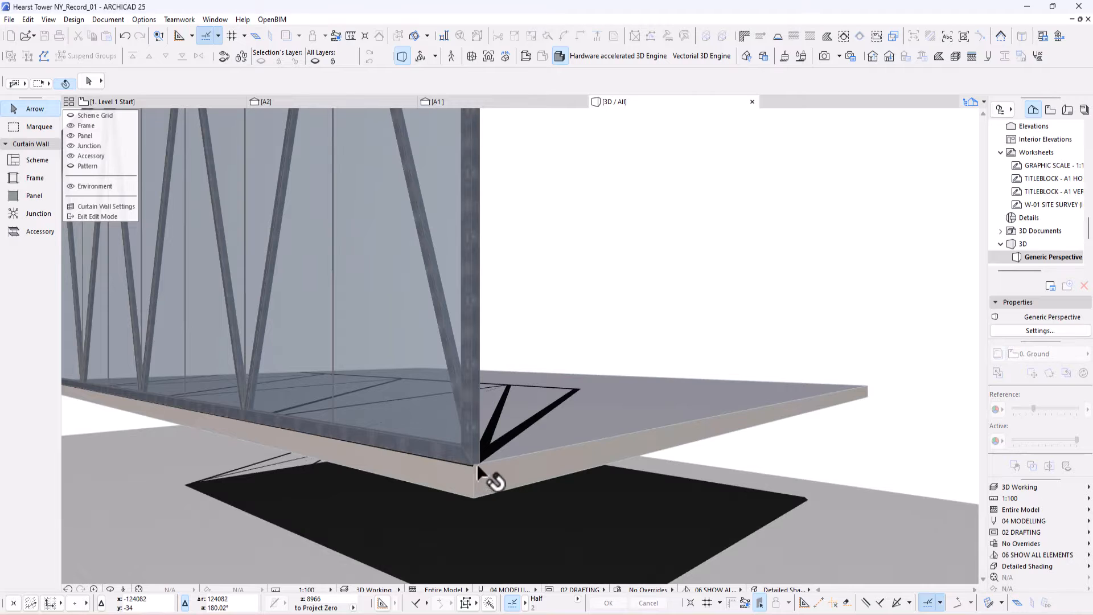
pyautogui.click(96, 216)
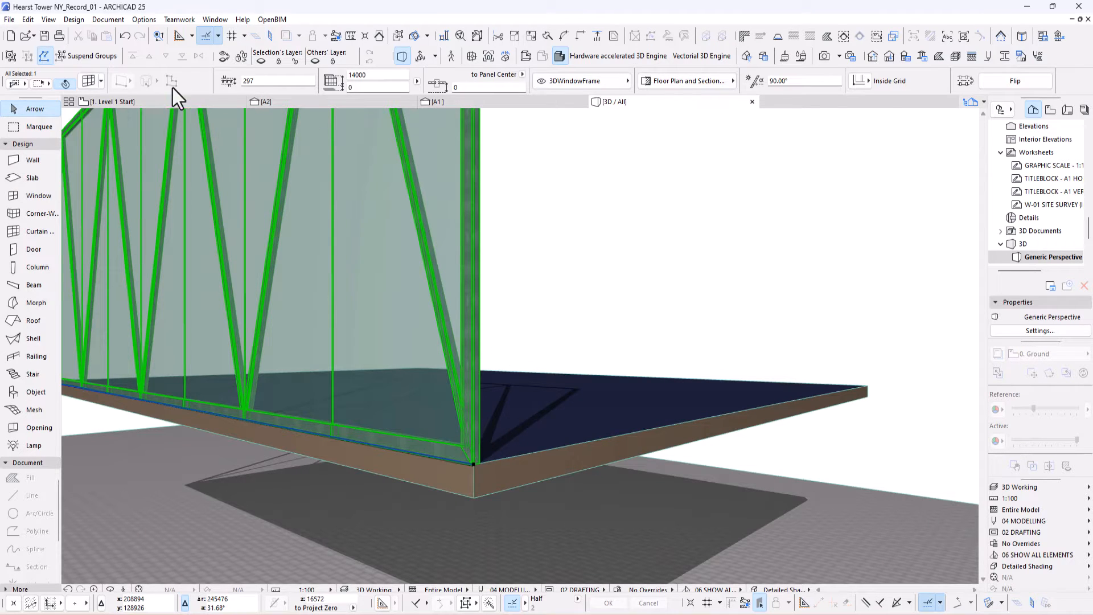
pyautogui.click(89, 81)
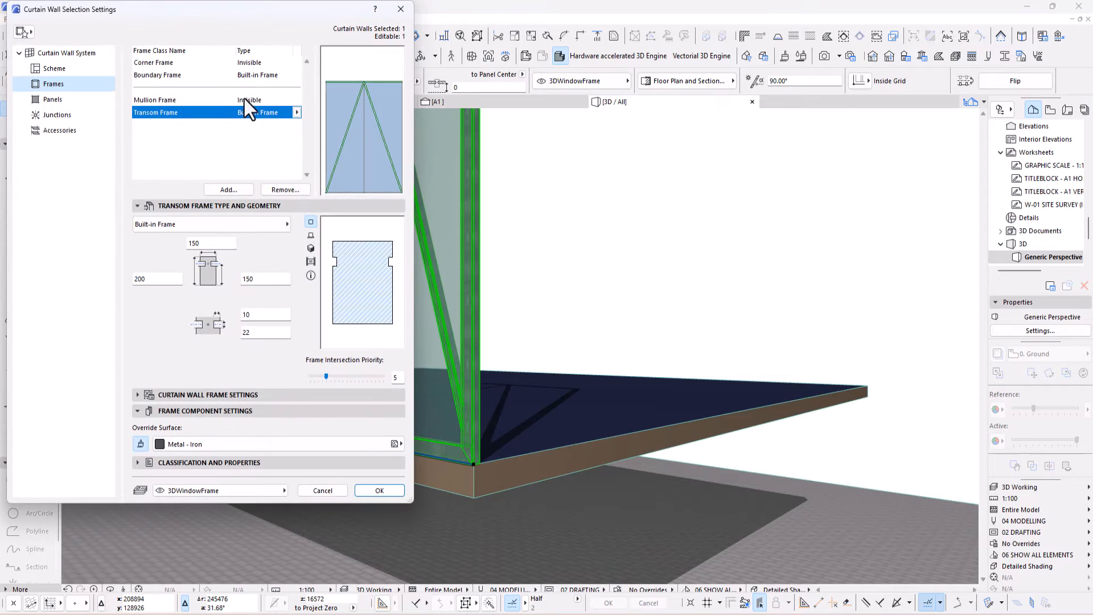
pyautogui.click(39, 54)
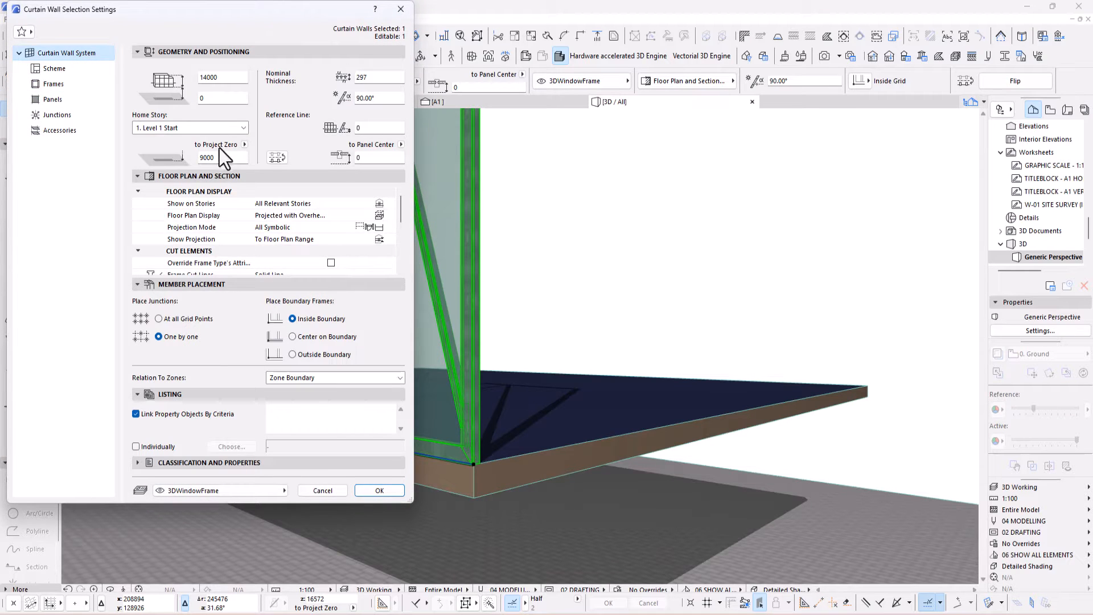
pyautogui.click(208, 98)
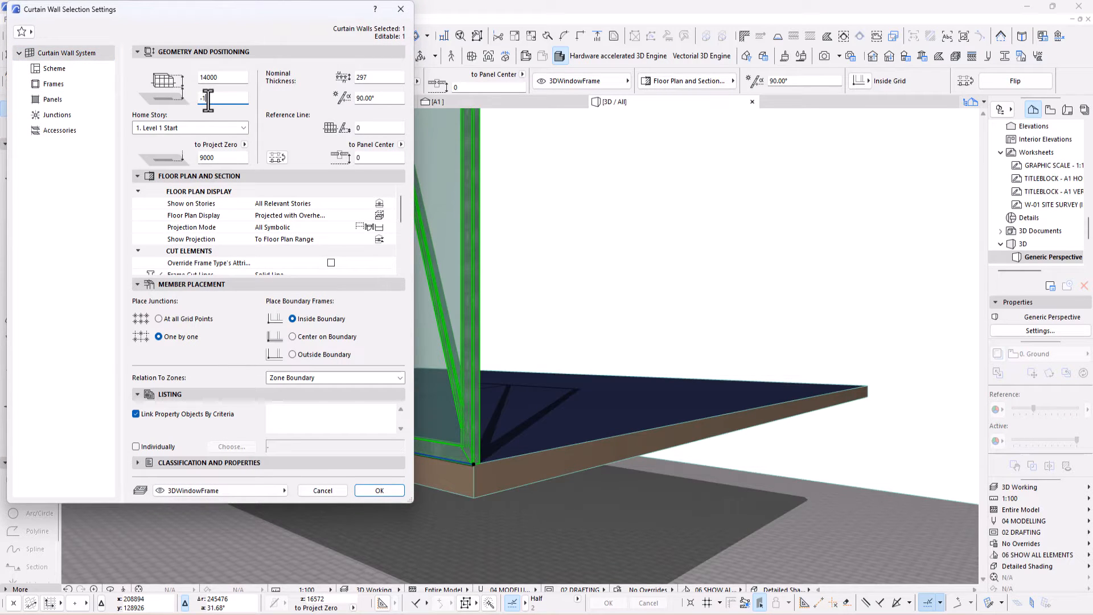
pyautogui.write('-150')
pyautogui.press('Return')
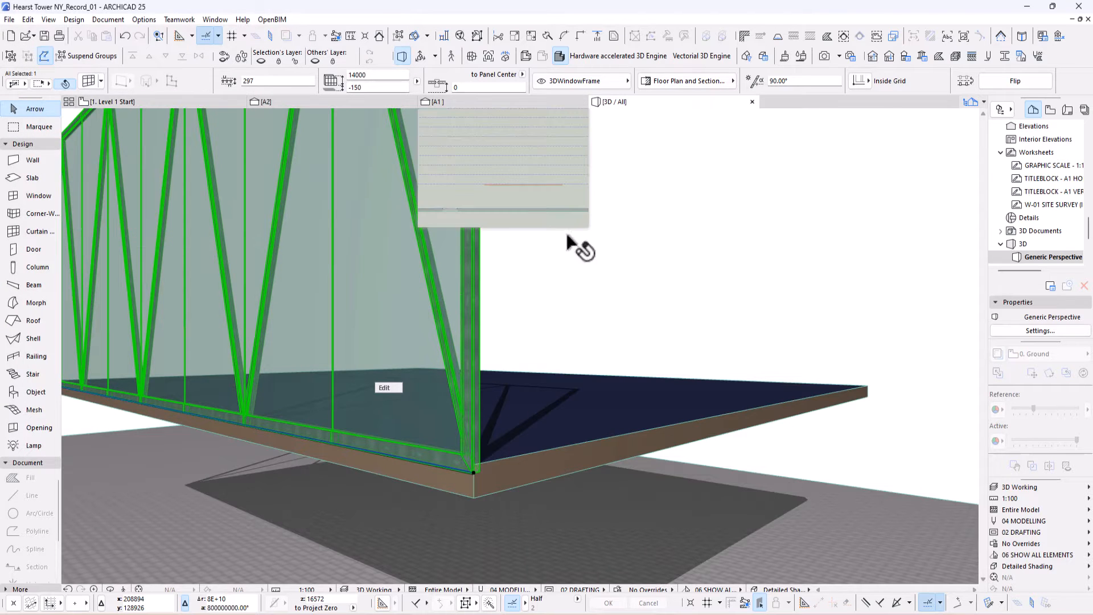
# - Set the curtain wall's transom frame width to 300 and make the boundary frame narrower
pyautogui.moveTo(472, 475); pyautogui.dragTo(663, 464, button='middle')
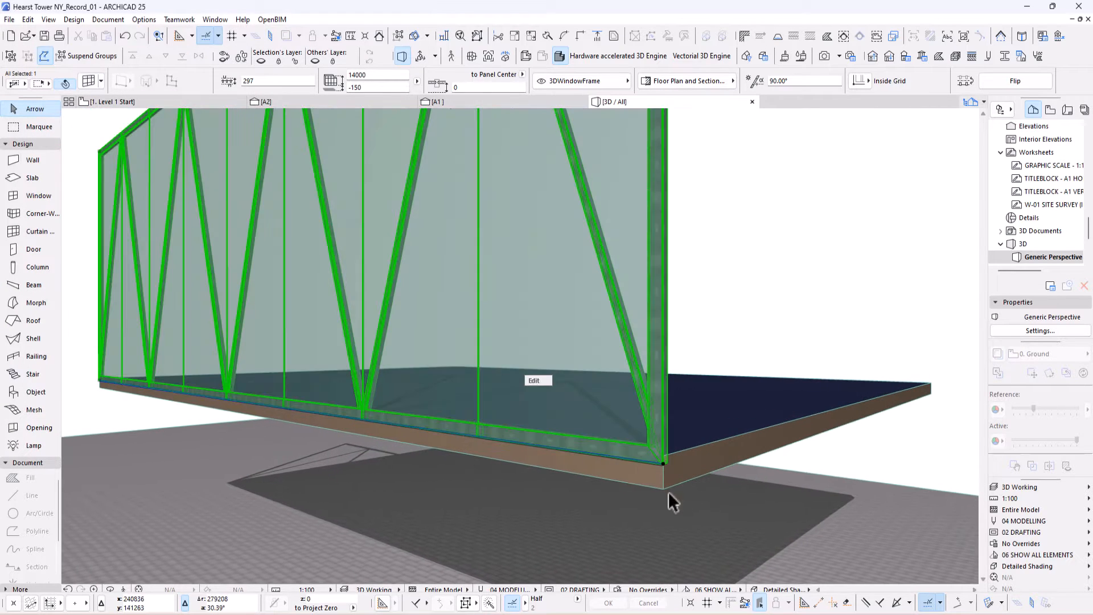
pyautogui.scroll(3, 631, 457)
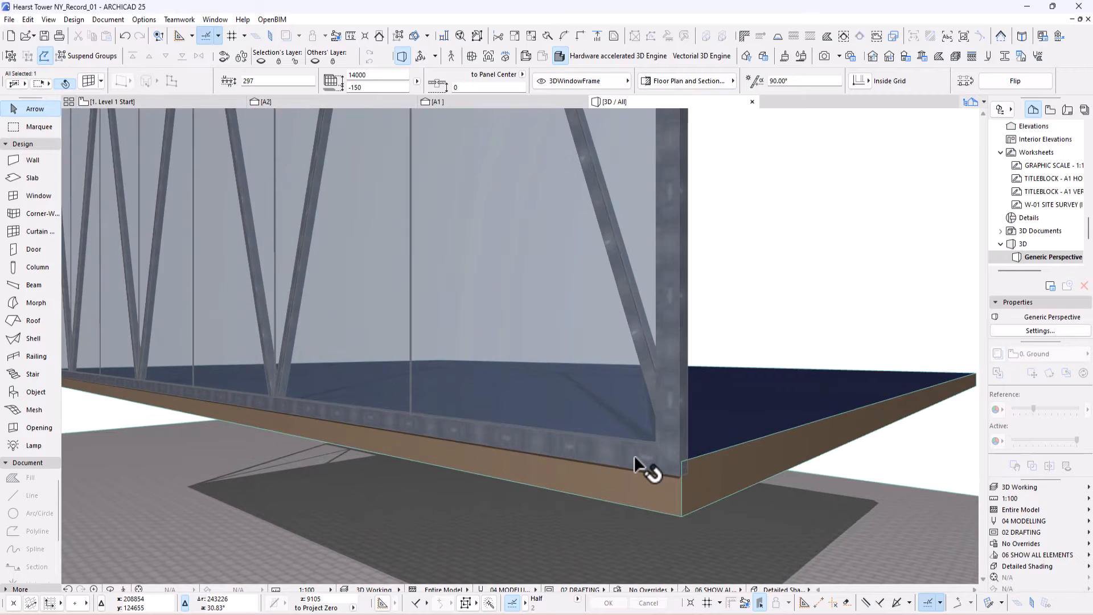
pyautogui.scroll(-3, 648, 488)
pyautogui.moveTo(590, 369); pyautogui.dragTo(623, 414, button='middle')
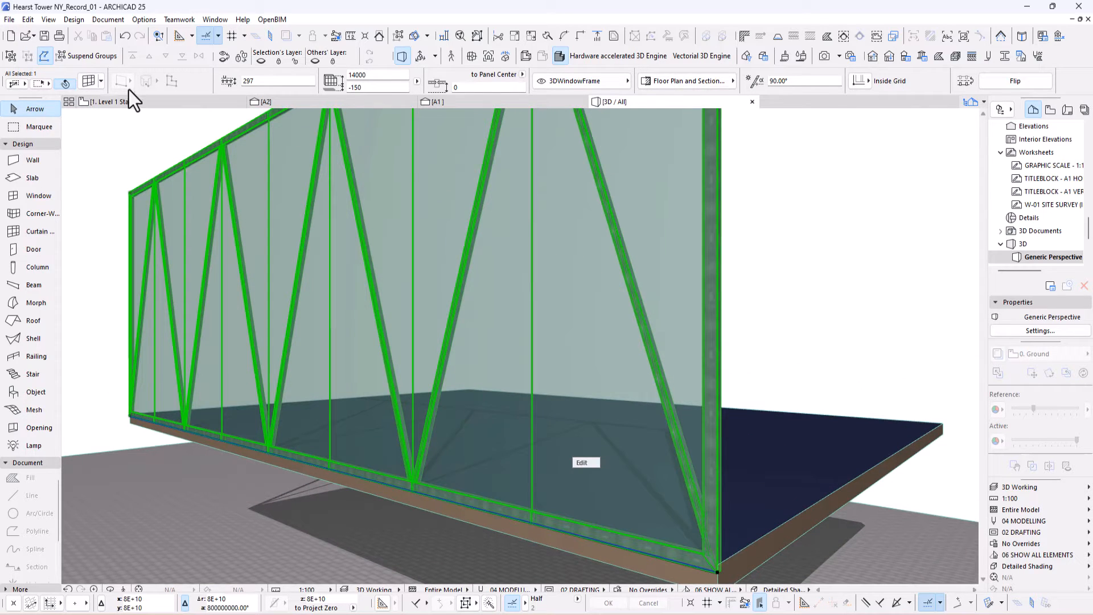
pyautogui.hotkey('ctrl', 't')
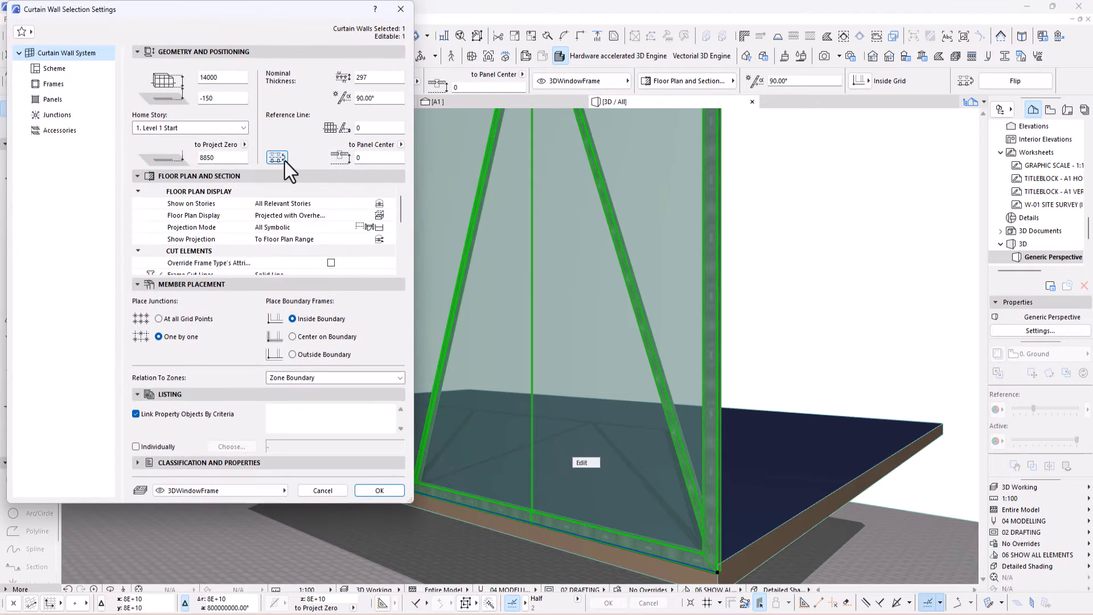
pyautogui.click(53, 84)
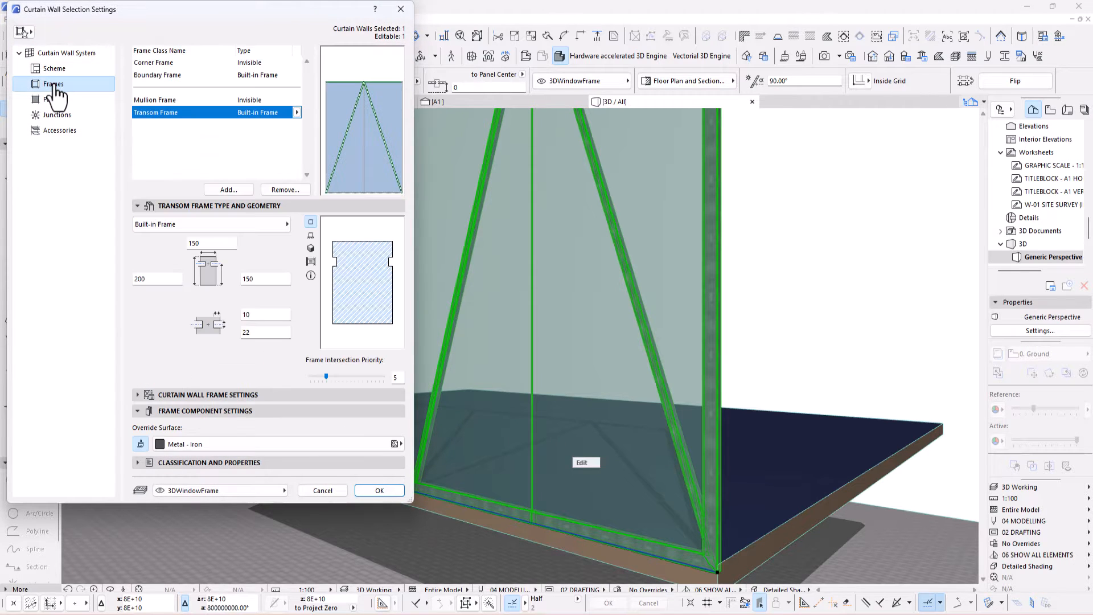
pyautogui.doubleClick(189, 243)
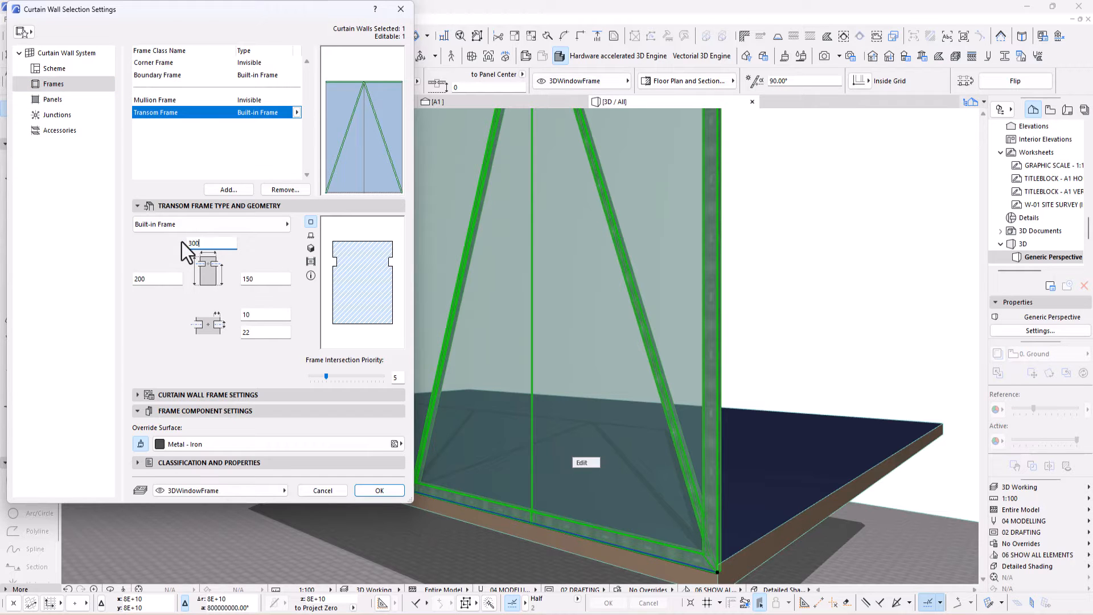
pyautogui.write('300')
pyautogui.click(192, 75)
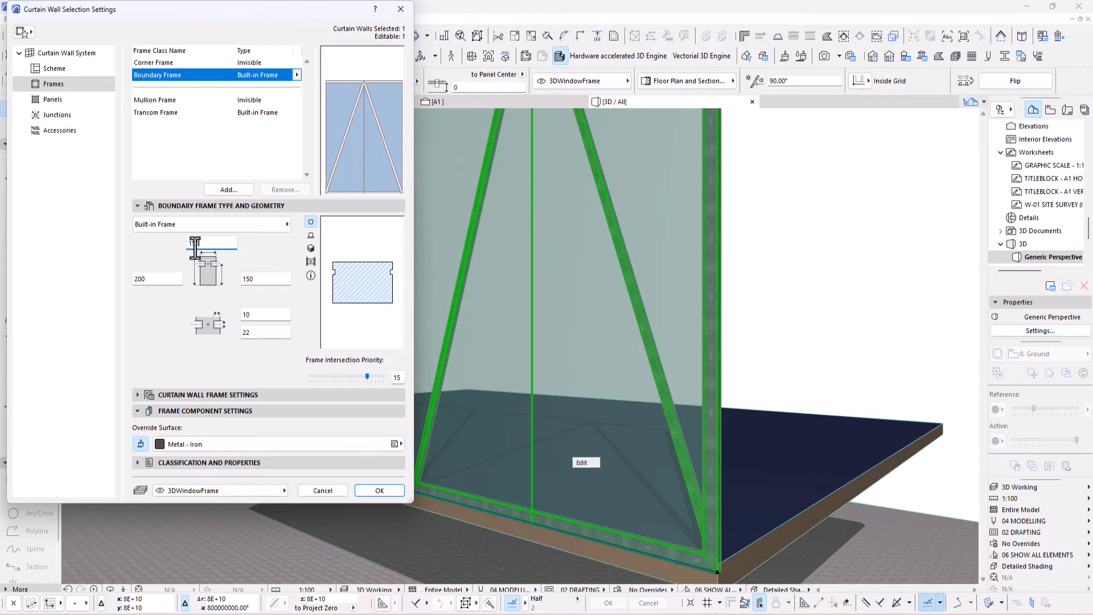
pyautogui.press('Return')
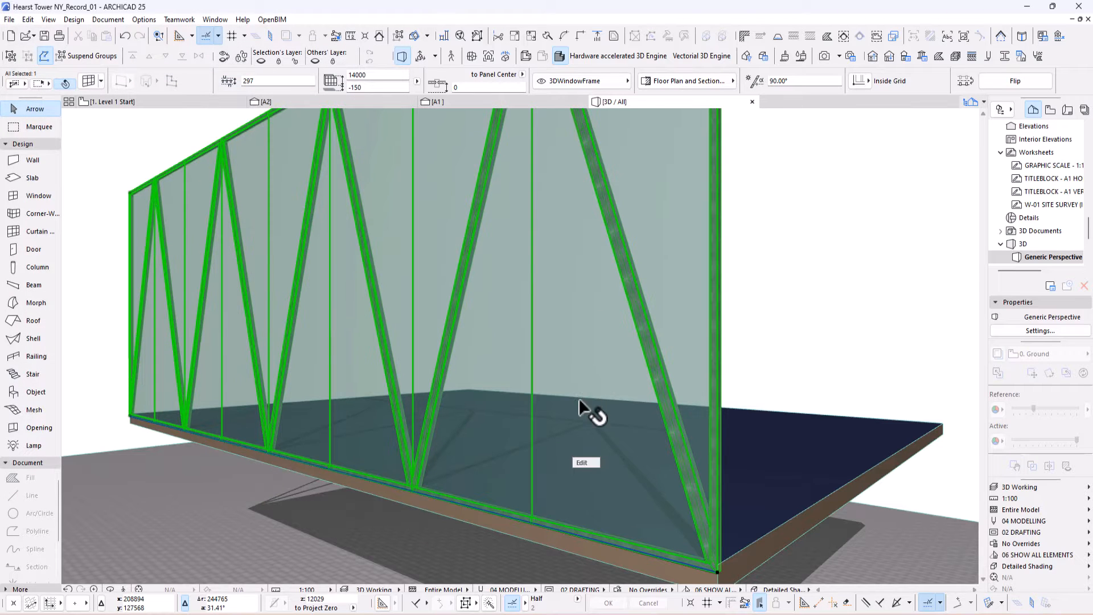
# - Set the thickness of the slab beneath the curtain wall to 300
pyautogui.keyDown('shift'); pyautogui.moveTo(602, 417); pyautogui.dragTo(576, 424, button='middle'); pyautogui.keyUp('shift')
pyautogui.scroll(3, 518, 469)
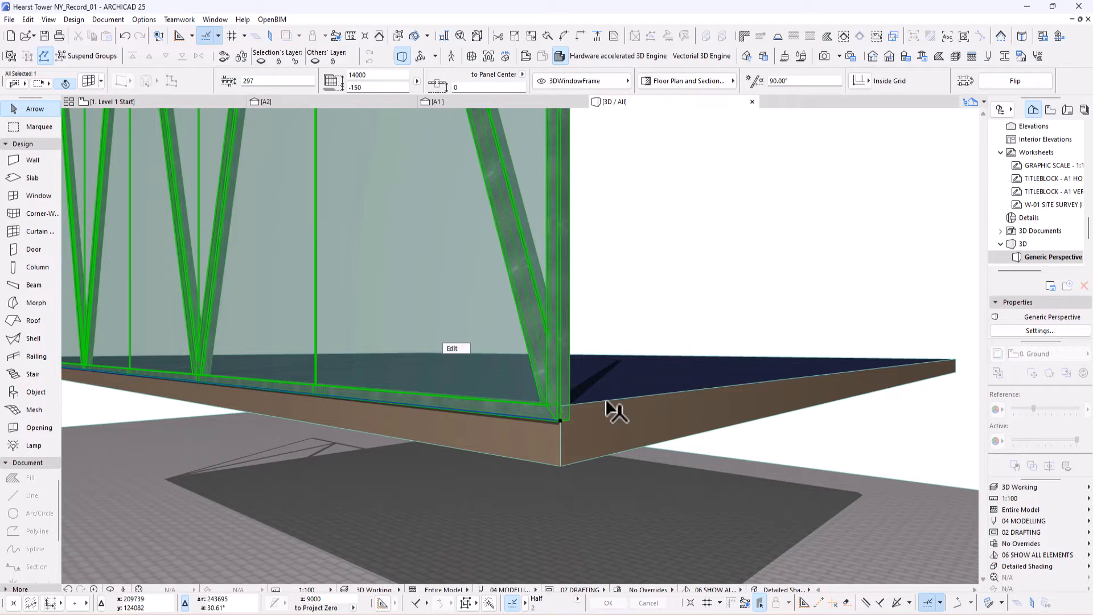
pyautogui.scroll(-3, 592, 471)
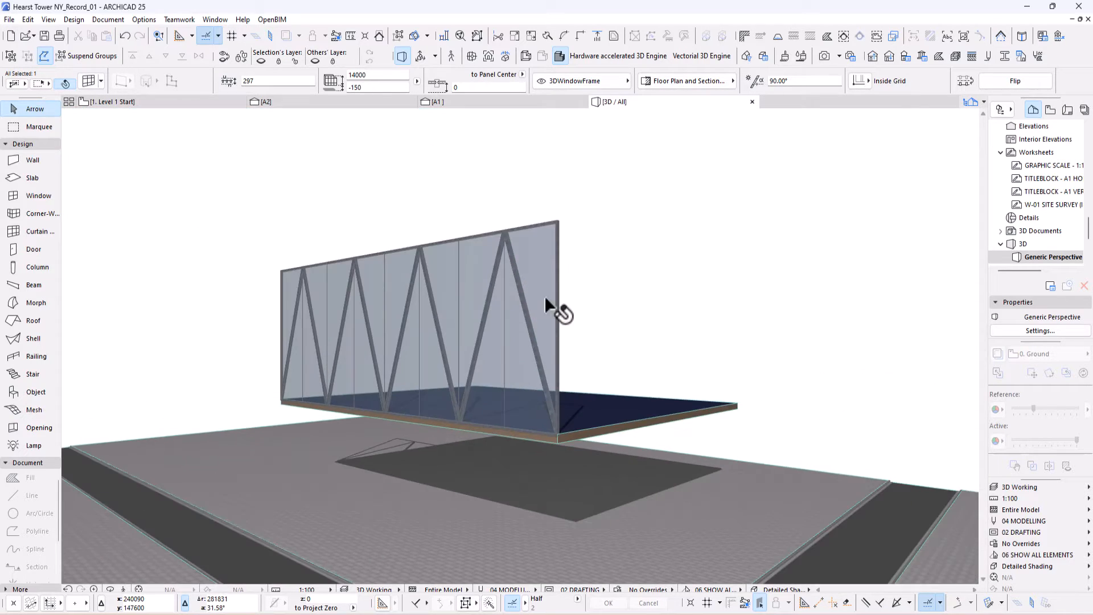
pyautogui.scroll(-2, 593, 285)
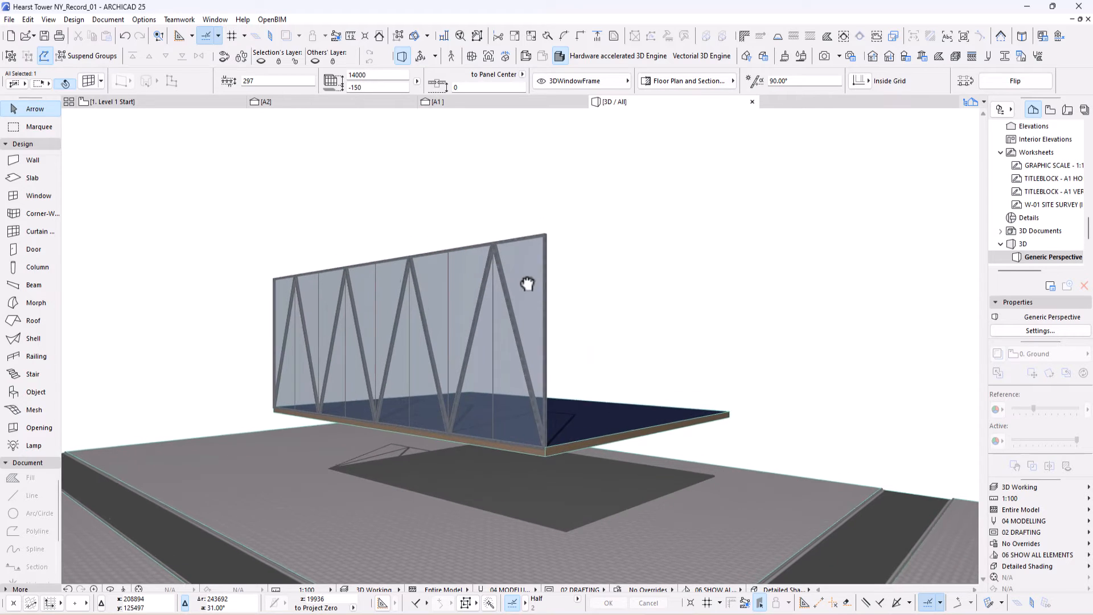
pyautogui.click(628, 364)
pyautogui.click(680, 428)
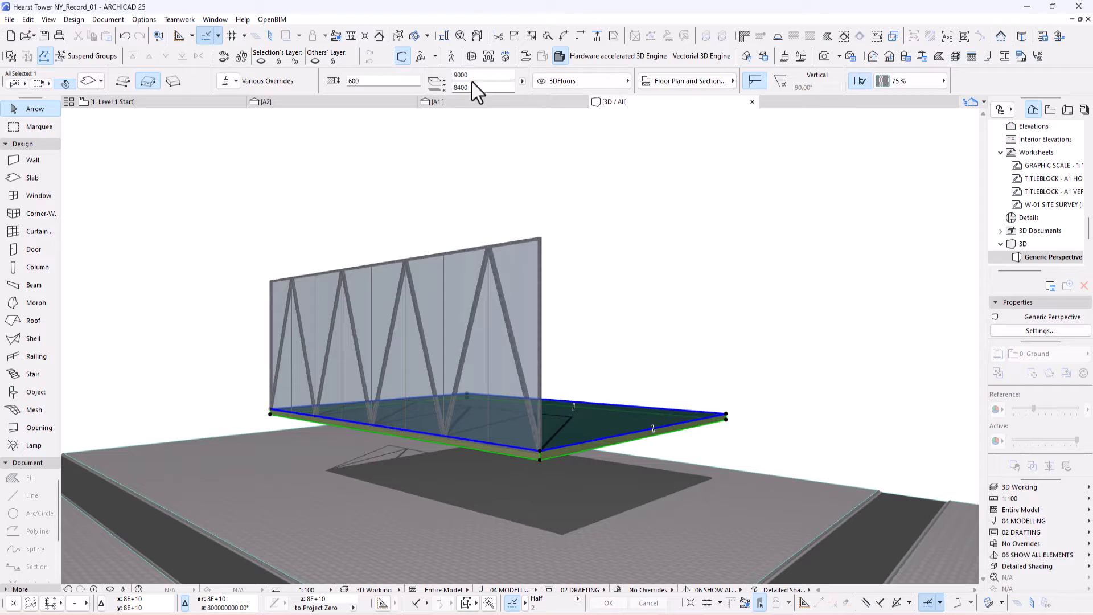
pyautogui.click(333, 83)
pyautogui.press('Return')
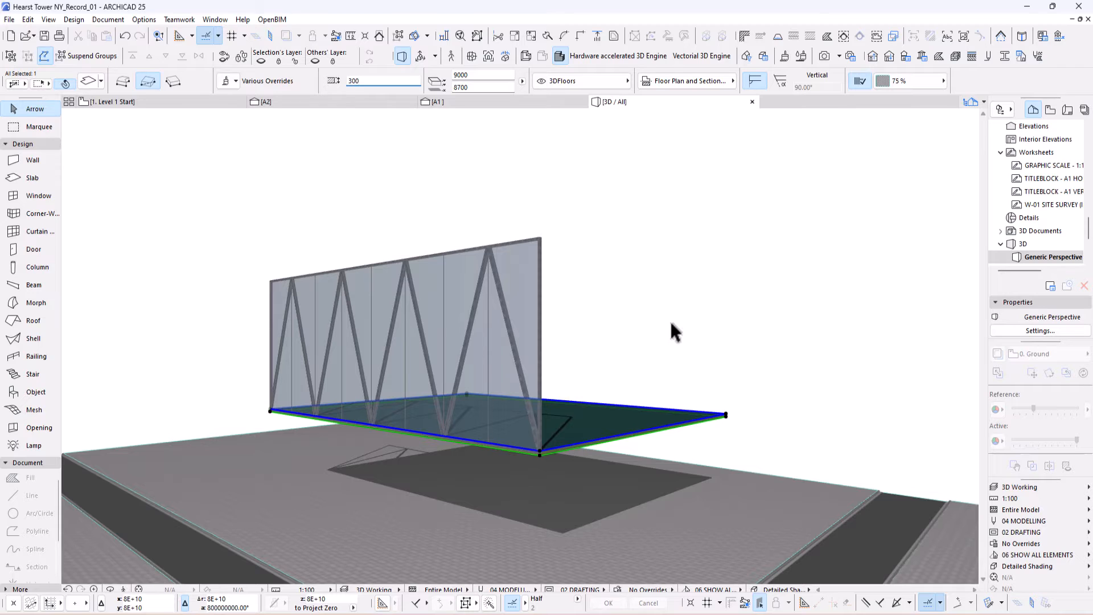
# - Multiply the slab upward with Elevate and the Increment method, making four copies spaced 3500 apart
pyautogui.hotkey('ctrl', 'u')
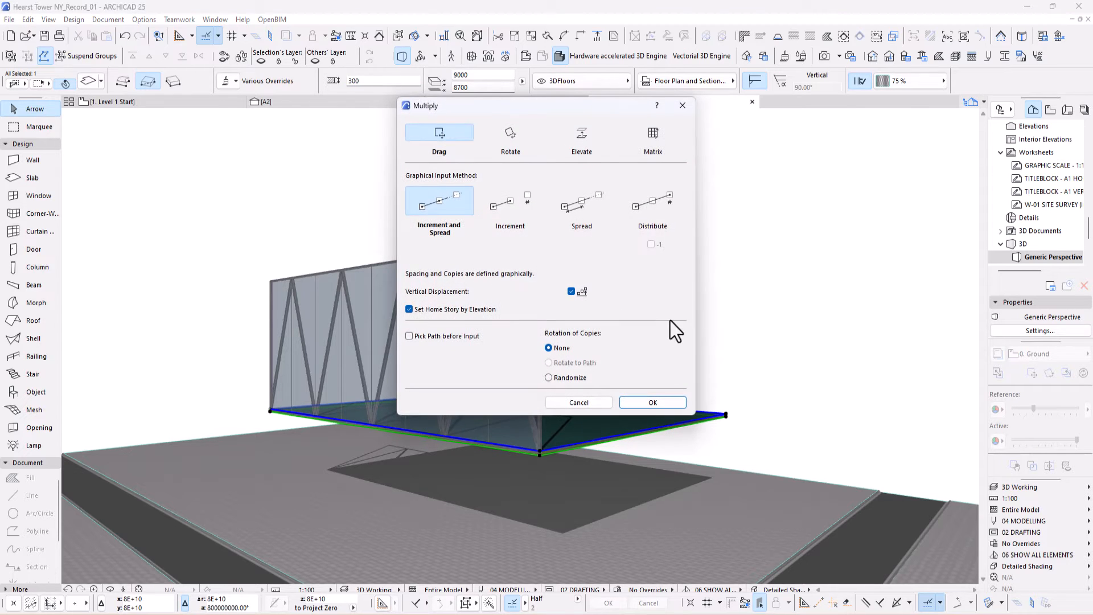
pyautogui.click(579, 140)
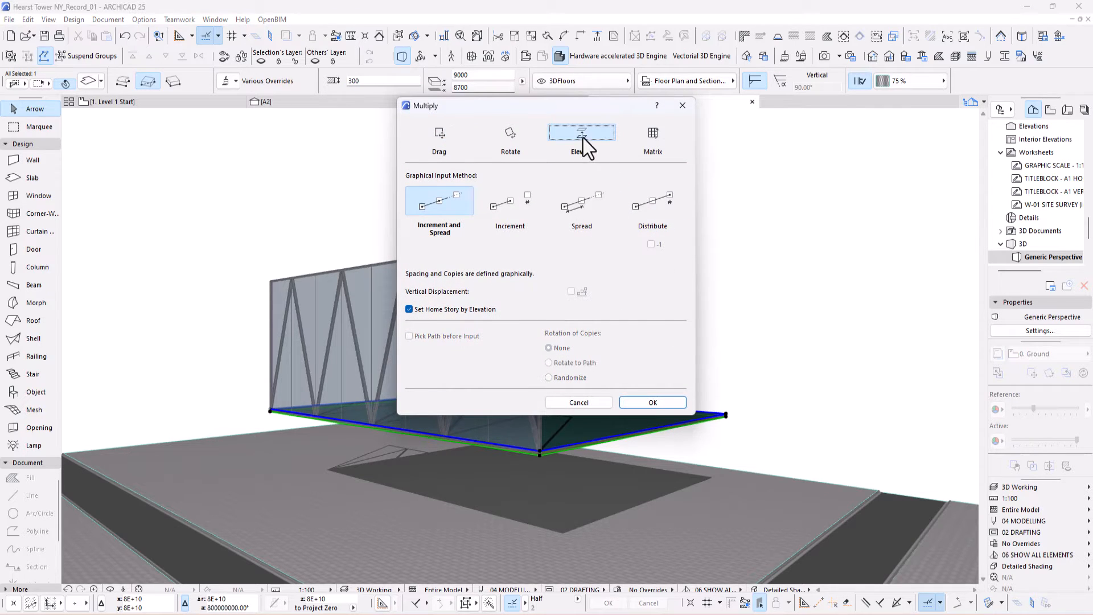
pyautogui.click(514, 206)
pyautogui.click(578, 274)
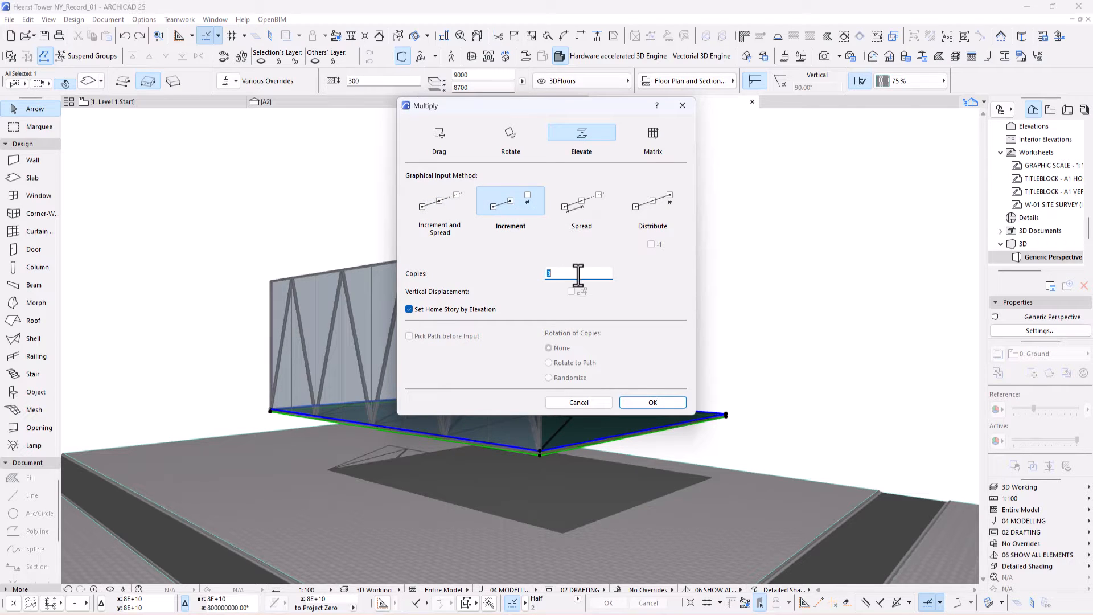
pyautogui.press('Return')
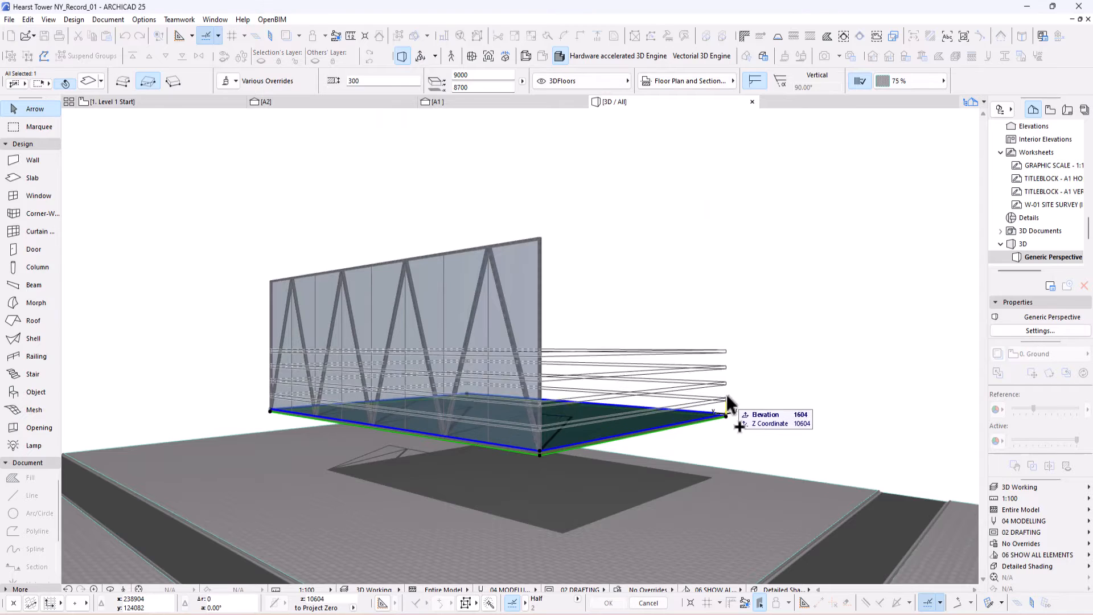
pyautogui.write('3500')
pyautogui.press('Return')
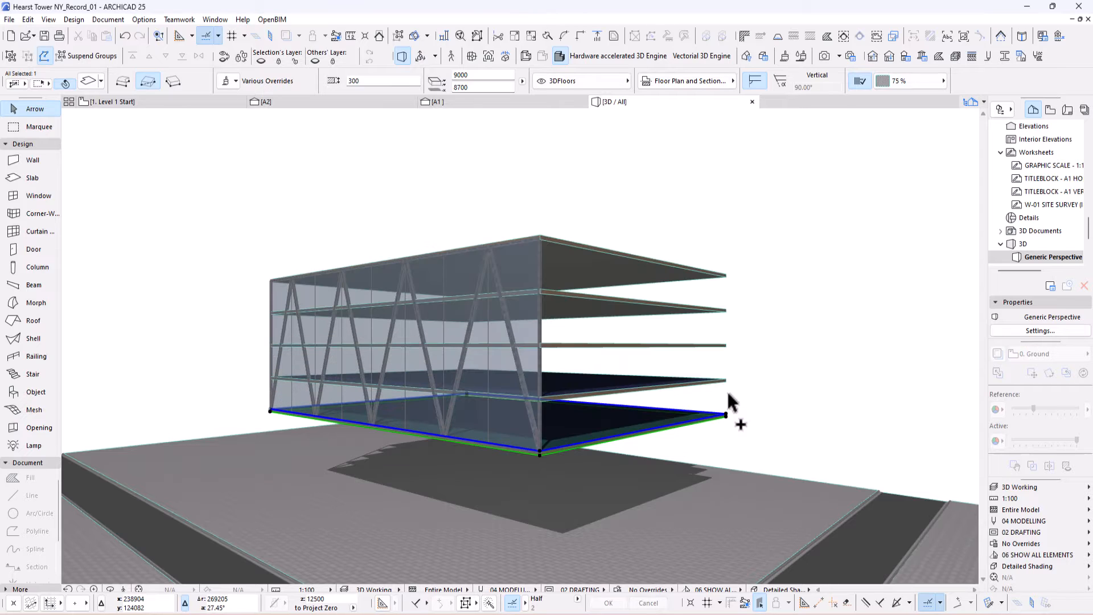
pyautogui.click(630, 215)
# - Examine how the curtain wall's top frame and corner meet the edge of the uppermost slab
pyautogui.scroll(2, 541, 239)
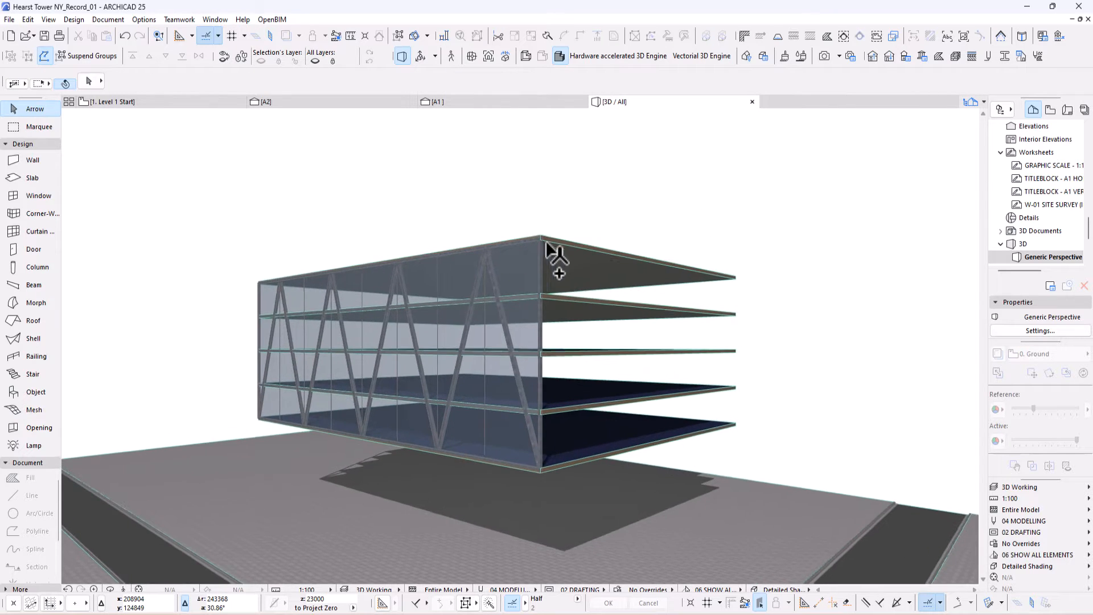
pyautogui.moveTo(546, 242); pyautogui.dragTo(446, 483, button='middle')
pyautogui.scroll(4, 483, 364)
pyautogui.scroll(6, 483, 364)
pyautogui.scroll(6, 509, 419)
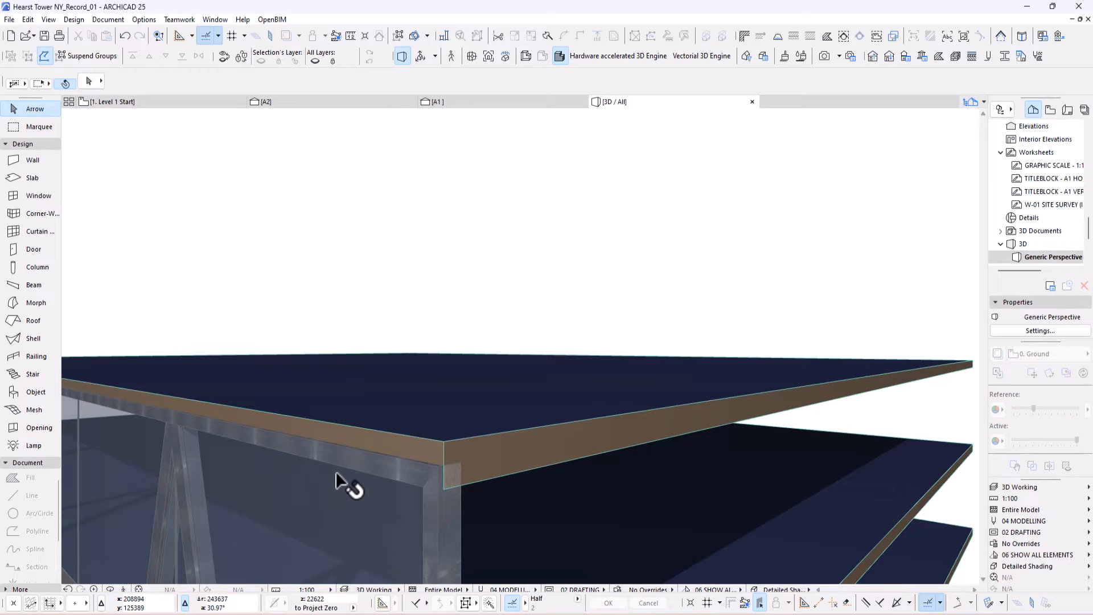
pyautogui.keyDown('shift'); pyautogui.moveTo(344, 464); pyautogui.dragTo(695, 374, button='middle'); pyautogui.keyUp('shift')
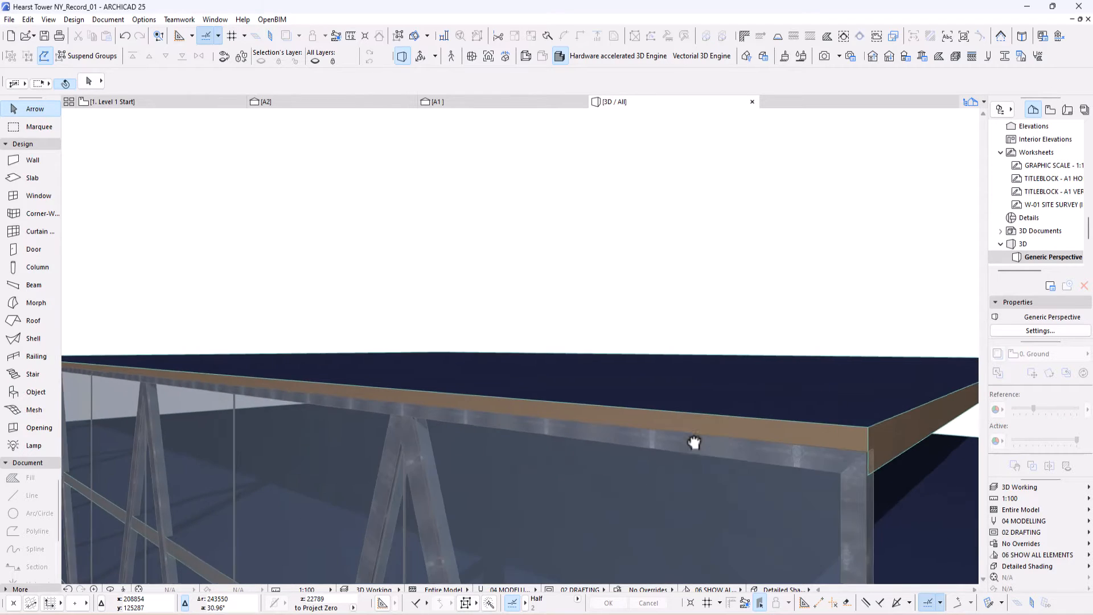
pyautogui.keyDown('shift'); pyautogui.moveTo(418, 452); pyautogui.dragTo(507, 263, button='middle'); pyautogui.keyUp('shift')
pyautogui.scroll(-7, 443, 377)
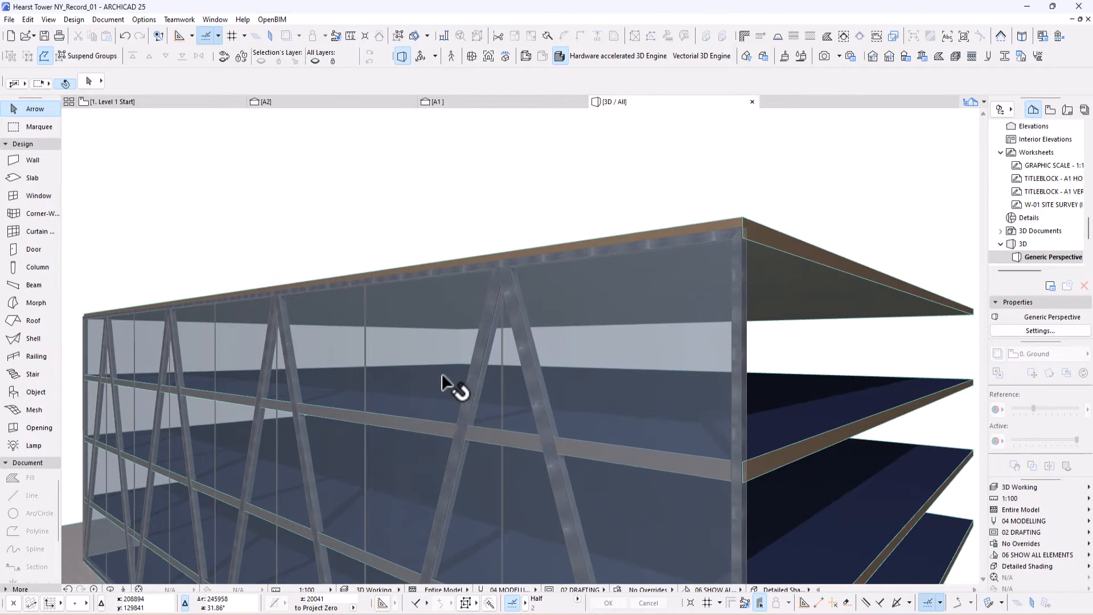
pyautogui.moveTo(511, 494); pyautogui.dragTo(426, 408, button='middle')
pyautogui.scroll(-3, 426, 408)
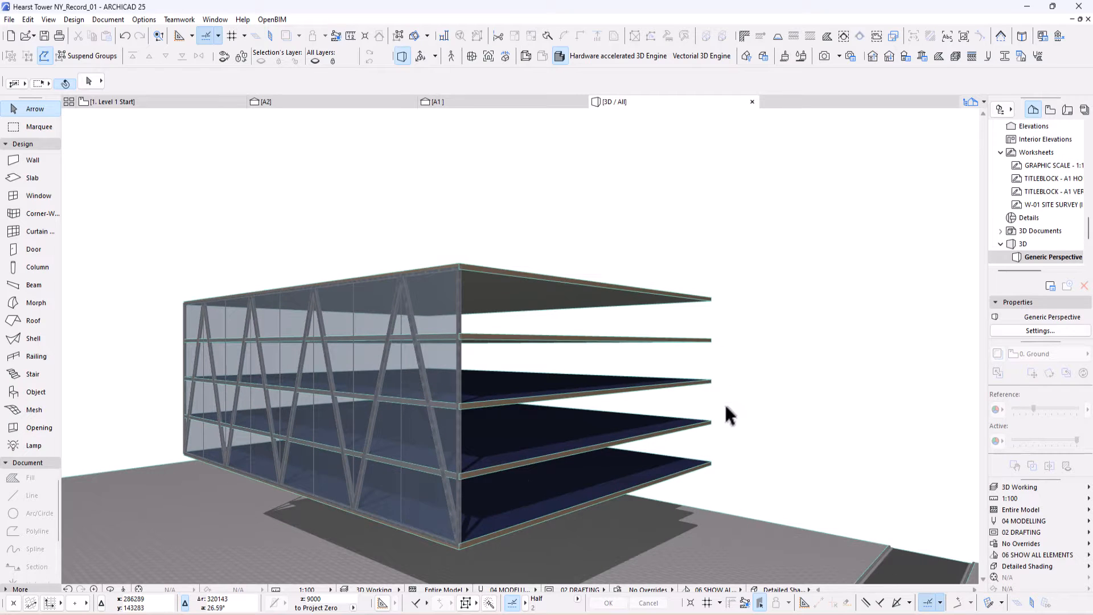
# - Place a second curtain wall with the first one's settings along the slab's full lower edge in the Level 1 plan, and show it in 3D
pyautogui.press('F2')
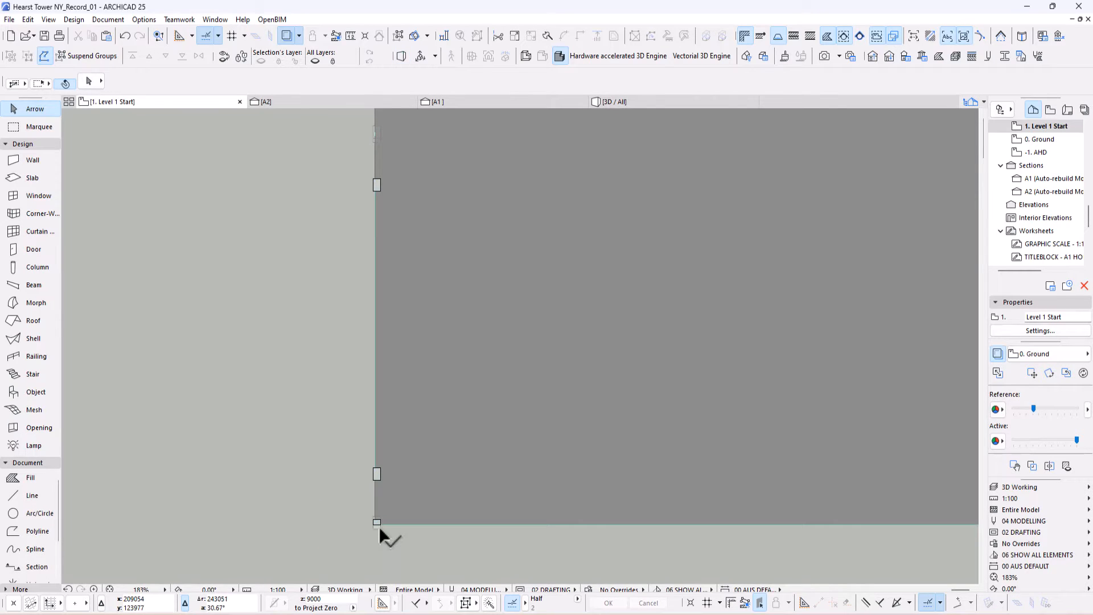
pyautogui.moveTo(376, 514); pyautogui.dragTo(319, 502, button='middle')
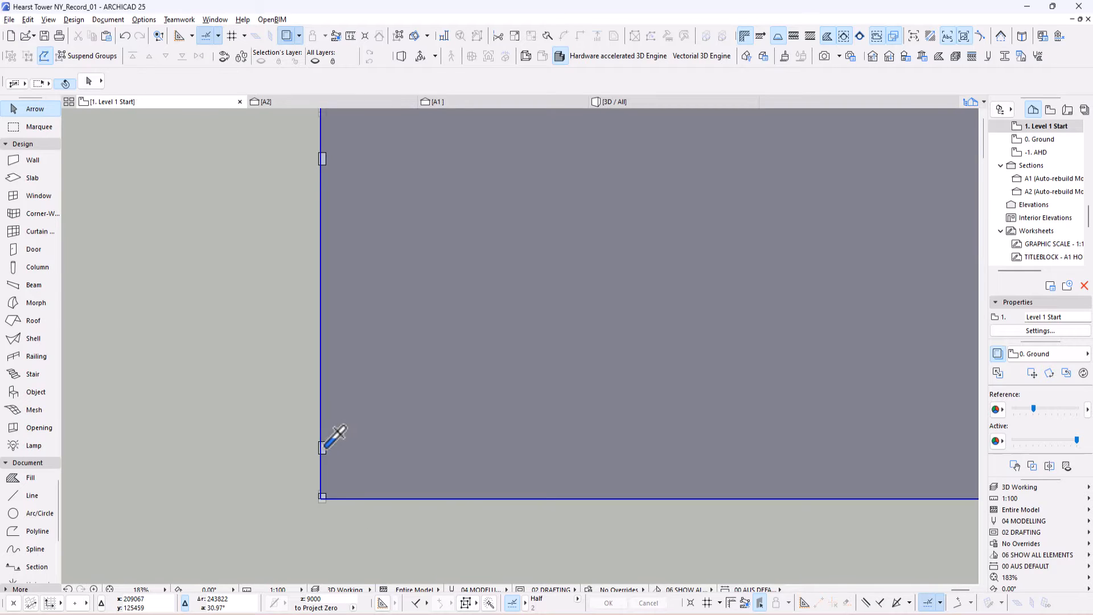
pyautogui.click(320, 439)
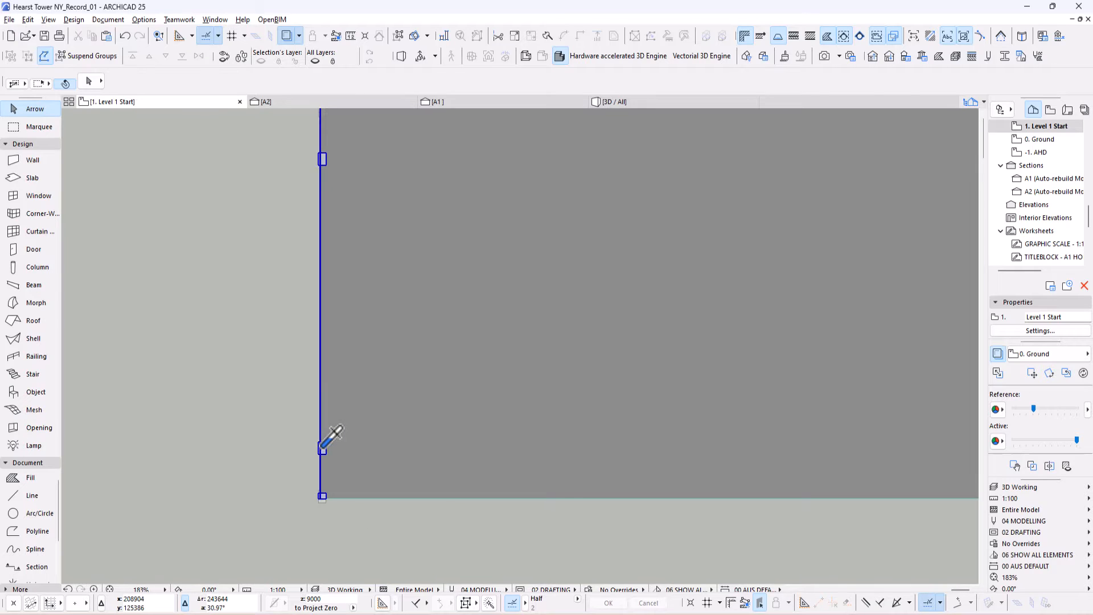
pyautogui.keyDown('alt'); pyautogui.click(319, 441); pyautogui.keyUp('alt')
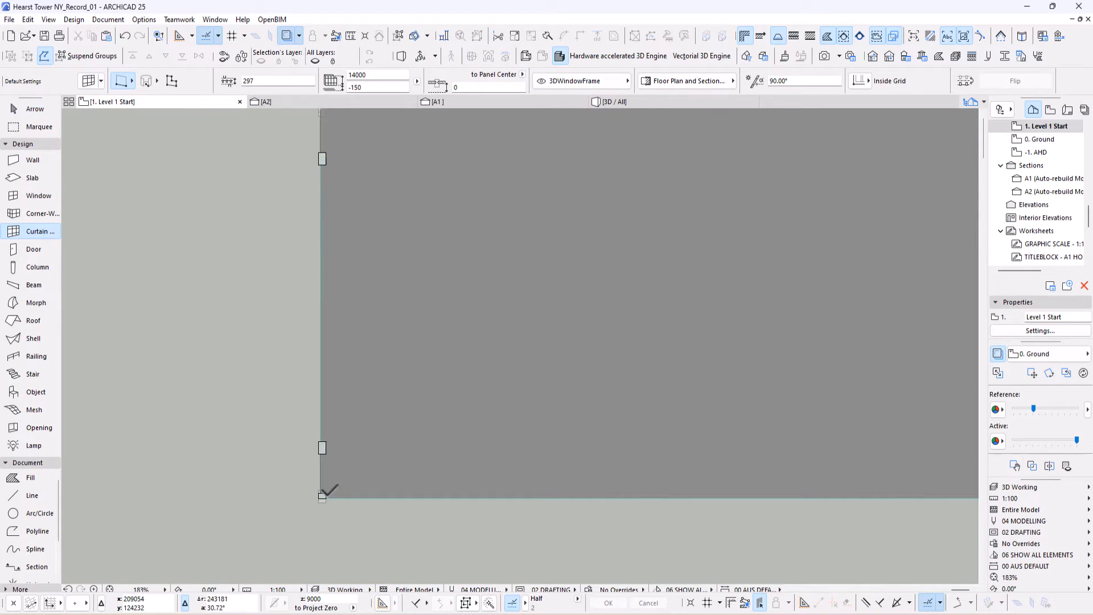
pyautogui.click(322, 493)
pyautogui.scroll(-3, 478, 478)
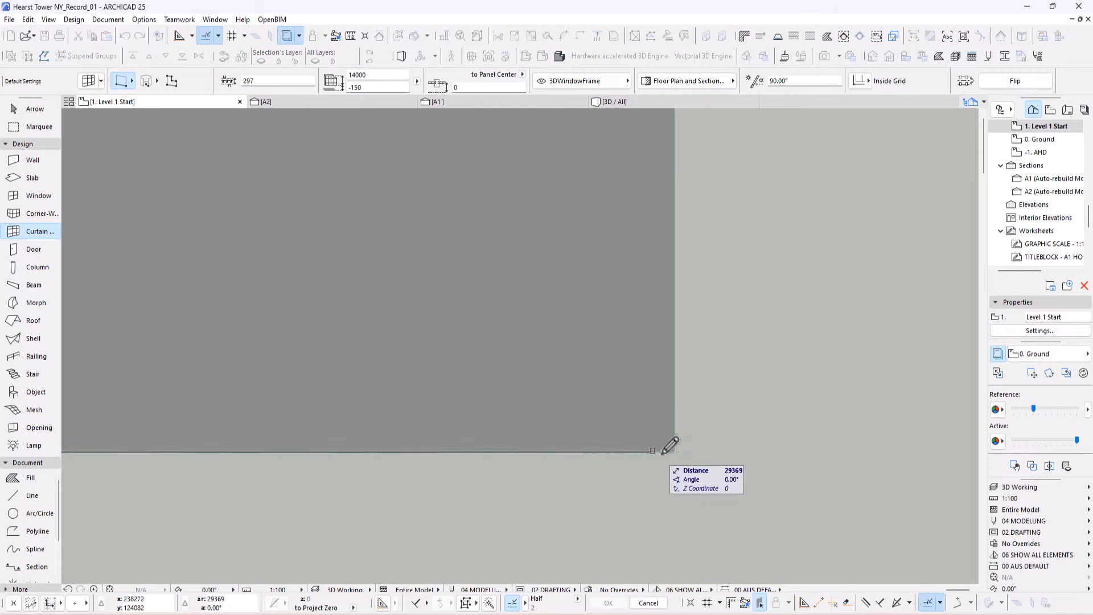
pyautogui.click(673, 451)
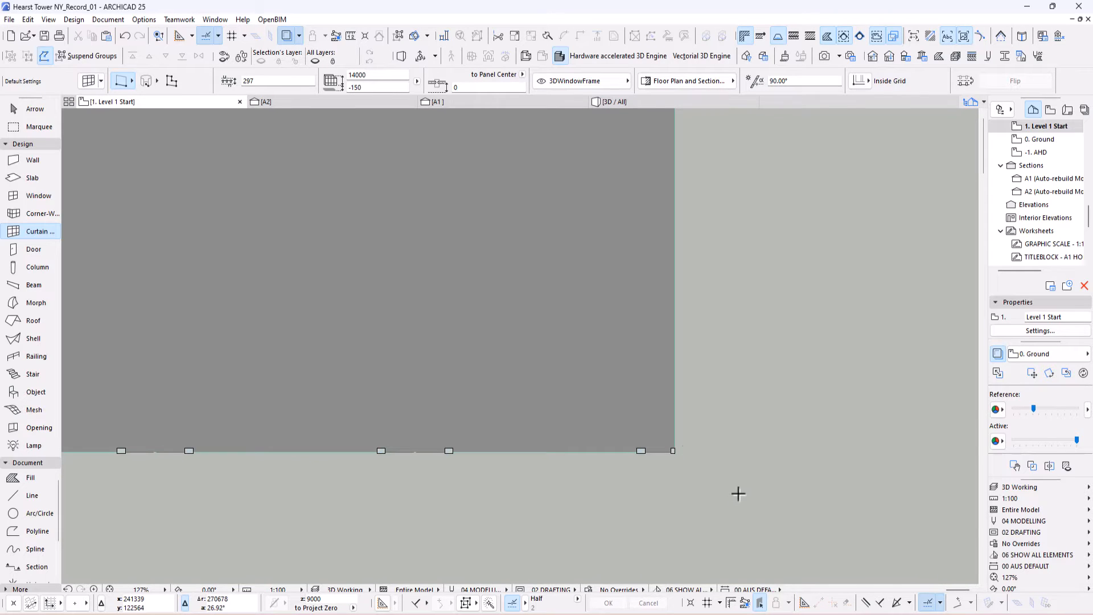
pyautogui.press('F3')
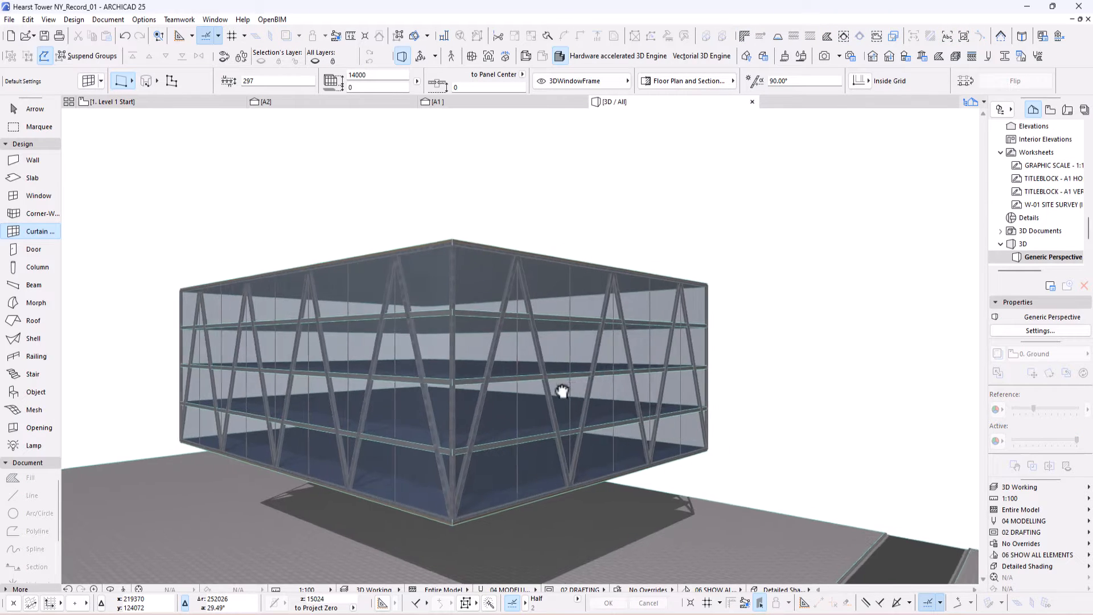
pyautogui.moveTo(562, 391); pyautogui.dragTo(553, 391, button='middle')
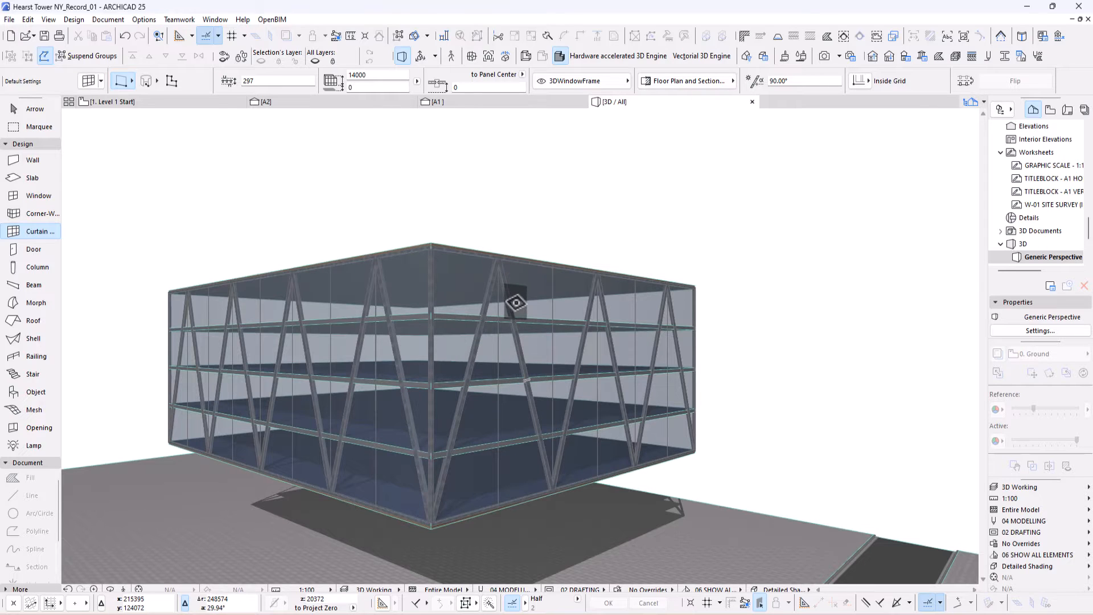
# - Hide the 3DFloors layer and inspect the upper corner where the two curtain walls meet
pyautogui.hotkey('ctrl', 'l')
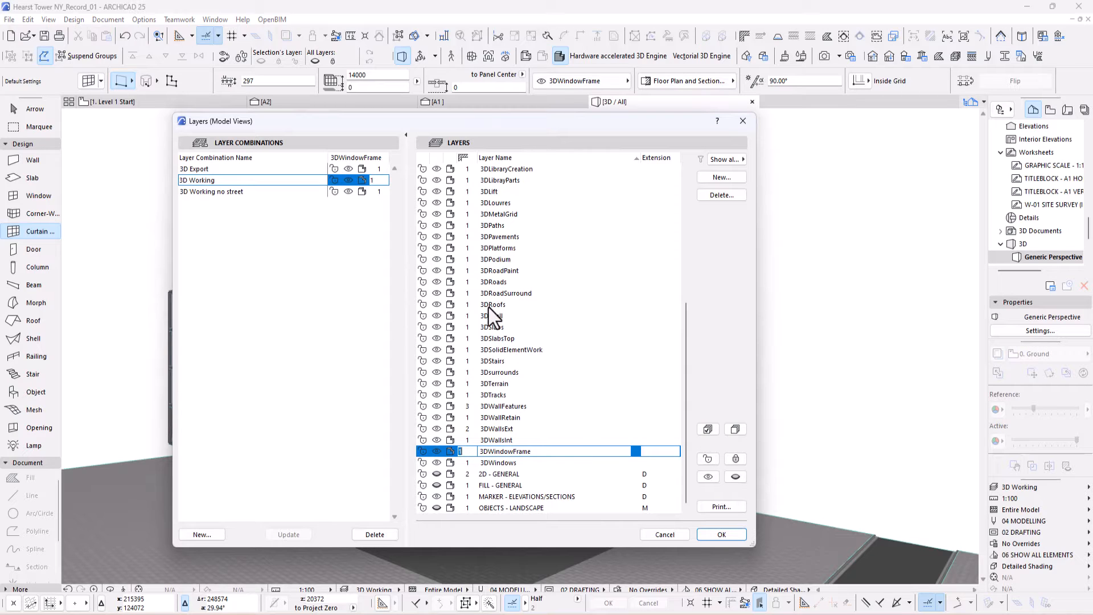
pyautogui.scroll(5, 490, 327)
pyautogui.click(437, 237)
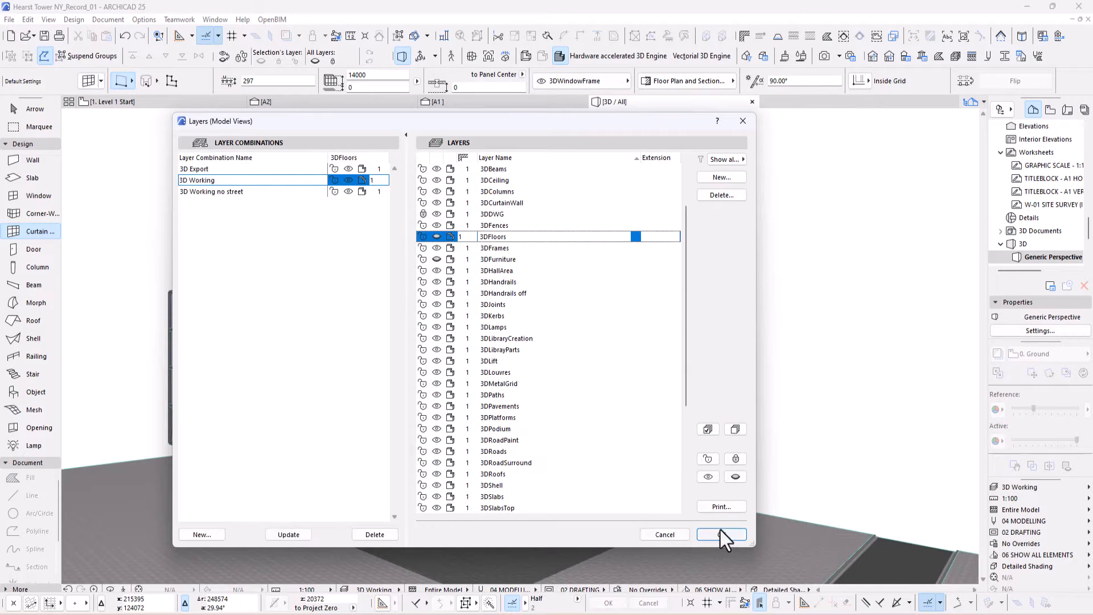
pyautogui.click(720, 532)
pyautogui.moveTo(488, 361); pyautogui.dragTo(442, 363)
pyautogui.scroll(10, 499, 330)
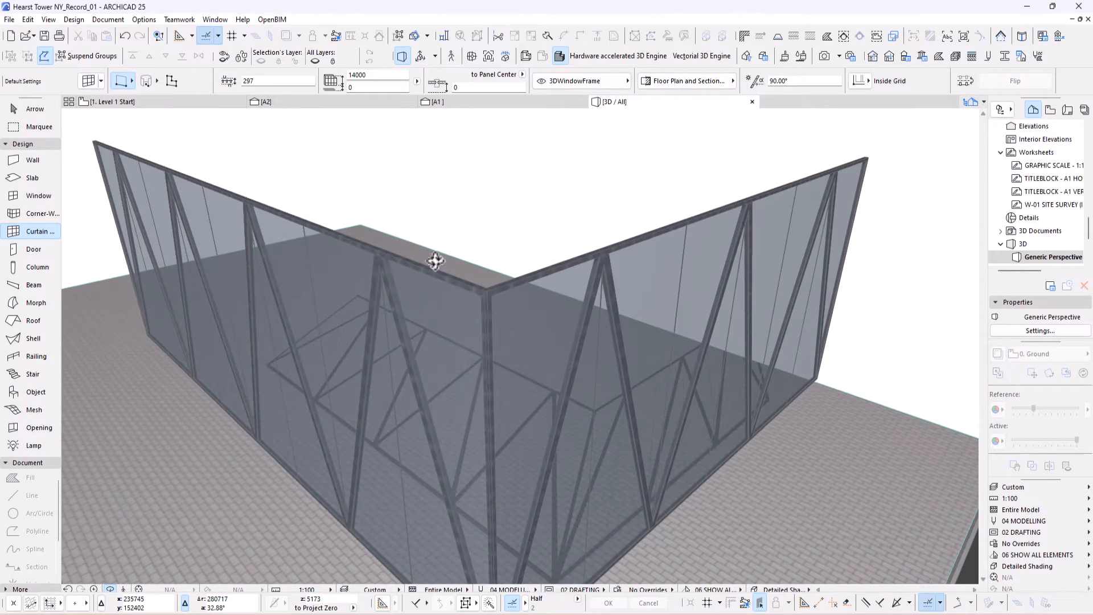
pyautogui.scroll(6, 494, 317)
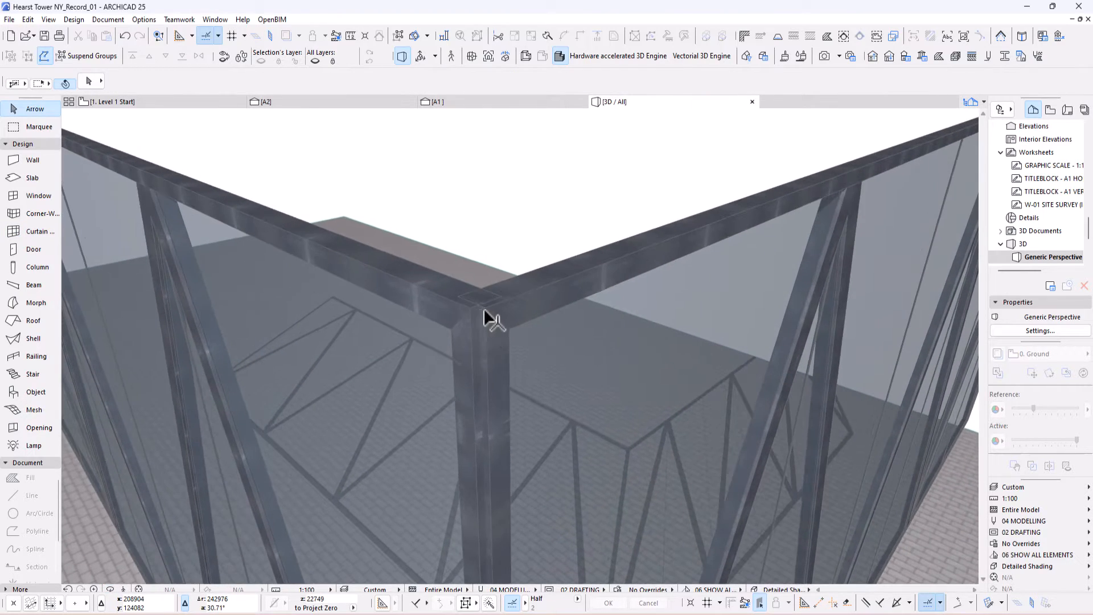
# - In the Level 1 plan, set the reference line offset to panel center to -50 for both curtain walls
pyautogui.press('F2')
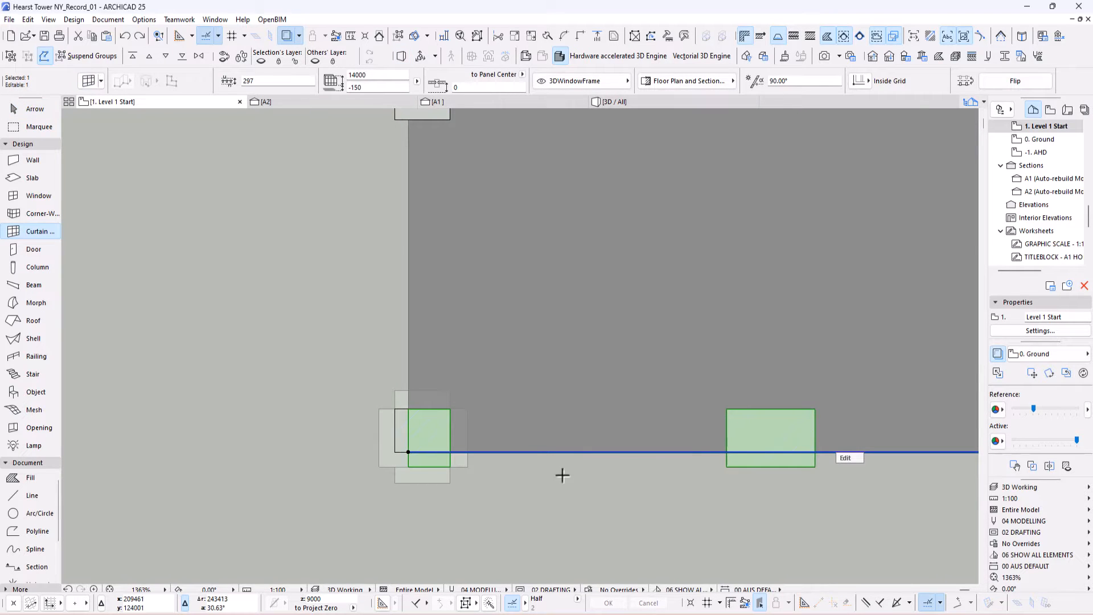
pyautogui.click(89, 81)
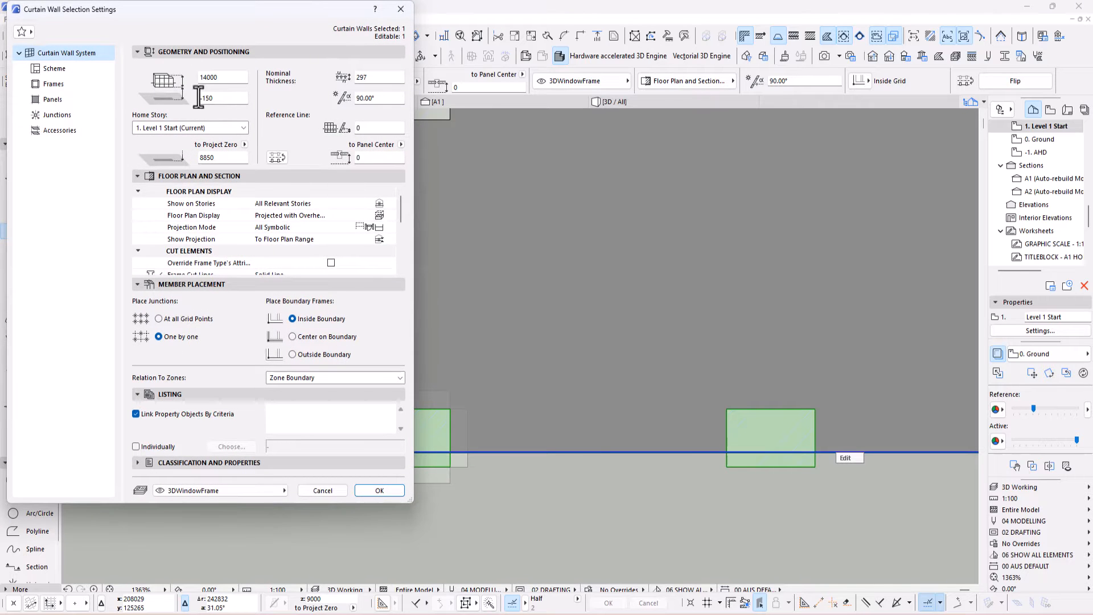
pyautogui.click(59, 85)
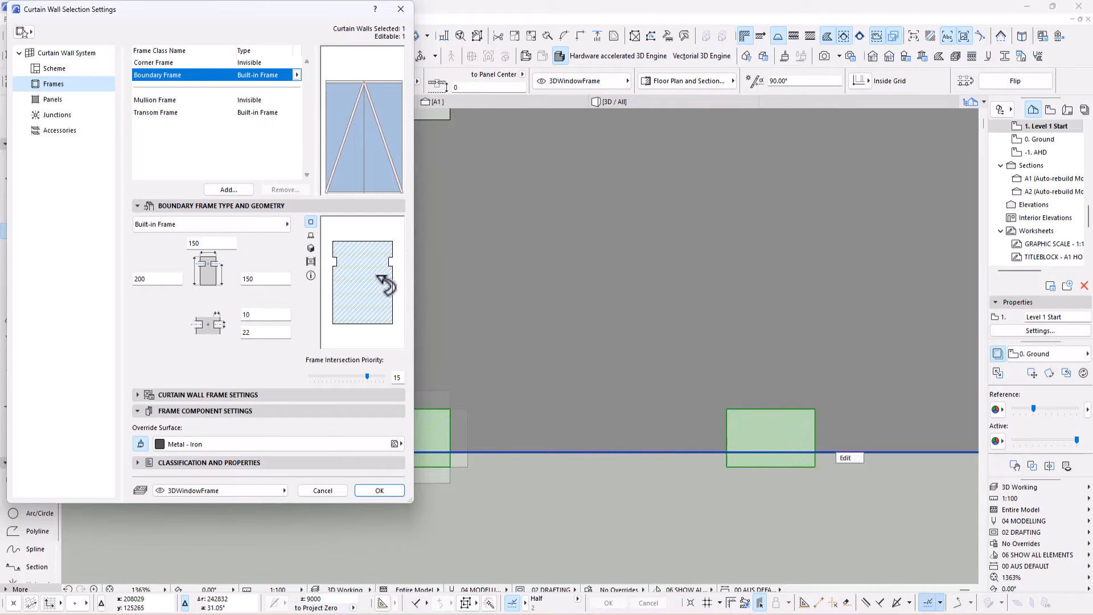
pyautogui.click(58, 53)
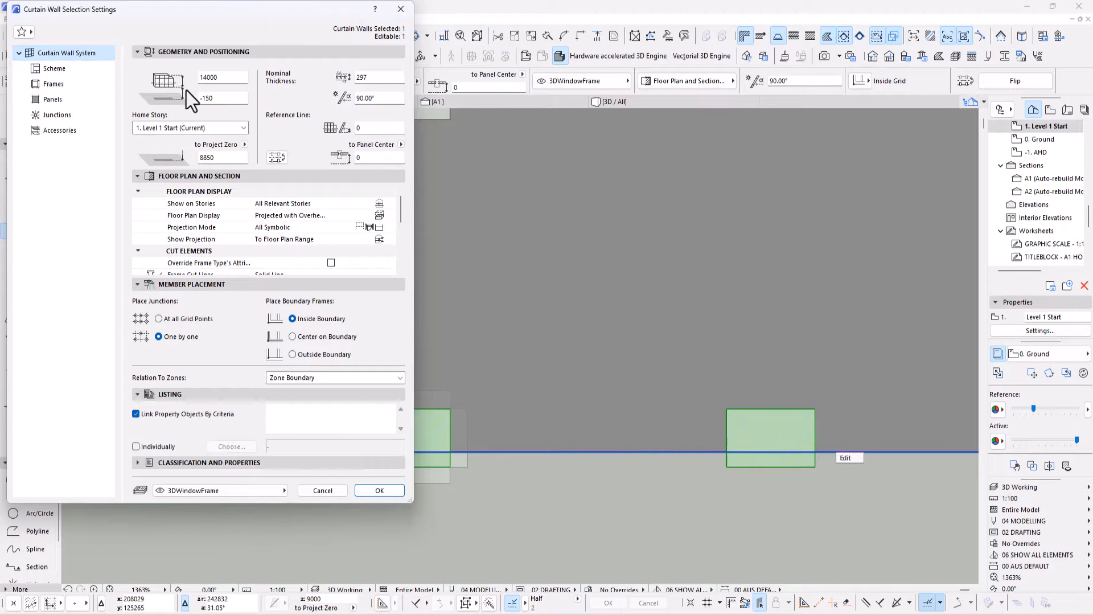
pyautogui.click(367, 159)
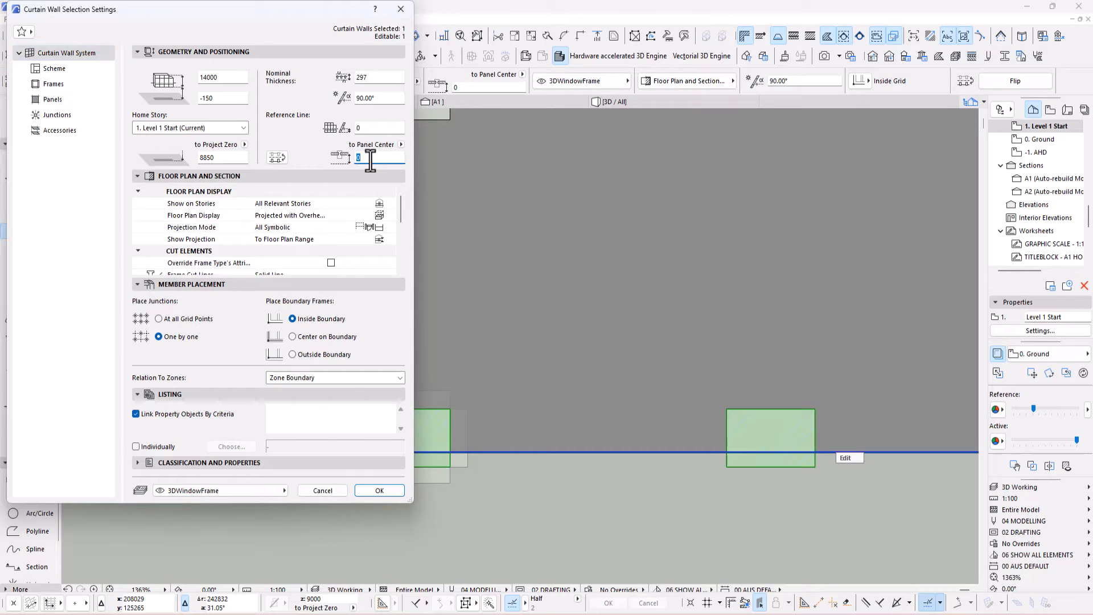
pyautogui.press('Return')
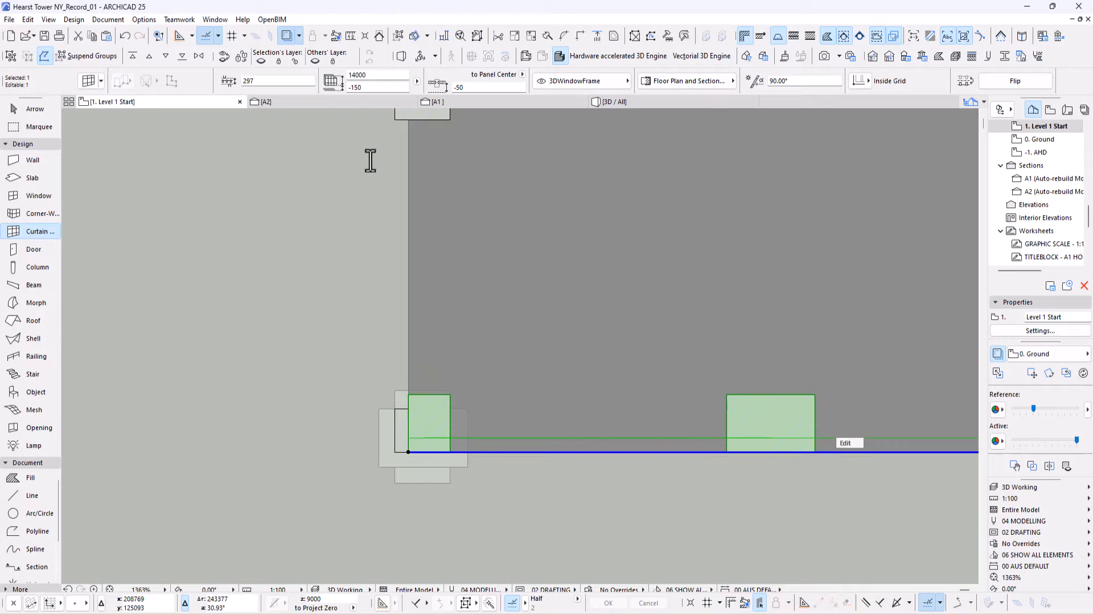
pyautogui.press('Escape')
pyautogui.keyDown('shift'); pyautogui.click(396, 445); pyautogui.keyUp('shift')
pyautogui.doubleClick(396, 450)
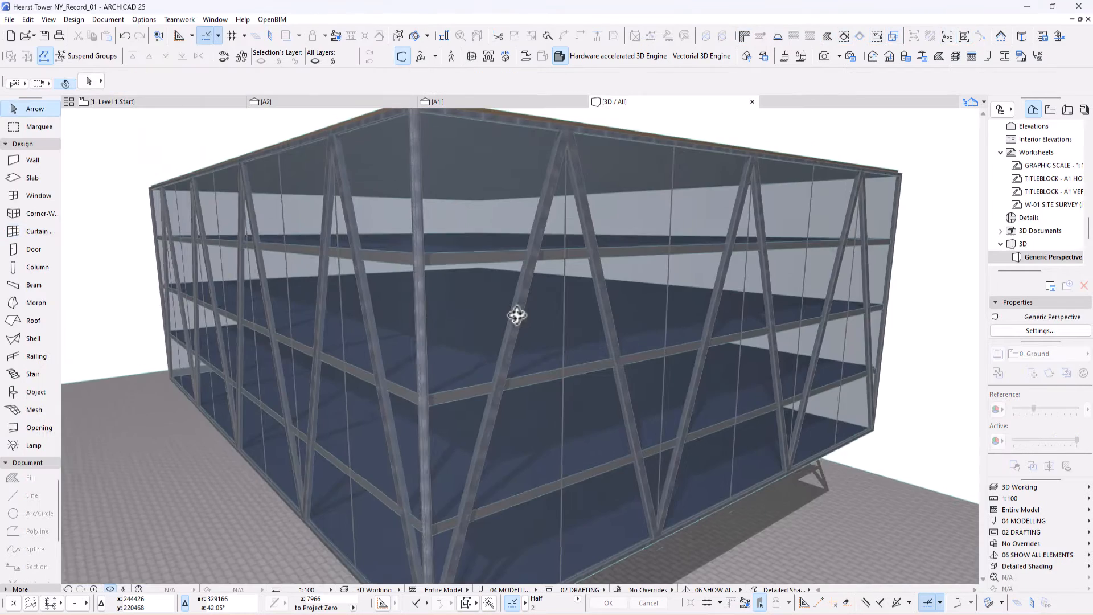
# - Turn off the 3DFloors layer in the 3D view and examine the corner of the two realigned curtain walls
pyautogui.keyDown('shift'); pyautogui.moveTo(512, 317); pyautogui.dragTo(515, 345, button='middle'); pyautogui.keyUp('shift')
pyautogui.hotkey('ctrl', 'l')
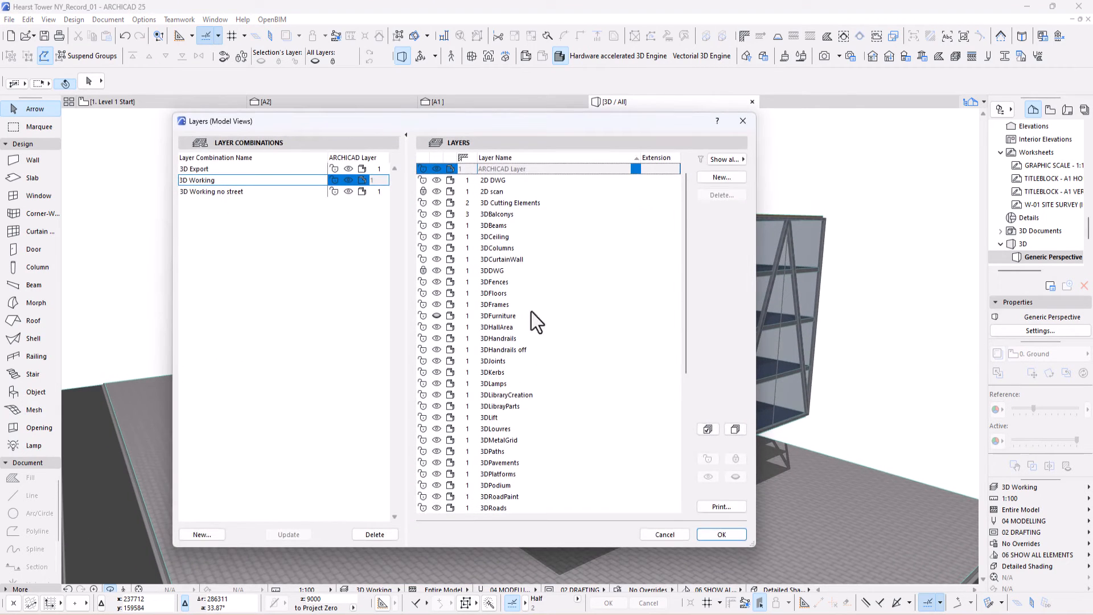
pyautogui.click(439, 293)
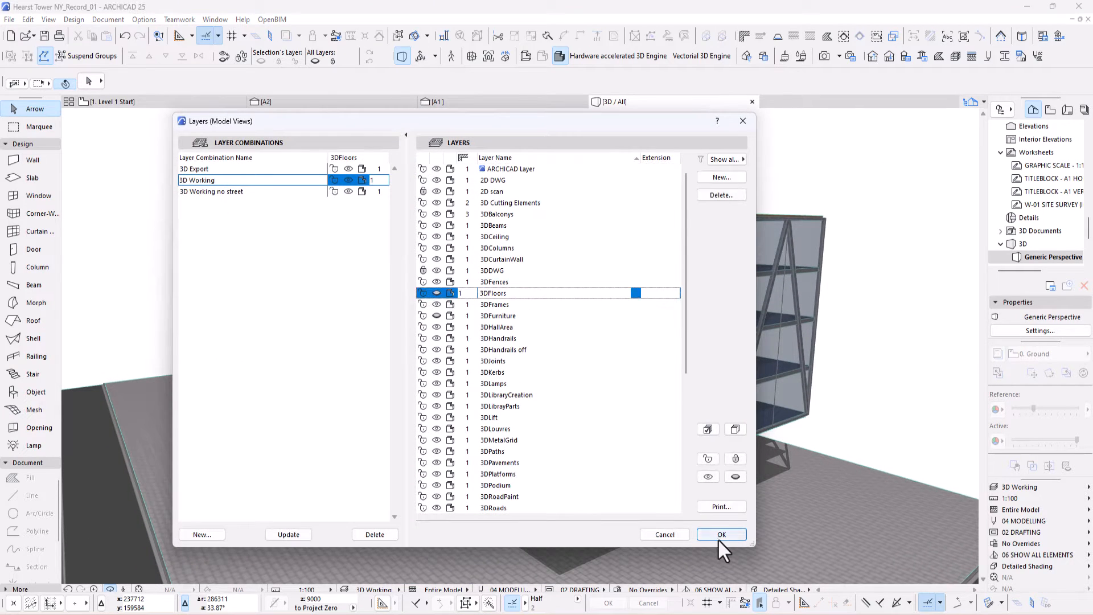
pyautogui.click(719, 536)
pyautogui.keyDown('shift'); pyautogui.moveTo(523, 331); pyautogui.dragTo(583, 364, button='middle'); pyautogui.keyUp('shift')
pyautogui.scroll(3, 592, 296)
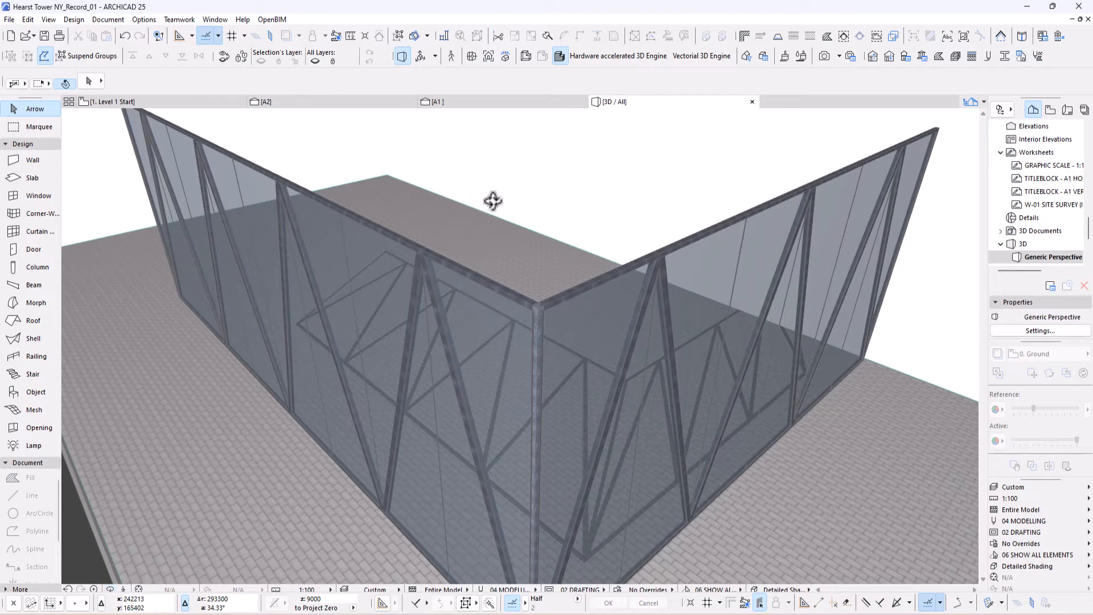
# - Enter edit mode for the curtain wall on the slab's lower edge and delete the top boundary frame of its corner bay
pyautogui.click(566, 296)
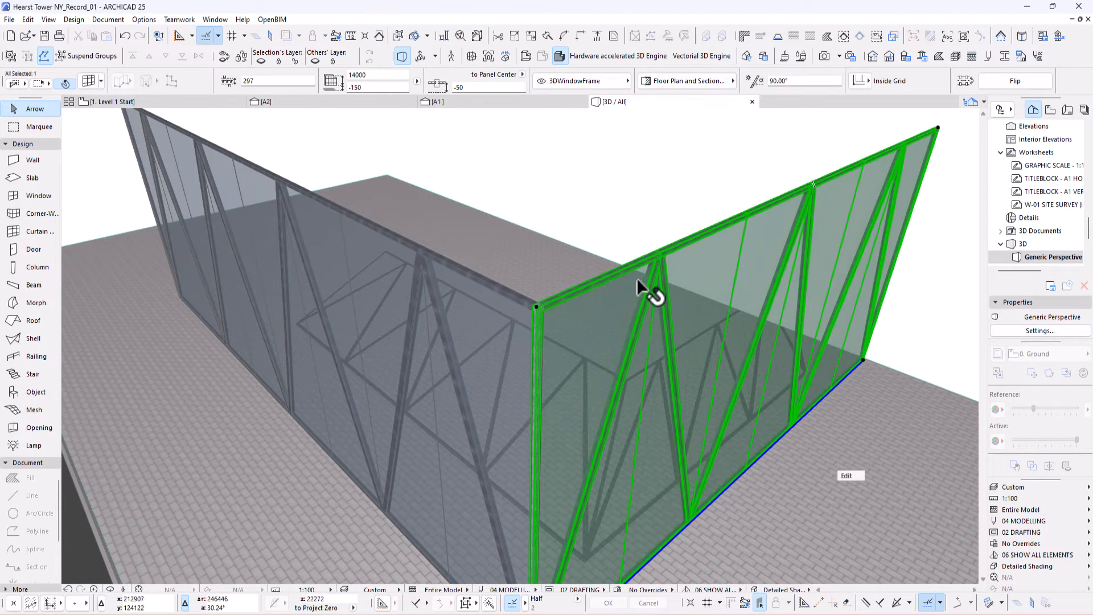
pyautogui.keyDown('shift'); pyautogui.moveTo(637, 278); pyautogui.dragTo(882, 466, button='middle'); pyautogui.keyUp('shift')
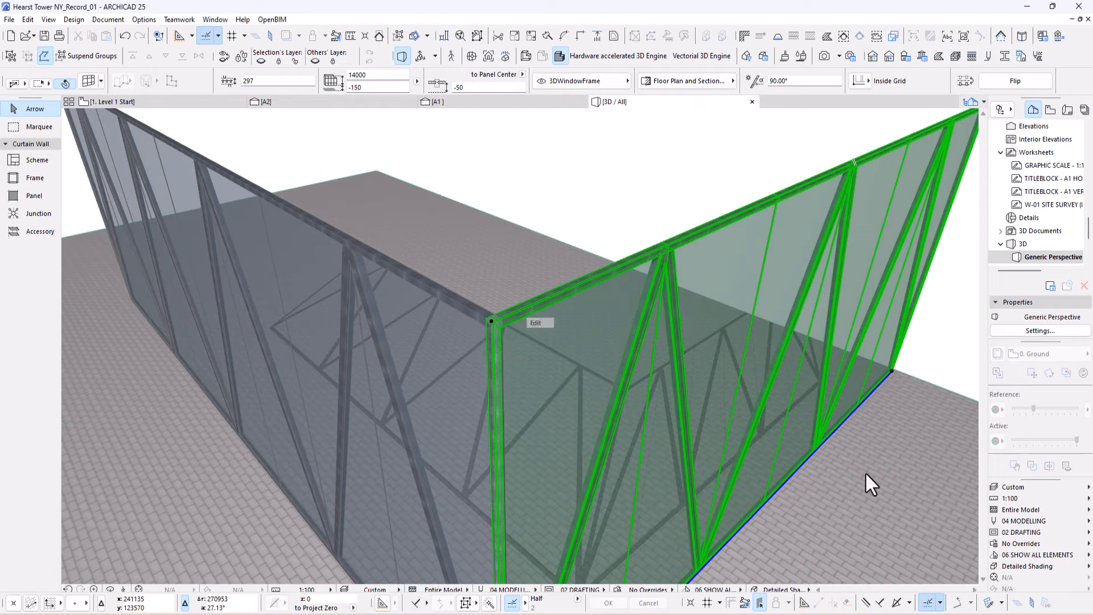
pyautogui.click(865, 472)
pyautogui.keyDown('shift'); pyautogui.moveTo(625, 288); pyautogui.dragTo(548, 278, button='middle'); pyautogui.keyUp('shift')
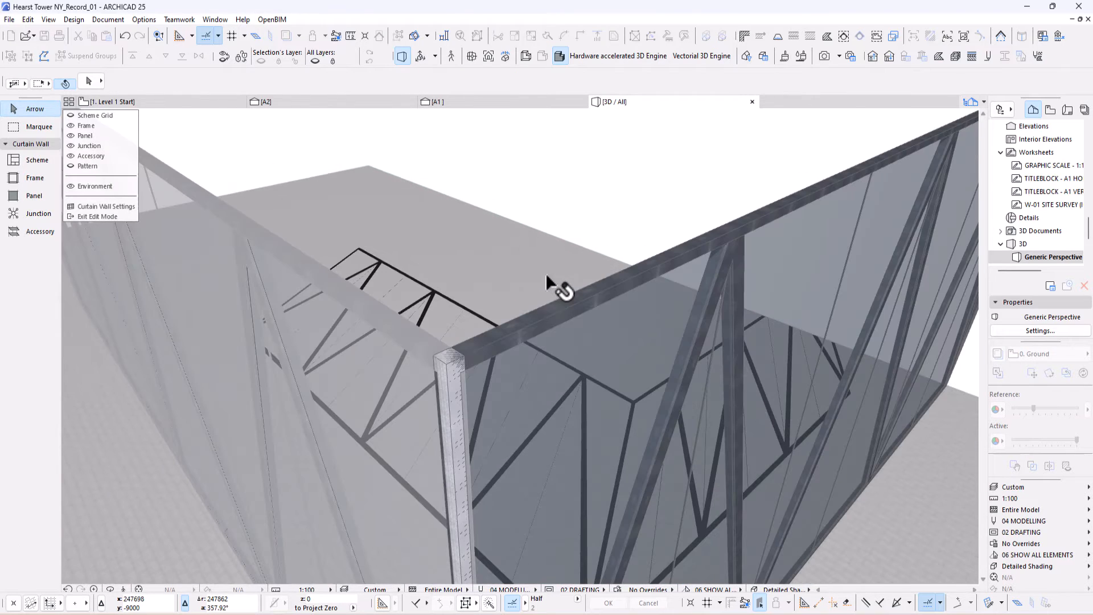
pyautogui.click(532, 333)
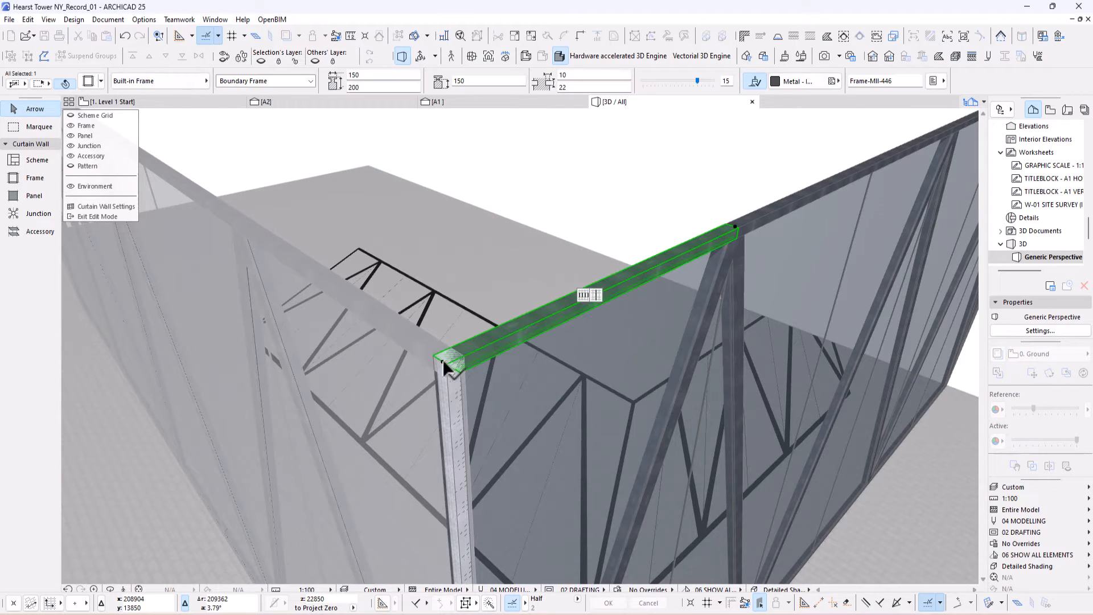
pyautogui.click(453, 361)
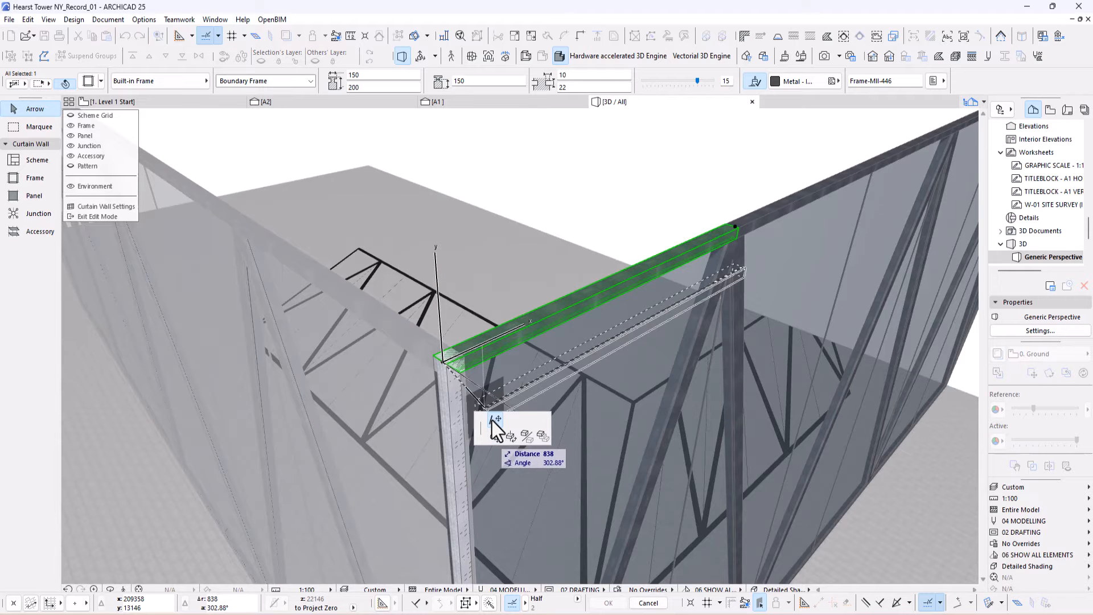
pyautogui.scroll(5, 729, 229)
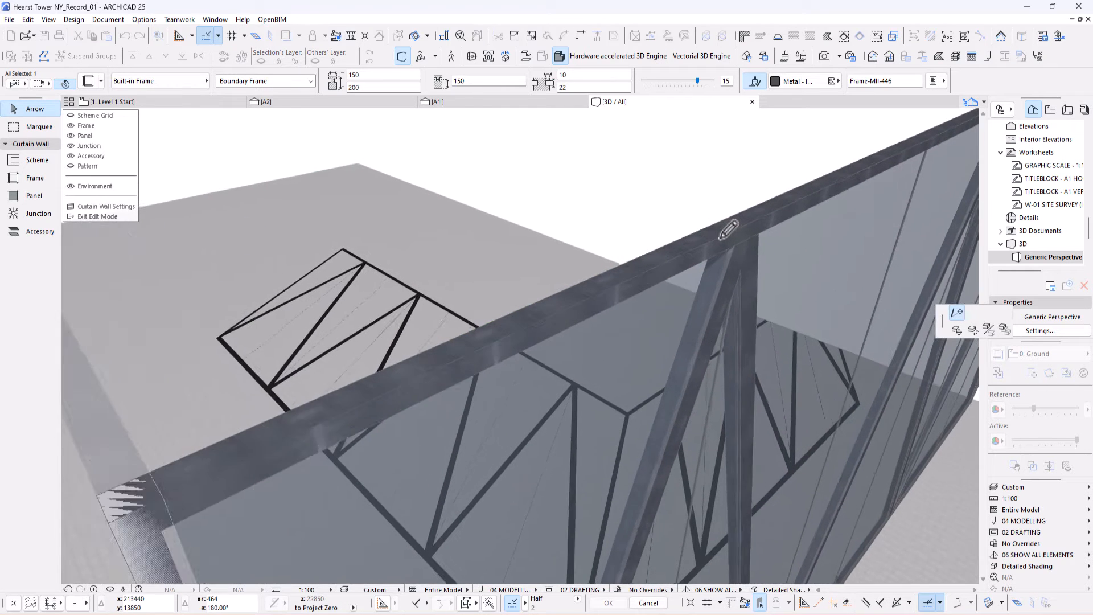
pyautogui.scroll(-3, 566, 244)
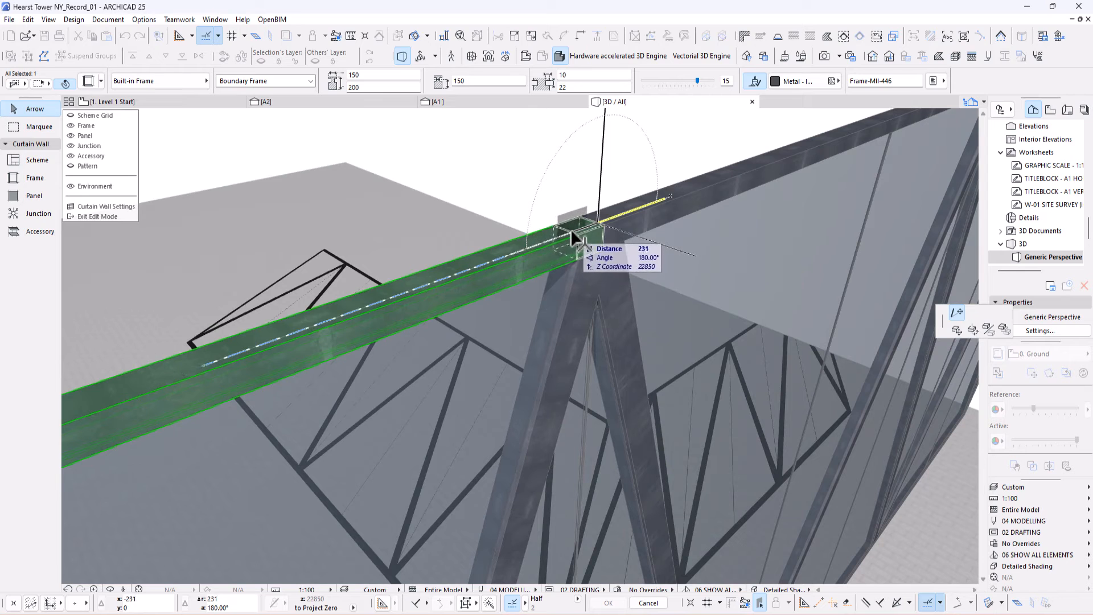
pyautogui.click(574, 230)
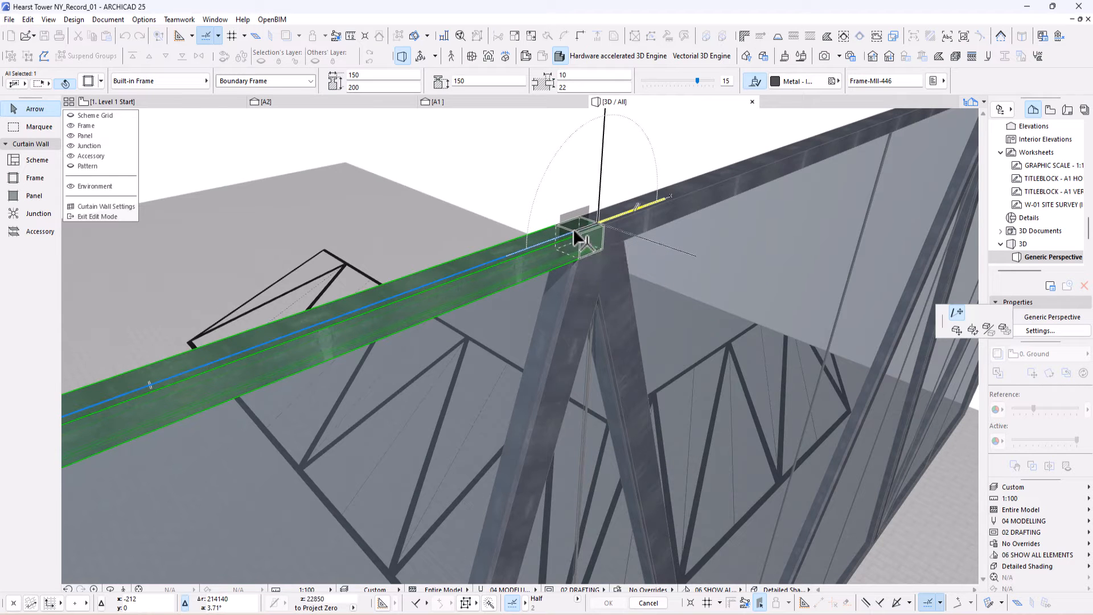
pyautogui.keyDown('shift'); pyautogui.moveTo(692, 217); pyautogui.dragTo(630, 248, button='middle'); pyautogui.keyUp('shift')
# - Delete the vertical corner frame and the adjoining triangular glass panel of the same wall, and leave edit mode
pyautogui.click(599, 255)
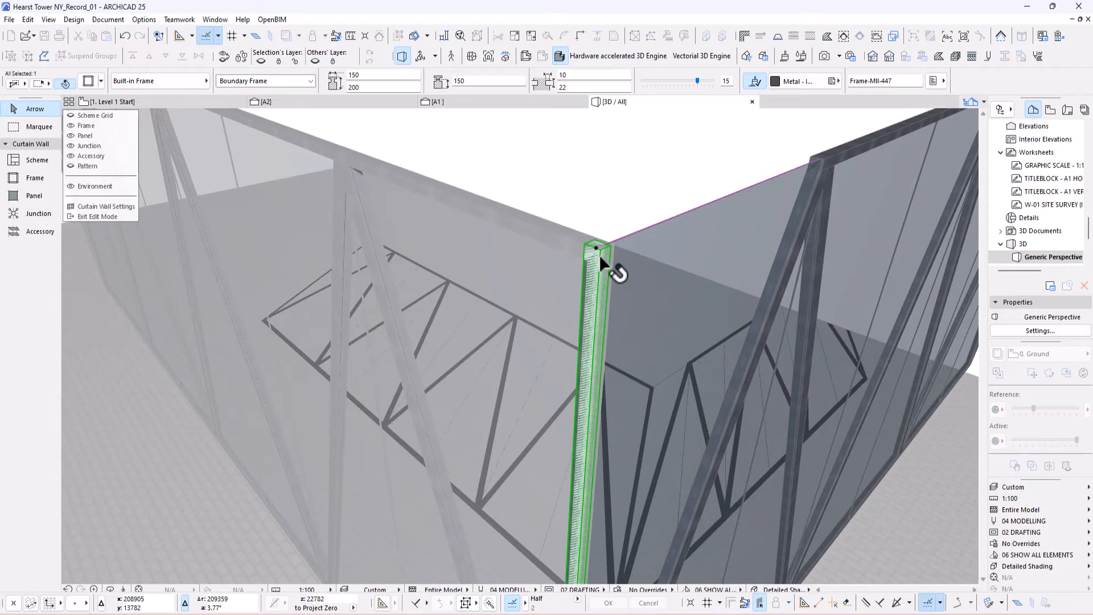
pyautogui.click(596, 184)
pyautogui.keyDown('shift'); pyautogui.moveTo(610, 248); pyautogui.dragTo(617, 293, button='middle'); pyautogui.keyUp('shift')
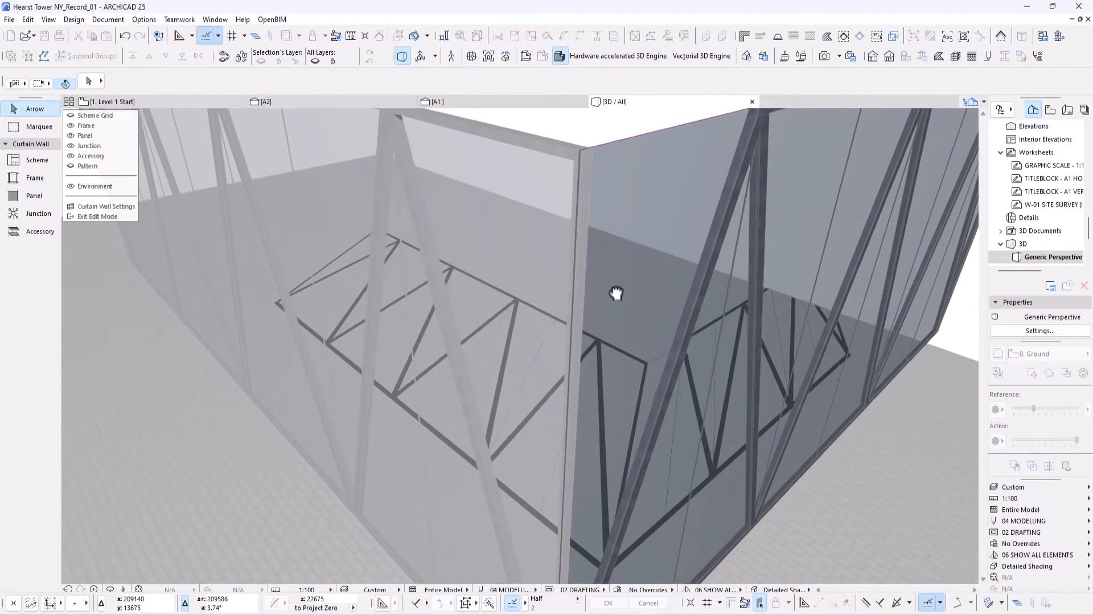
pyautogui.click(646, 243)
pyautogui.press('Delete')
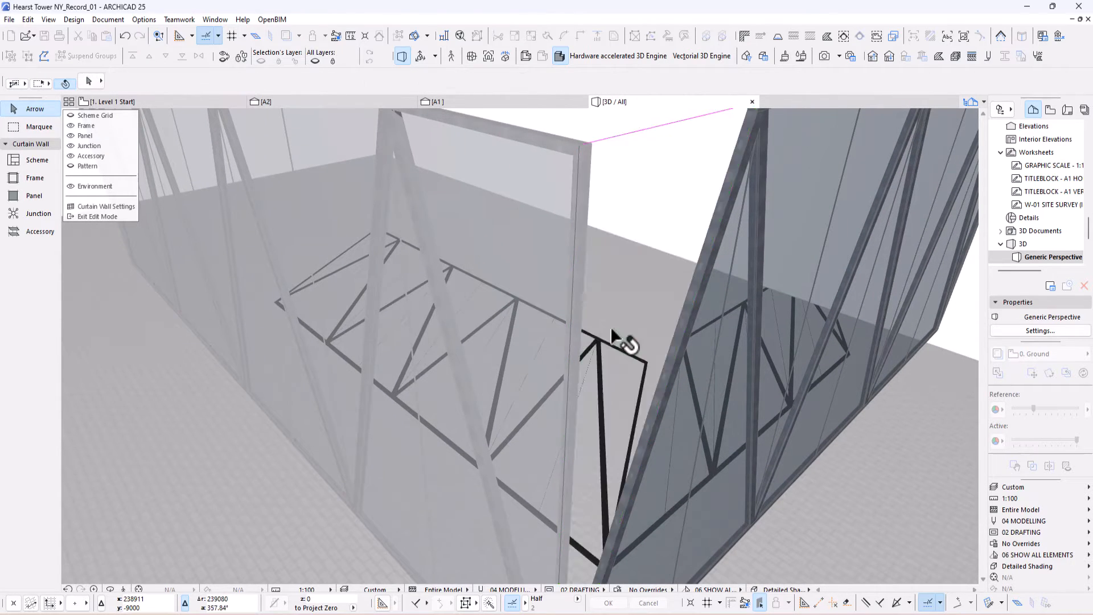
pyautogui.scroll(-3, 612, 331)
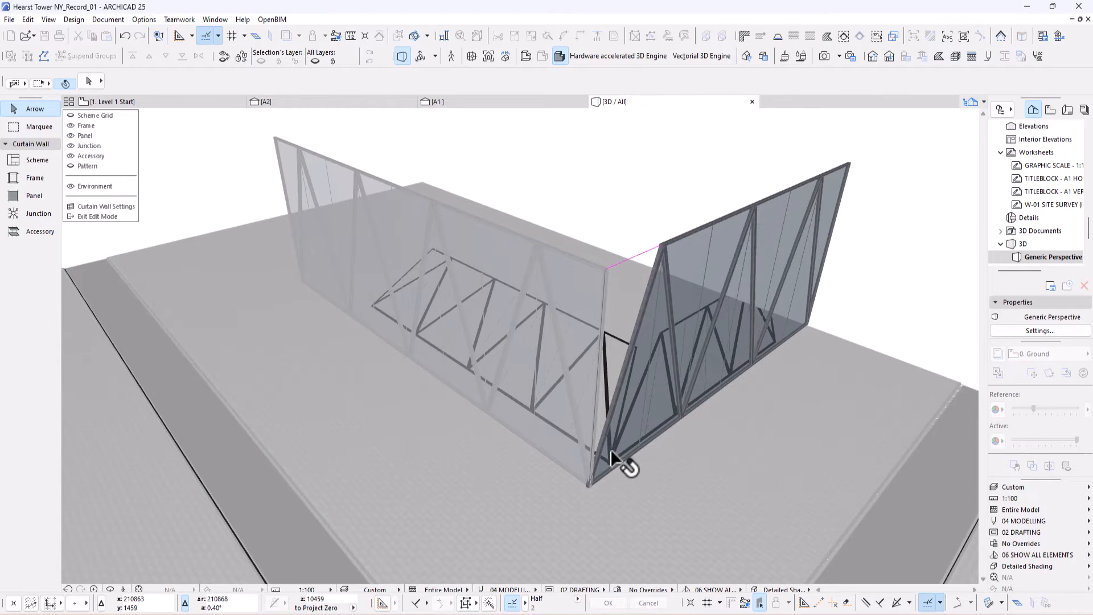
pyautogui.click(109, 217)
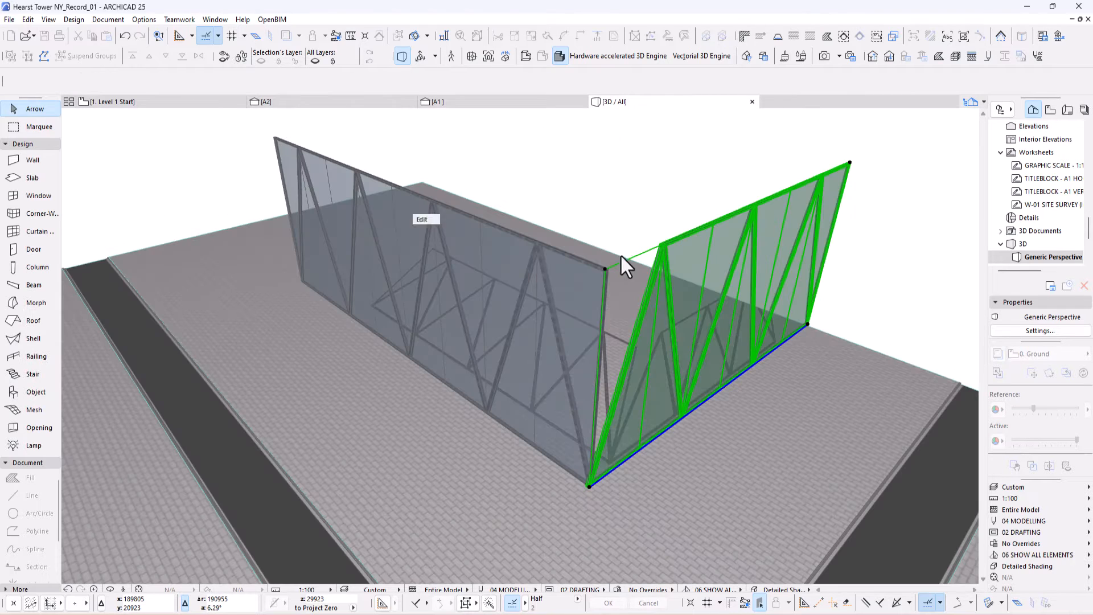
# - Edit the curtain wall on the slab's left edge to remove its corner frames and triangular panel, and check the notched corner in 3D
pyautogui.click(588, 259)
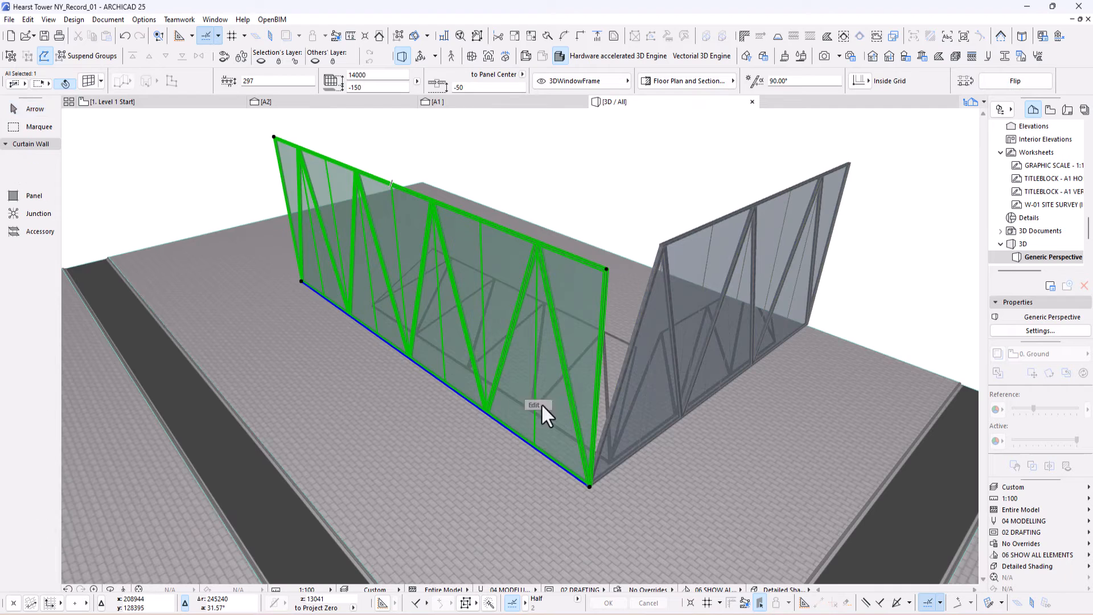
pyautogui.click(535, 405)
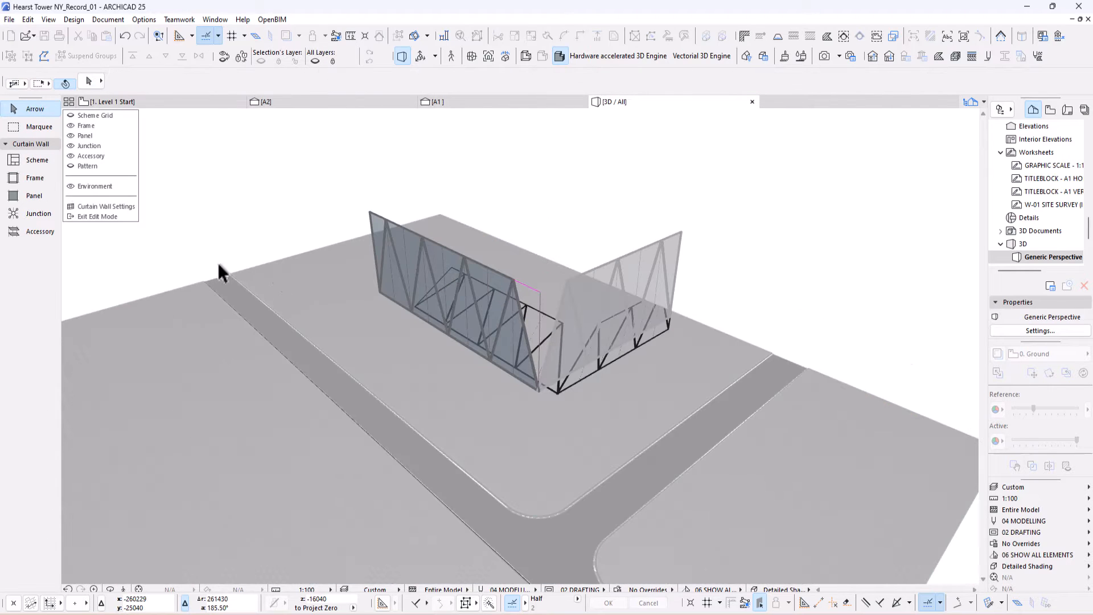
pyautogui.click(108, 217)
pyautogui.click(520, 181)
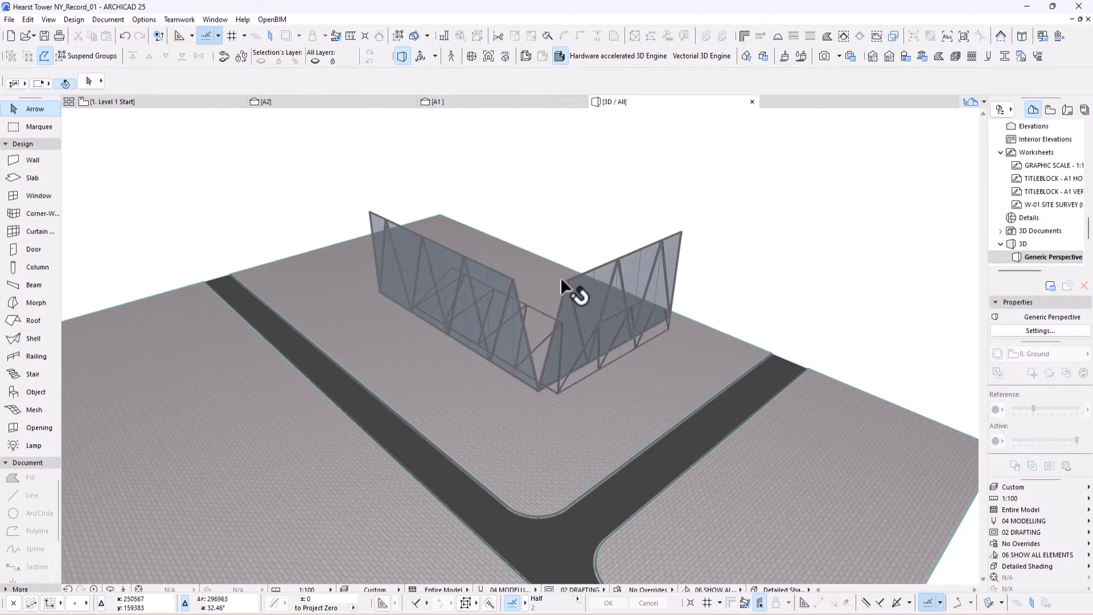
pyautogui.keyDown('shift'); pyautogui.moveTo(564, 354); pyautogui.dragTo(554, 422, button='middle'); pyautogui.keyUp('shift')
pyautogui.scroll(3, 557, 321)
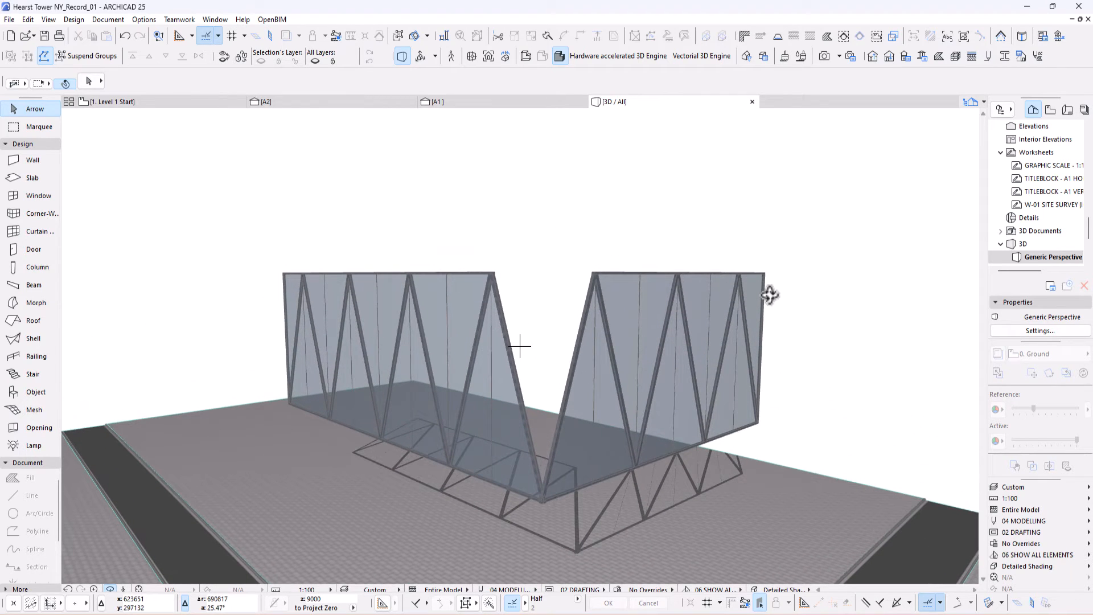
# - Examine the diagrid corner in the reference photo of the tower in the Level 1 plan
pyautogui.press('F2')
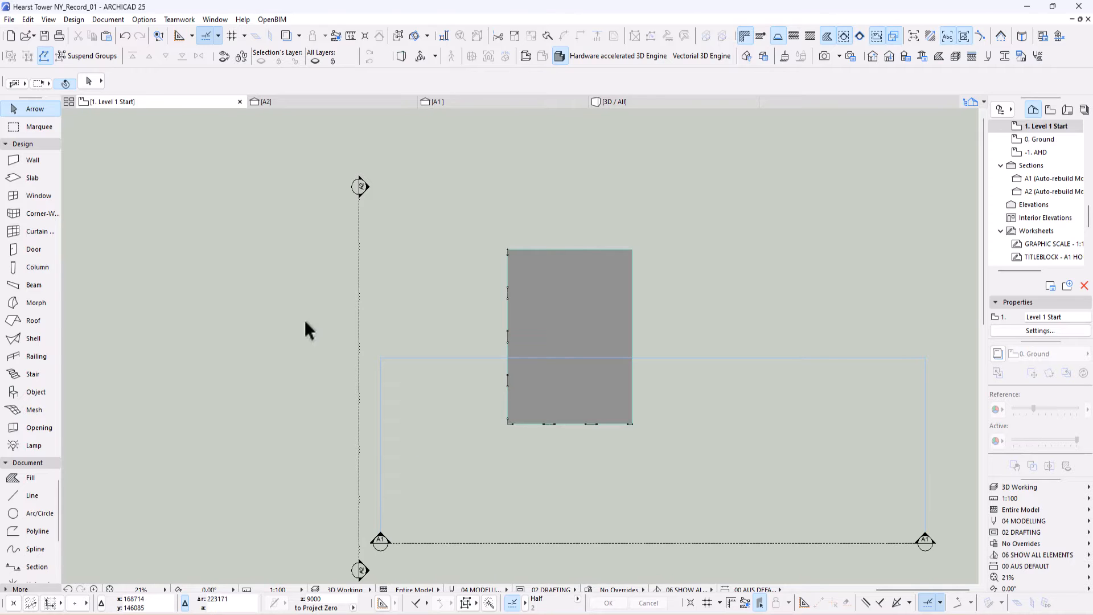
pyautogui.scroll(-3, 465, 334)
pyautogui.moveTo(465, 334); pyautogui.dragTo(749, 363, button='middle')
pyautogui.scroll(5, 546, 390)
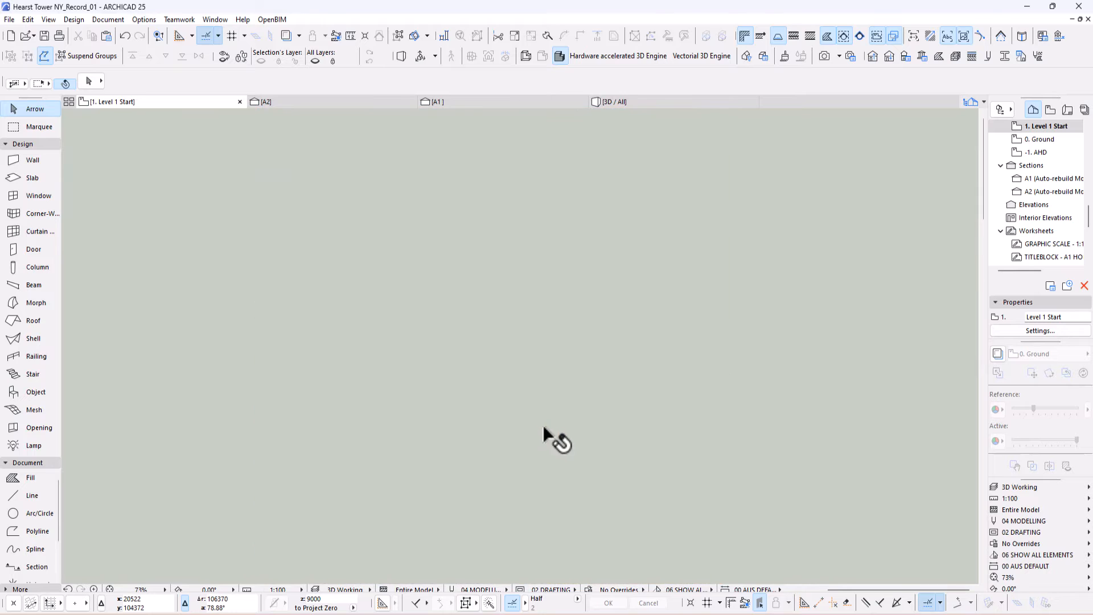
pyautogui.scroll(3, 542, 425)
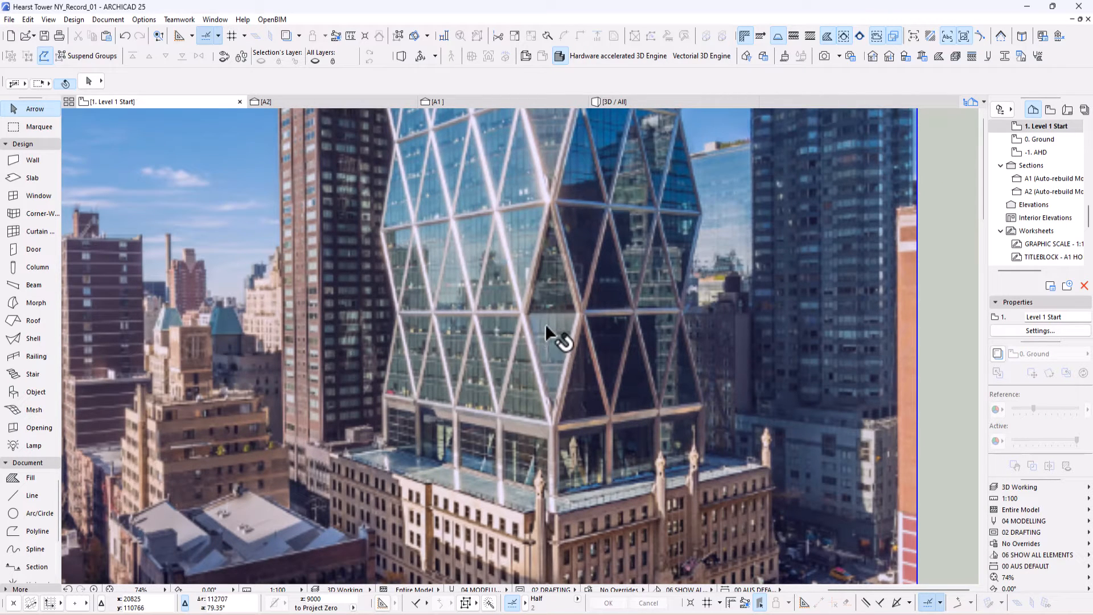
pyautogui.moveTo(439, 349); pyautogui.dragTo(488, 330, button='middle')
pyautogui.scroll(-3, 535, 345)
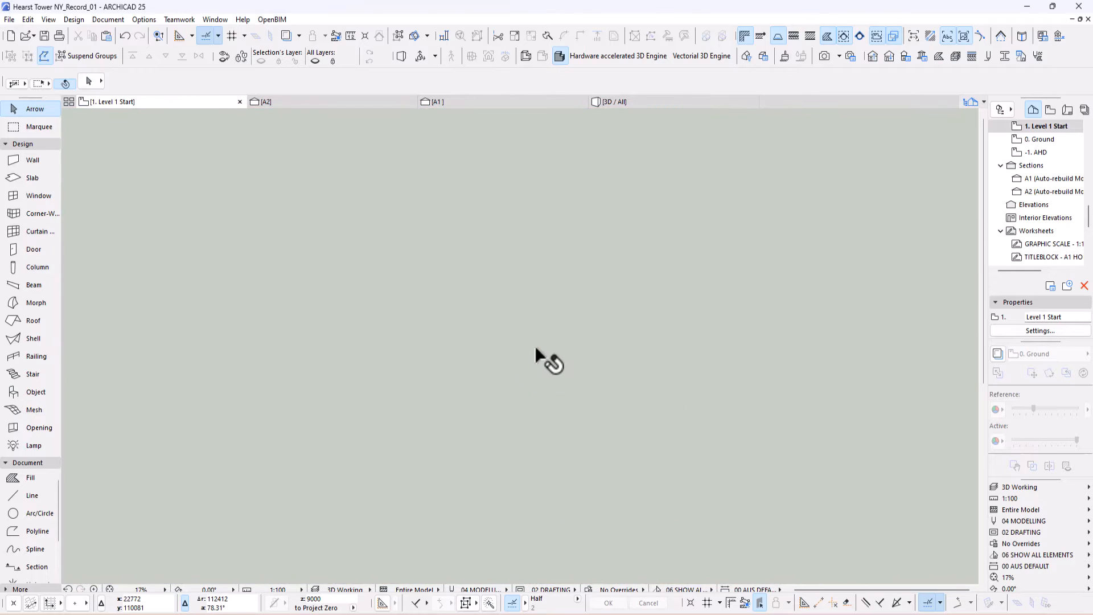
# - Pick up the settings of the middle of the three sample curtain walls, on the 3DWindows layer
pyautogui.moveTo(474, 436); pyautogui.dragTo(749, 386, button='middle')
pyautogui.moveTo(319, 446); pyautogui.dragTo(525, 435, button='middle')
pyautogui.scroll(5, 410, 415)
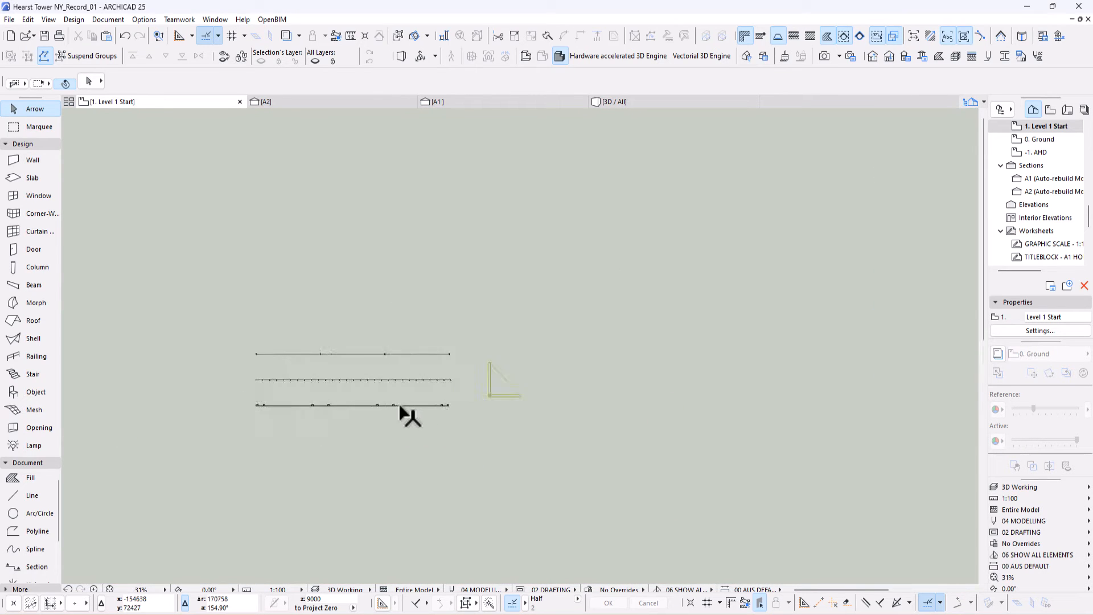
pyautogui.keyDown('alt'); pyautogui.click(497, 354); pyautogui.keyUp('alt')
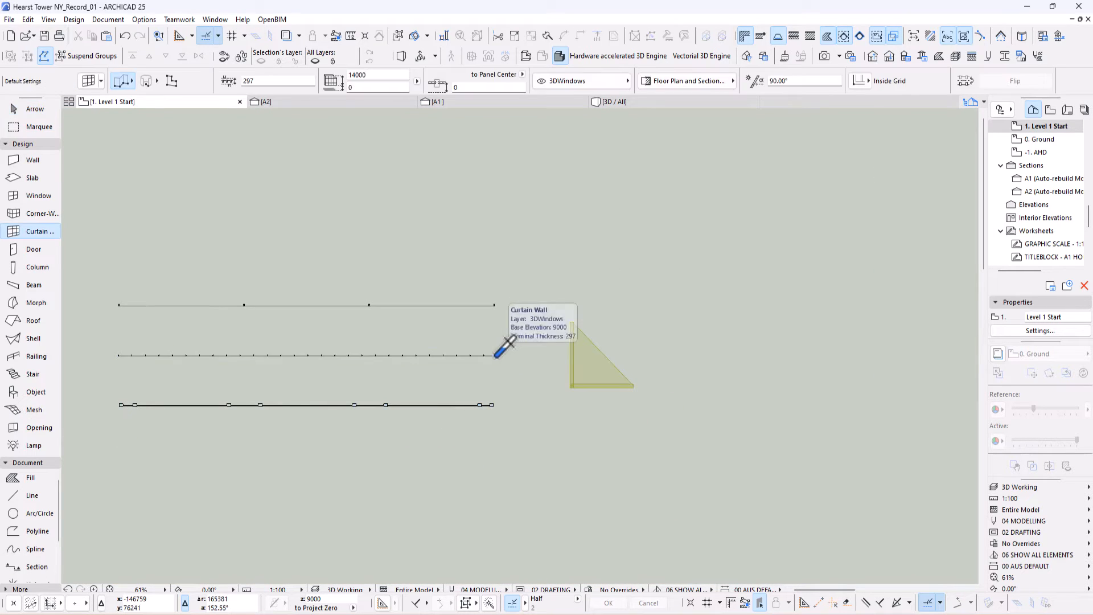
# - Examine the column divisions and fixed row heights in the grid scheme of the curtain wall default settings
pyautogui.scroll(-6, 433, 444)
pyautogui.moveTo(637, 382); pyautogui.dragTo(361, 373, button='middle')
pyautogui.doubleClick(36, 232)
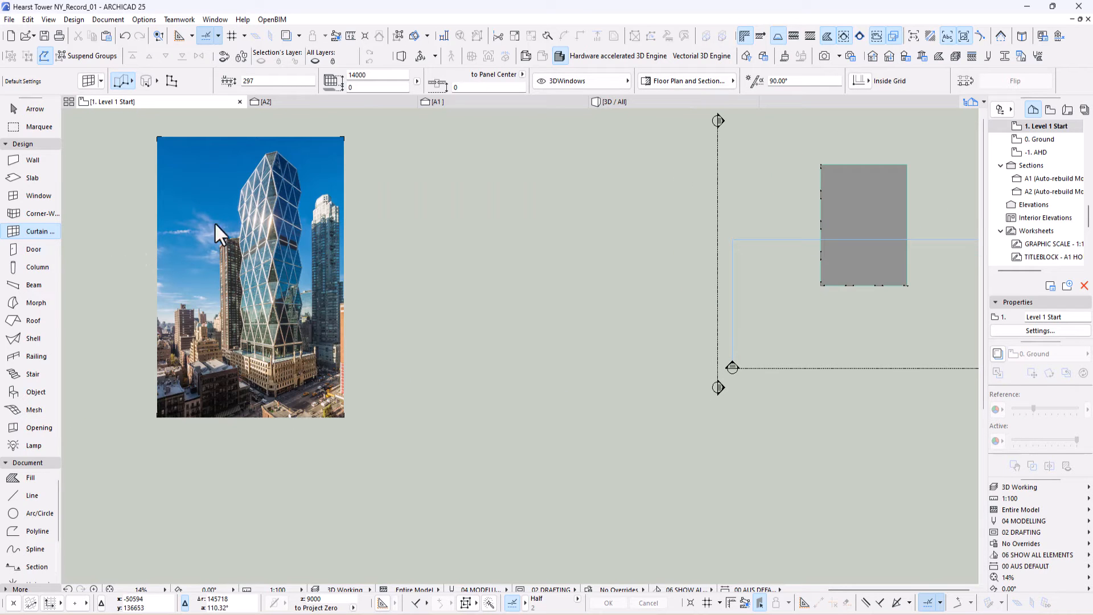
pyautogui.click(50, 69)
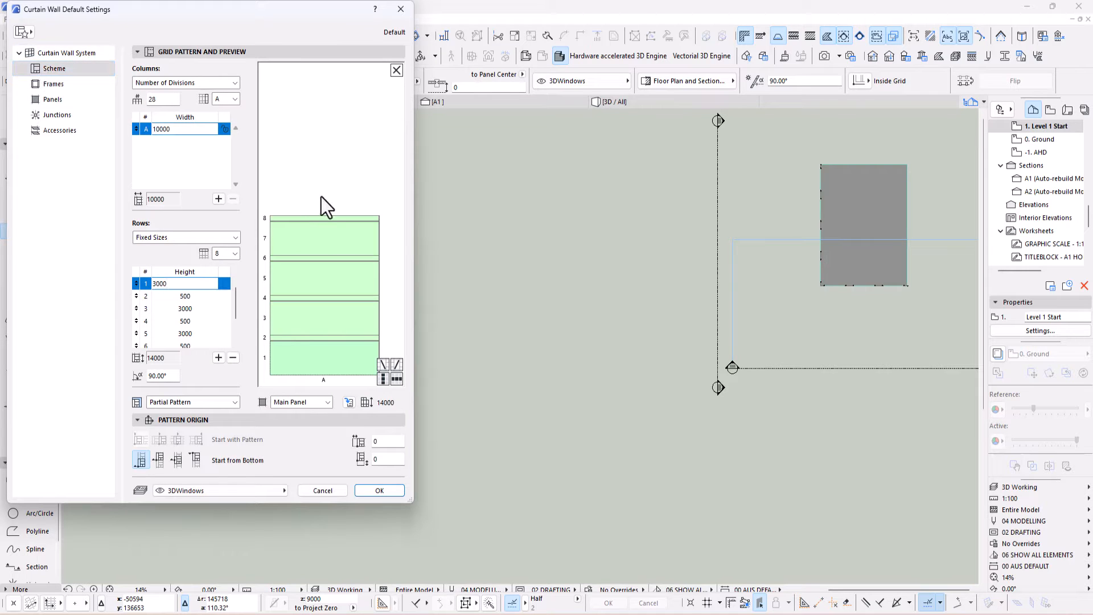
pyautogui.click(187, 283)
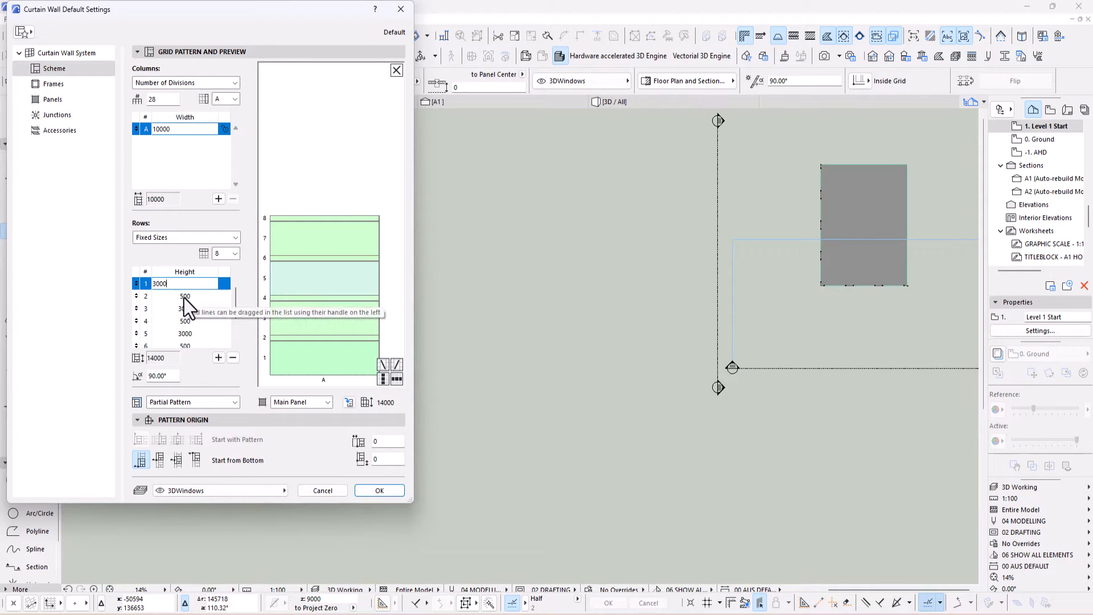
pyautogui.scroll(-3, 183, 298)
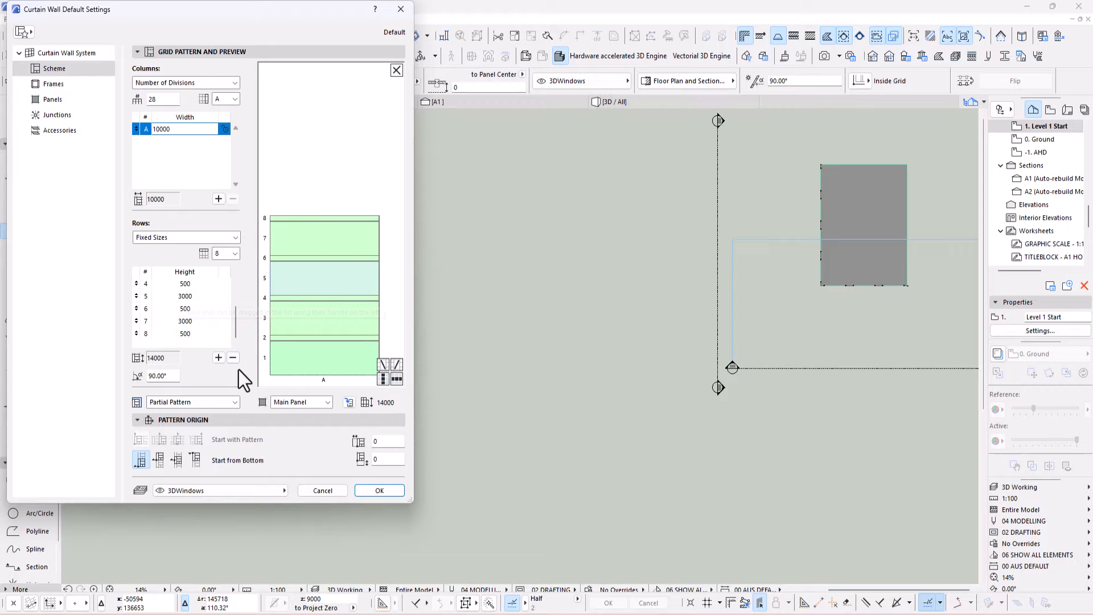
pyautogui.moveTo(298, 504); pyautogui.dragTo(302, 583)
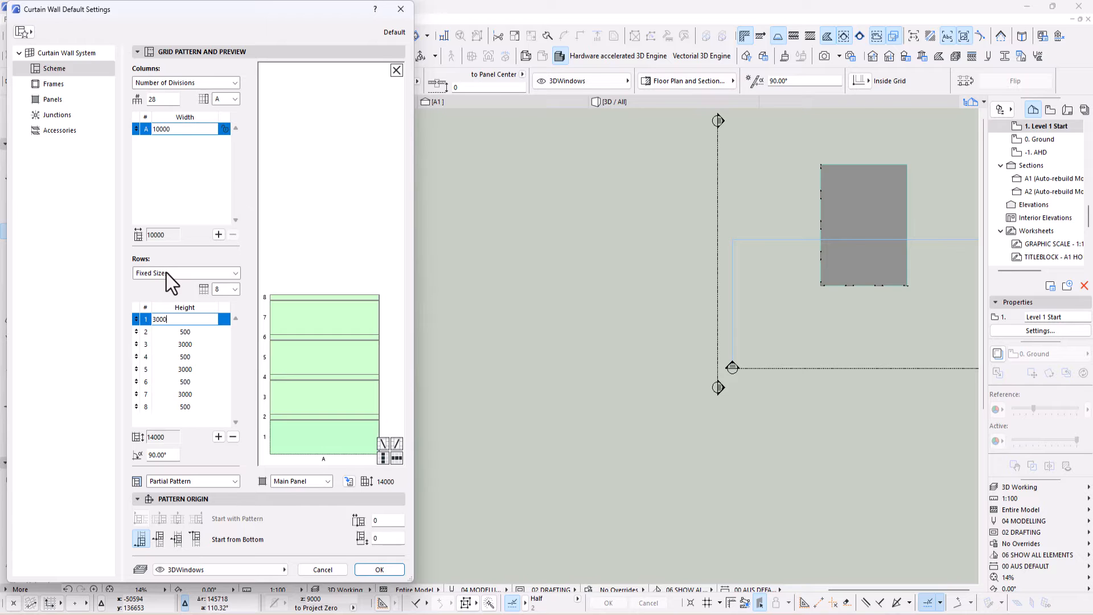
pyautogui.click(331, 313)
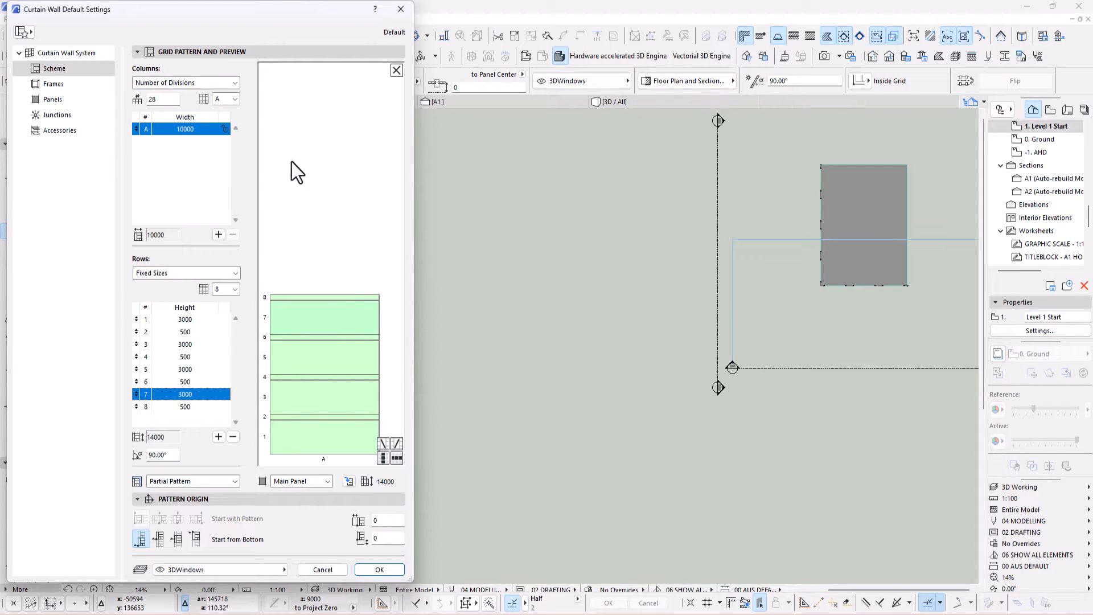
# - Override the Main Panel's surfaces with ART_Glass3 and compare it with the Distinct Panel class
pyautogui.click(50, 100)
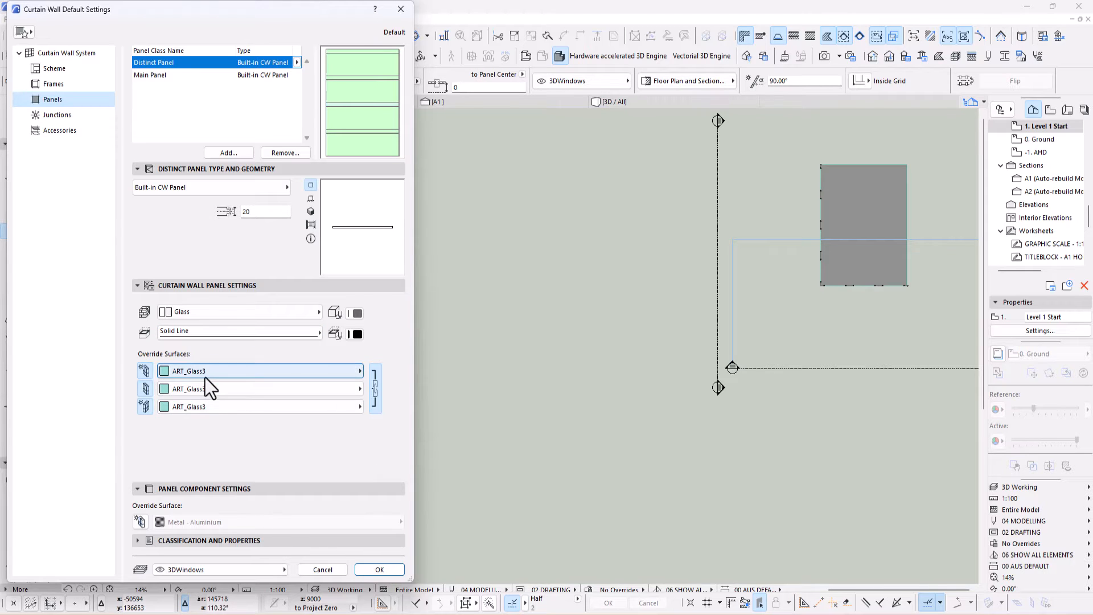
pyautogui.click(169, 77)
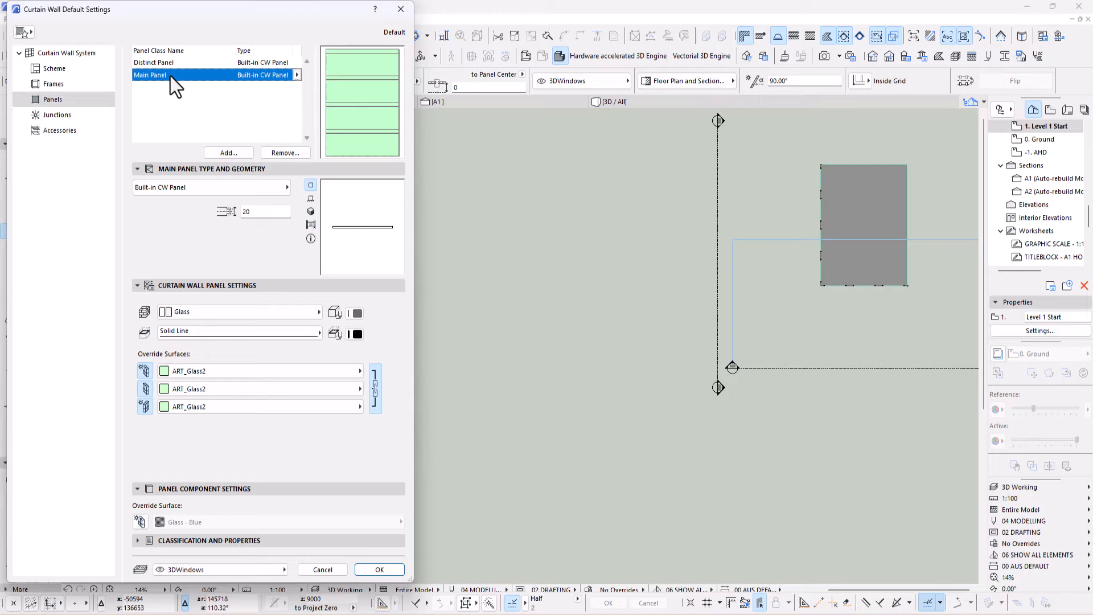
pyautogui.click(258, 370)
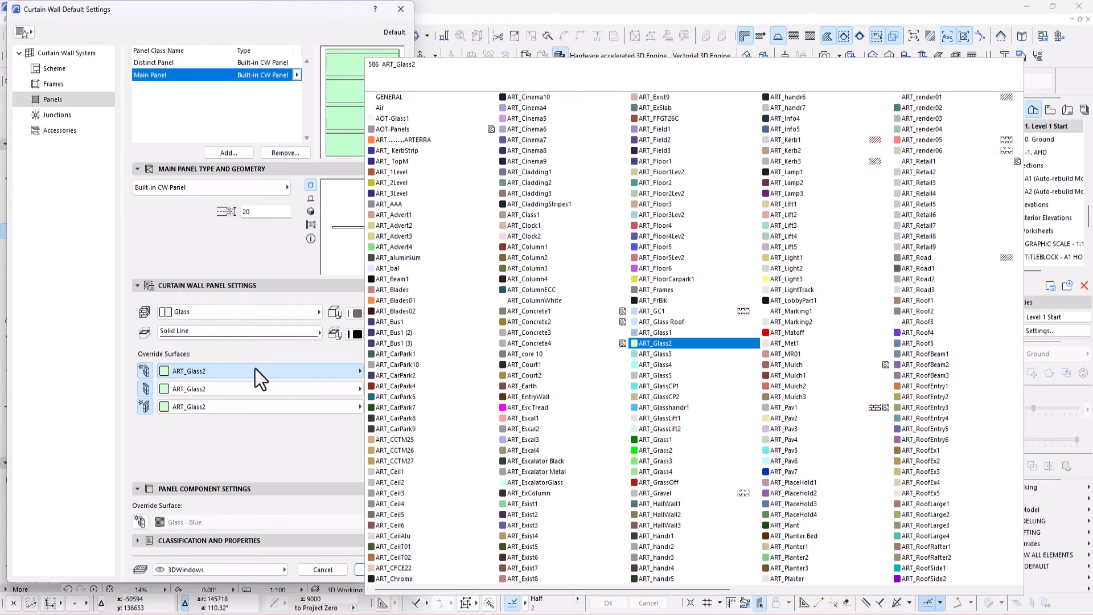
pyautogui.click(652, 356)
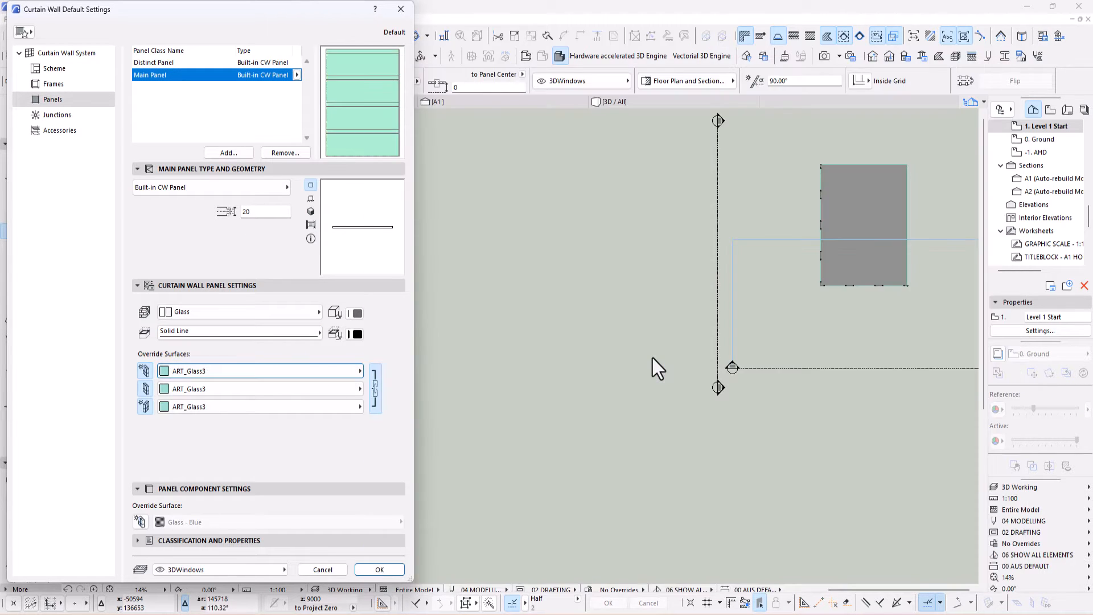
pyautogui.click(202, 66)
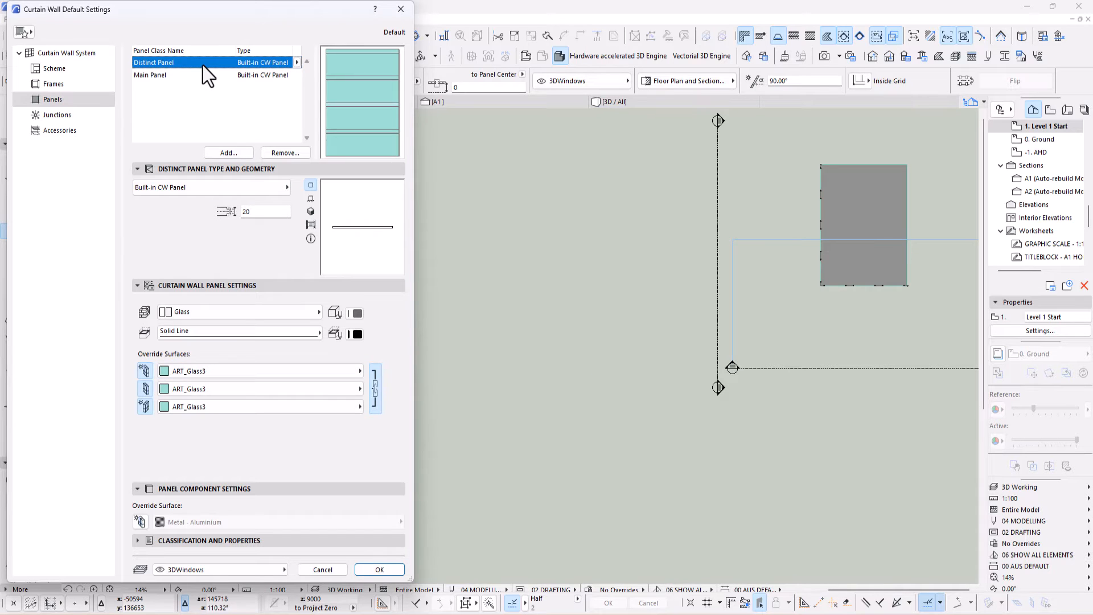
pyautogui.click(183, 76)
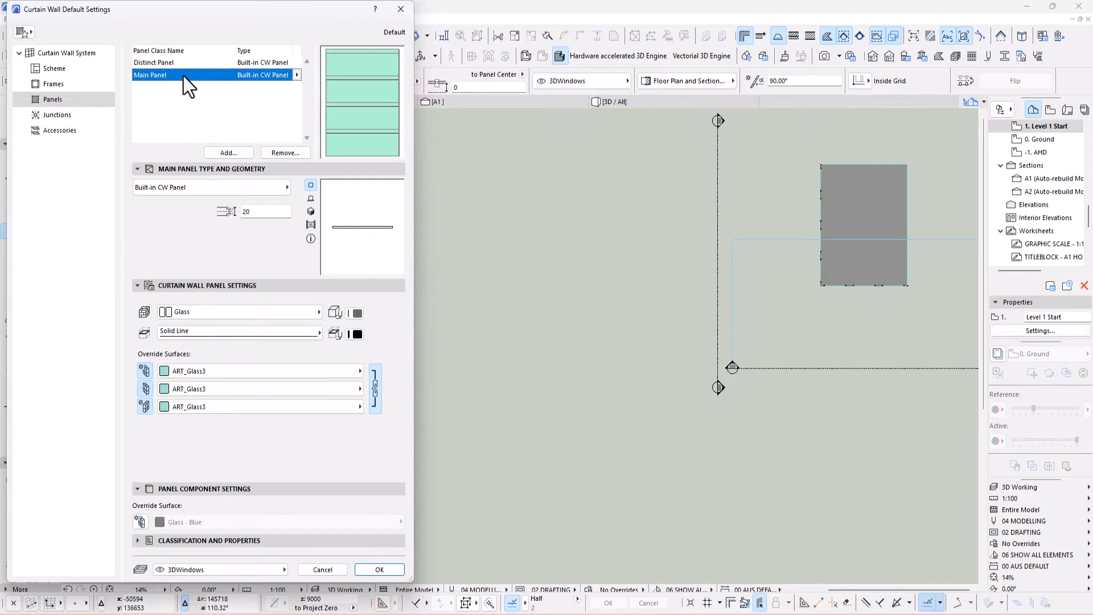
# - Reference the curtain wall's base elevation to the Current Story, keep it on the 3DWindows layer, and accept the default settings
pyautogui.click(69, 68)
pyautogui.click(62, 54)
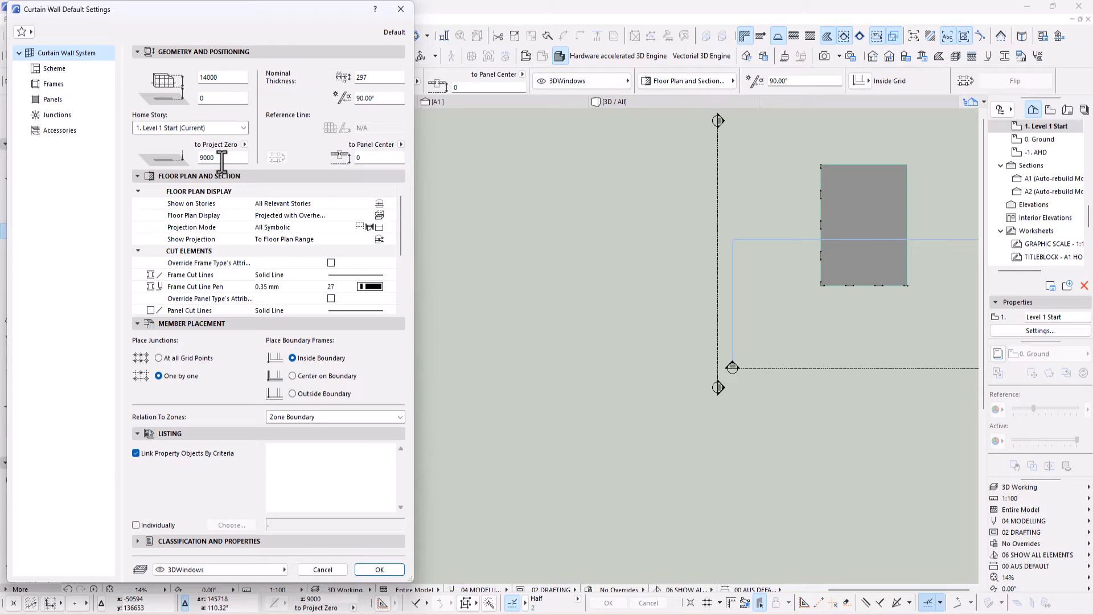
pyautogui.click(245, 144)
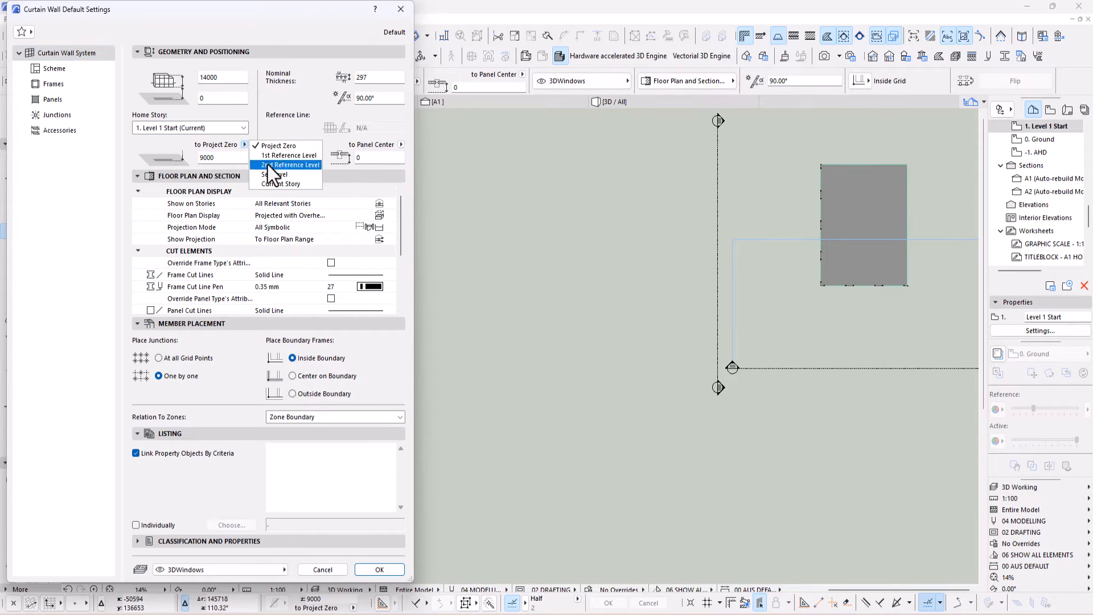
pyautogui.click(268, 182)
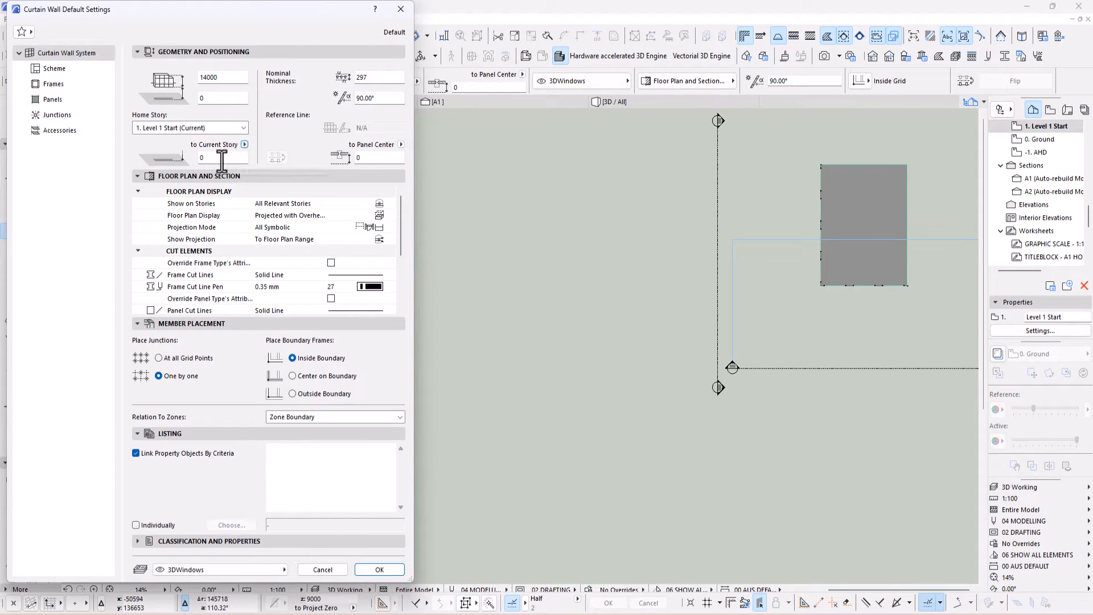
pyautogui.click(194, 570)
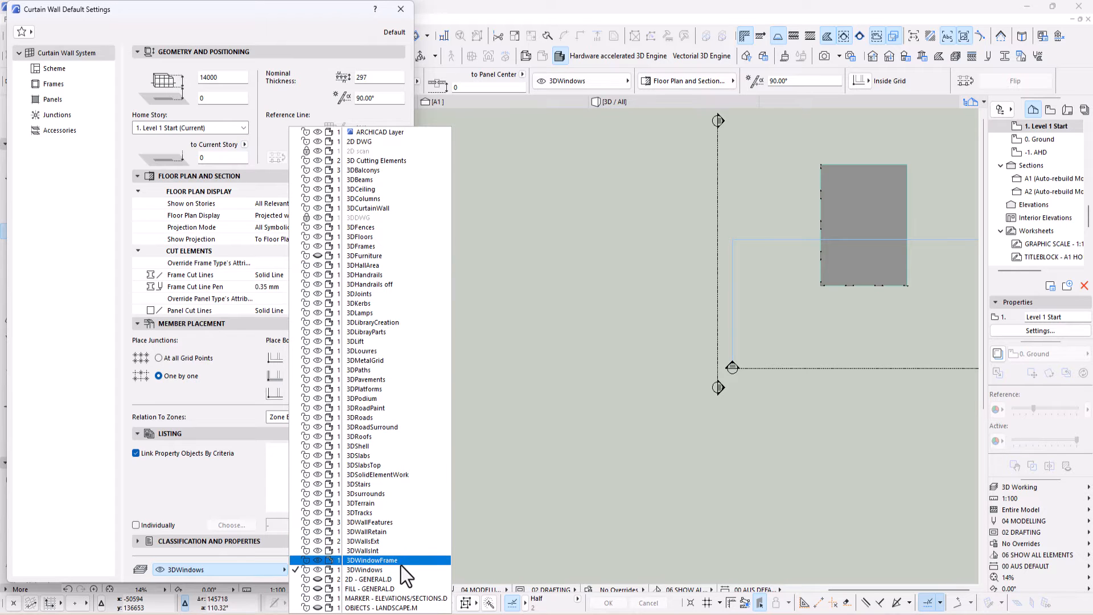
pyautogui.click(369, 570)
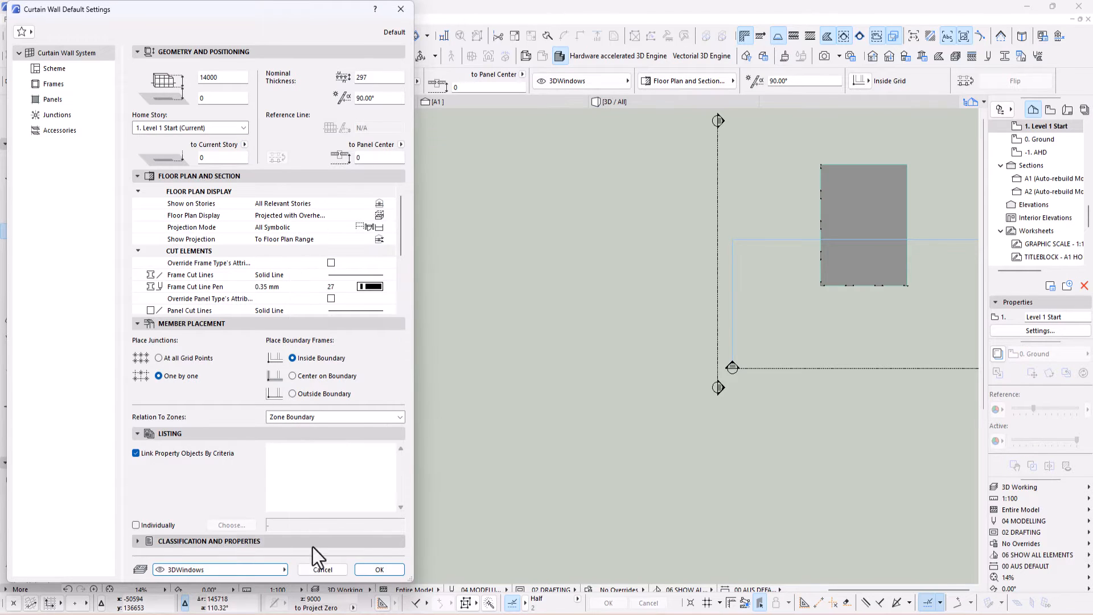
pyautogui.click(387, 570)
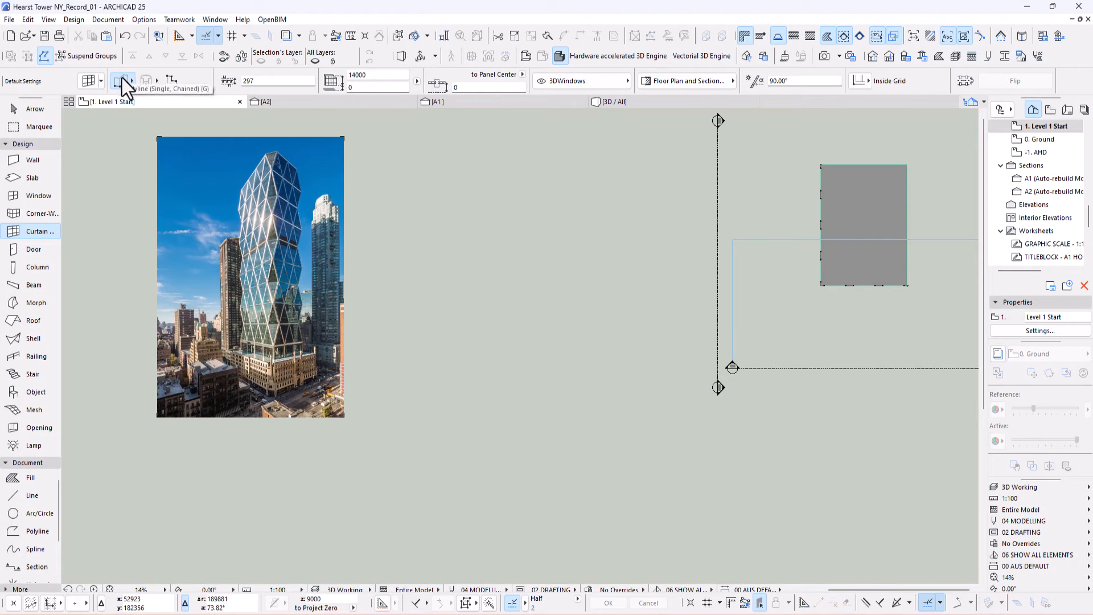
# - Draw the inner curtain wall as a closed chain along all four slab edges, starting and ending at the slab's upper-right corner
pyautogui.moveTo(807, 191); pyautogui.dragTo(541, 185, button='middle')
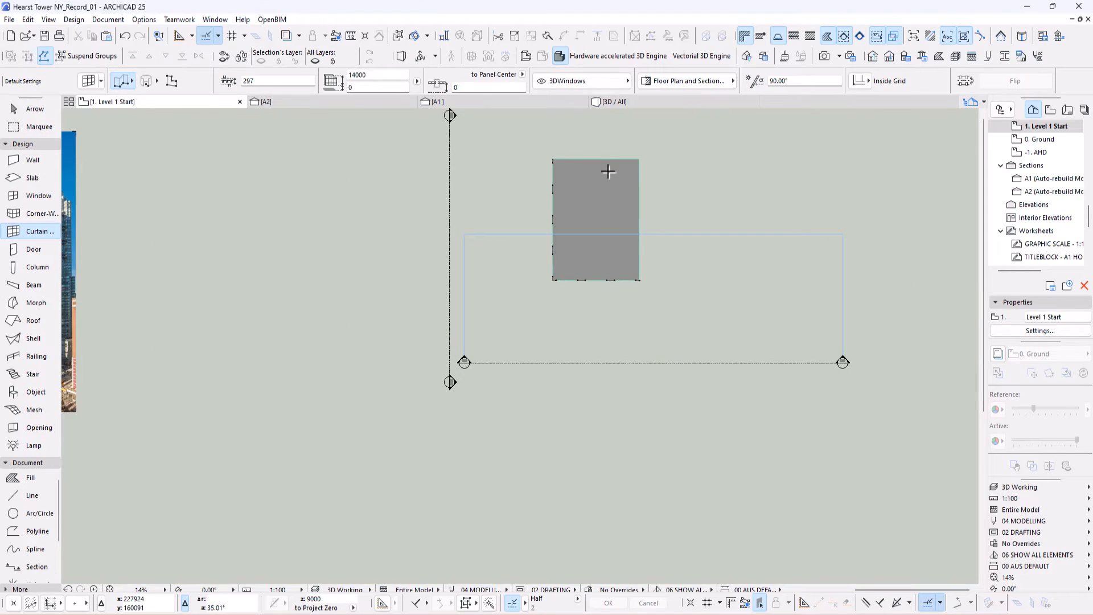
pyautogui.scroll(5, 603, 168)
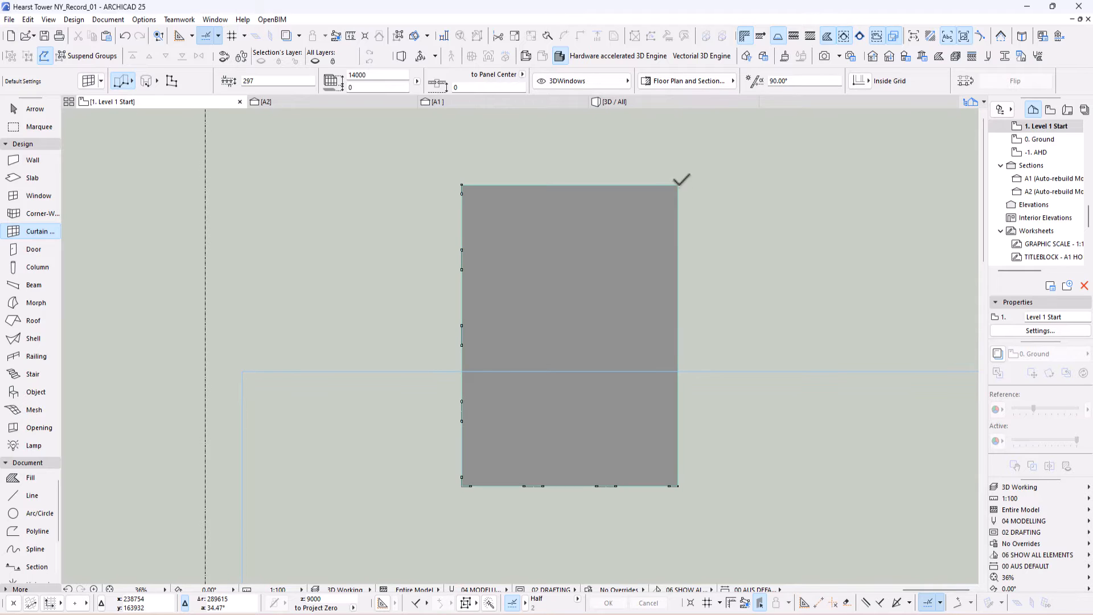
pyautogui.click(677, 185)
pyautogui.scroll(5, 444, 184)
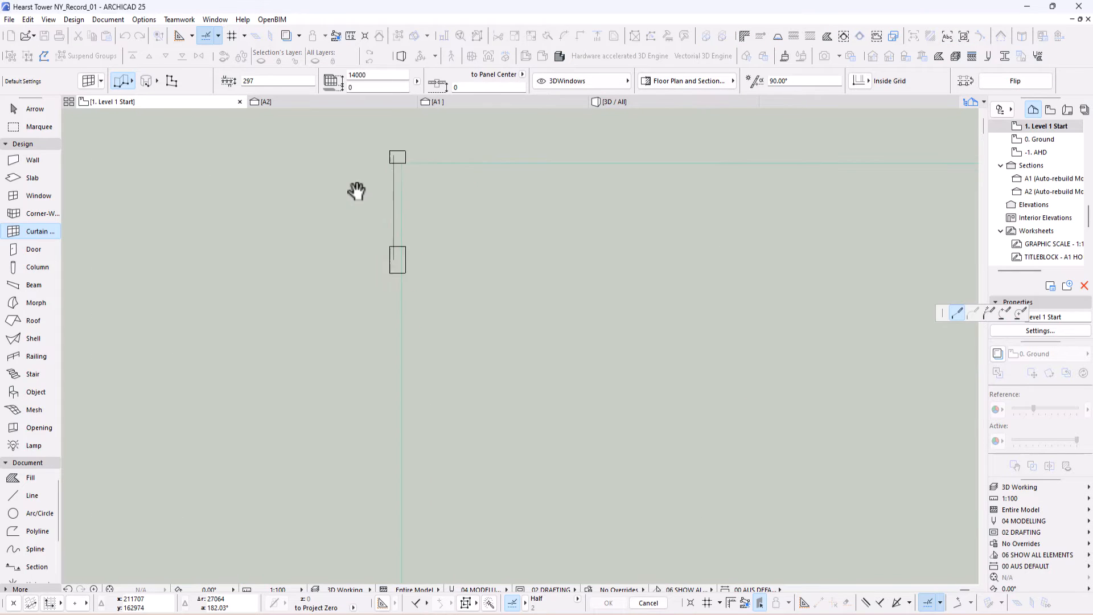
pyautogui.click(402, 182)
pyautogui.scroll(-10, 401, 183)
pyautogui.moveTo(436, 521); pyautogui.dragTo(446, 392, button='middle')
pyautogui.scroll(8, 437, 435)
pyautogui.click(438, 435)
pyautogui.scroll(-8, 437, 435)
pyautogui.click(706, 438)
pyautogui.click(622, 259)
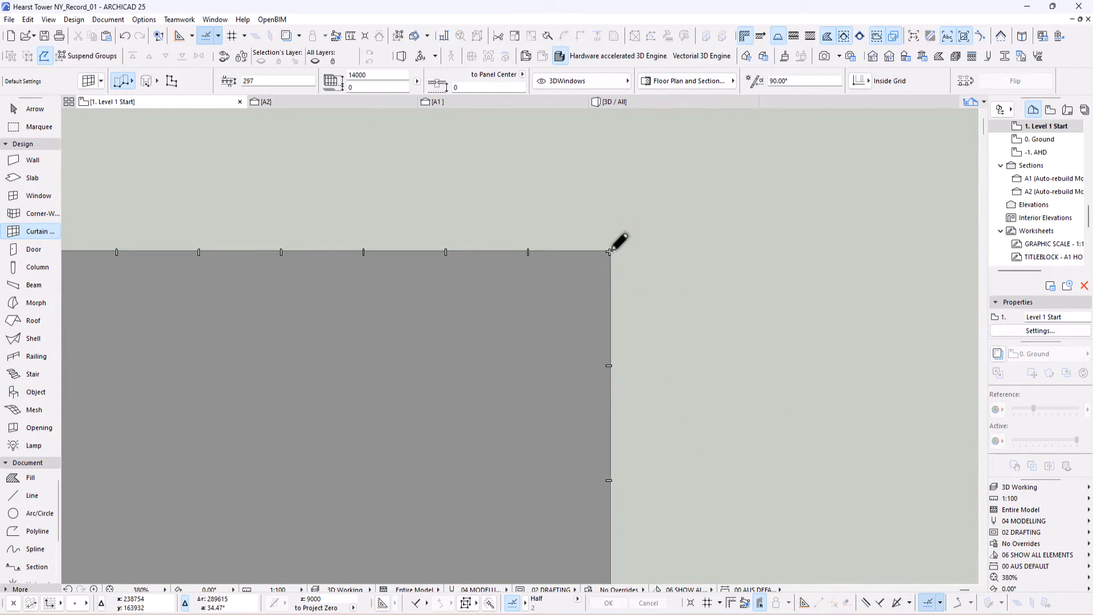
pyautogui.scroll(-8, 682, 218)
pyautogui.moveTo(686, 415); pyautogui.dragTo(701, 301, button='middle')
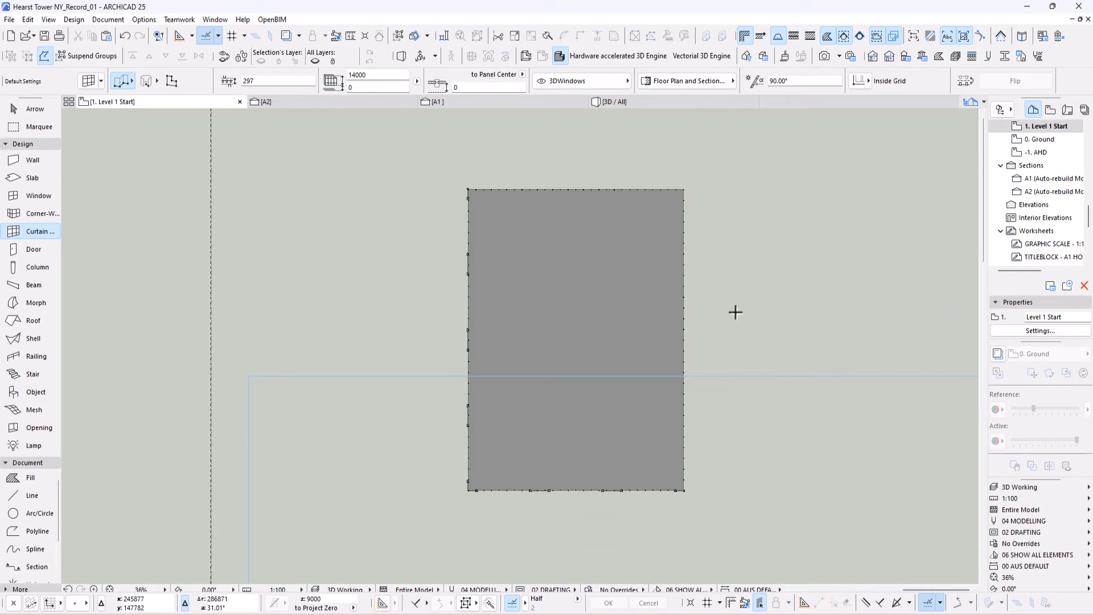
# - Examine the inner gridded curtain wall behind the diagrid and at the notched corners in 3D
pyautogui.press('F3')
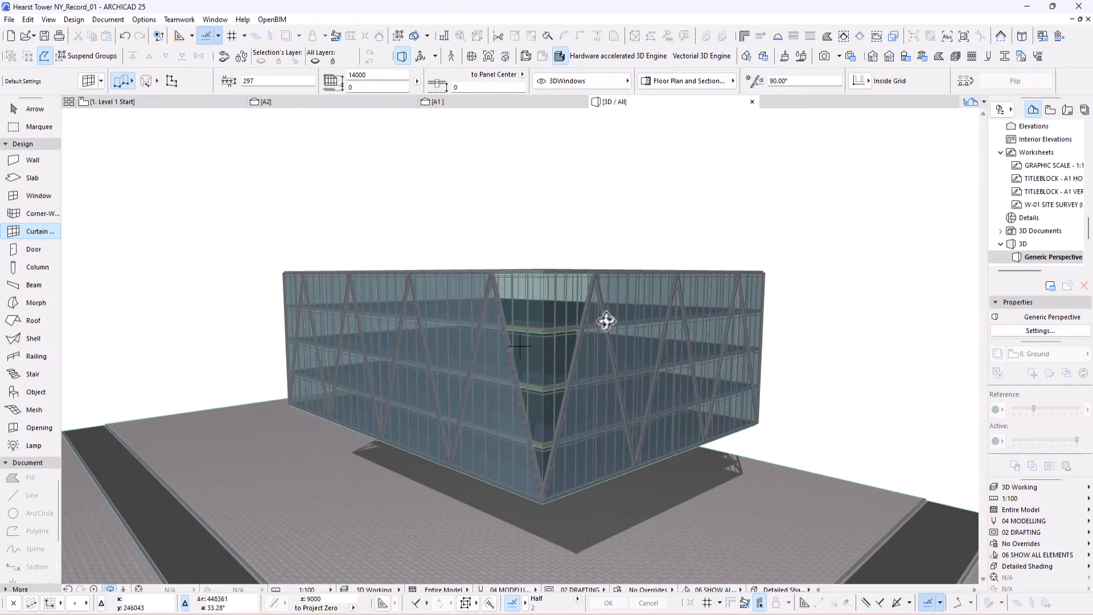
pyautogui.moveTo(549, 398)
pyautogui.keyDown('shift'); pyautogui.mouseDown(button='middle')
pyautogui.moveTo(548, 458)
pyautogui.moveTo(504, 525)
pyautogui.moveTo(497, 273)
pyautogui.moveTo(565, 428)
pyautogui.moveTo(545, 414)
pyautogui.mouseUp(button='middle'); pyautogui.keyUp('shift')
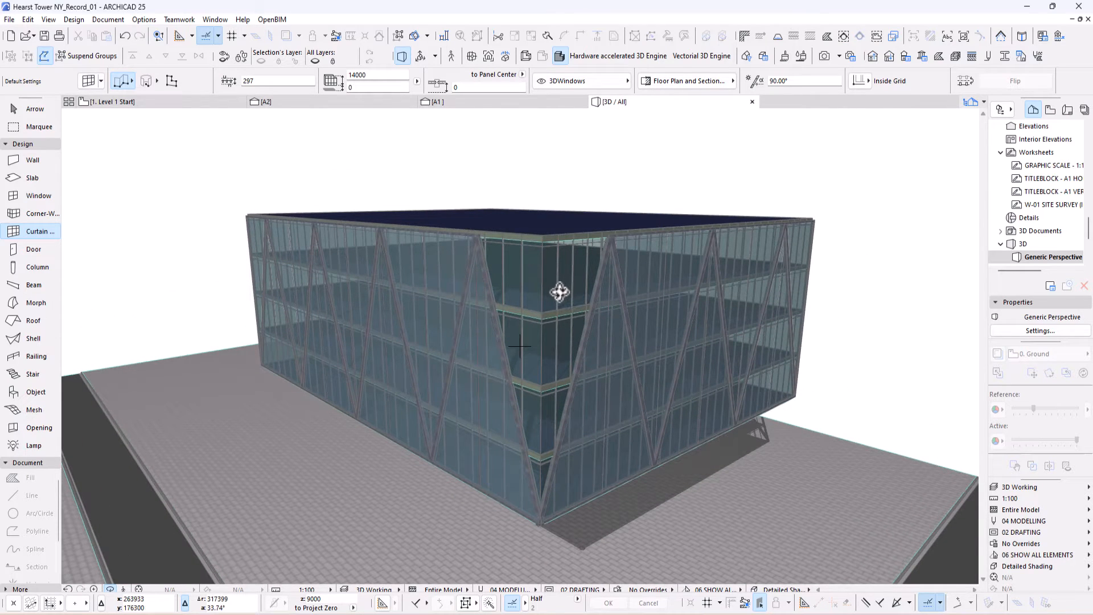
pyautogui.scroll(3, 542, 324)
pyautogui.moveTo(548, 330); pyautogui.dragTo(584, 282, button='middle')
pyautogui.scroll(8, 584, 282)
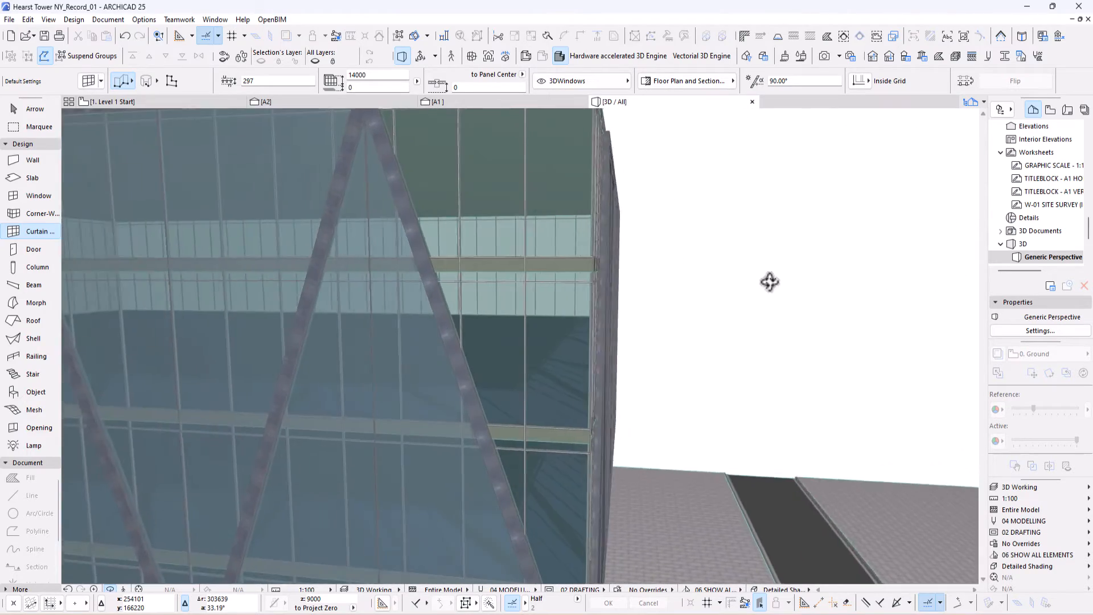
pyautogui.keyDown('shift'); pyautogui.moveTo(769, 282); pyautogui.dragTo(638, 338, button='middle'); pyautogui.keyUp('shift')
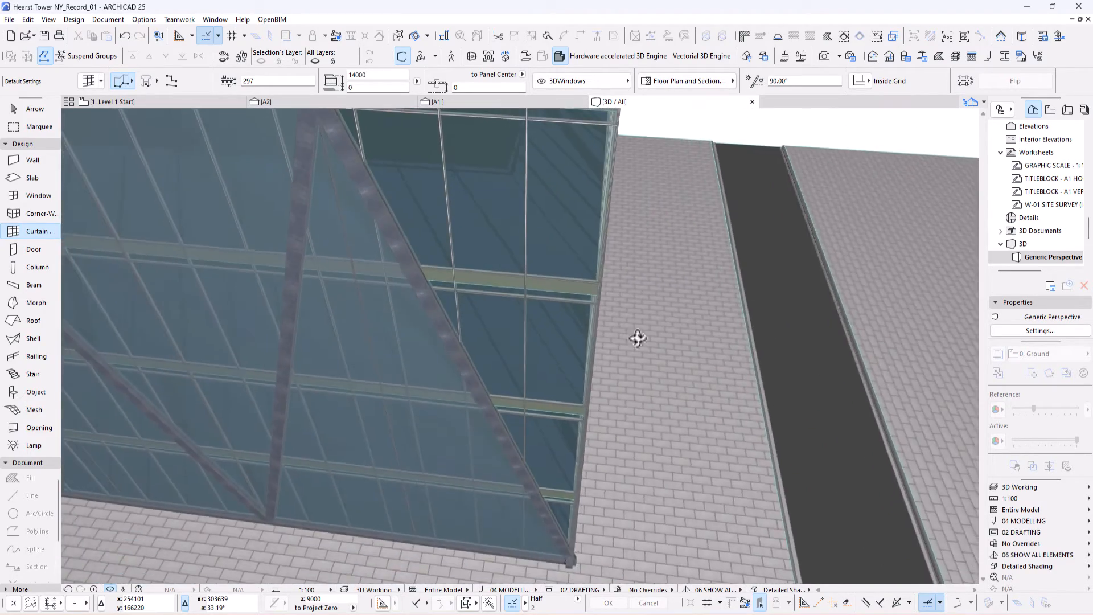
pyautogui.scroll(-10, 526, 212)
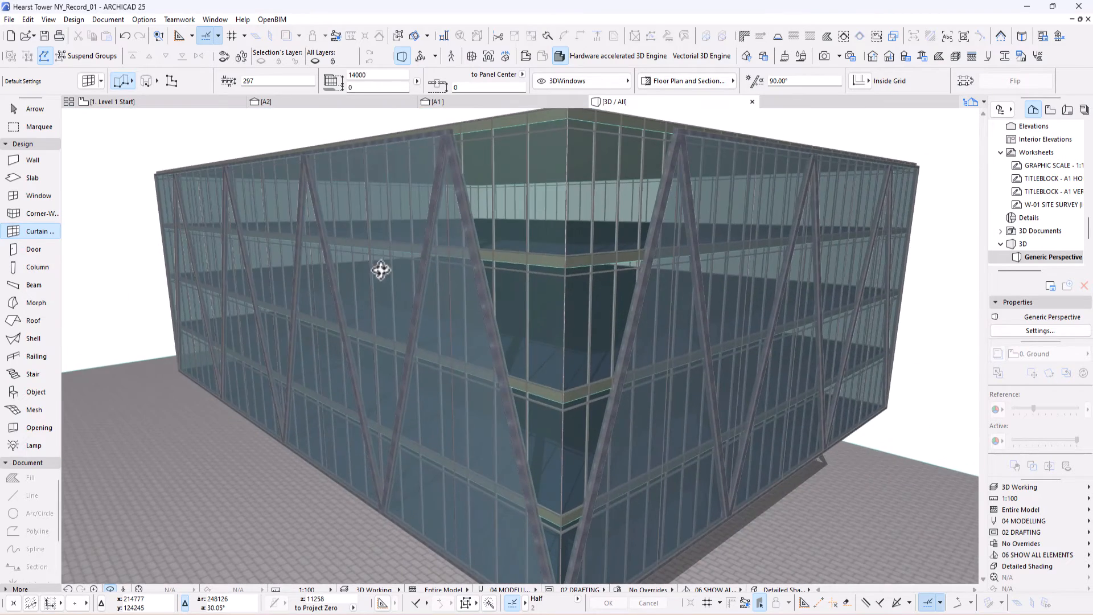
pyautogui.keyDown('shift'); pyautogui.moveTo(510, 249); pyautogui.dragTo(627, 299, button='middle'); pyautogui.keyUp('shift')
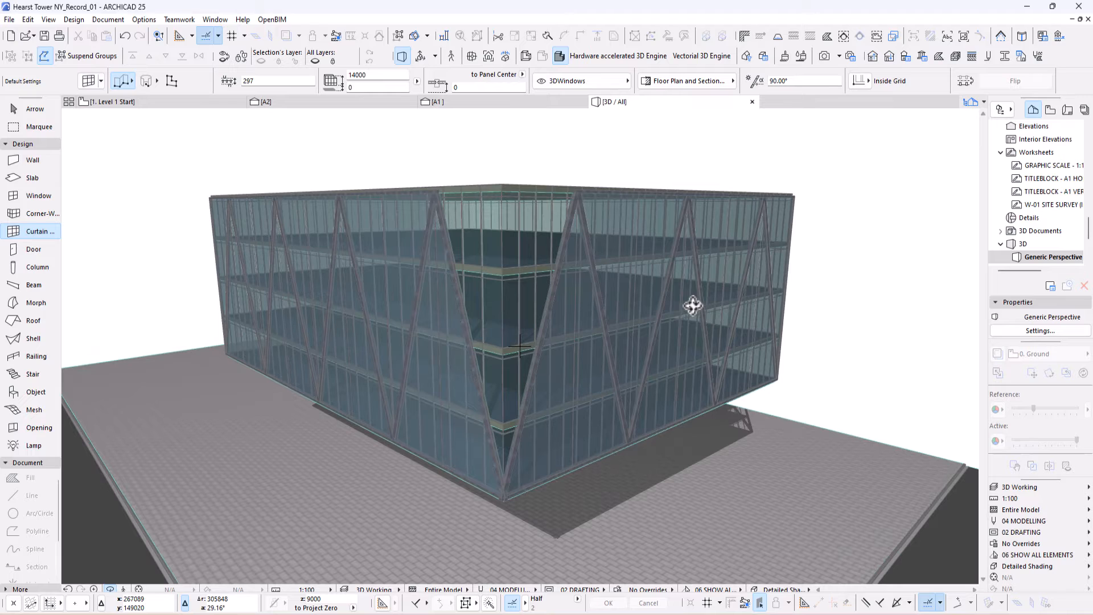
pyautogui.keyDown('shift'); pyautogui.moveTo(585, 333); pyautogui.dragTo(615, 359, button='middle'); pyautogui.keyUp('shift')
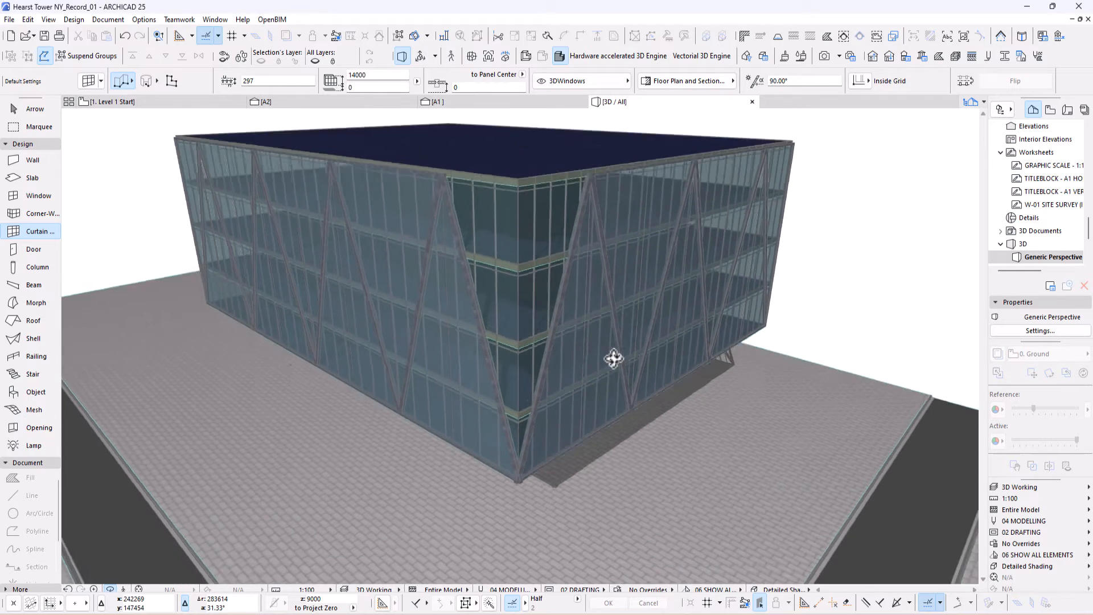
pyautogui.scroll(5, 857, 358)
pyautogui.keyDown('shift'); pyautogui.moveTo(856, 358); pyautogui.dragTo(501, 222, button='middle'); pyautogui.keyUp('shift')
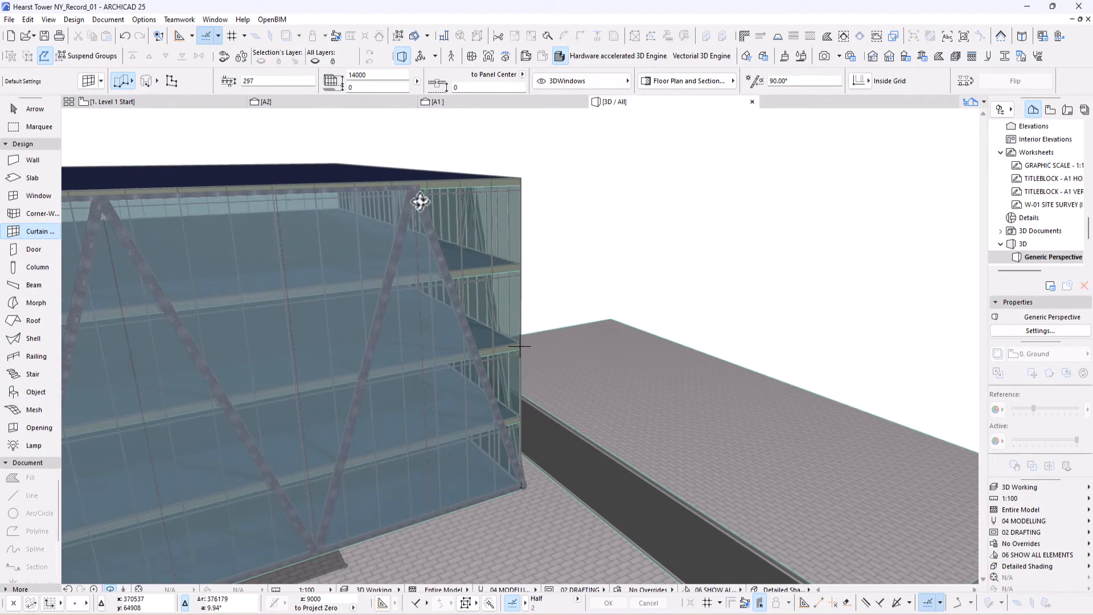
pyautogui.keyDown('shift'); pyautogui.moveTo(518, 471); pyautogui.dragTo(393, 330, button='middle'); pyautogui.keyUp('shift')
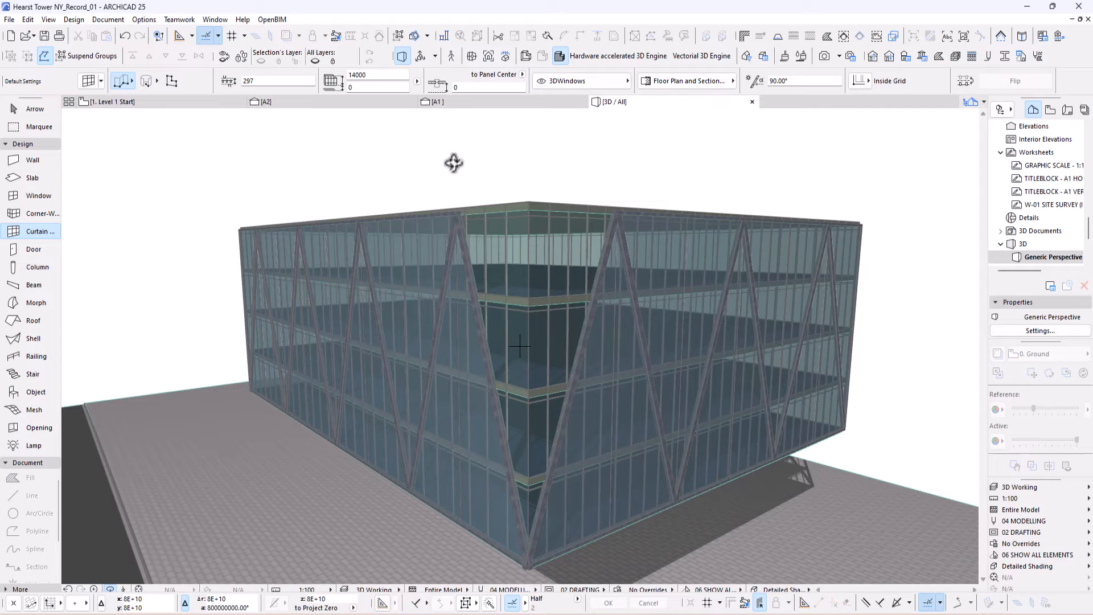
# - Activate the Arrow tool and open section A1
pyautogui.click(17, 108)
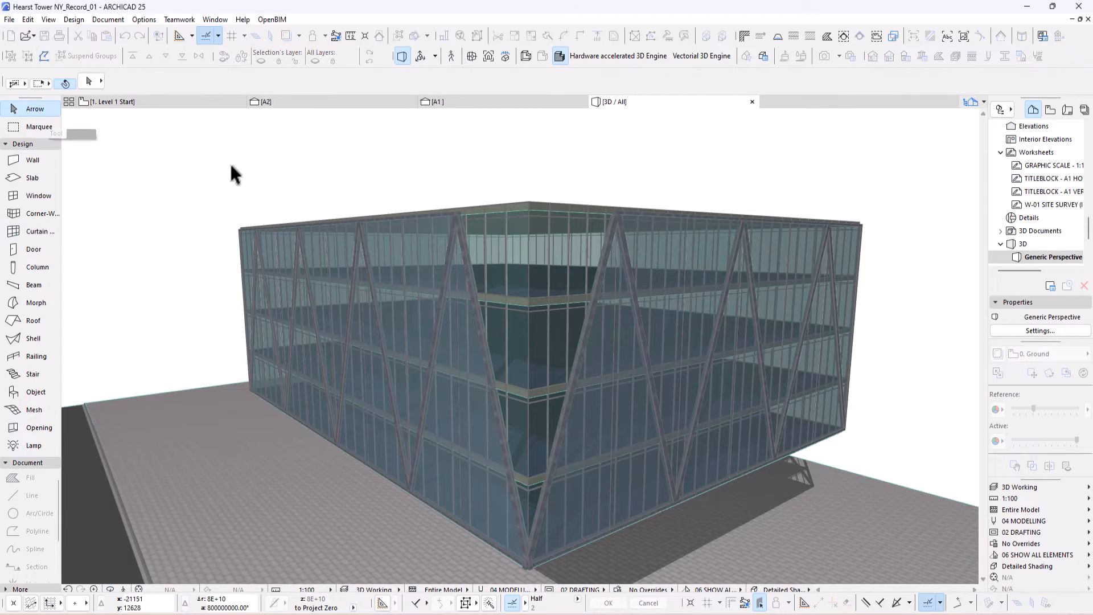
pyautogui.moveTo(231, 162); pyautogui.dragTo(464, 108)
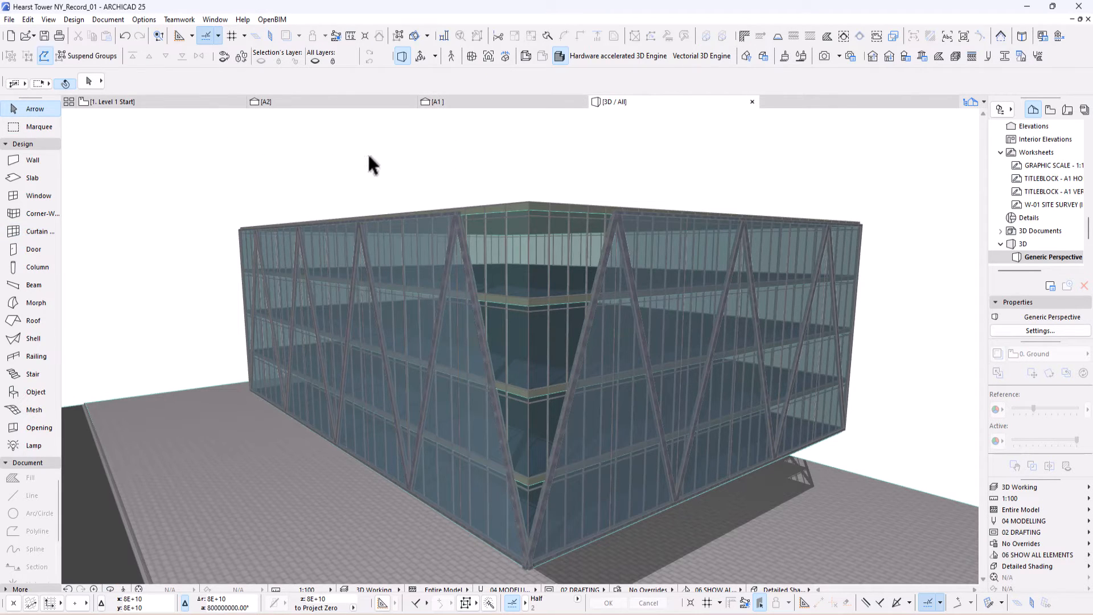
pyautogui.click(469, 101)
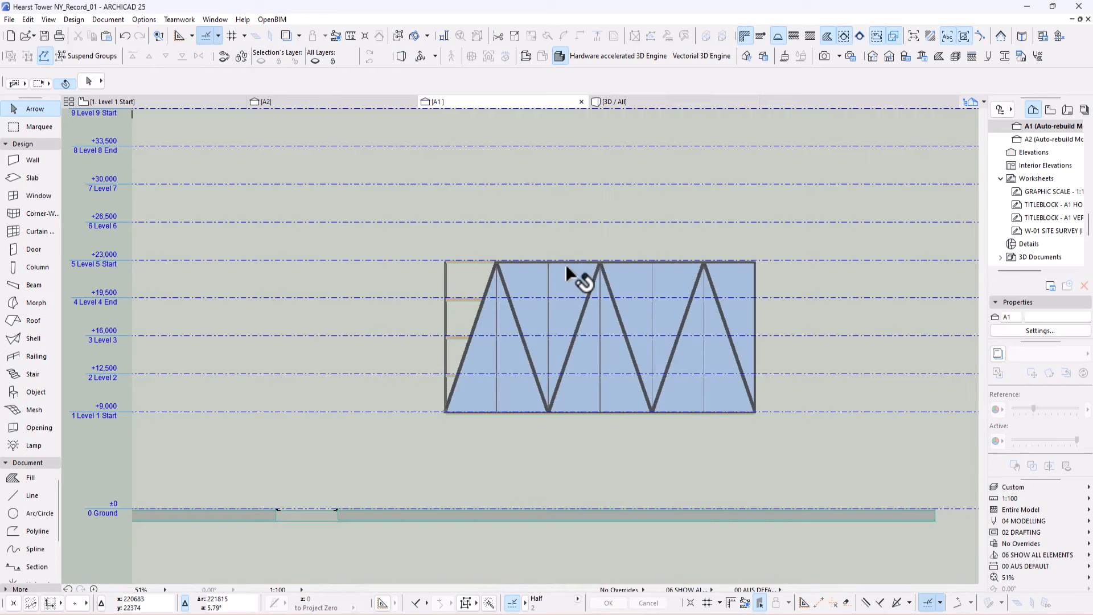
# - Set up the Morph tool with building material ART_GC1 on the 3D Cutting Elements layer
pyautogui.scroll(5, 454, 325)
pyautogui.scroll(-2, 509, 334)
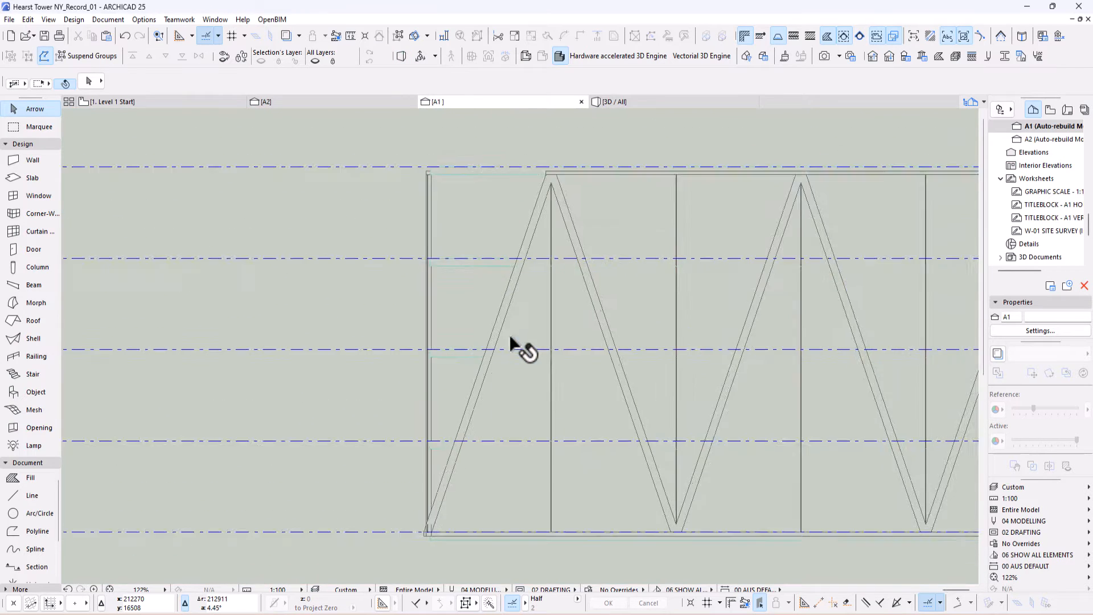
pyautogui.moveTo(523, 337); pyautogui.dragTo(544, 335, button='middle')
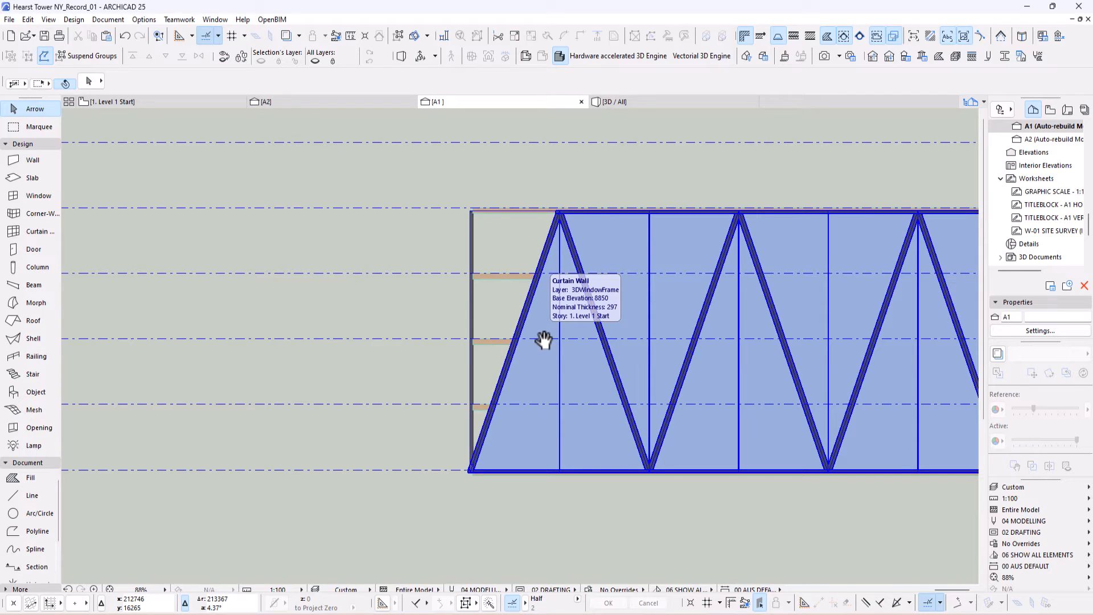
pyautogui.scroll(2, 559, 407)
pyautogui.moveTo(559, 407); pyautogui.dragTo(610, 418, button='middle')
pyautogui.click(19, 307)
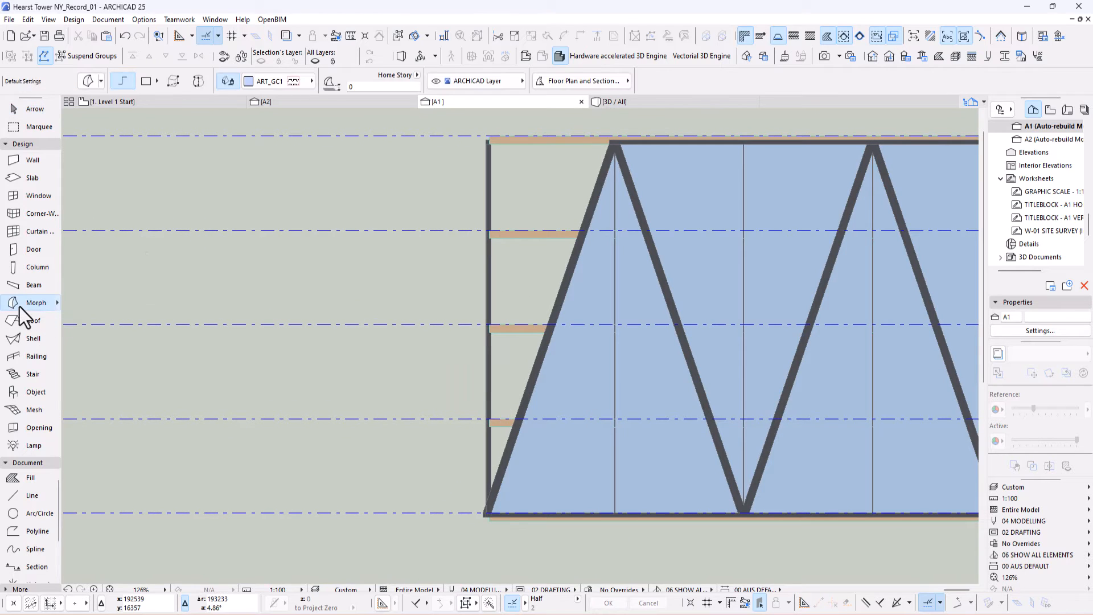
pyautogui.click(261, 84)
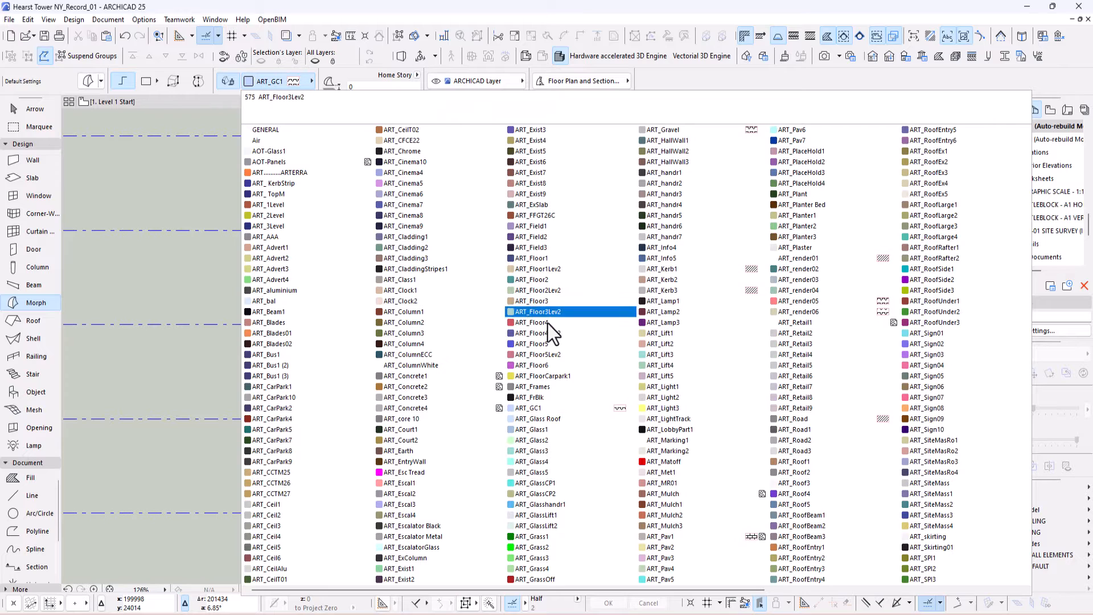
pyautogui.click(536, 410)
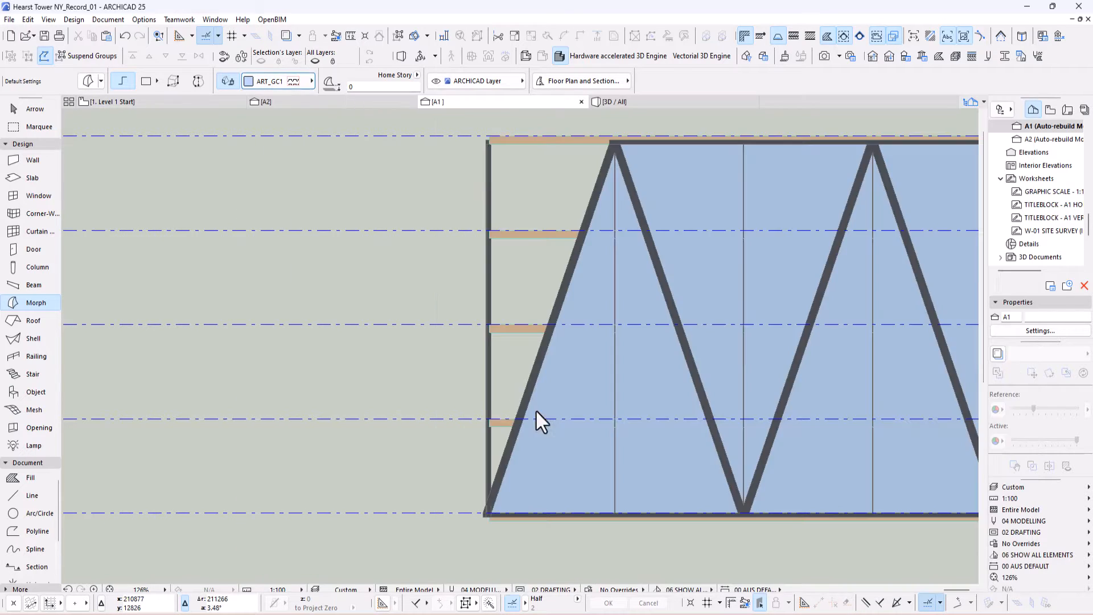
pyautogui.click(477, 82)
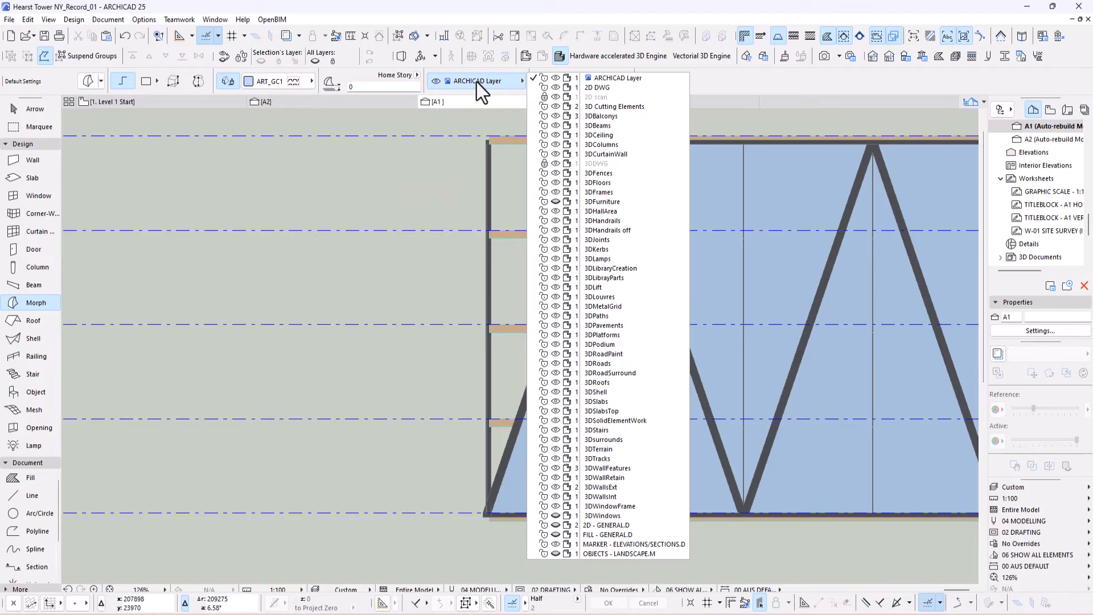
pyautogui.click(609, 107)
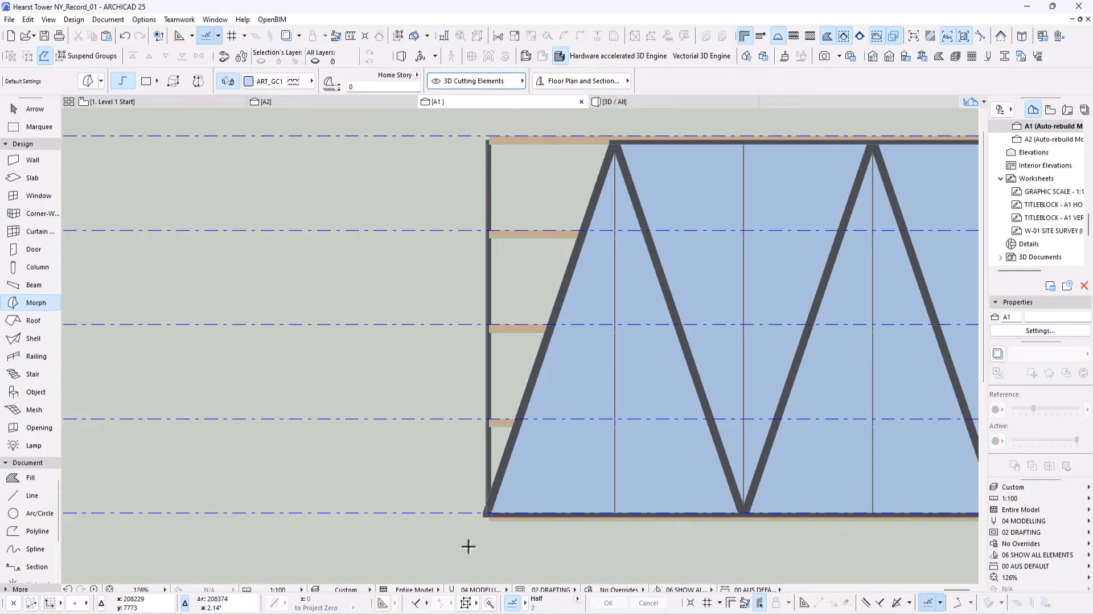
# - Draw a closed, downward-tapering morph face over the notched corner opening, following the first diagonal from the base corner to its top apex
pyautogui.scroll(10, 468, 546)
pyautogui.moveTo(562, 305); pyautogui.dragTo(567, 412, button='middle')
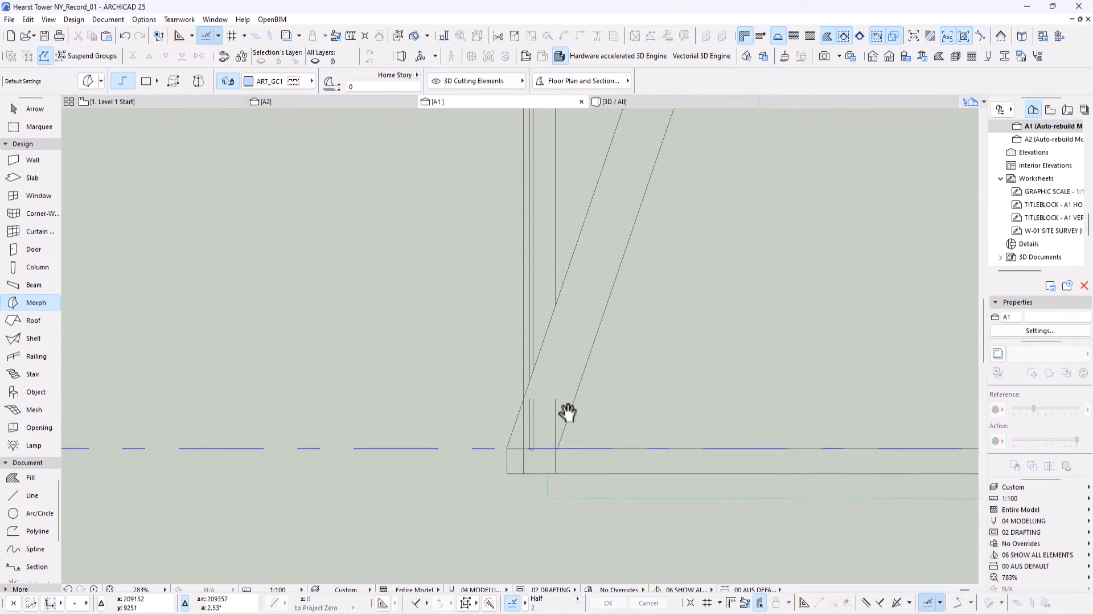
pyautogui.click(533, 446)
pyautogui.scroll(-7, 538, 441)
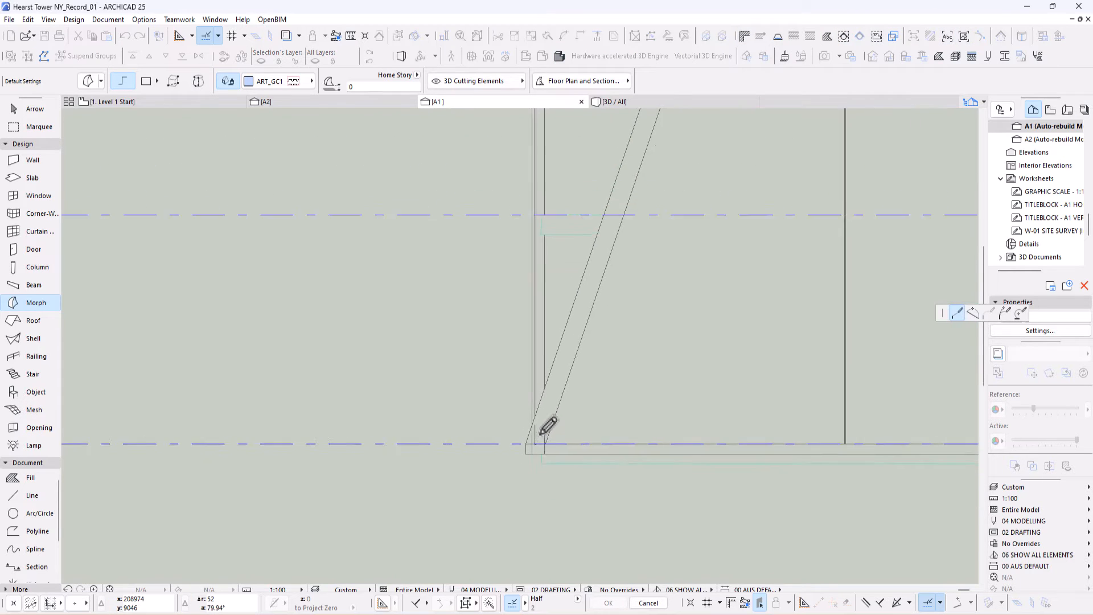
pyautogui.moveTo(633, 209); pyautogui.dragTo(544, 505, button='middle')
pyautogui.scroll(9, 579, 389)
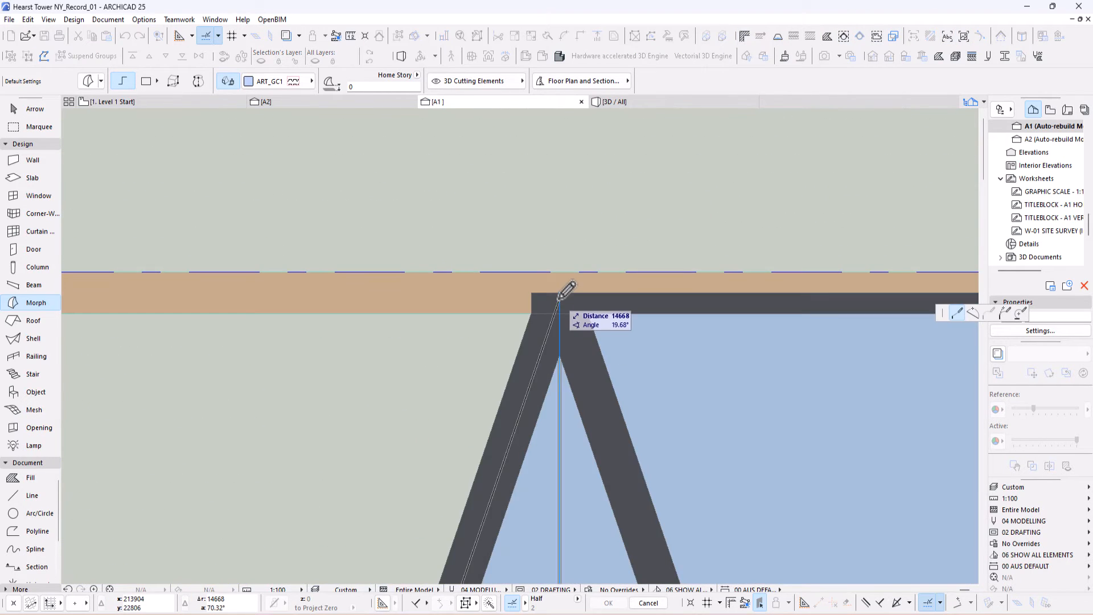
pyautogui.click(560, 293)
pyautogui.scroll(-4, 560, 294)
pyautogui.moveTo(424, 277); pyautogui.dragTo(609, 200, button='middle')
pyautogui.scroll(4, 437, 219)
pyautogui.click(436, 225)
pyautogui.scroll(-8, 437, 224)
pyautogui.scroll(12, 469, 496)
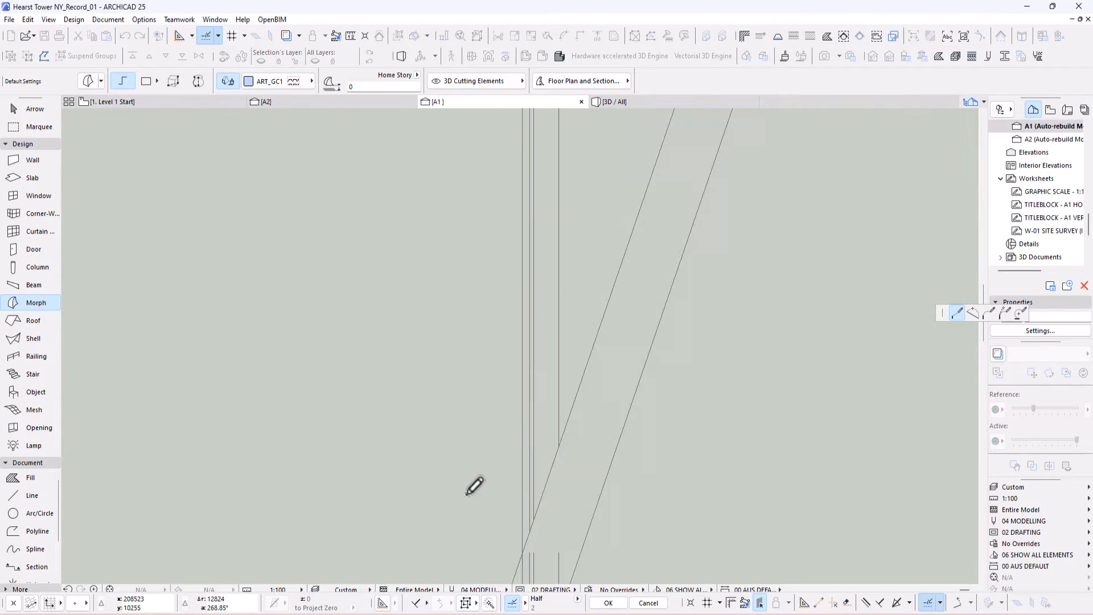
pyautogui.click(537, 495)
pyautogui.click(373, 494)
pyautogui.press('Escape')
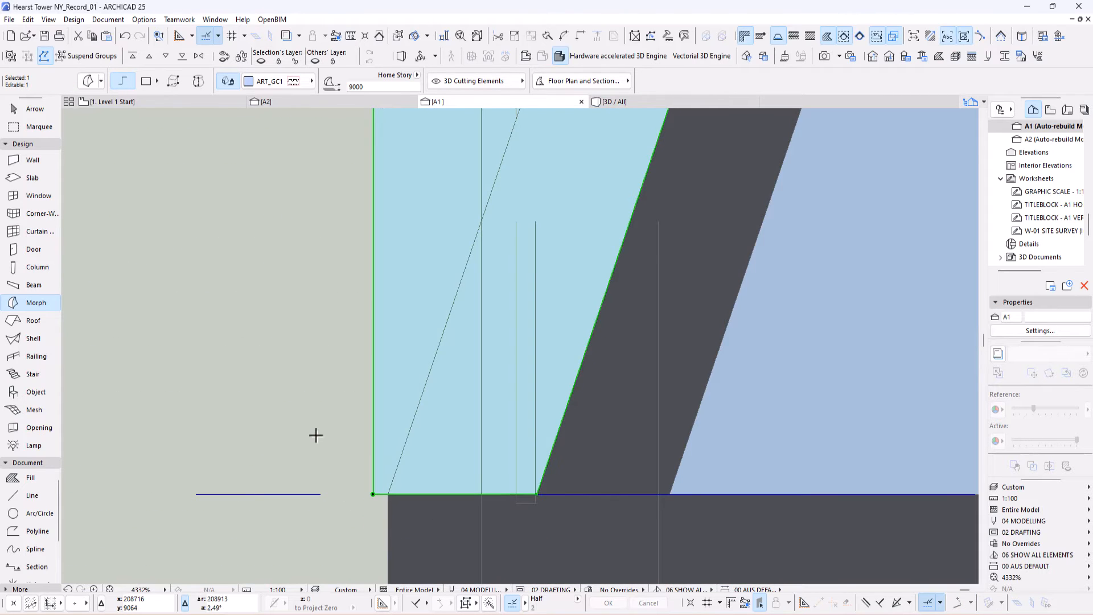
pyautogui.press('Escape')
# - Extrude the tapered morph face into a solid in the 3D view
pyautogui.press('F3')
pyautogui.keyDown('shift'); pyautogui.moveTo(487, 451); pyautogui.dragTo(549, 268, button='middle'); pyautogui.keyUp('shift')
pyautogui.click(41, 111)
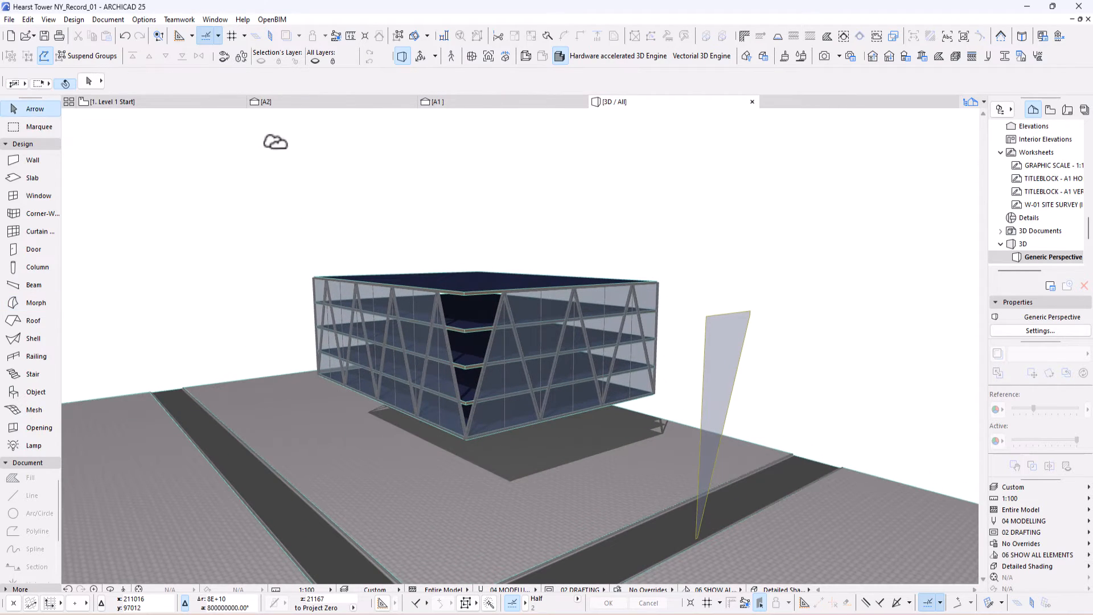
pyautogui.click(725, 351)
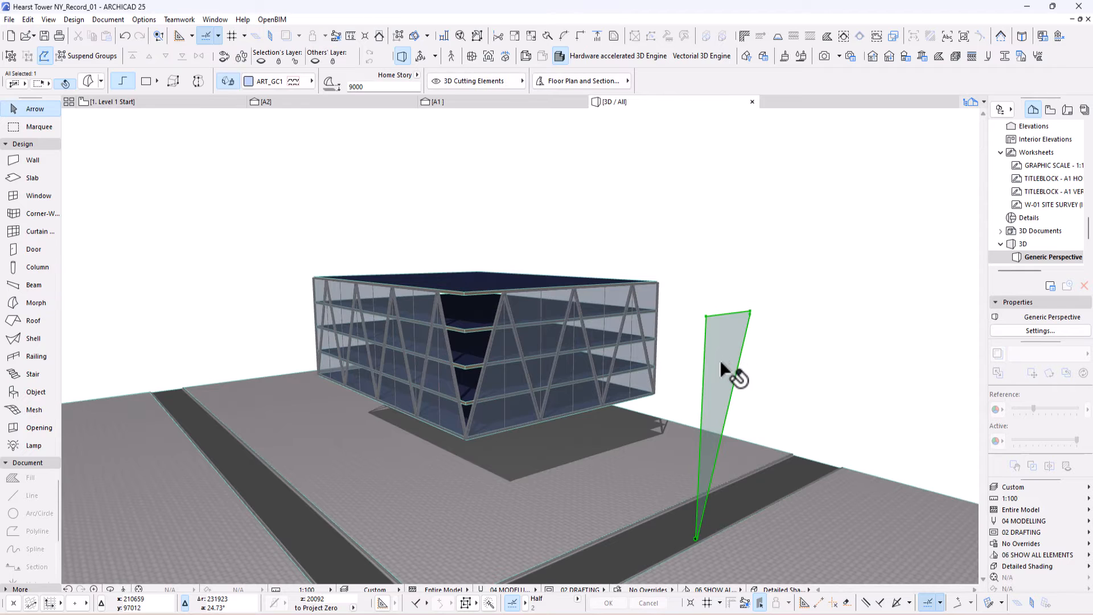
pyautogui.click(720, 360)
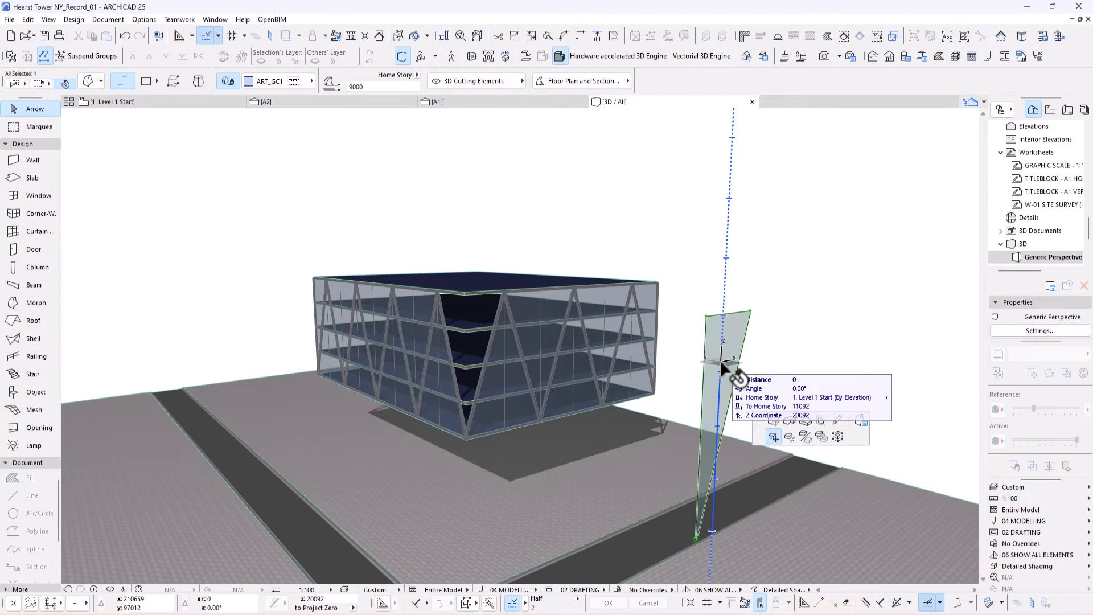
pyautogui.click(773, 420)
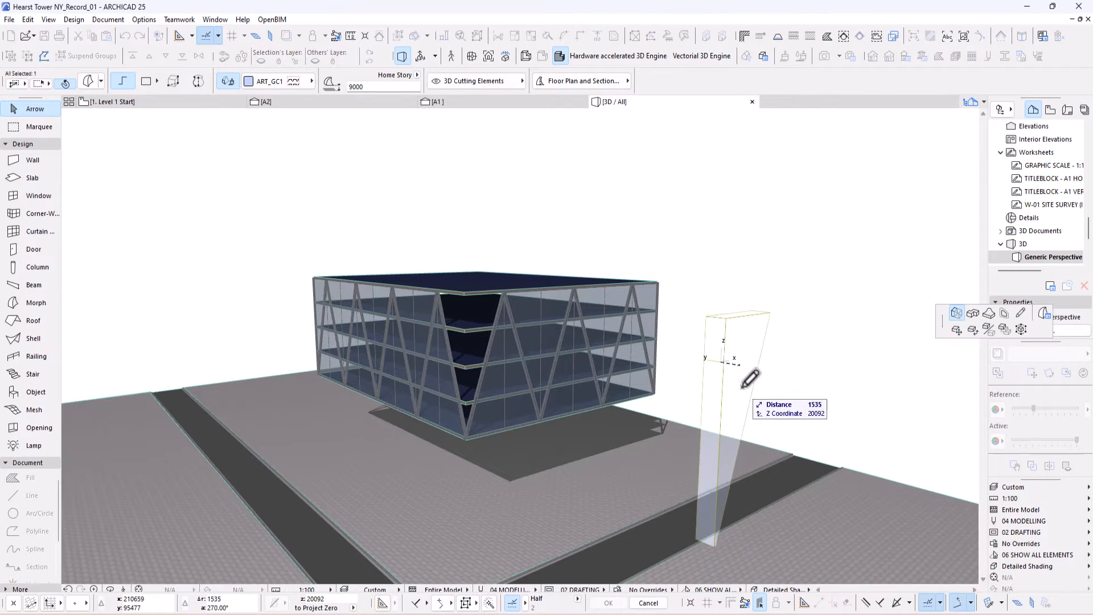
pyautogui.click(748, 385)
pyautogui.click(780, 300)
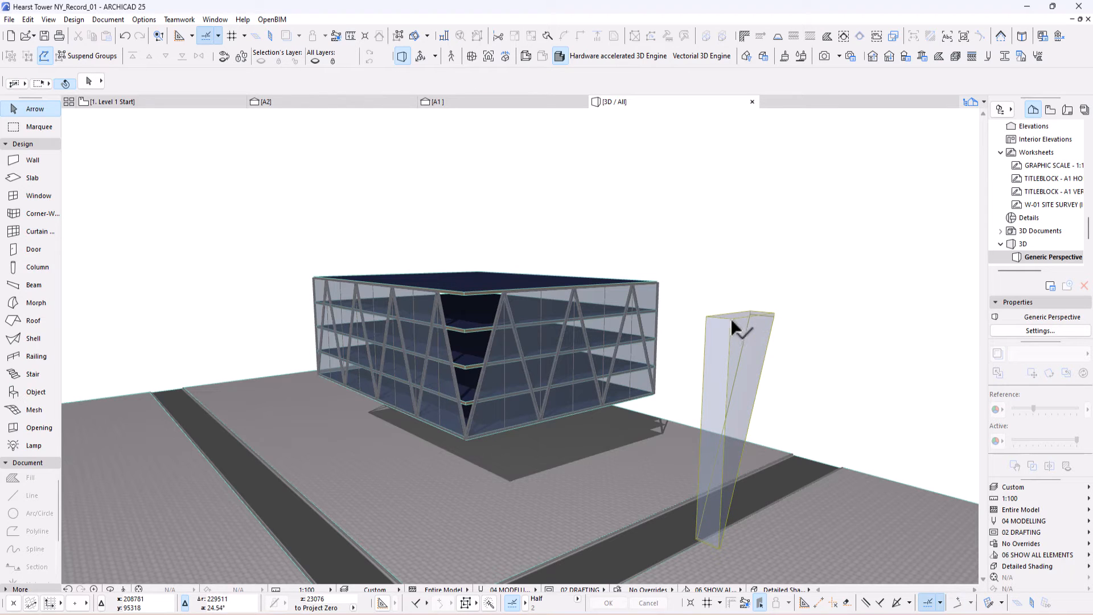
# - Move the morph solid by its upper corner to the building so that it overlaps the notched corner
pyautogui.click(730, 320)
pyautogui.hotkey('ctrl', 'd')
pyautogui.click(730, 319)
pyautogui.scroll(5, 564, 292)
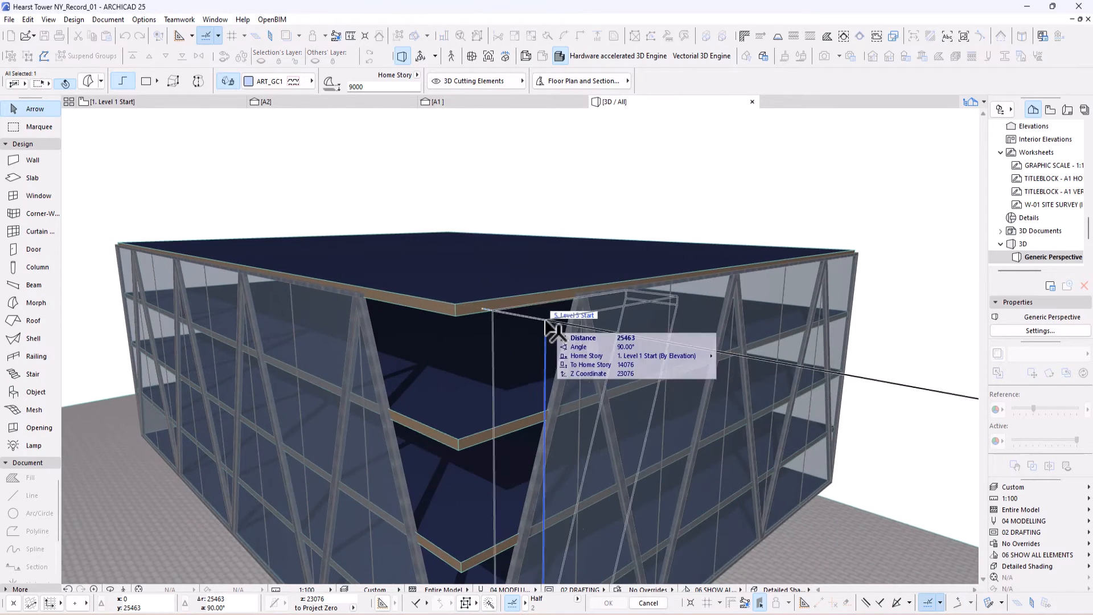
pyautogui.press('Escape')
pyautogui.keyDown('shift'); pyautogui.moveTo(546, 329); pyautogui.dragTo(183, 322, button='middle'); pyautogui.keyUp('shift')
pyautogui.scroll(10, 801, 358)
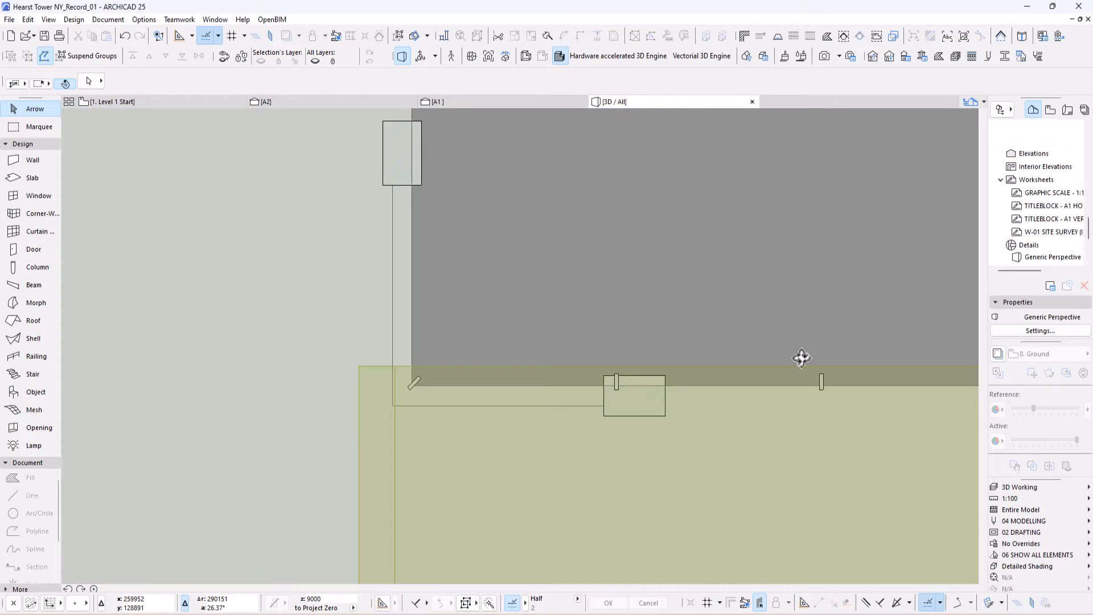
# - On the Level 1 Start plan, mirror a copy of the morph solid across a 45° axis through the slab corner
pyautogui.press('F2')
pyautogui.click(378, 342)
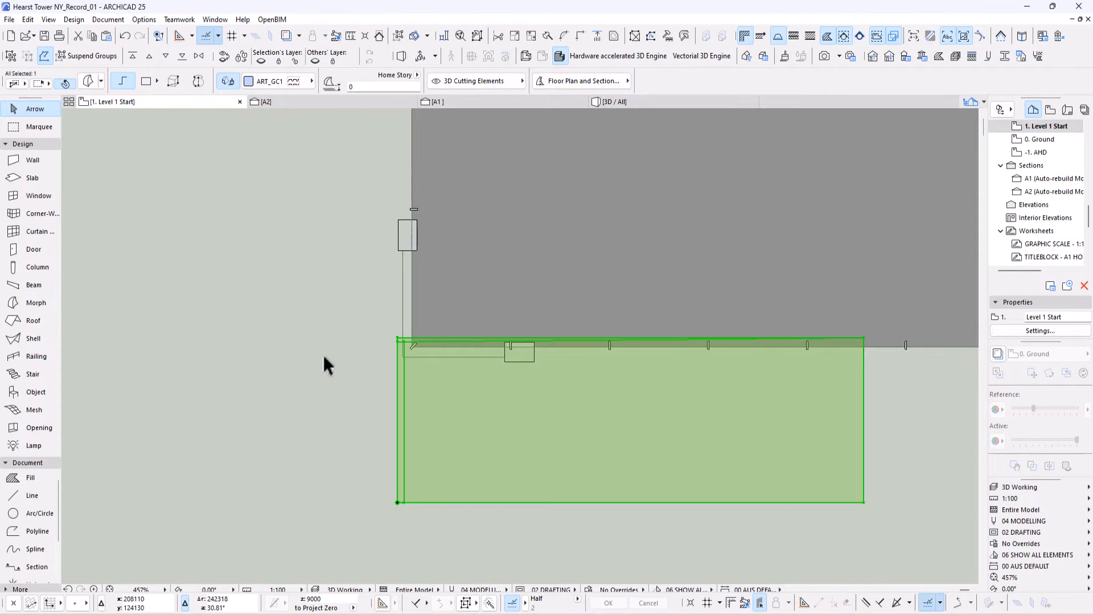
pyautogui.click(27, 18)
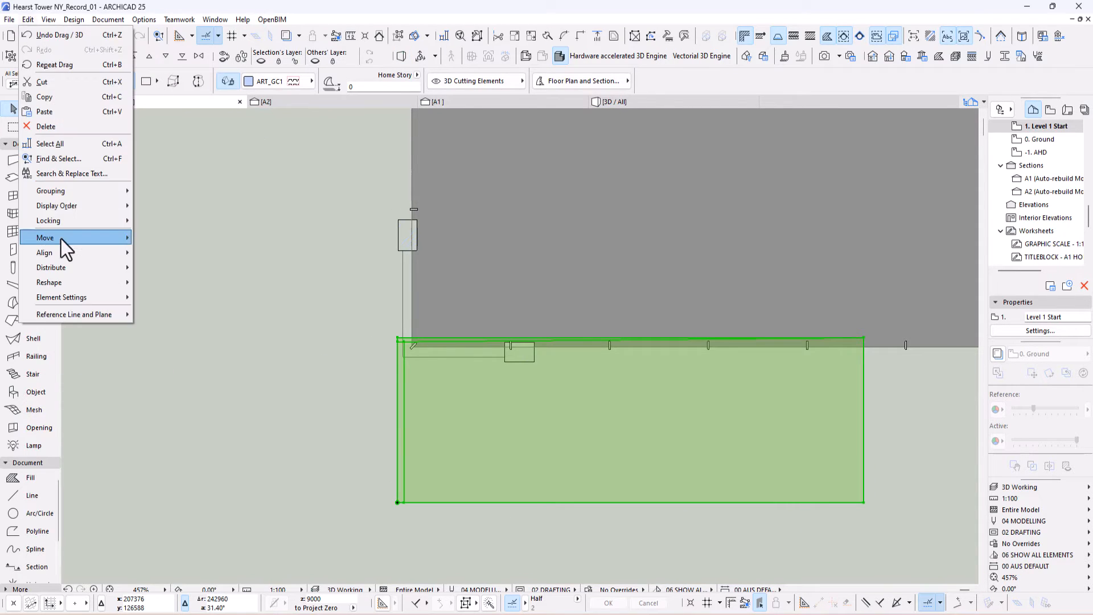
pyautogui.click(165, 256)
pyautogui.scroll(5, 410, 341)
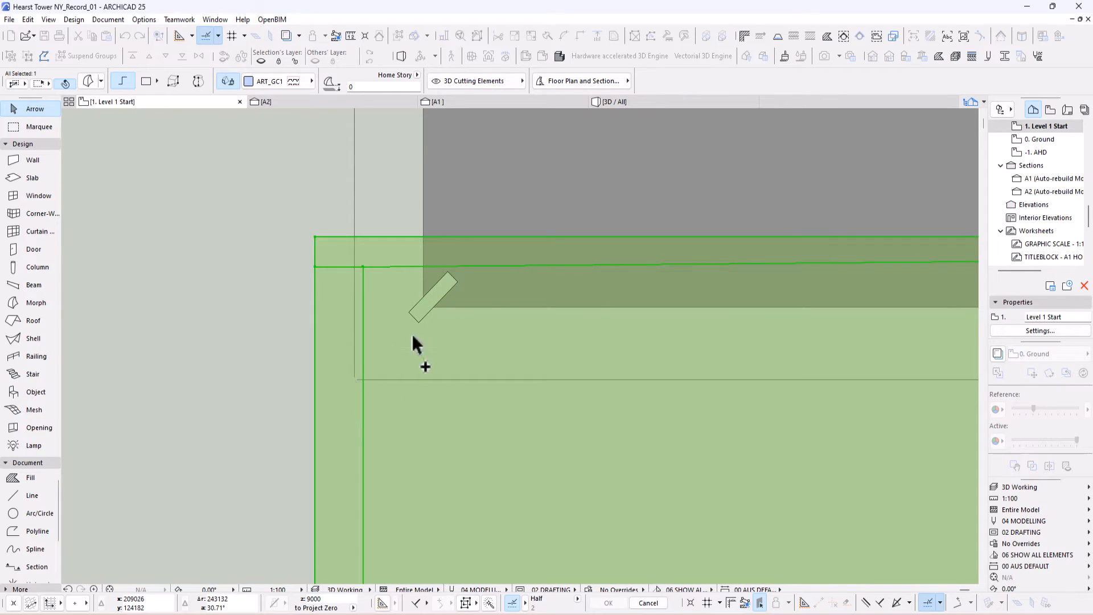
pyautogui.click(422, 306)
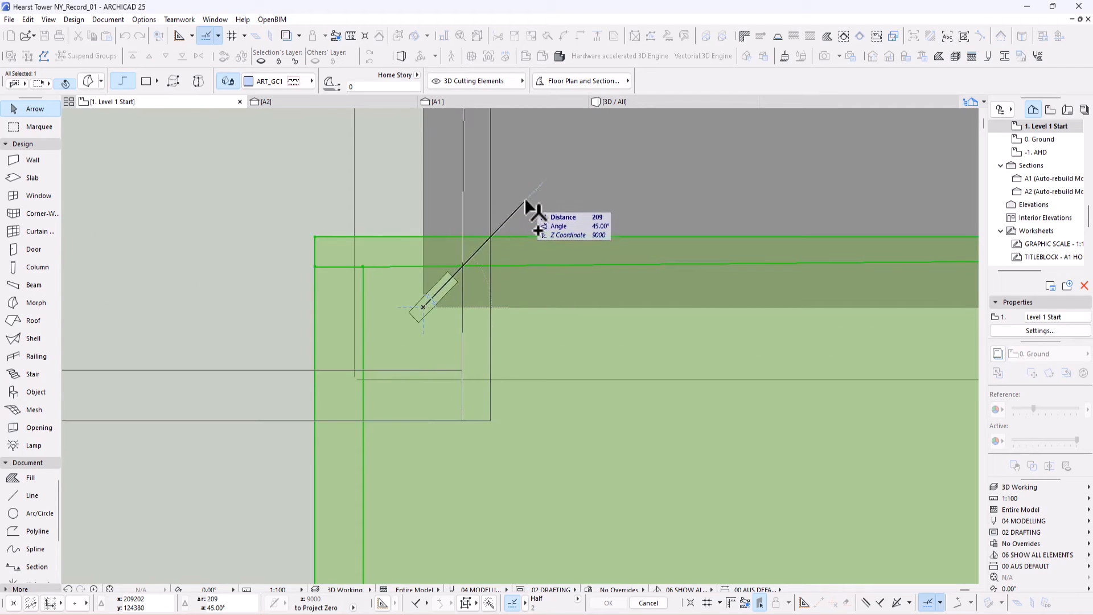
pyautogui.click(529, 207)
pyautogui.scroll(-10, 378, 282)
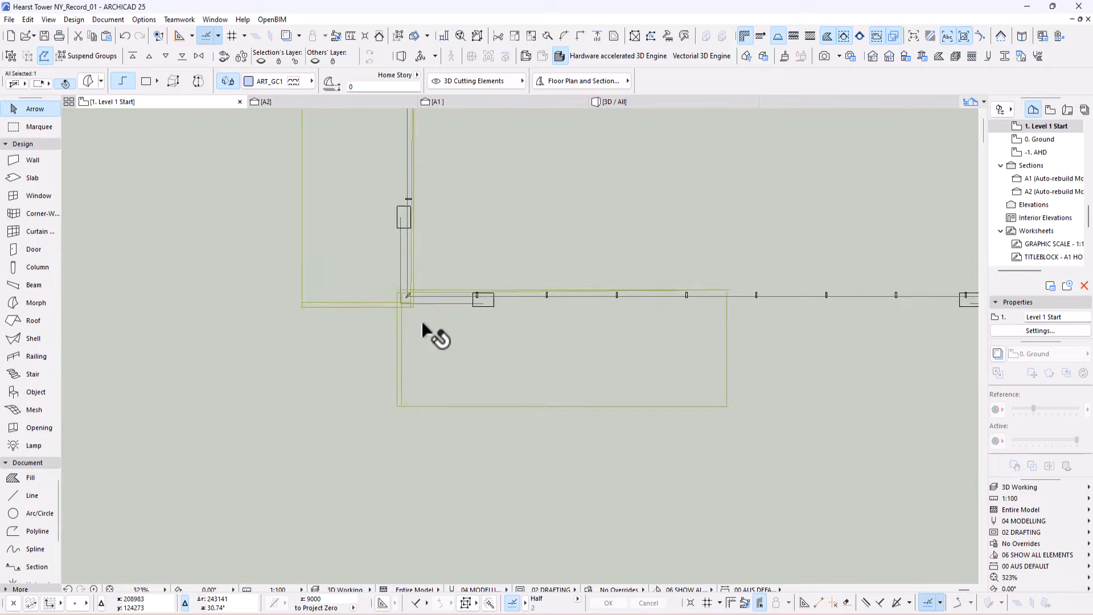
# - Select the inner gridded curtain wall together with both corner morph solids and isolate them in 3D
pyautogui.press('F3')
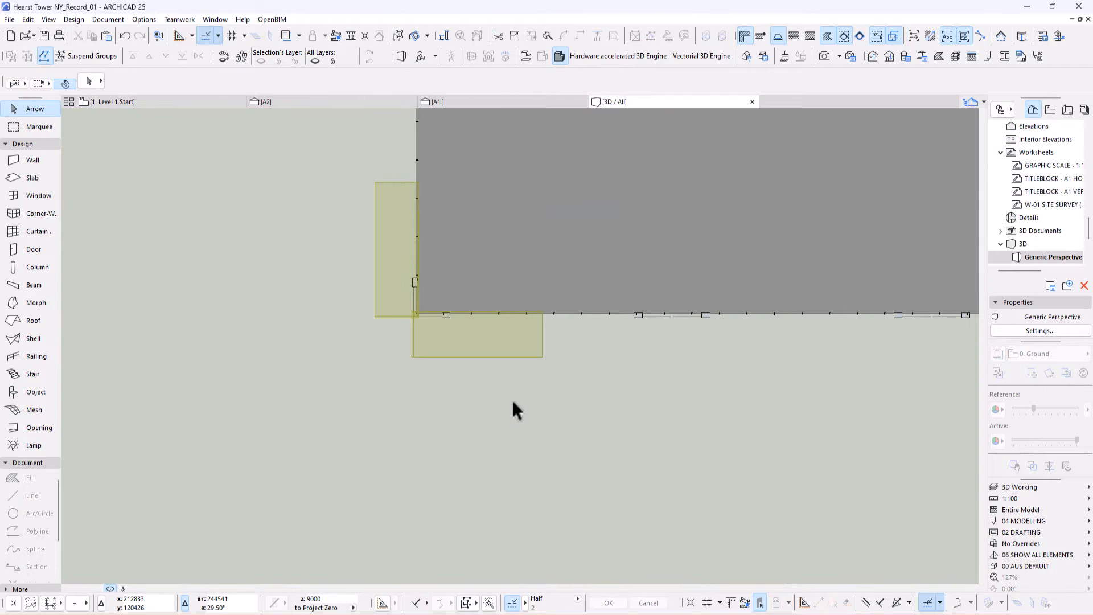
pyautogui.moveTo(511, 361); pyautogui.dragTo(477, 330, button='middle')
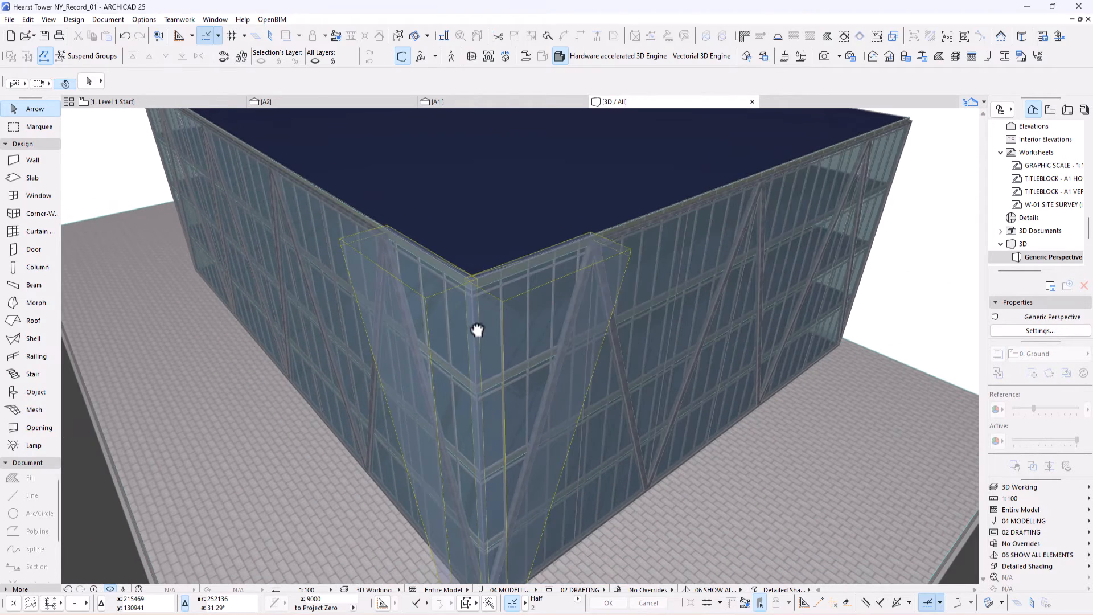
pyautogui.keyDown('shift'); pyautogui.moveTo(526, 211); pyautogui.dragTo(638, 250, button='middle'); pyautogui.keyUp('shift')
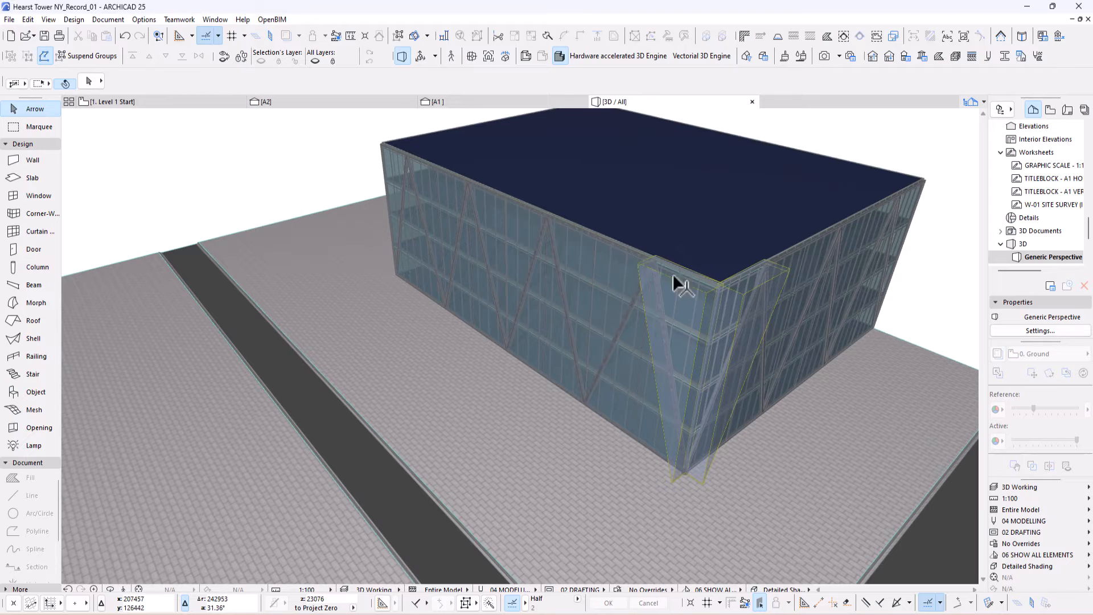
pyautogui.keyDown('shift'); pyautogui.moveTo(561, 243); pyautogui.dragTo(761, 232, button='middle'); pyautogui.keyUp('shift')
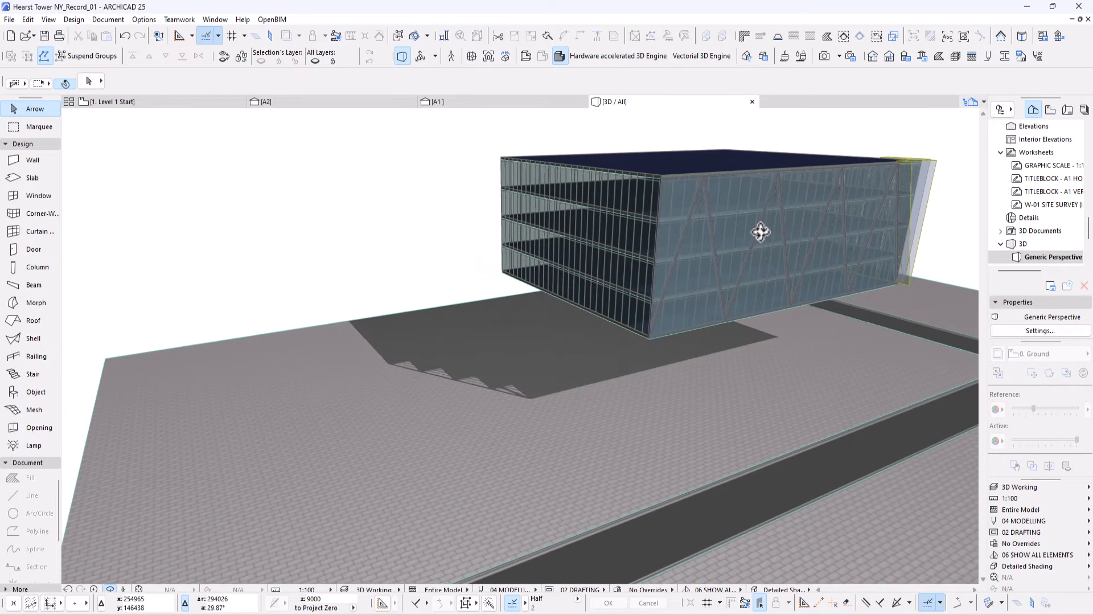
pyautogui.click(649, 199)
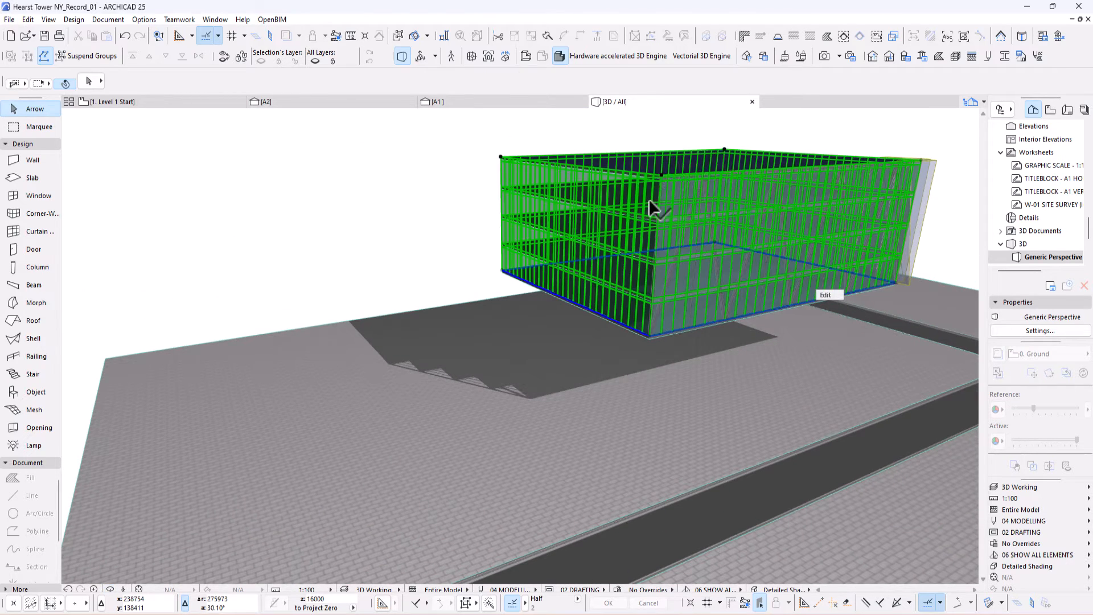
pyautogui.moveTo(805, 214); pyautogui.dragTo(280, 219, button='middle')
pyautogui.scroll(10, 280, 220)
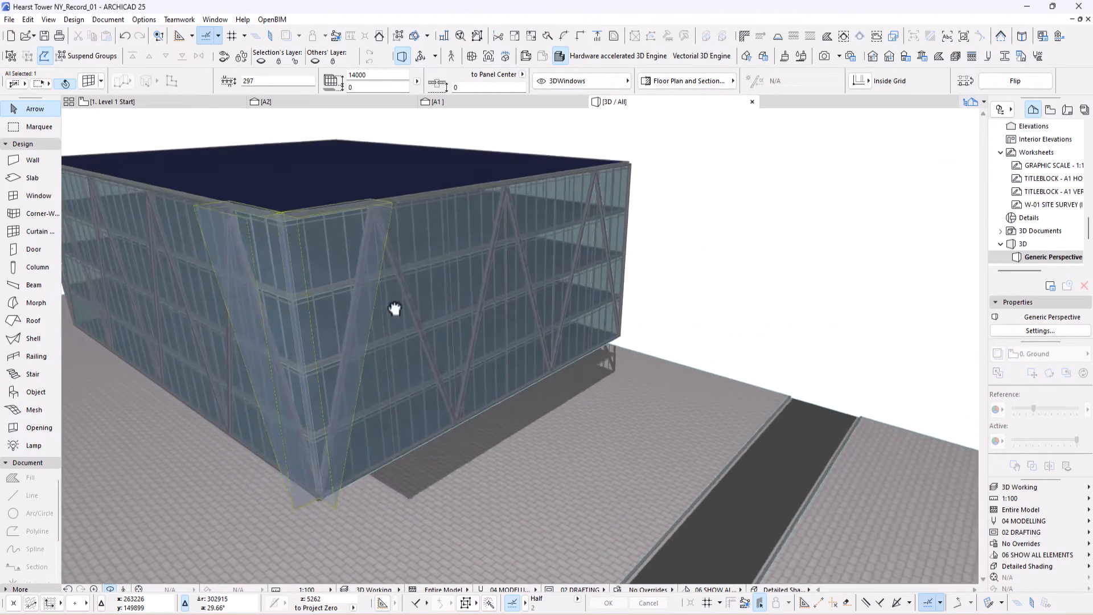
pyautogui.keyDown('shift'); pyautogui.moveTo(451, 328); pyautogui.dragTo(492, 346, button='middle'); pyautogui.keyUp('shift')
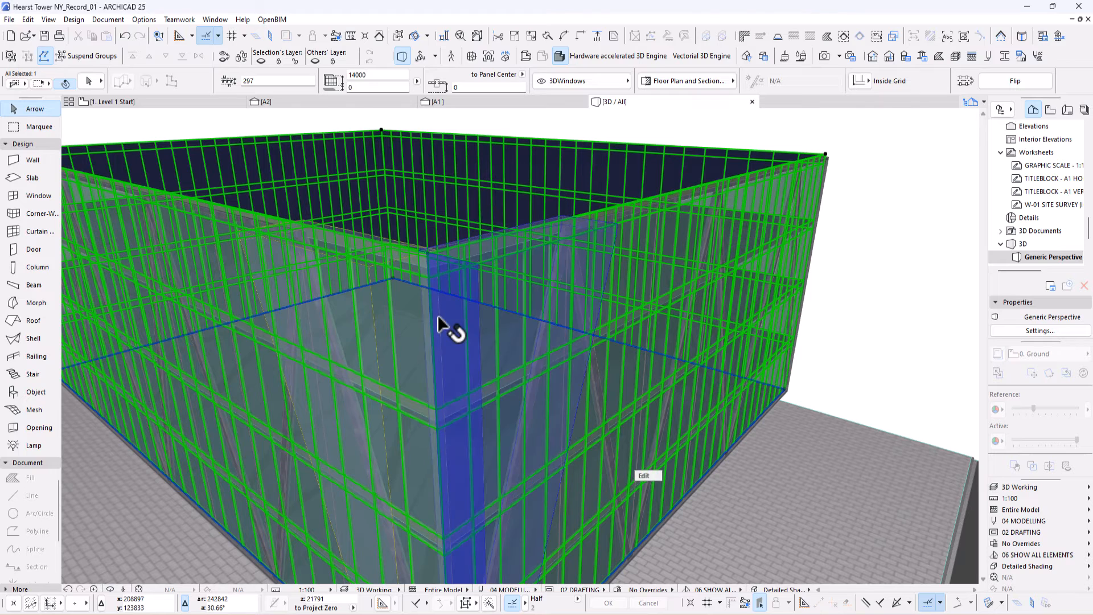
pyautogui.keyDown('shift'); pyautogui.click(447, 291); pyautogui.keyUp('shift')
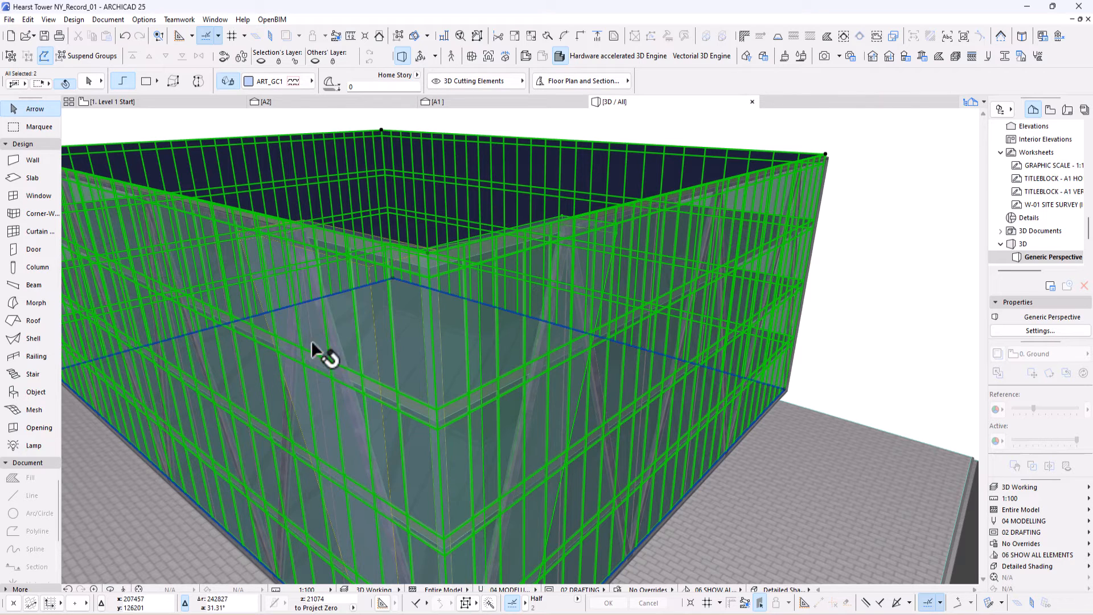
pyautogui.keyDown('shift'); pyautogui.click(273, 335); pyautogui.keyUp('shift')
pyautogui.press('F5')
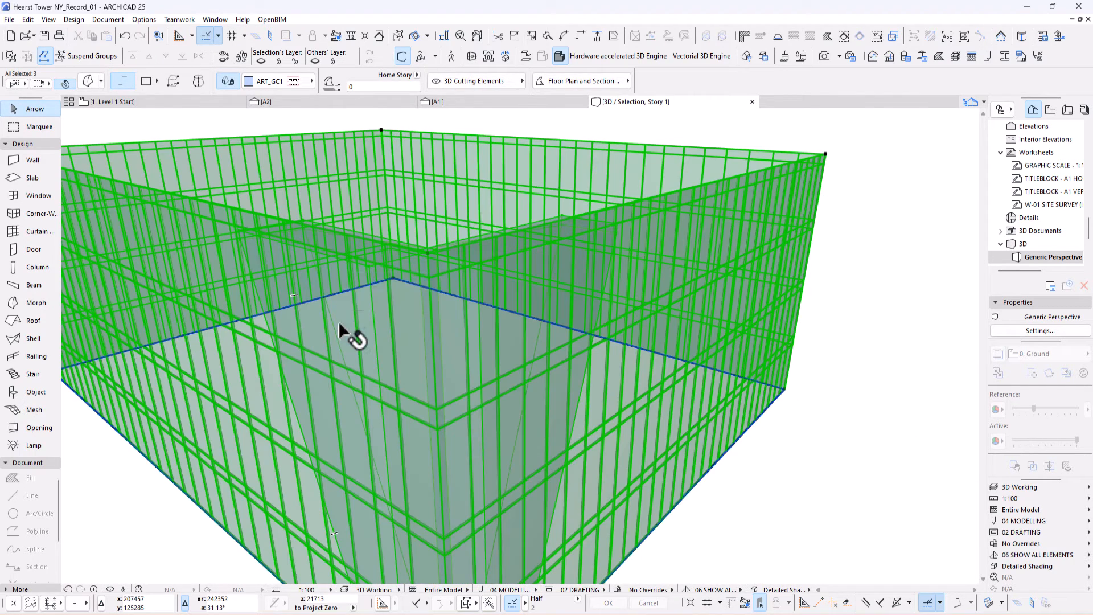
# - Set the inner gridded curtain wall as the target of a new Solid Element Operation
pyautogui.click(840, 354)
pyautogui.moveTo(536, 354); pyautogui.dragTo(546, 398)
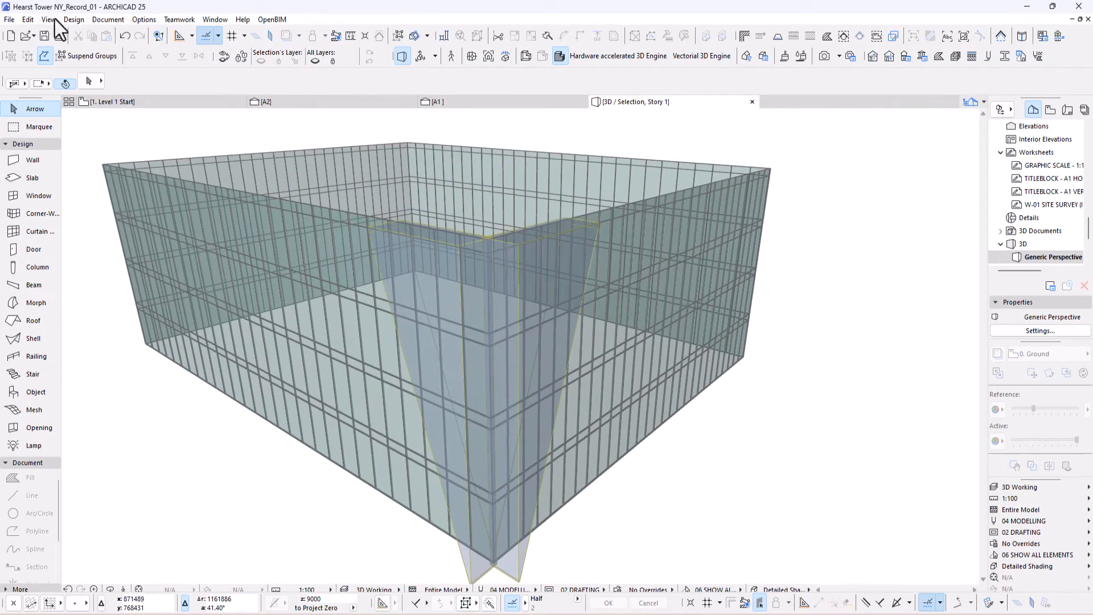
pyautogui.click(73, 19)
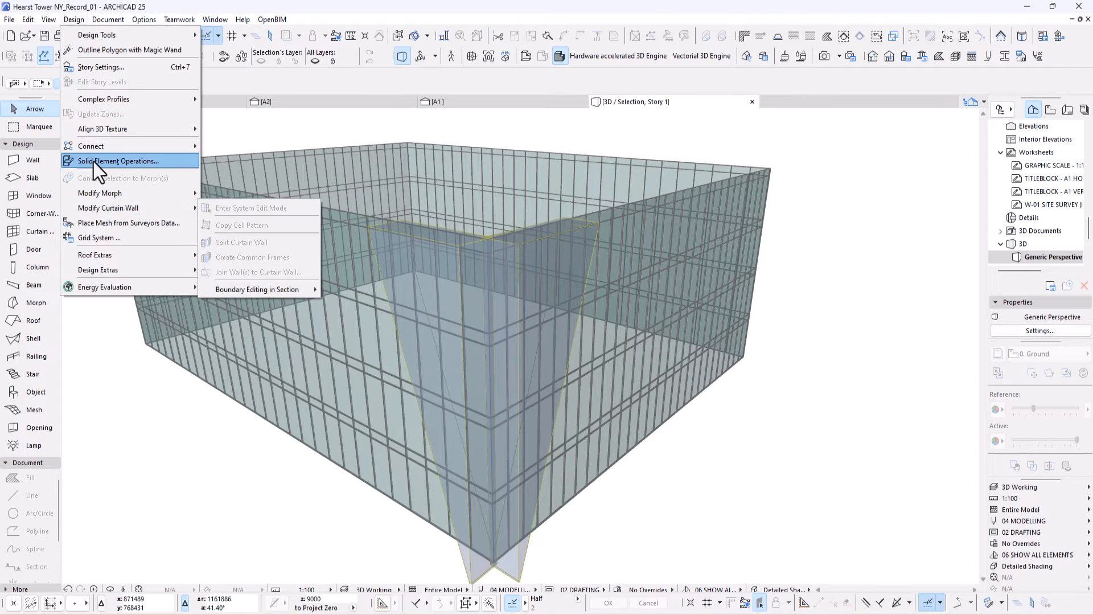
pyautogui.click(114, 161)
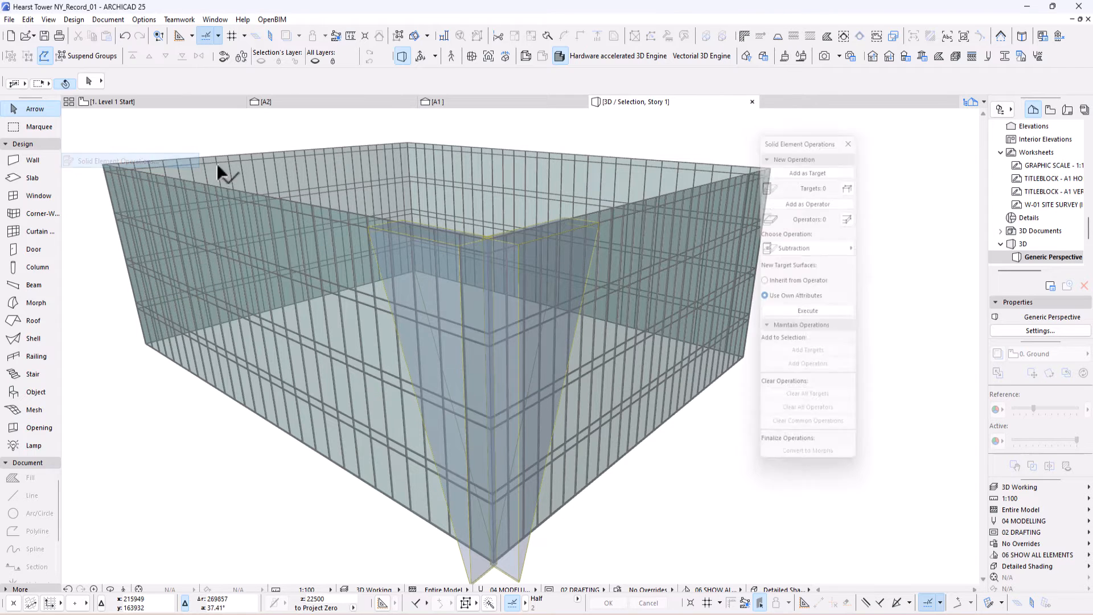
pyautogui.click(678, 203)
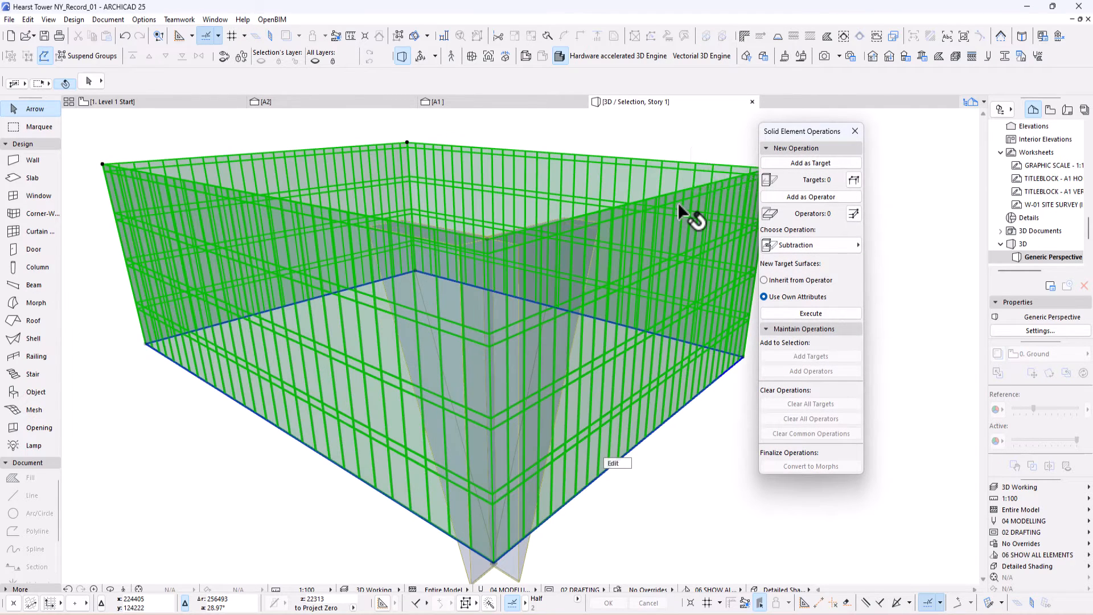
pyautogui.click(812, 164)
pyautogui.click(886, 200)
# - Subtract both tapered corner morph solids from the target curtain wall, keeping the Use Own Attributes surface setting
pyautogui.click(519, 573)
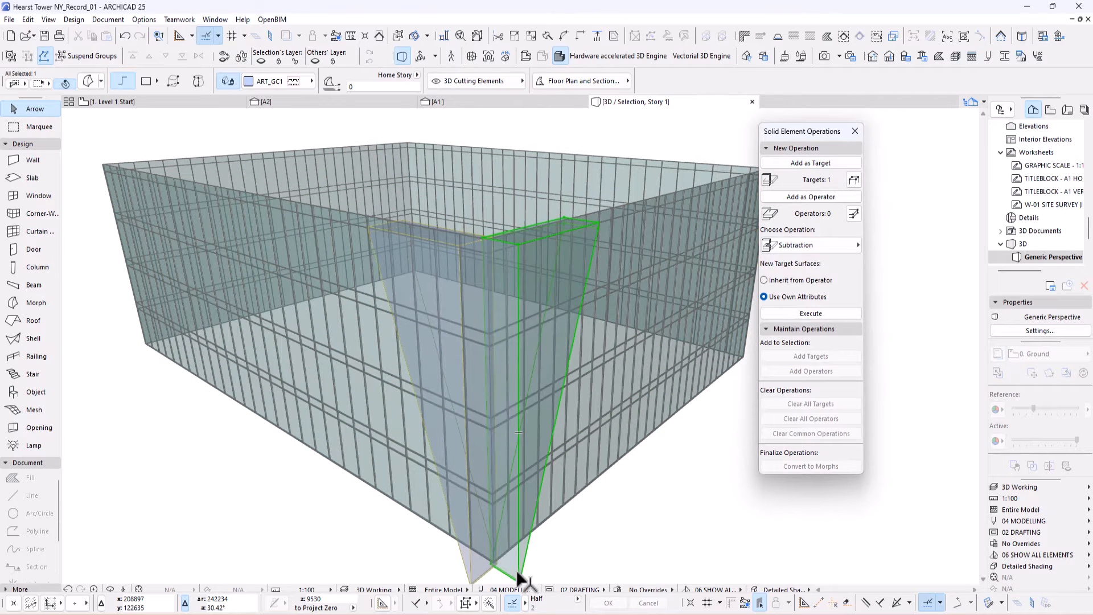
pyautogui.keyDown('shift'); pyautogui.click(489, 580); pyautogui.keyUp('shift')
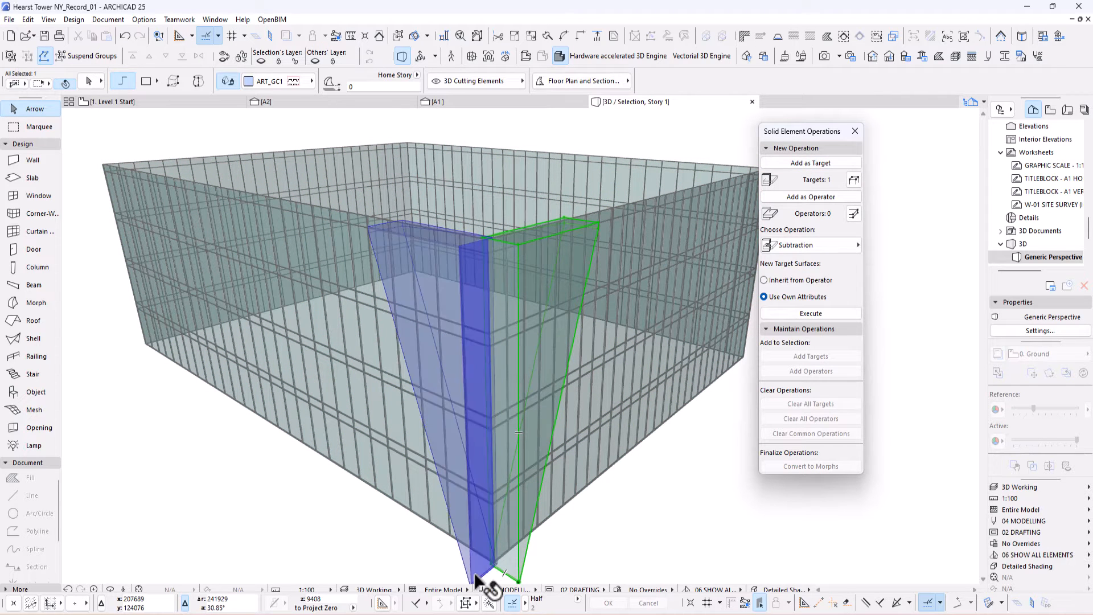
pyautogui.click(811, 197)
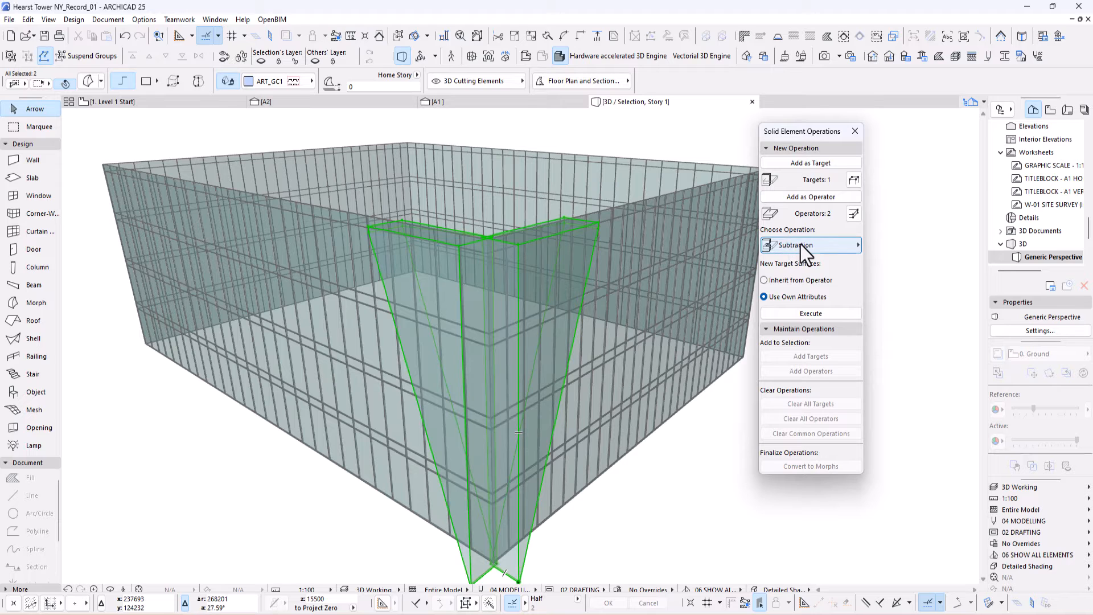
pyautogui.click(809, 314)
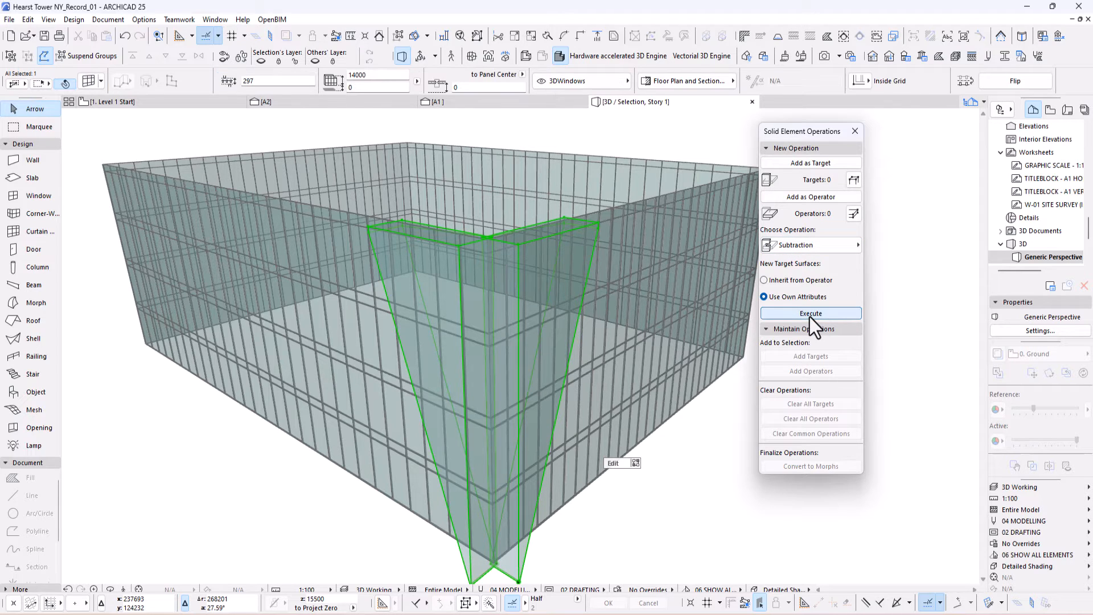
pyautogui.click(898, 292)
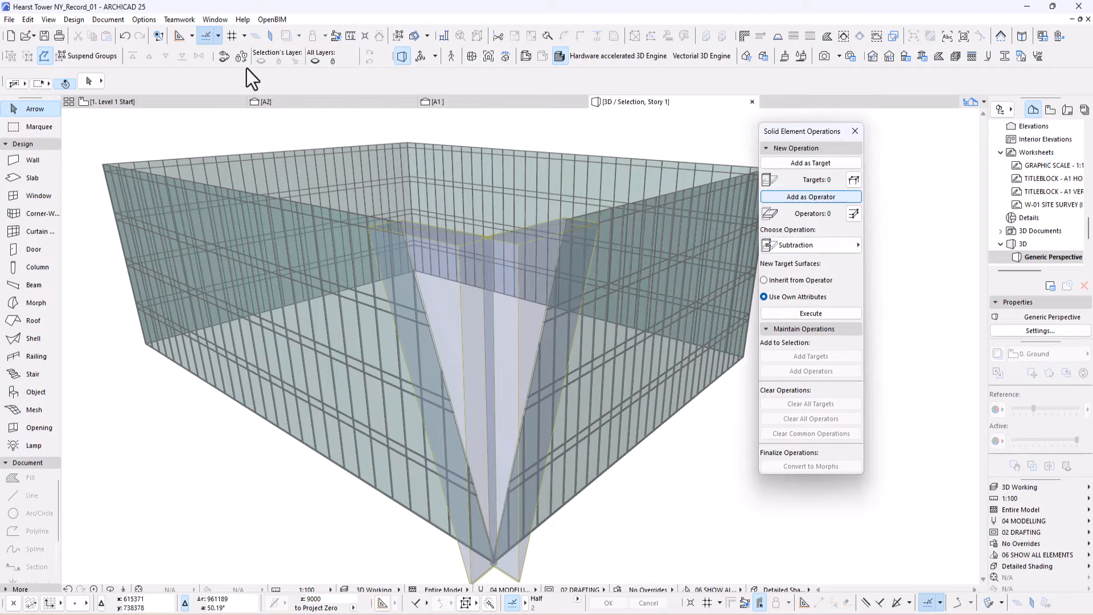
# - Hide the layer of the tapered corner morph solids in the 3D view
pyautogui.click(516, 241)
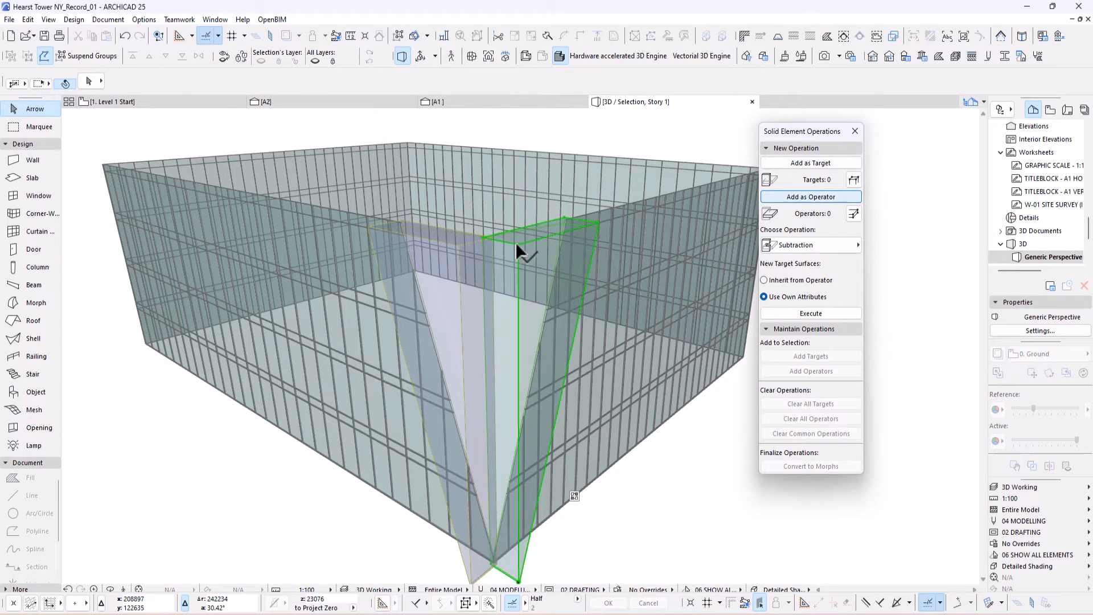
pyautogui.rightClick(516, 241)
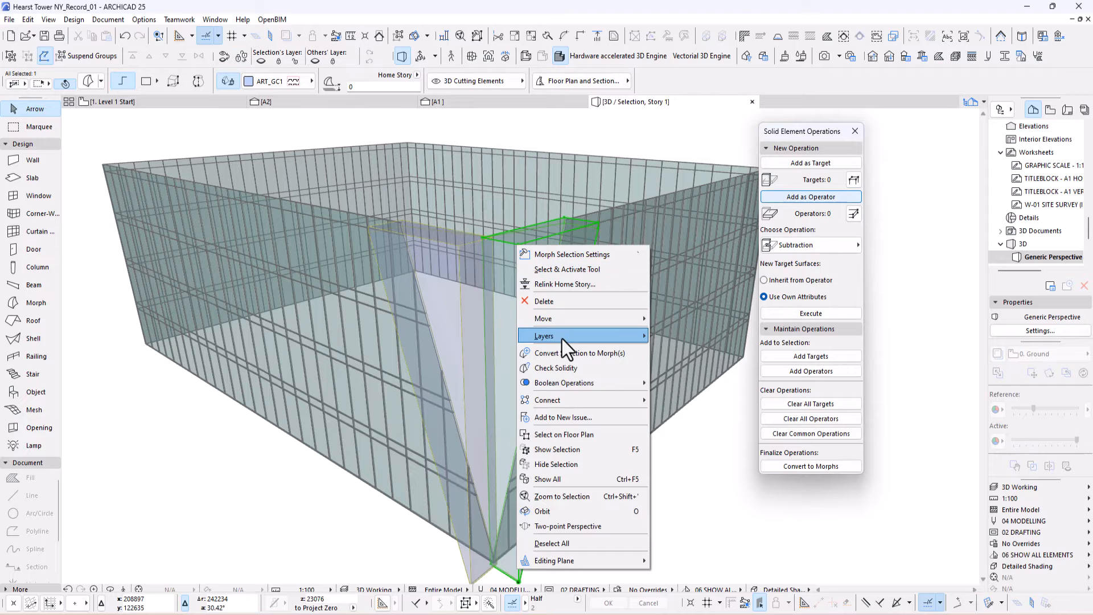
pyautogui.moveTo(562, 337)
pyautogui.click(671, 352)
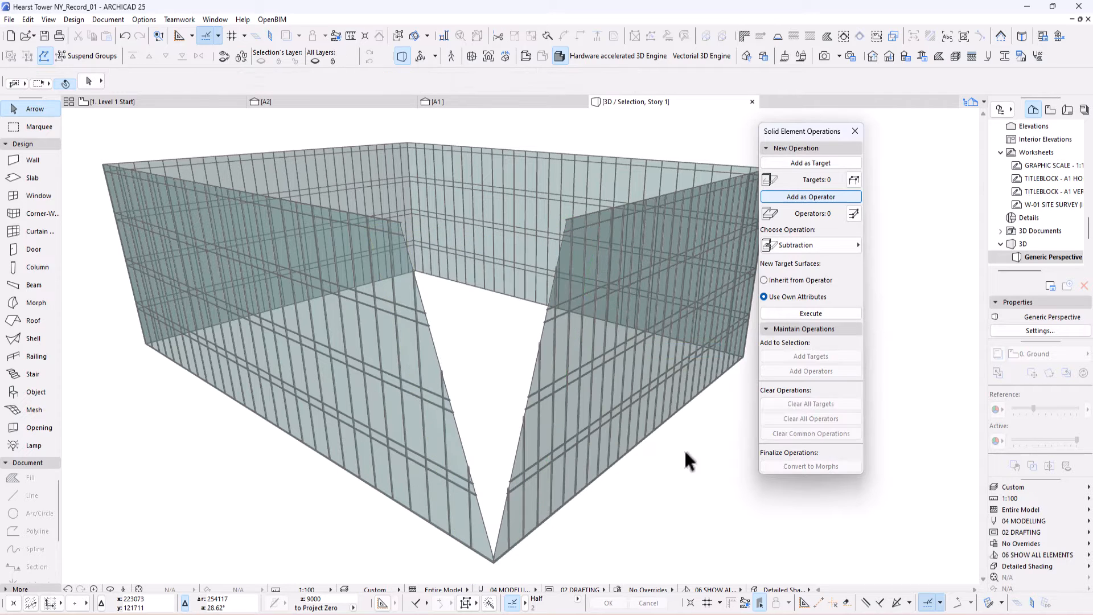
pyautogui.keyDown('shift'); pyautogui.moveTo(687, 482); pyautogui.dragTo(645, 484, button='middle'); pyautogui.keyUp('shift')
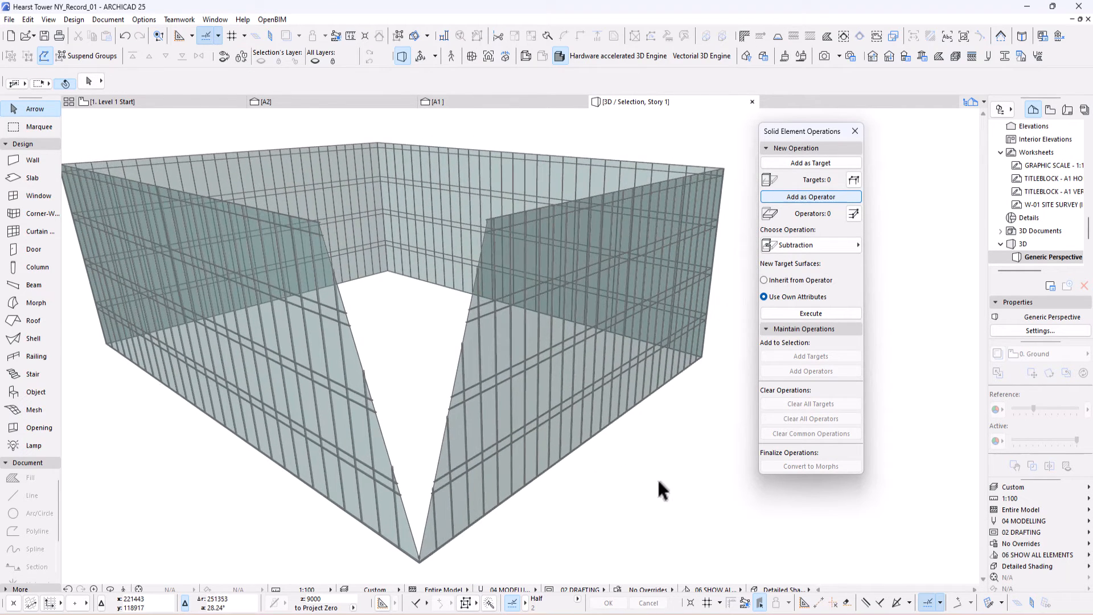
# - Close Solid Element Operations and show the whole building in 3D with the 3D Export layer combination
pyautogui.press('F2')
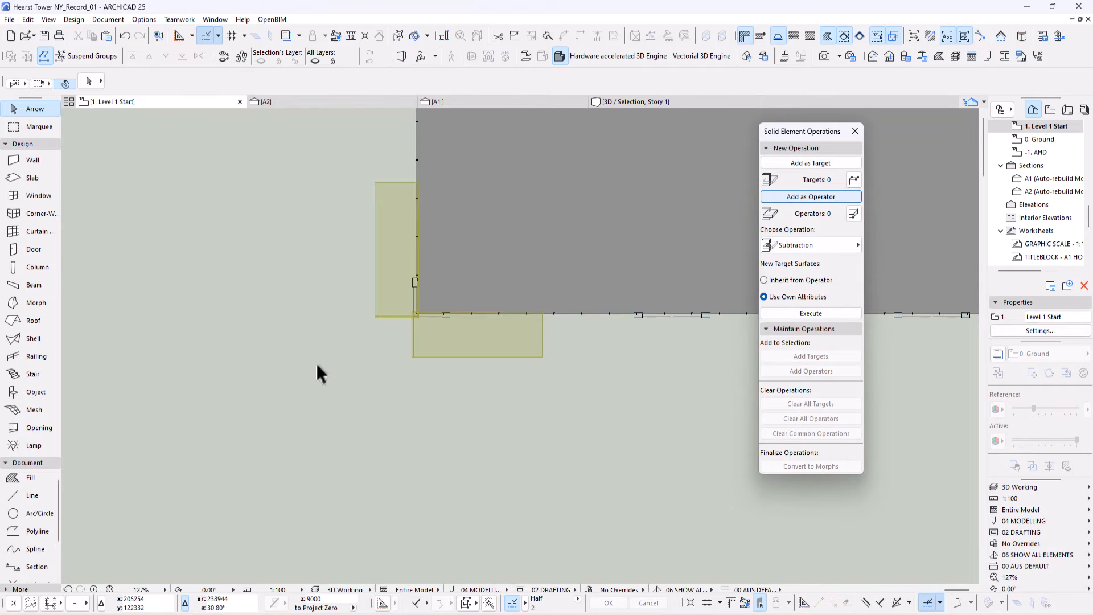
pyautogui.click(855, 131)
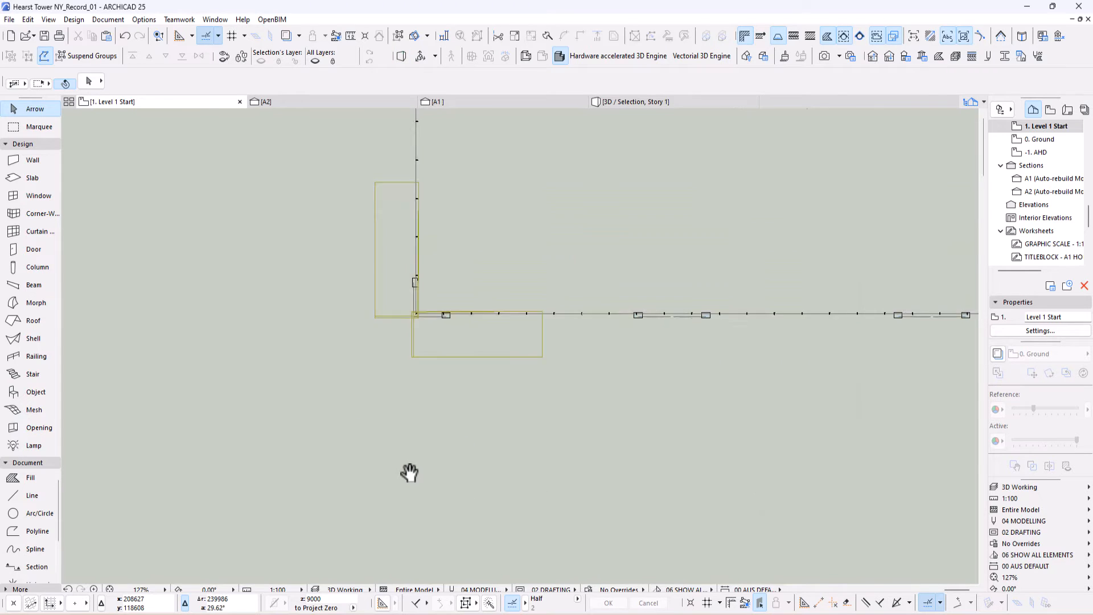
pyautogui.scroll(-5, 410, 471)
pyautogui.press('F3')
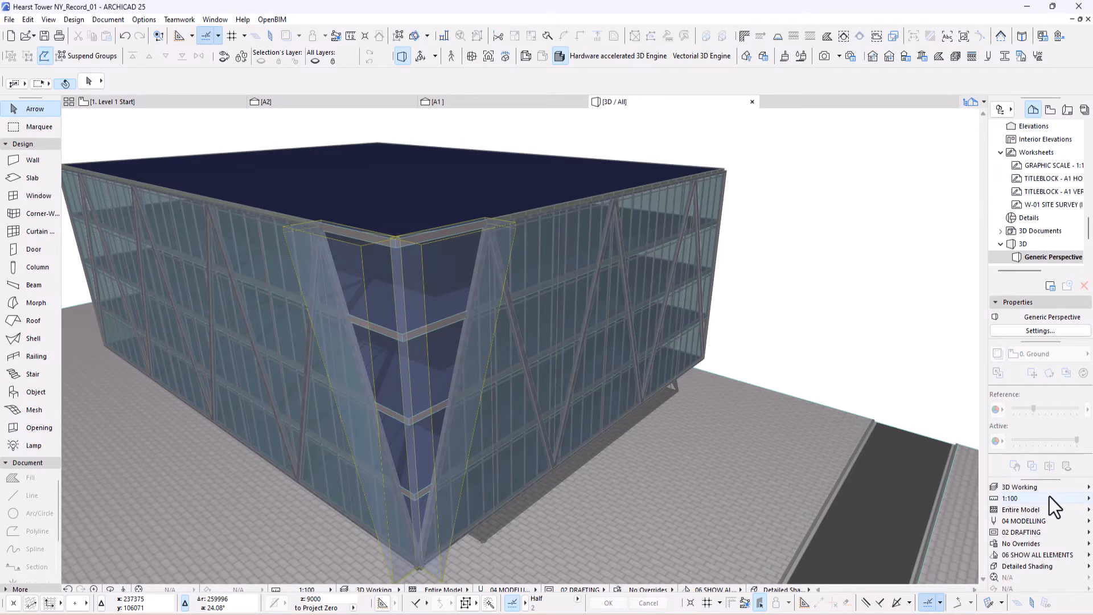
pyautogui.click(1036, 488)
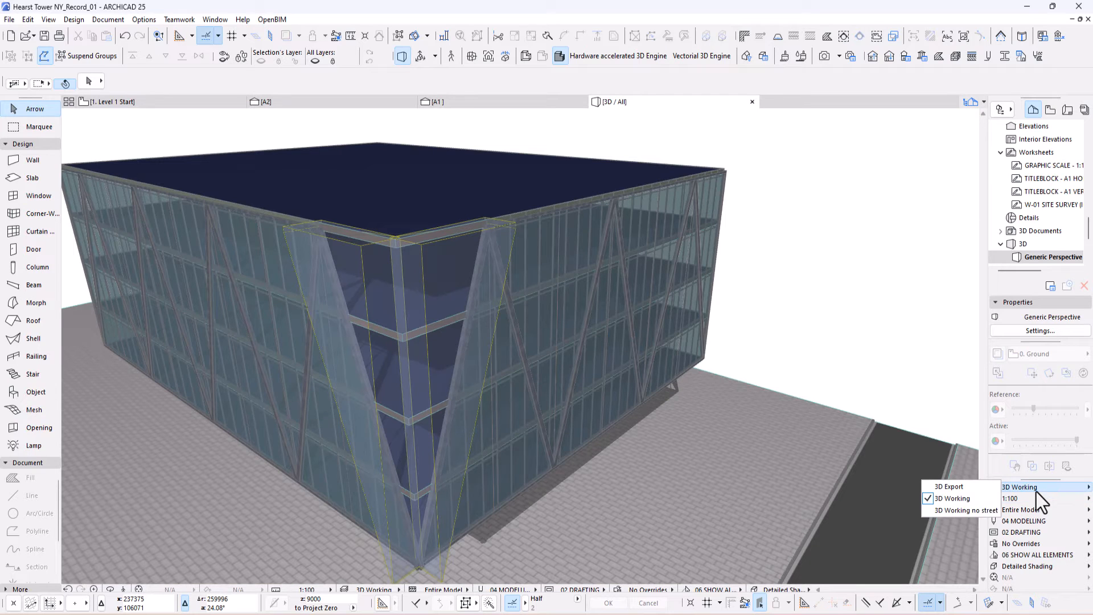
pyautogui.click(967, 485)
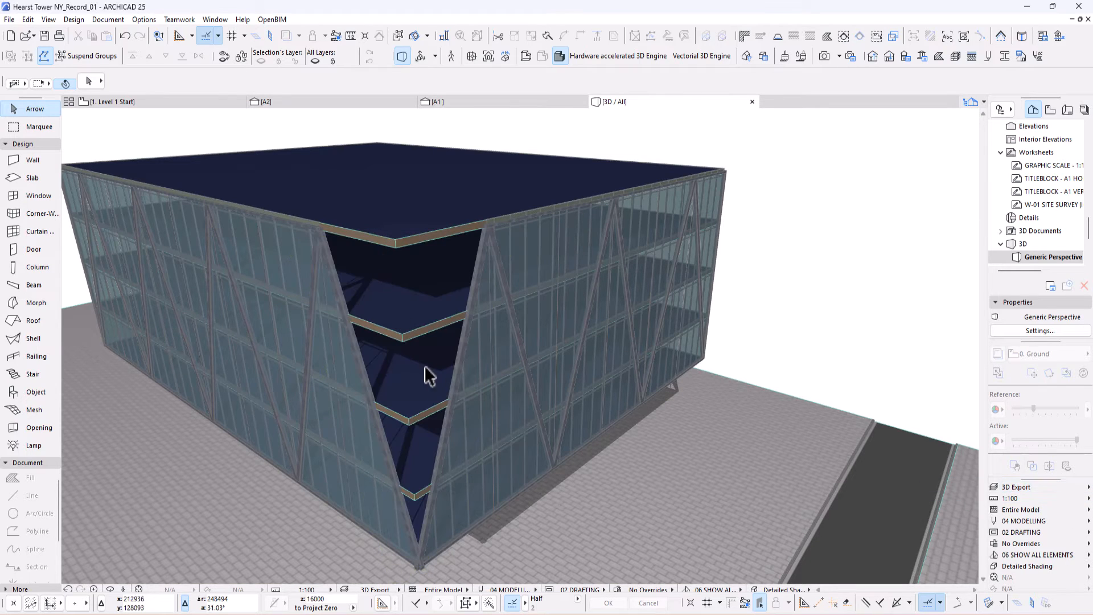
pyautogui.moveTo(446, 403); pyautogui.dragTo(897, 293)
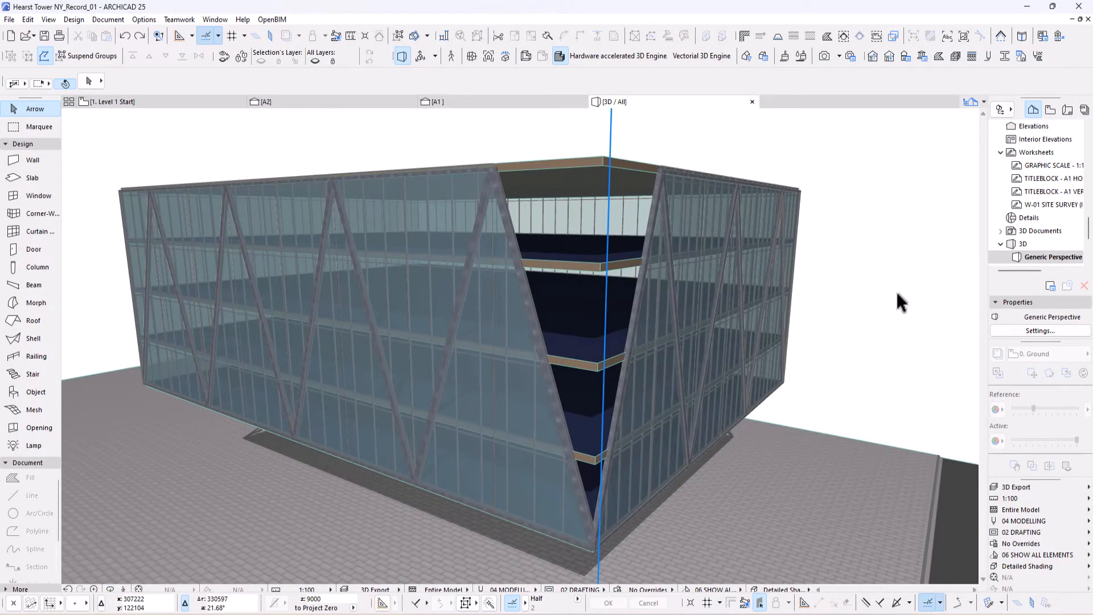
# - Apply the 3D Export layer combination to the Level 1 Start floor plan
pyautogui.press('F2')
pyautogui.scroll(-2, 536, 360)
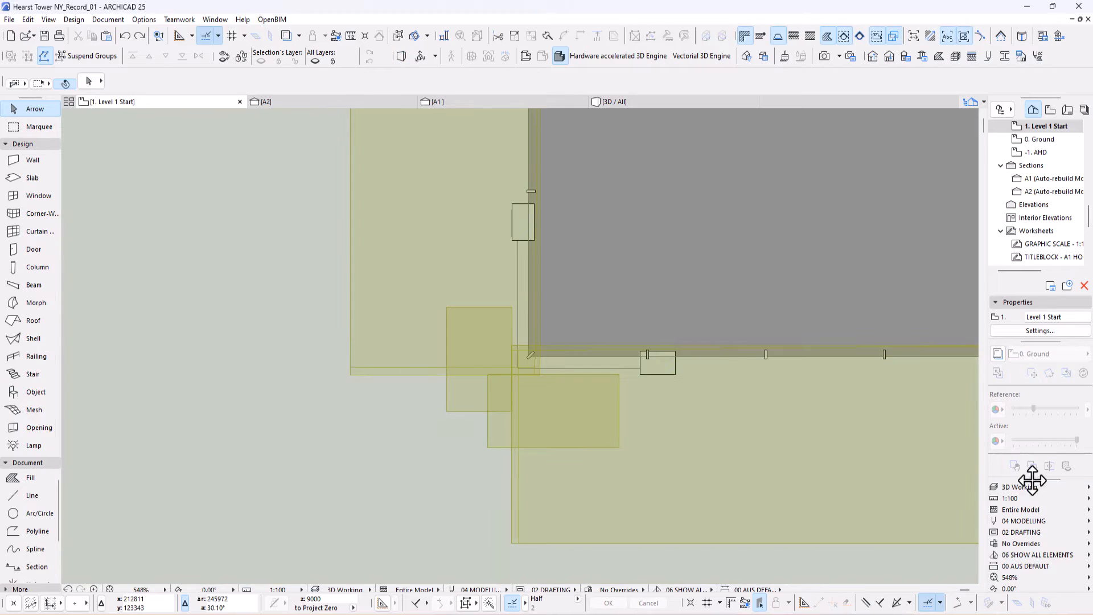
pyautogui.click(1026, 487)
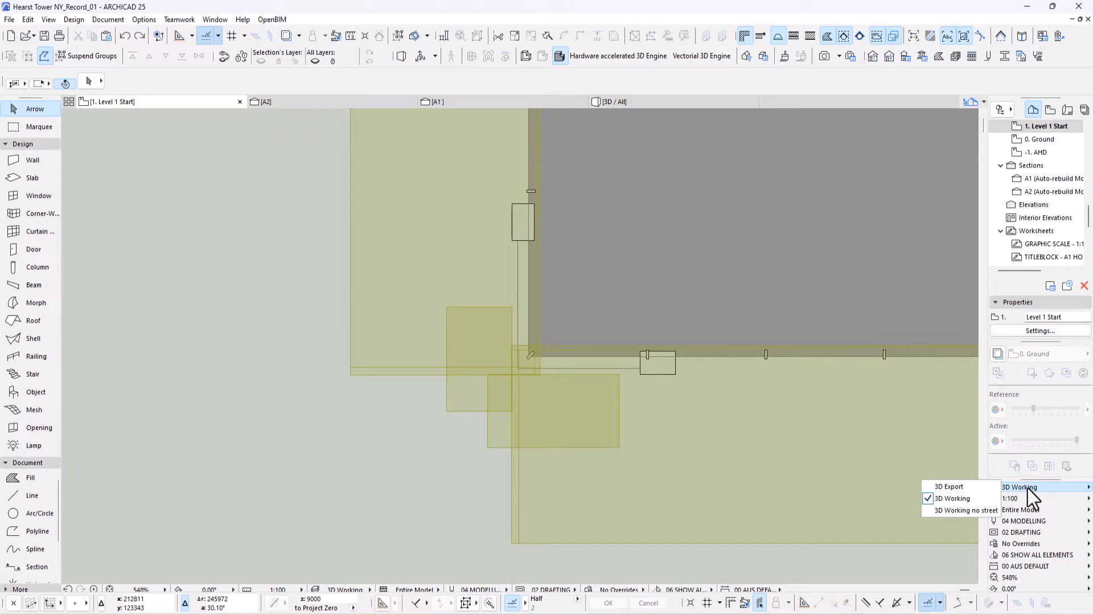
pyautogui.click(959, 487)
pyautogui.scroll(-5, 504, 488)
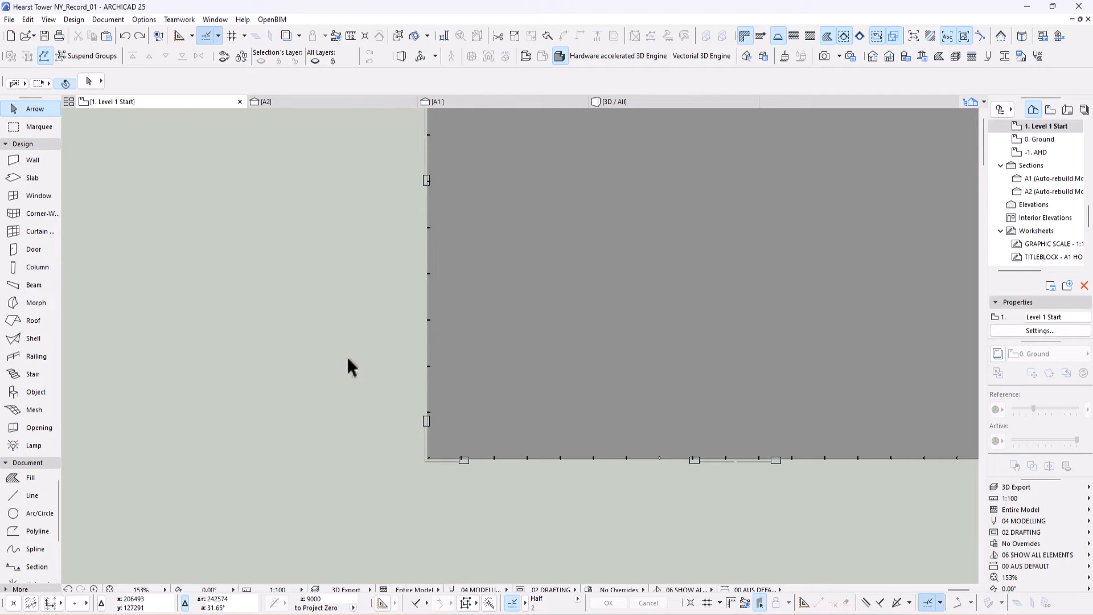
# - Create a new layer combination named 3D Working Floor off, based on 3D Working
pyautogui.hotkey('ctrl', 'l')
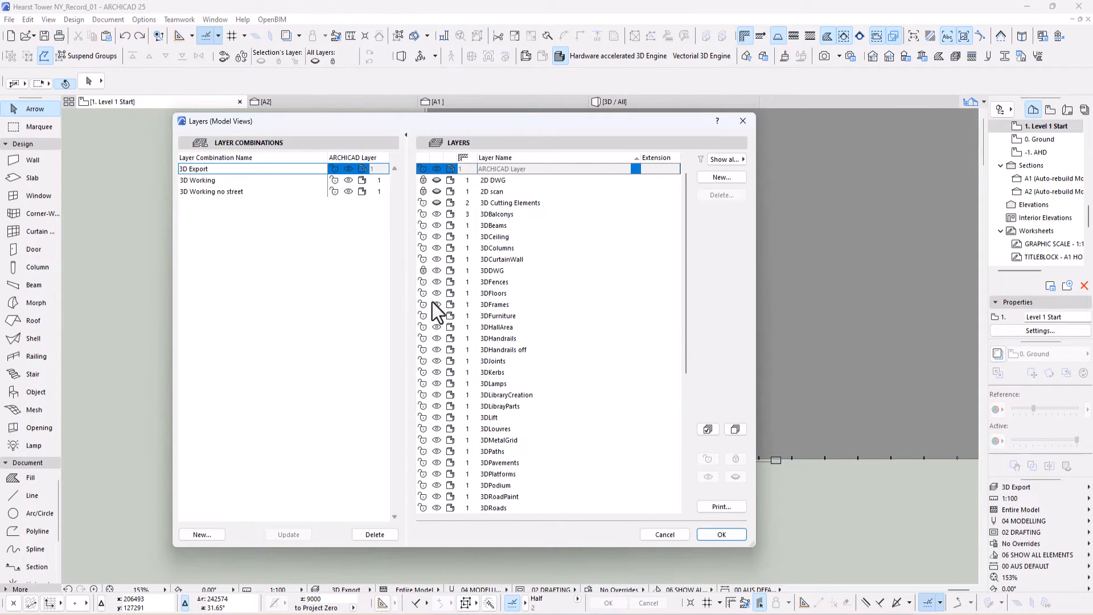
pyautogui.click(212, 181)
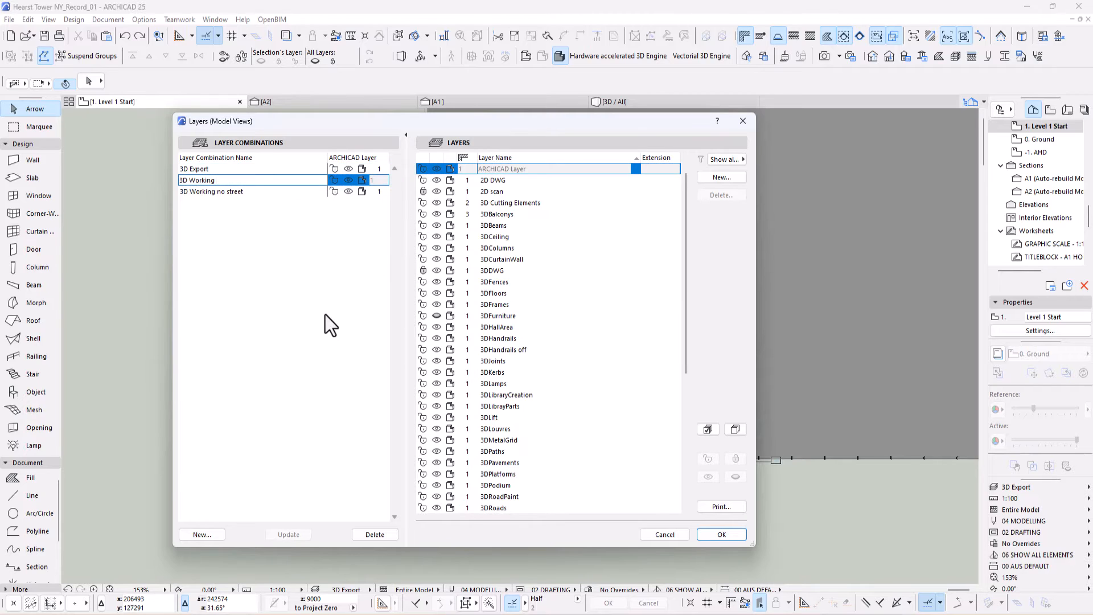
pyautogui.moveTo(219, 181); pyautogui.dragTo(147, 179)
pyautogui.hotkey('ctrl', 'c')
pyautogui.click(202, 535)
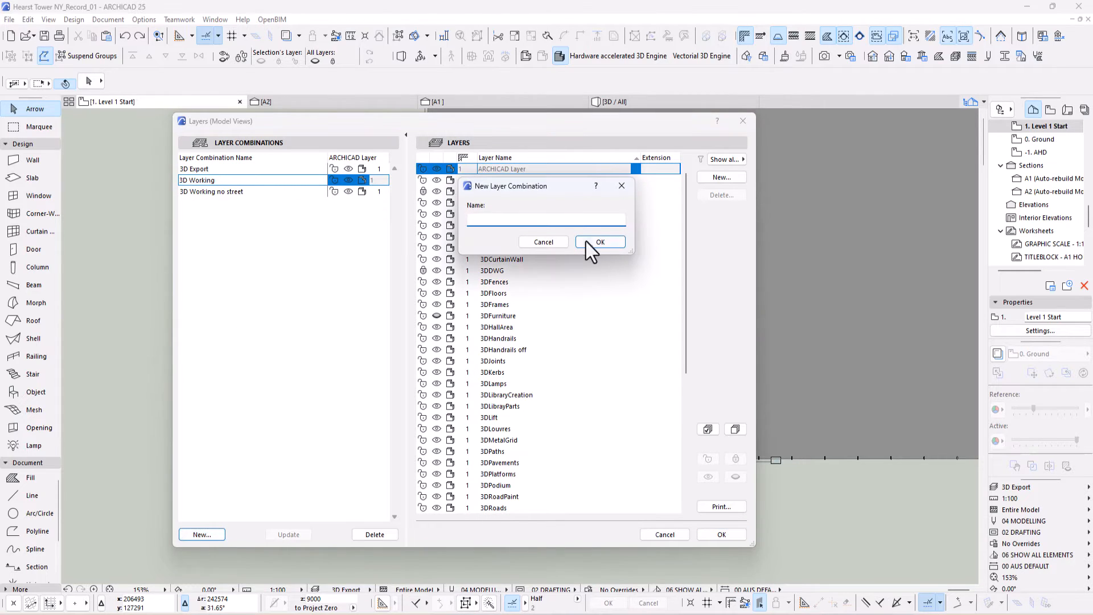
pyautogui.hotkey('ctrl', 'v')
pyautogui.write('Floor off')
pyautogui.click(612, 242)
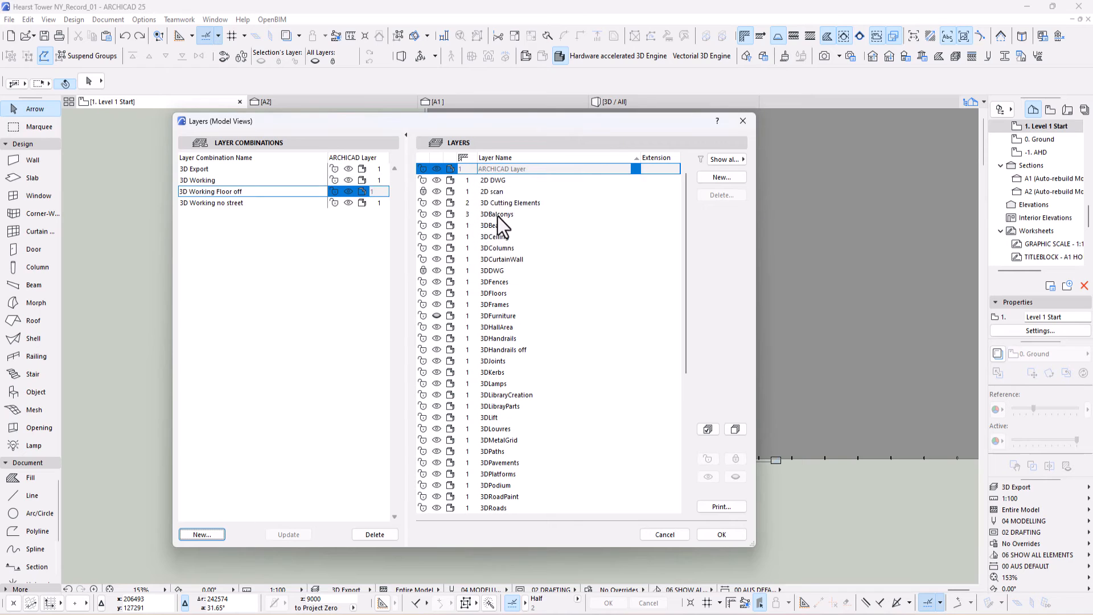
# - Hide the 3D Cutting Elements and 3DFloors layers in 3D Working Floor off, update the combination and apply it to the plan
pyautogui.click(435, 202)
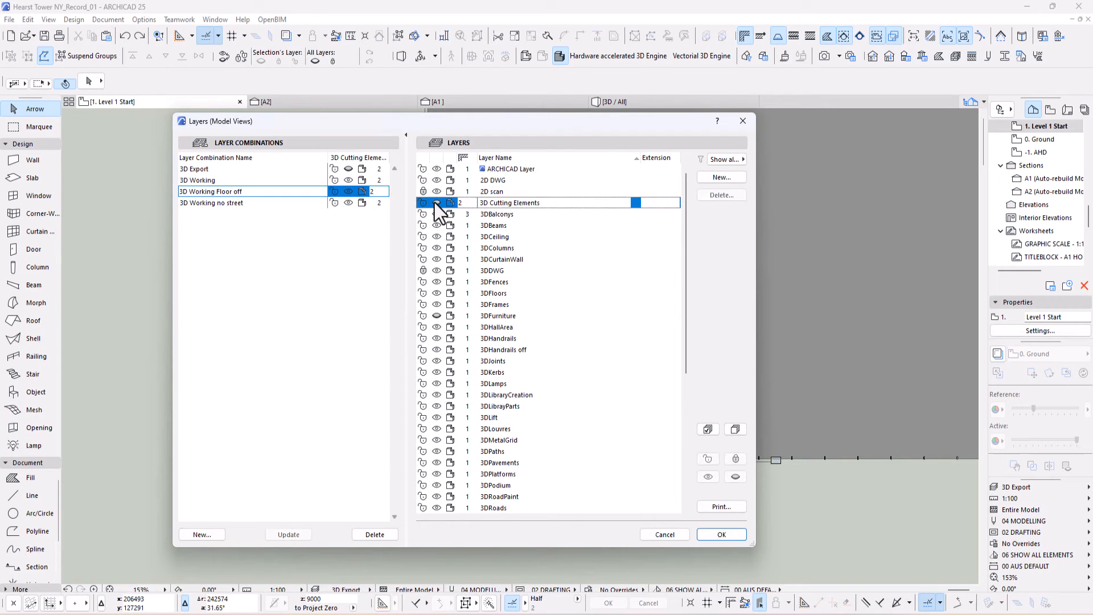
pyautogui.click(438, 292)
pyautogui.click(284, 536)
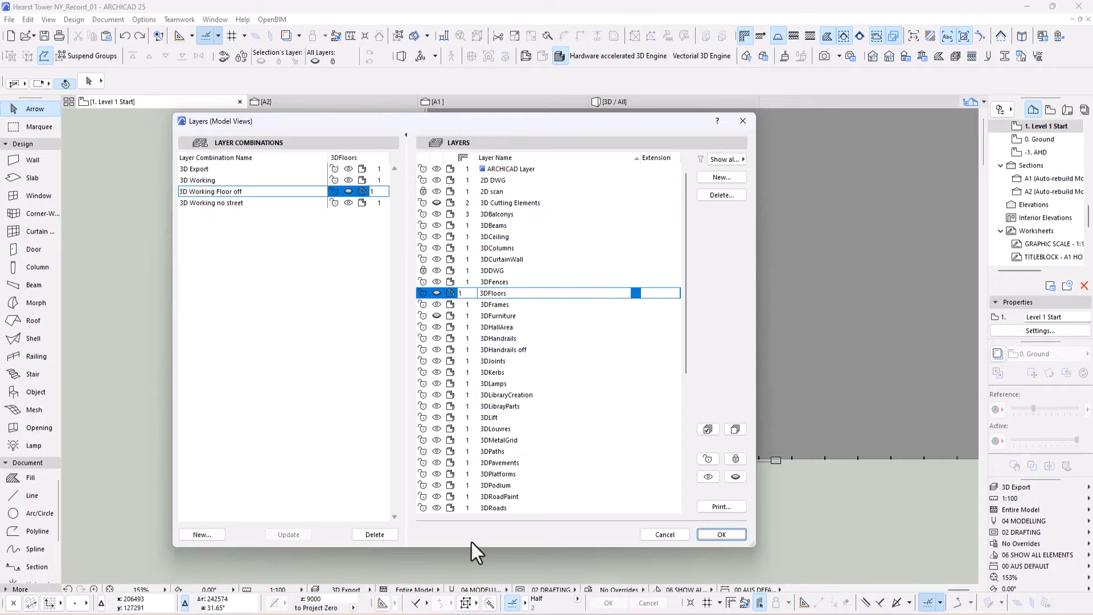
pyautogui.click(733, 537)
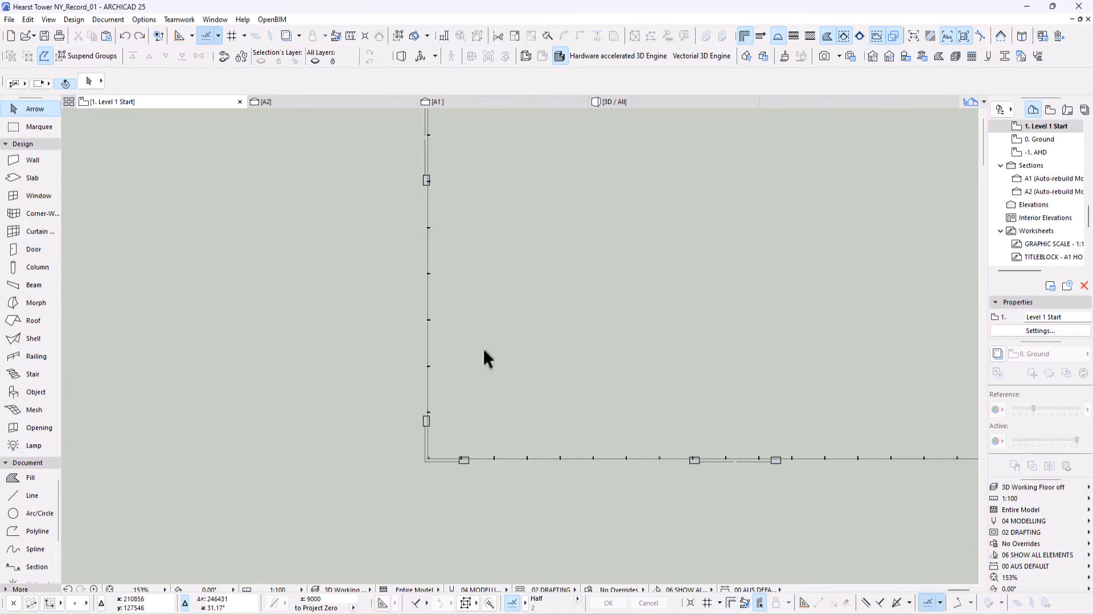
# - Pick up the inner gridded curtain wall's settings for the Curtain Wall tool and open the Level 3 floor plan
pyautogui.moveTo(473, 398); pyautogui.dragTo(481, 365, button='middle')
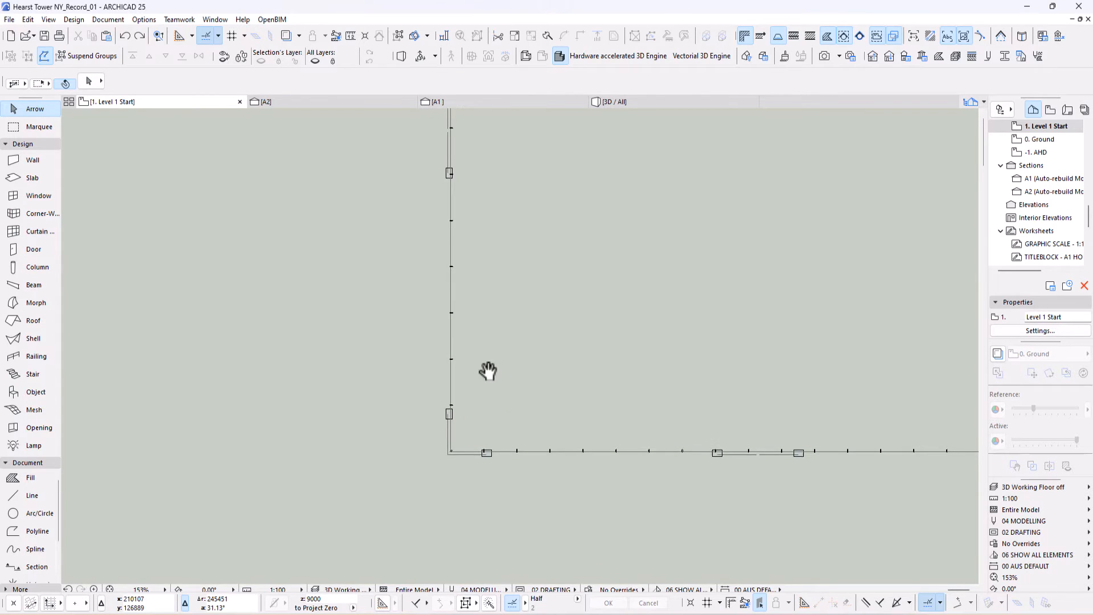
pyautogui.keyDown('alt'); pyautogui.click(451, 361); pyautogui.keyUp('alt')
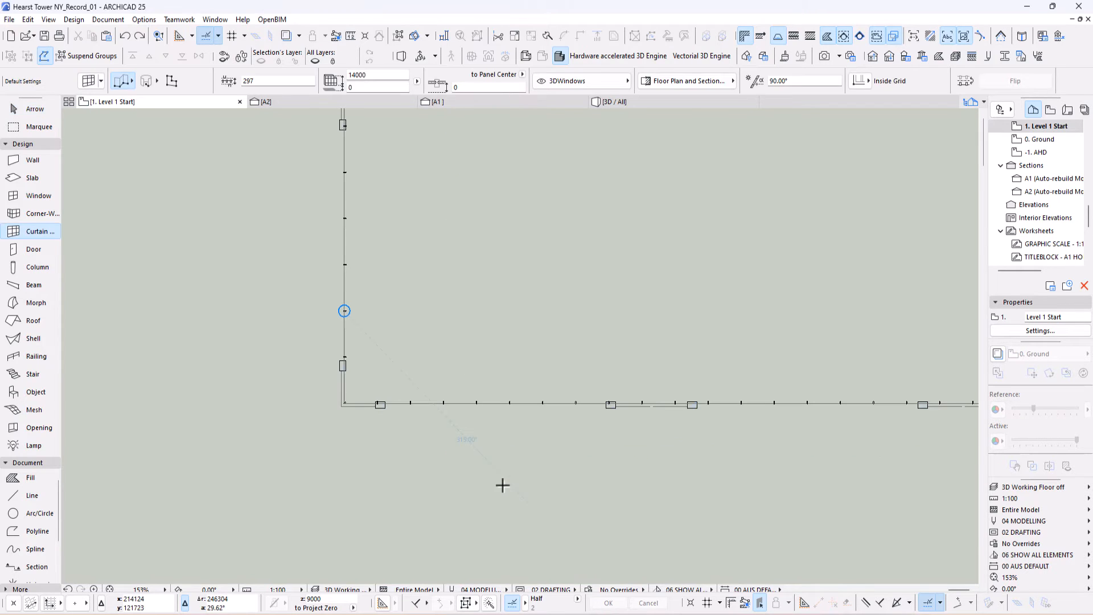
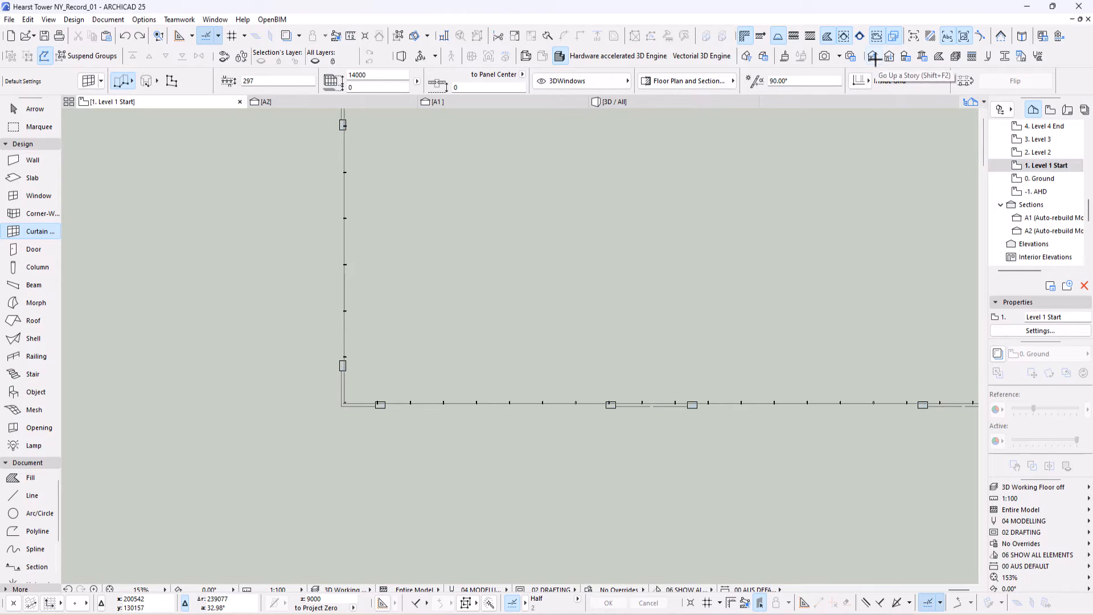
pyautogui.click(873, 57)
pyautogui.click(873, 58)
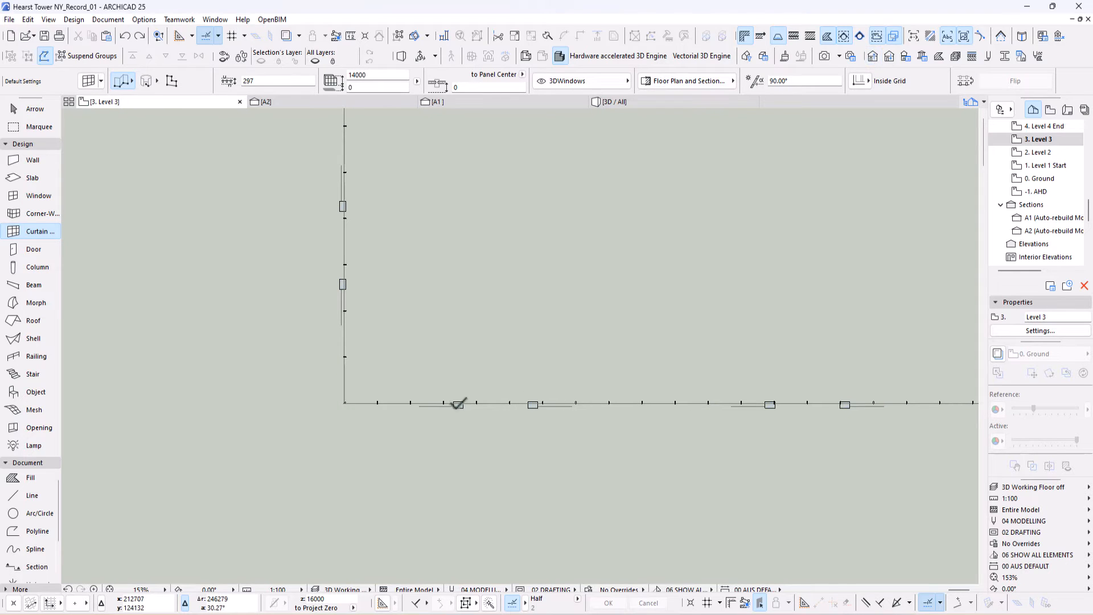
pyautogui.click(873, 57)
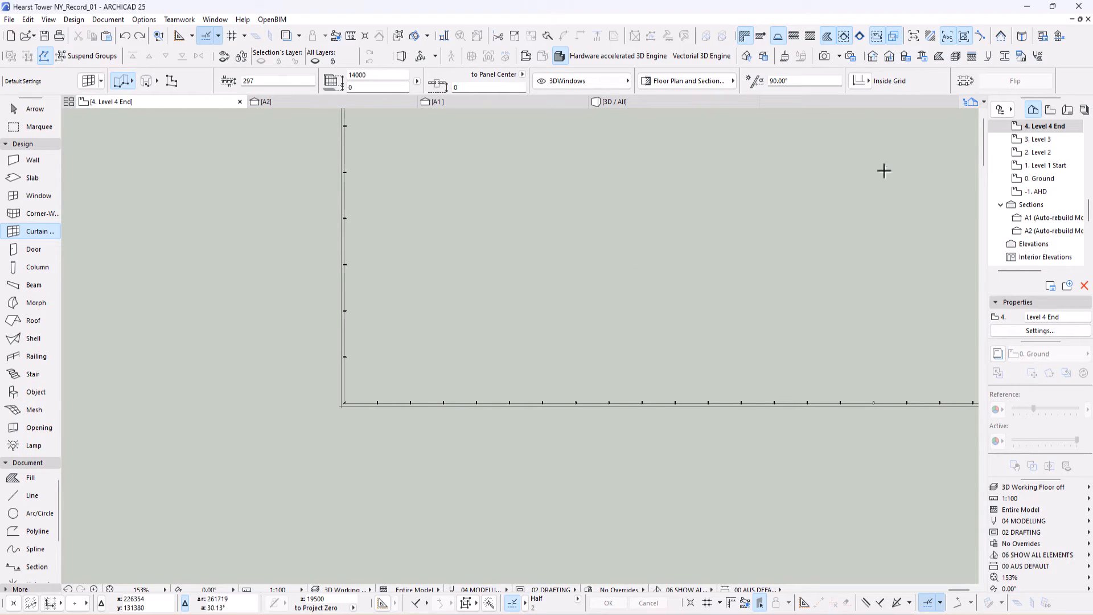
pyautogui.click(889, 59)
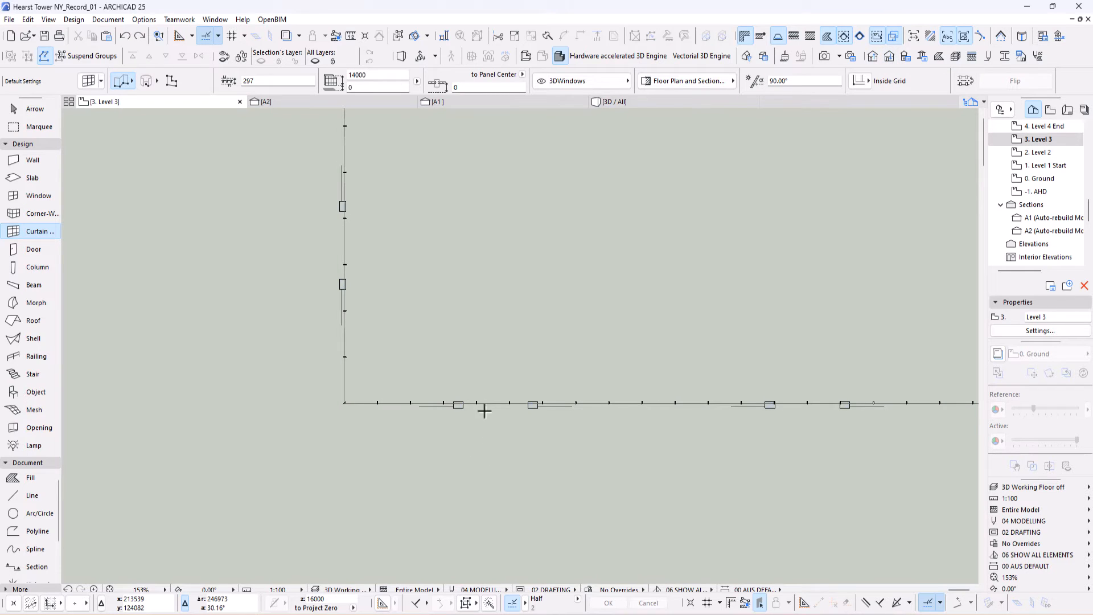
# - Draw a line between the facing outer corners of the first two diagrid members, with a perpendicular line about 1.4 m long inward from its midpoint
pyautogui.scroll(6, 484, 411)
pyautogui.click(13, 496)
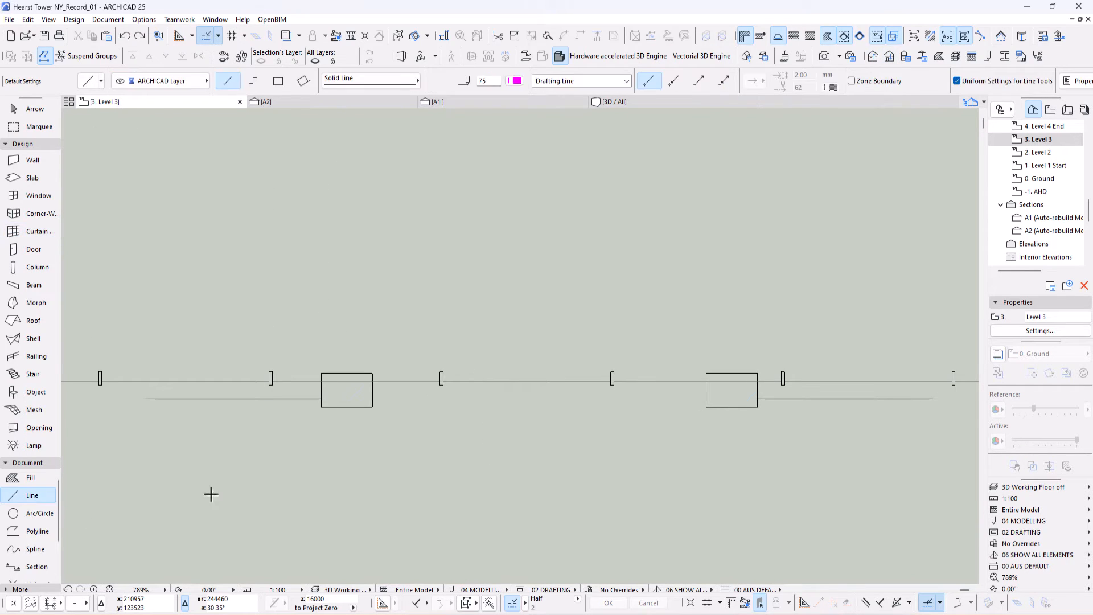
pyautogui.click(373, 407)
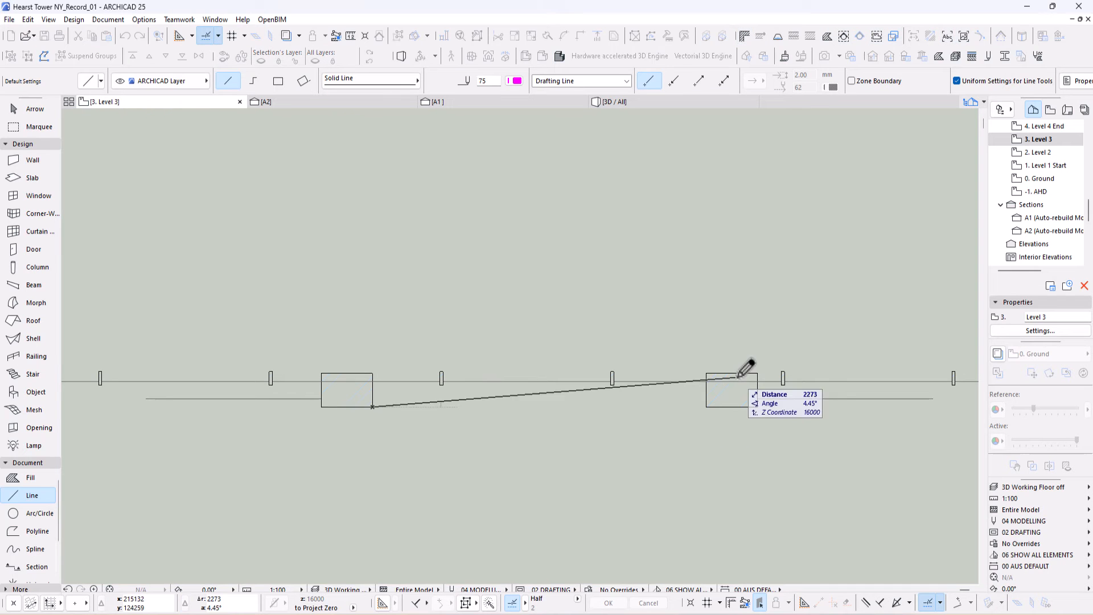
pyautogui.click(706, 407)
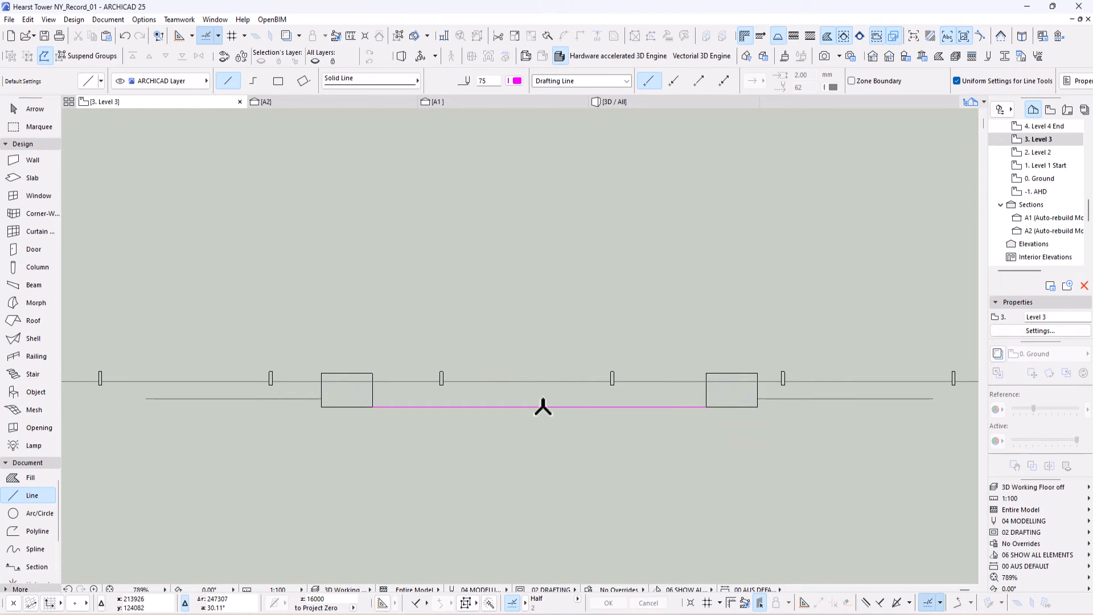
pyautogui.click(540, 406)
pyautogui.scroll(-5, 540, 406)
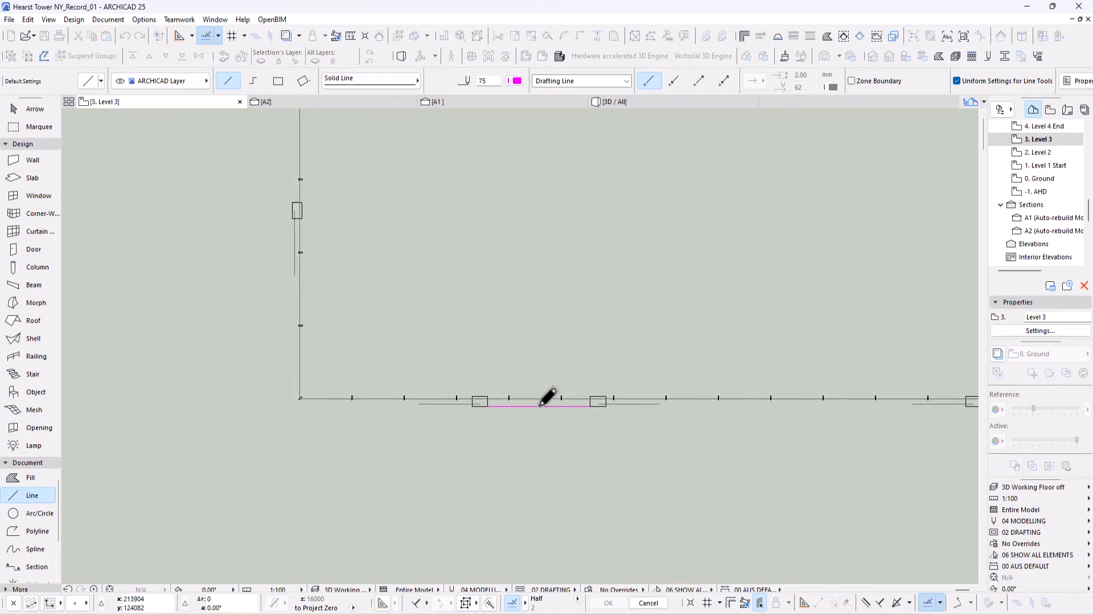
pyautogui.click(538, 340)
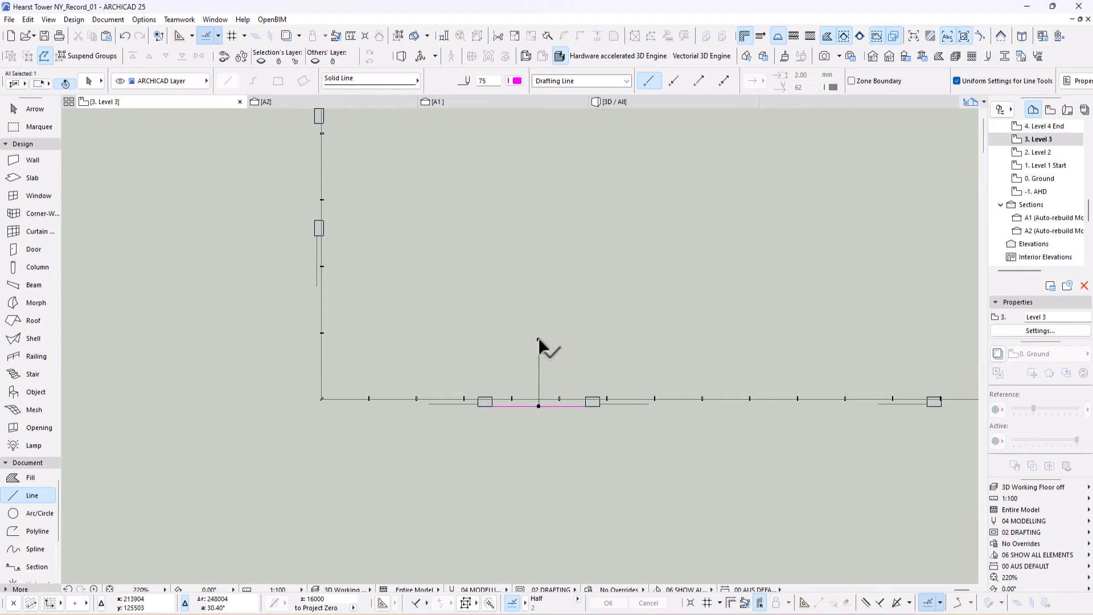
# - Cut both guide lines from Level 3 and paste them at their original location on the Level 1 Start floor plan
pyautogui.keyDown('shift'); pyautogui.click(561, 406); pyautogui.keyUp('shift')
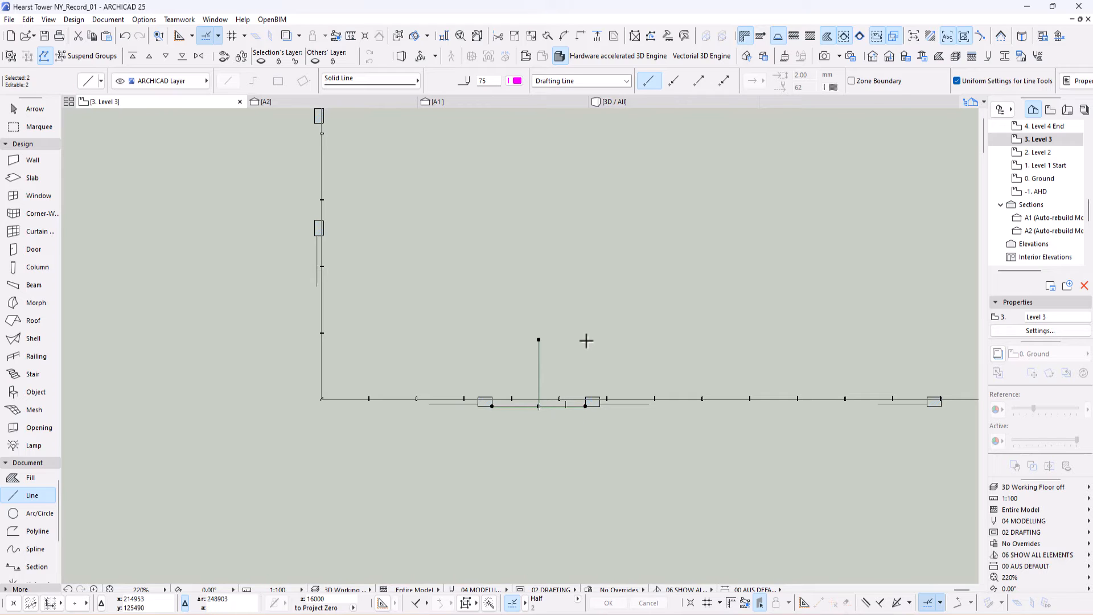
pyautogui.click(29, 23)
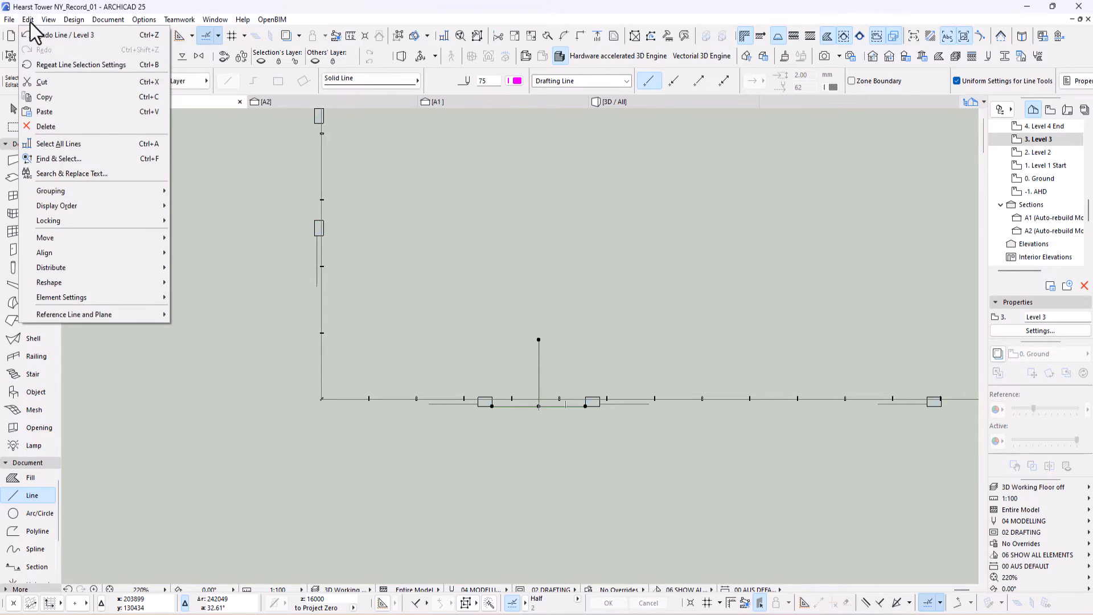
pyautogui.click(40, 82)
pyautogui.doubleClick(1045, 165)
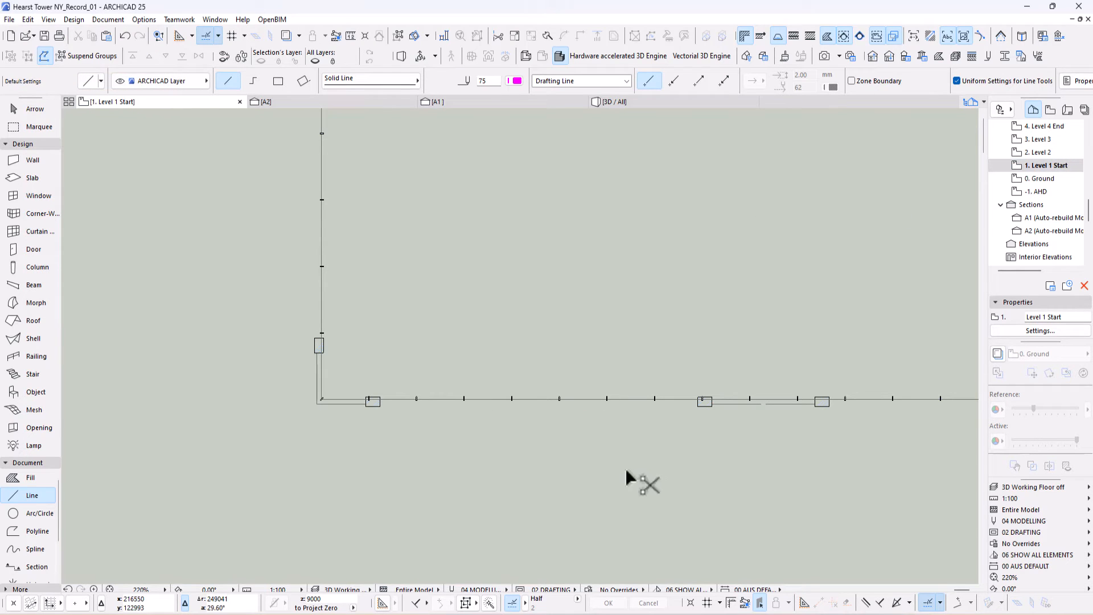
pyautogui.hotkey('ctrl', 'v')
pyautogui.press('Escape')
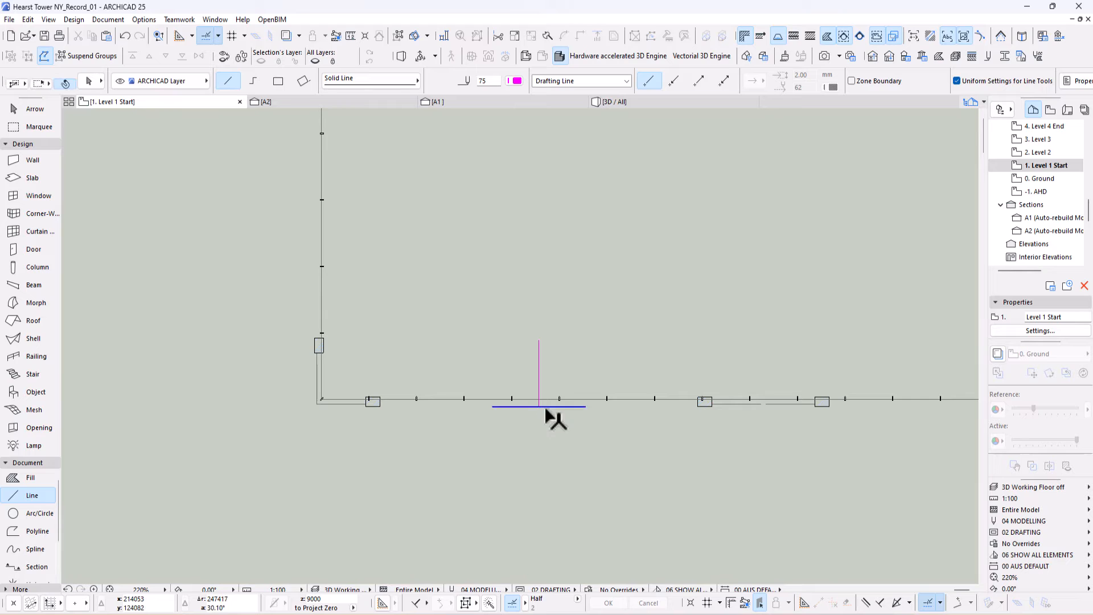
# - Mirror a copy of the two guide lines about the diagonal through the building corner, onto the adjoining facade
pyautogui.keyDown('shift'); pyautogui.click(543, 406); pyautogui.keyUp('shift')
pyautogui.keyDown('shift'); pyautogui.click(539, 387); pyautogui.keyUp('shift')
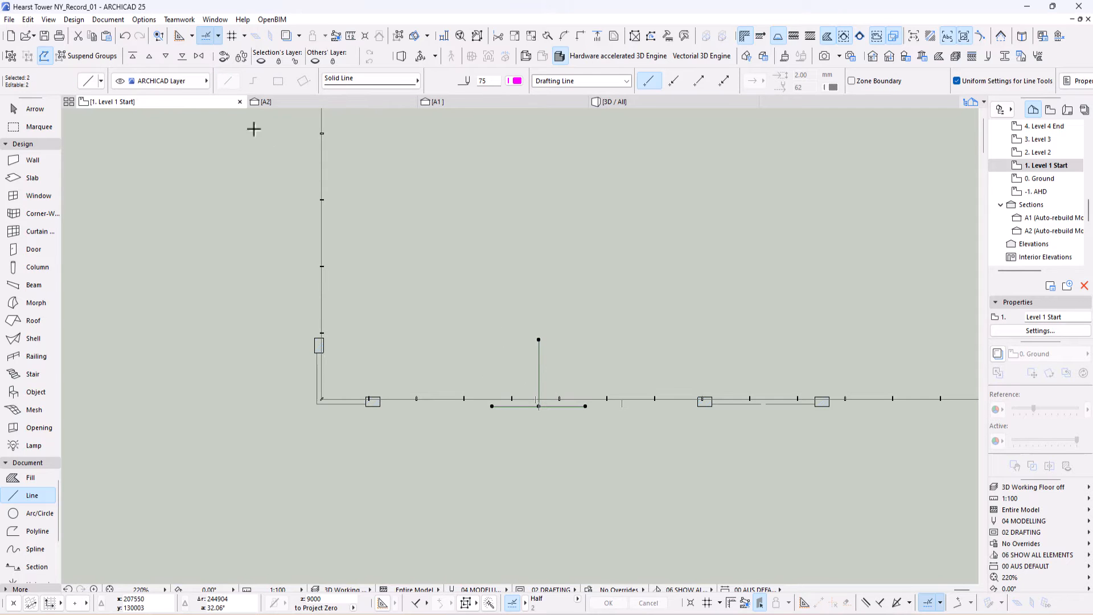
pyautogui.click(27, 20)
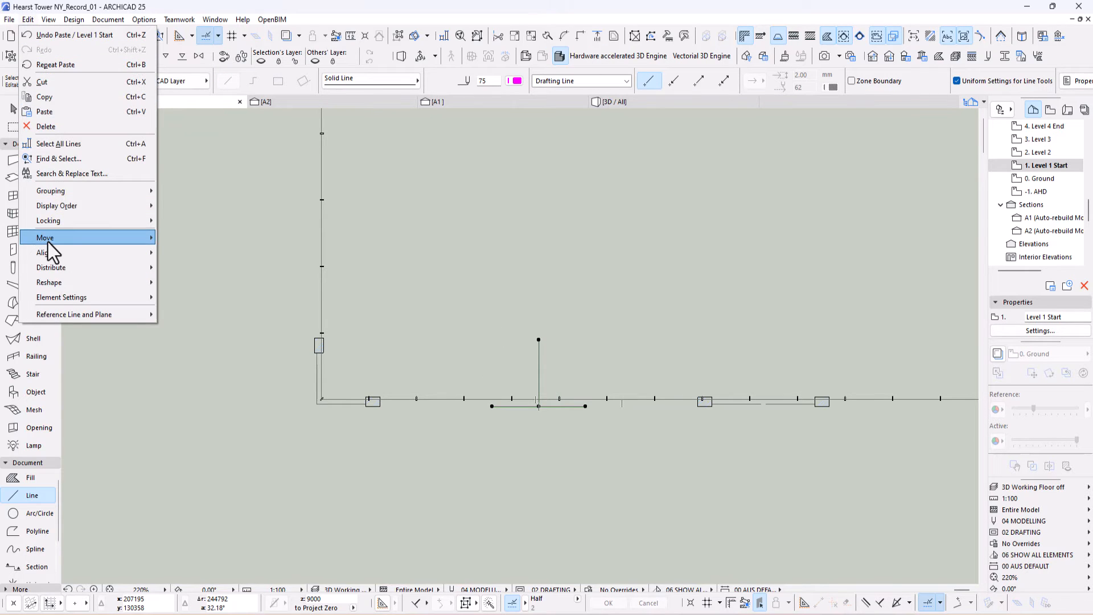
pyautogui.moveTo(49, 242)
pyautogui.click(181, 330)
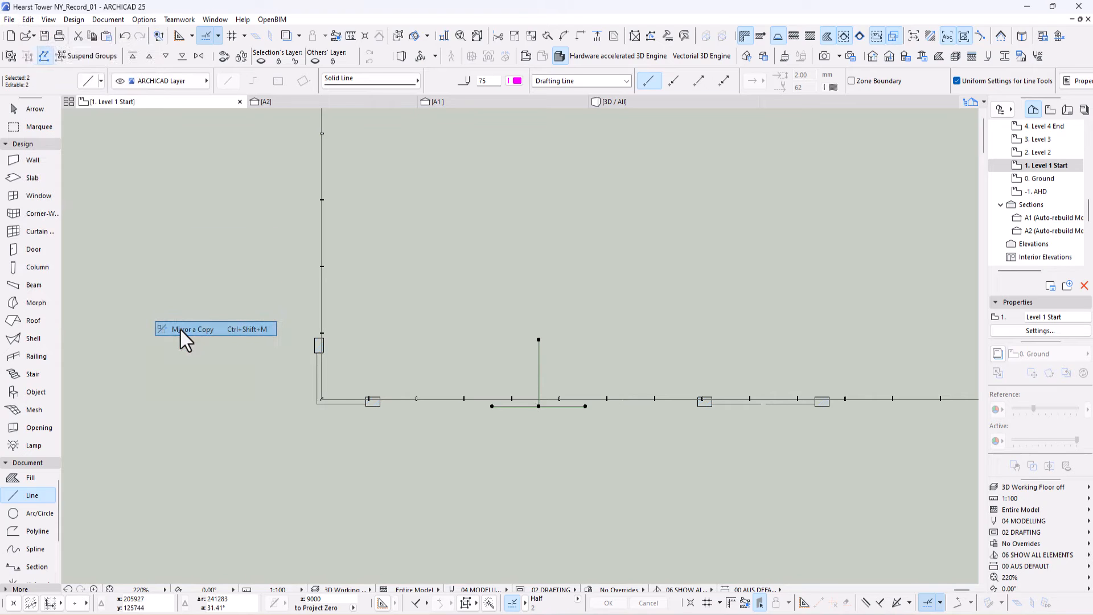
pyautogui.click(314, 406)
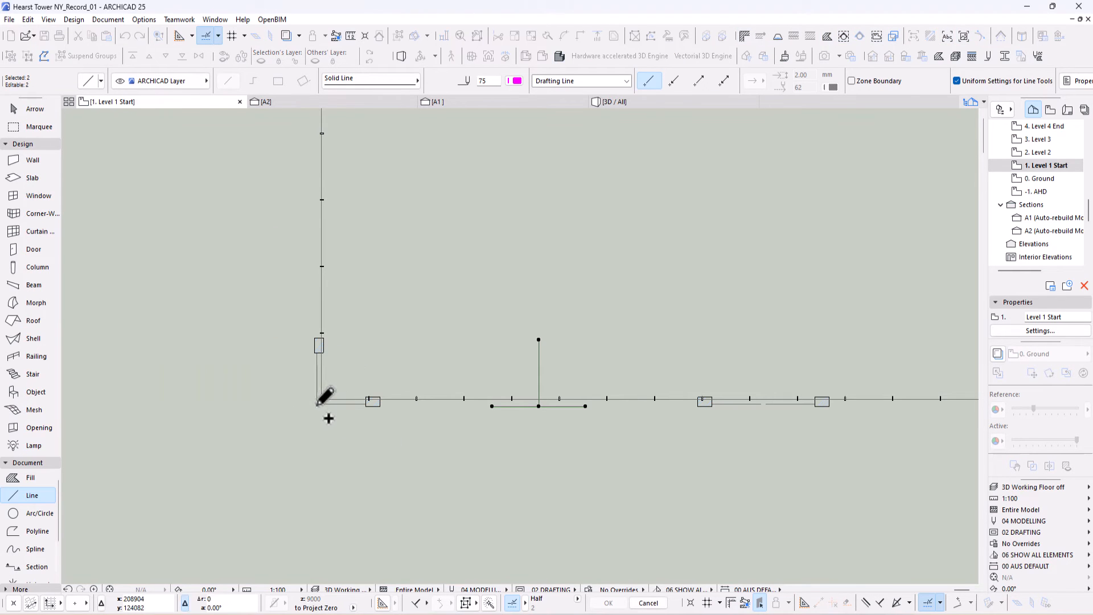
pyautogui.click(377, 366)
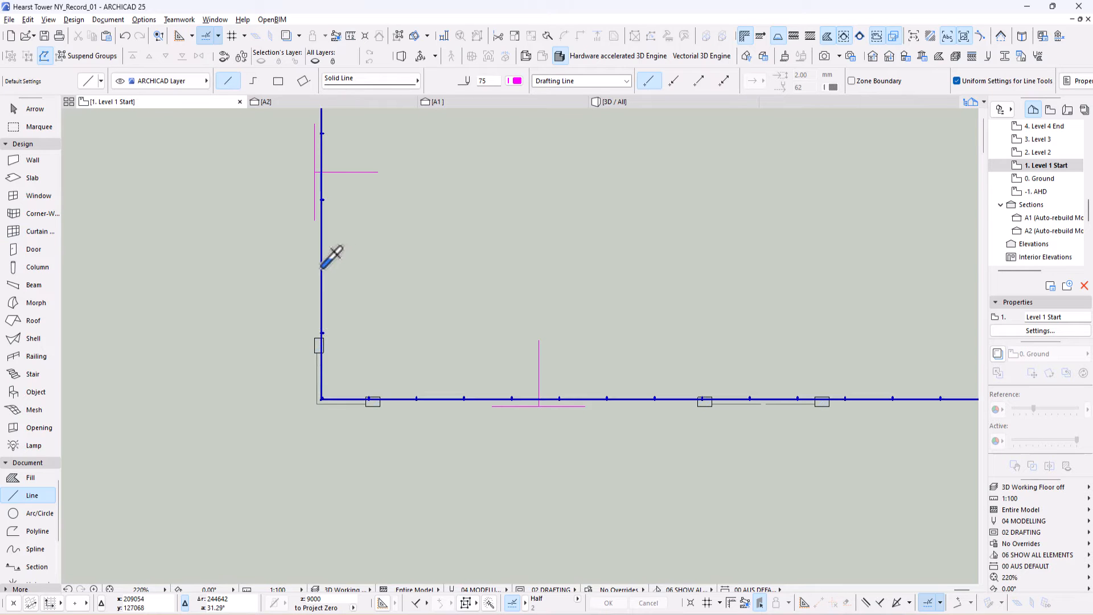
# - Using the inner gridded curtain wall's settings, draw a diagonal curtain wall about 6859 mm long across the corner between the perpendicular guide lines
pyautogui.keyDown('alt'); pyautogui.click(322, 266); pyautogui.keyUp('alt')
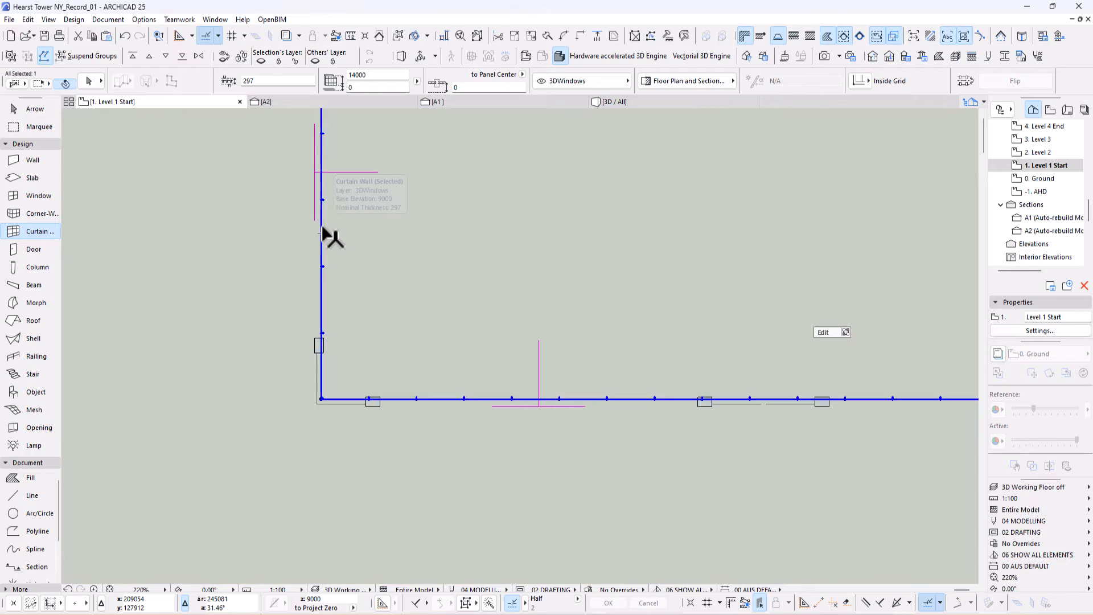
pyautogui.click(322, 173)
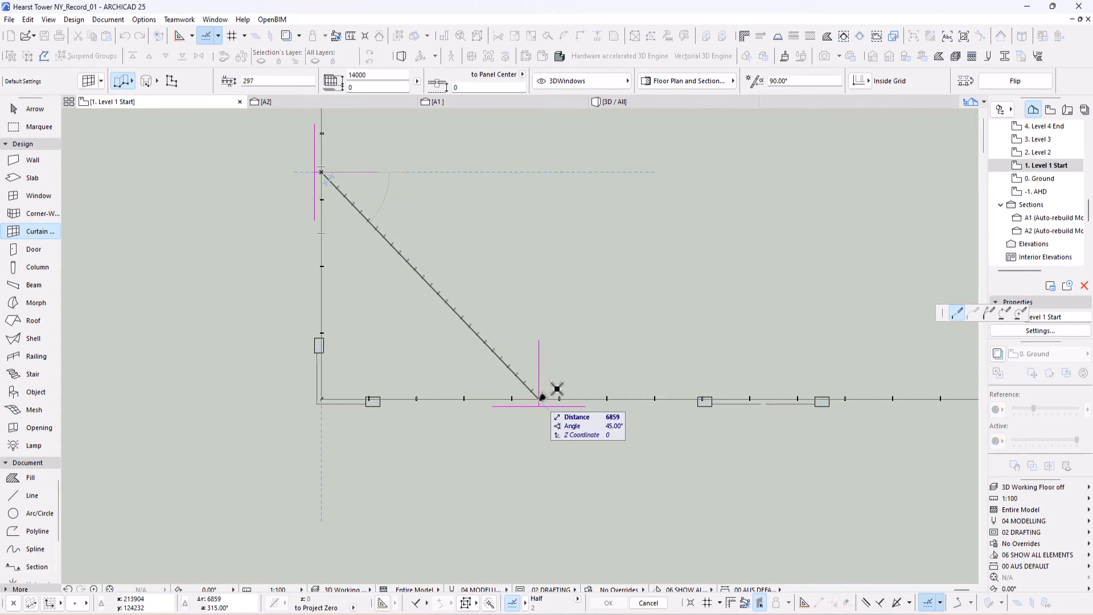
pyautogui.click(541, 398)
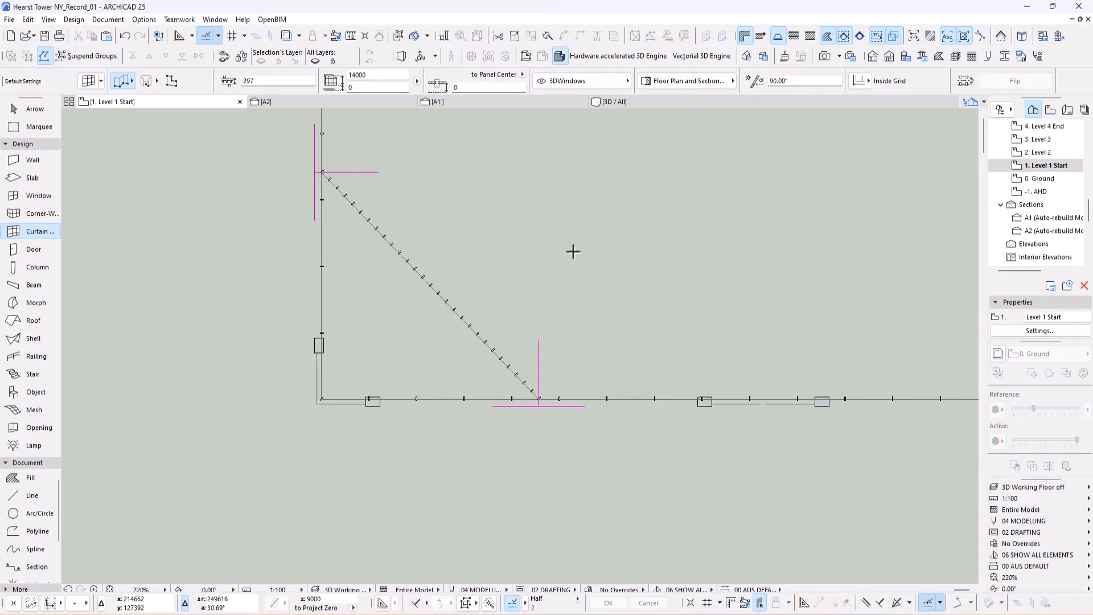
# - In 3D, change the diagonal corner curtain wall's scheme to 7 column divisions and accept the settings
pyautogui.press('F3')
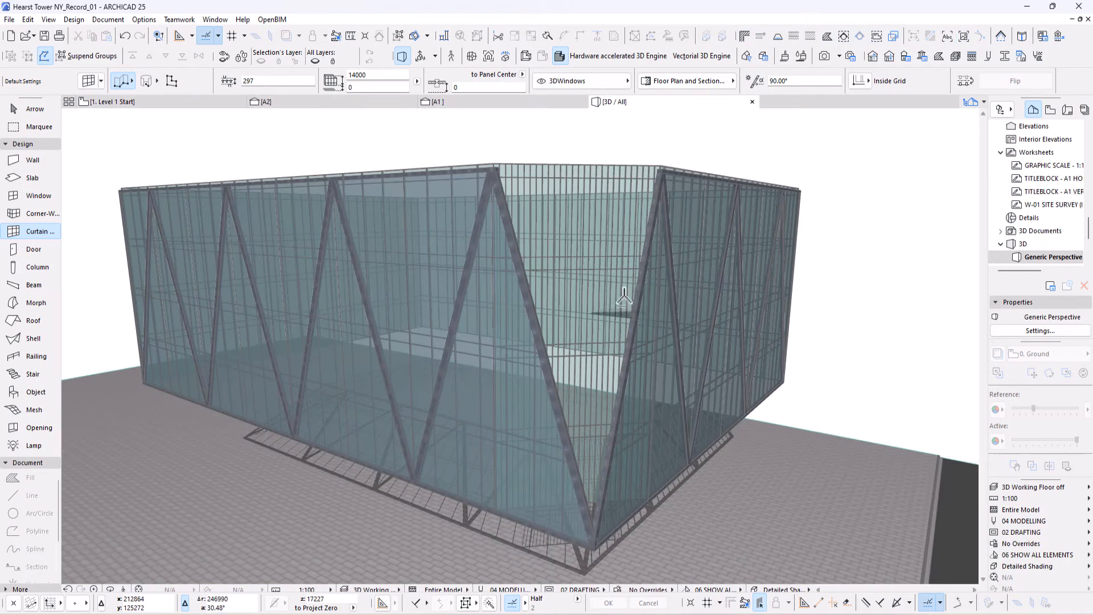
pyautogui.scroll(5, 624, 294)
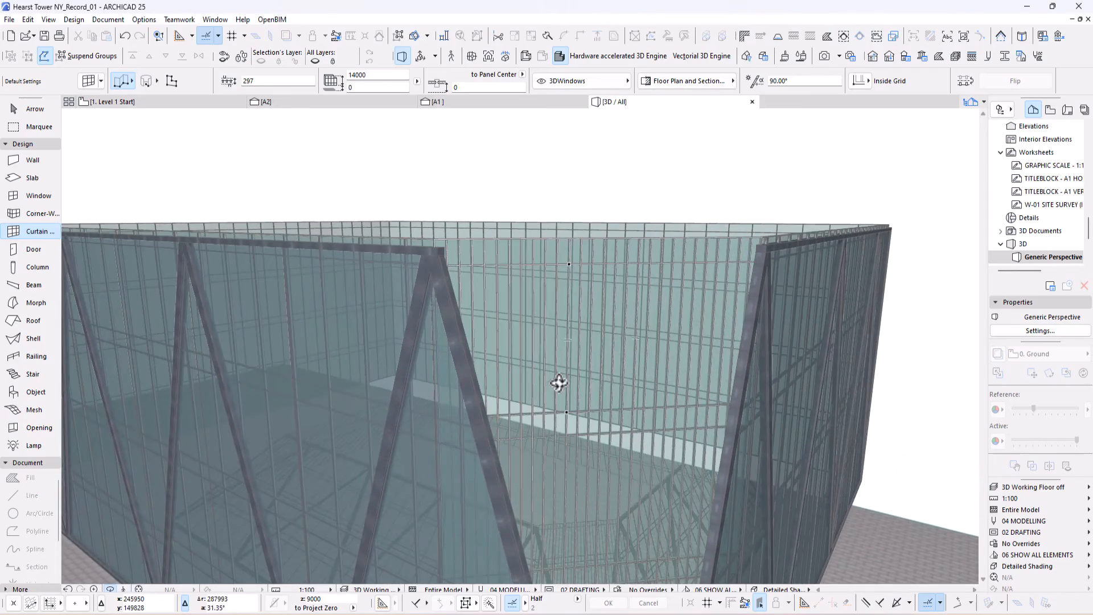
pyautogui.keyDown('shift'); pyautogui.moveTo(559, 383); pyautogui.dragTo(632, 384, button='middle'); pyautogui.keyUp('shift')
pyautogui.scroll(4, 513, 377)
pyautogui.moveTo(598, 395); pyautogui.dragTo(541, 343)
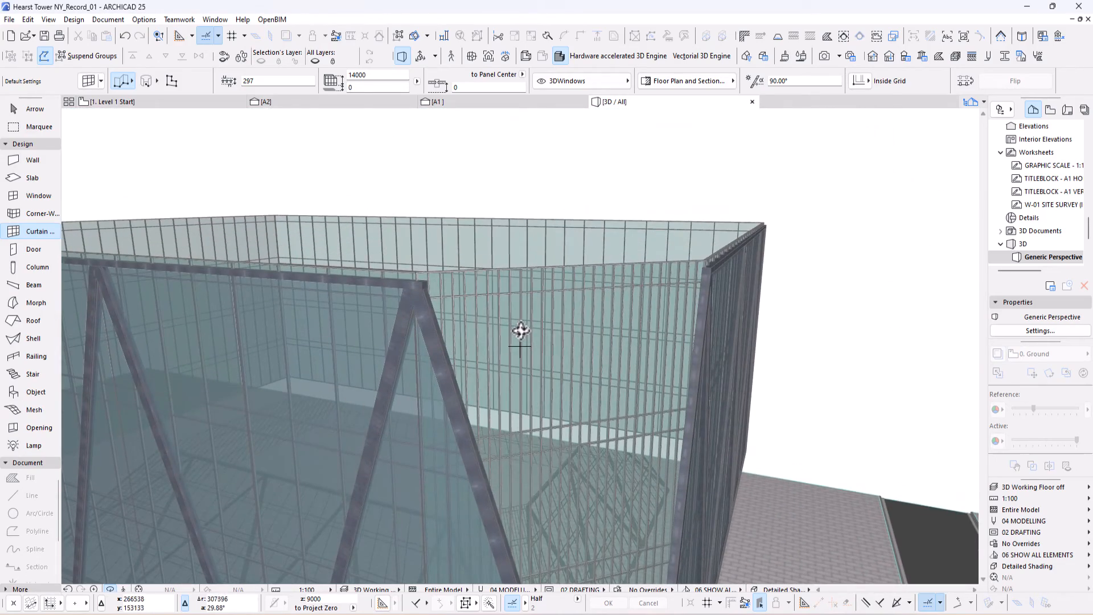
pyautogui.click(522, 288)
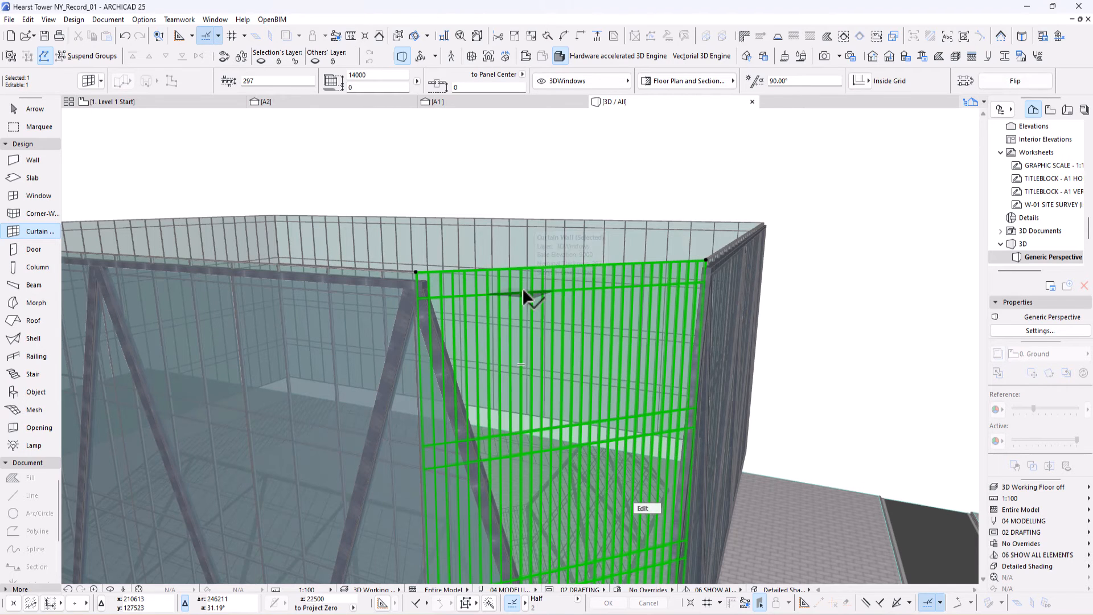
pyautogui.click(97, 86)
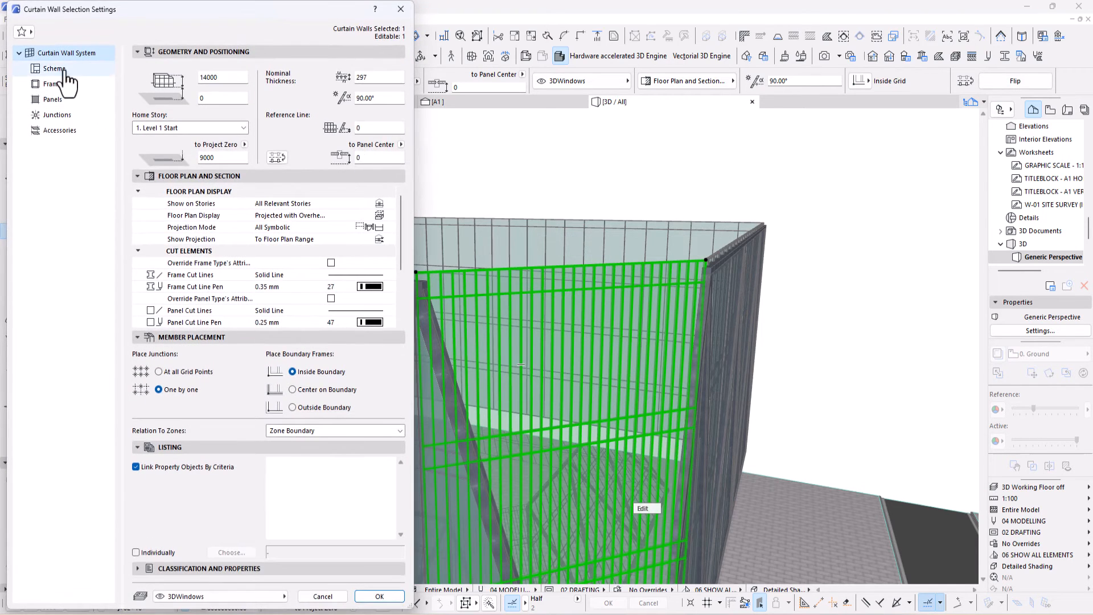
pyautogui.click(65, 71)
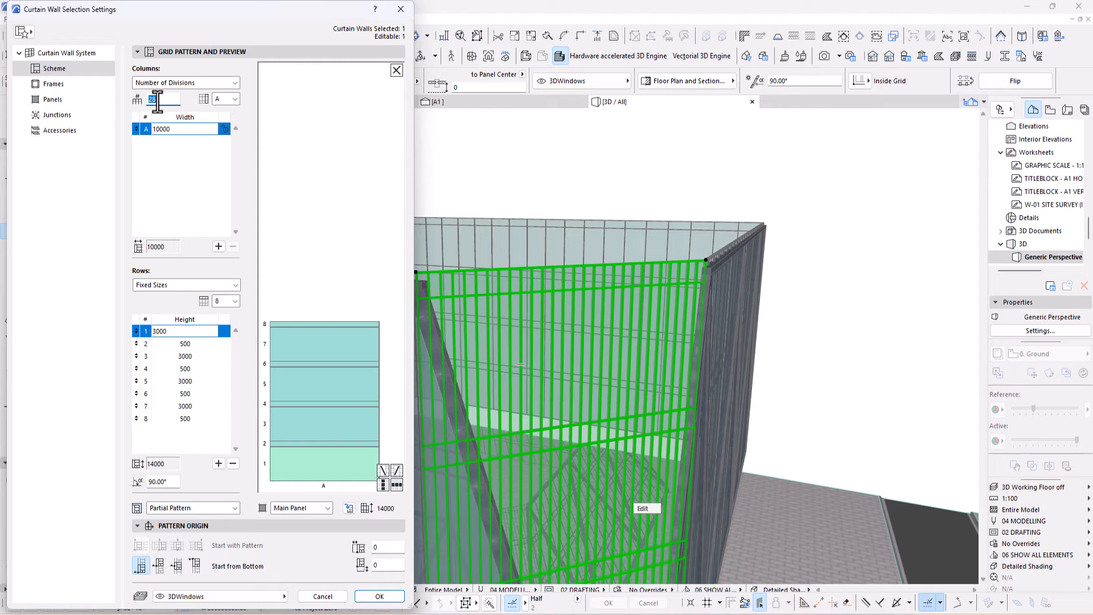
pyautogui.press('Return')
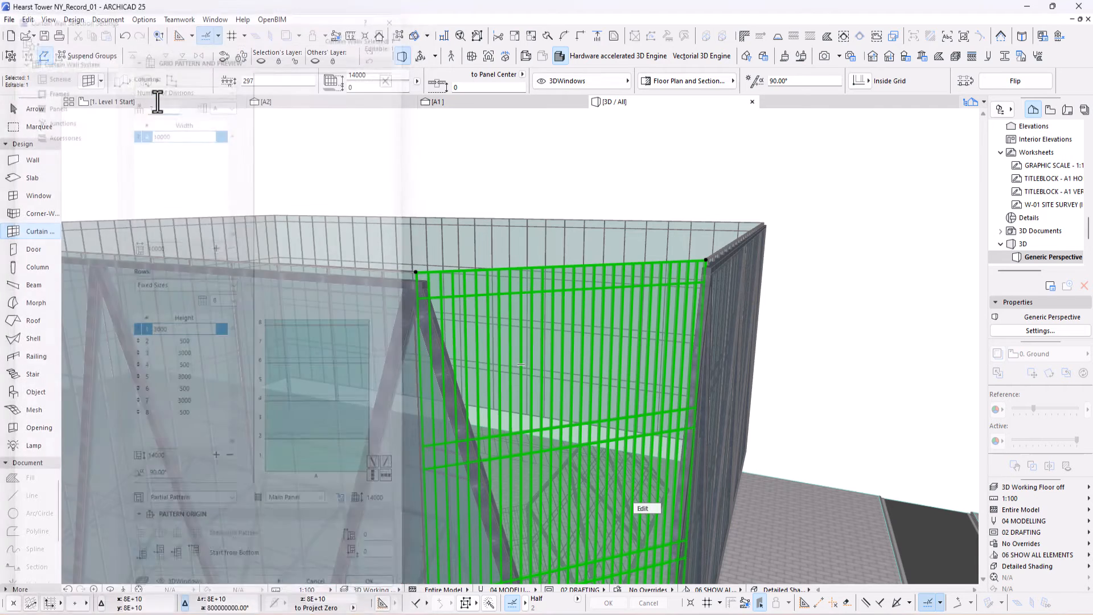
pyautogui.scroll(5, 722, 326)
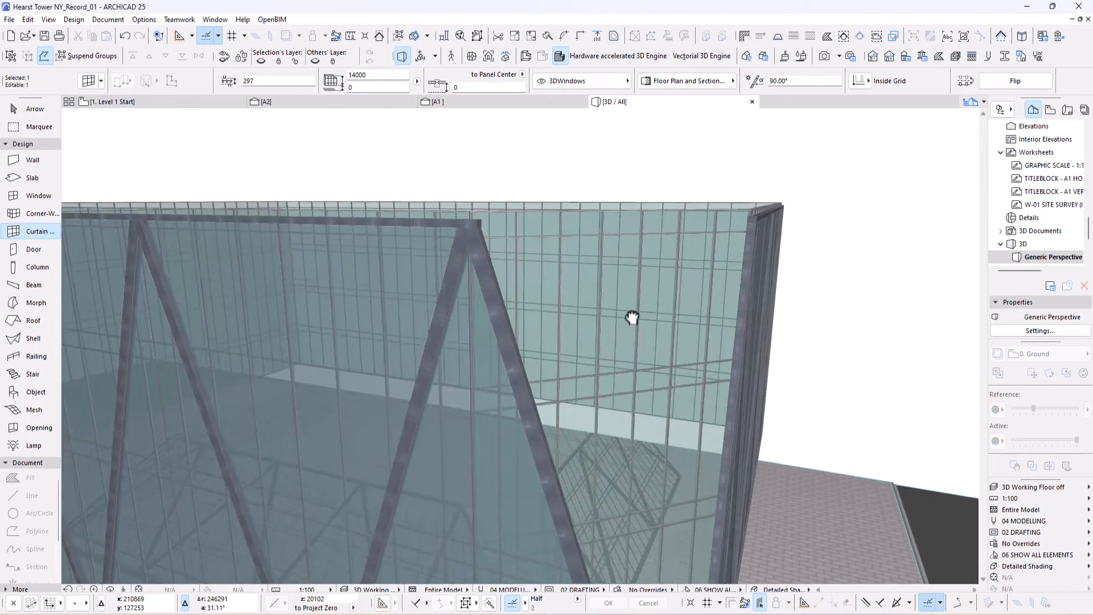
pyautogui.moveTo(762, 215); pyautogui.dragTo(454, 417, button='middle')
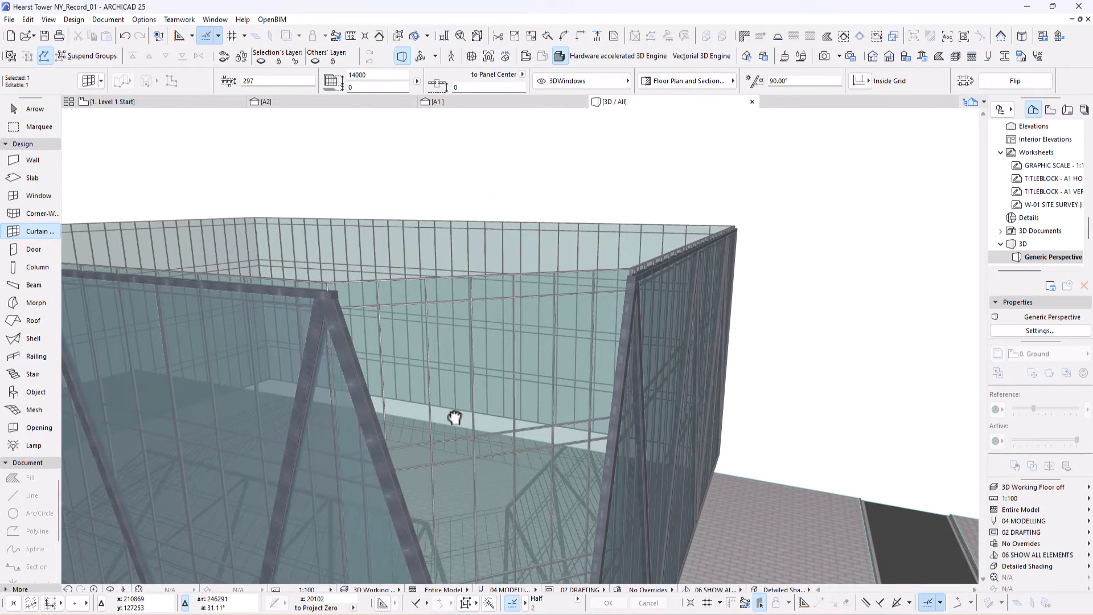
pyautogui.press('Escape')
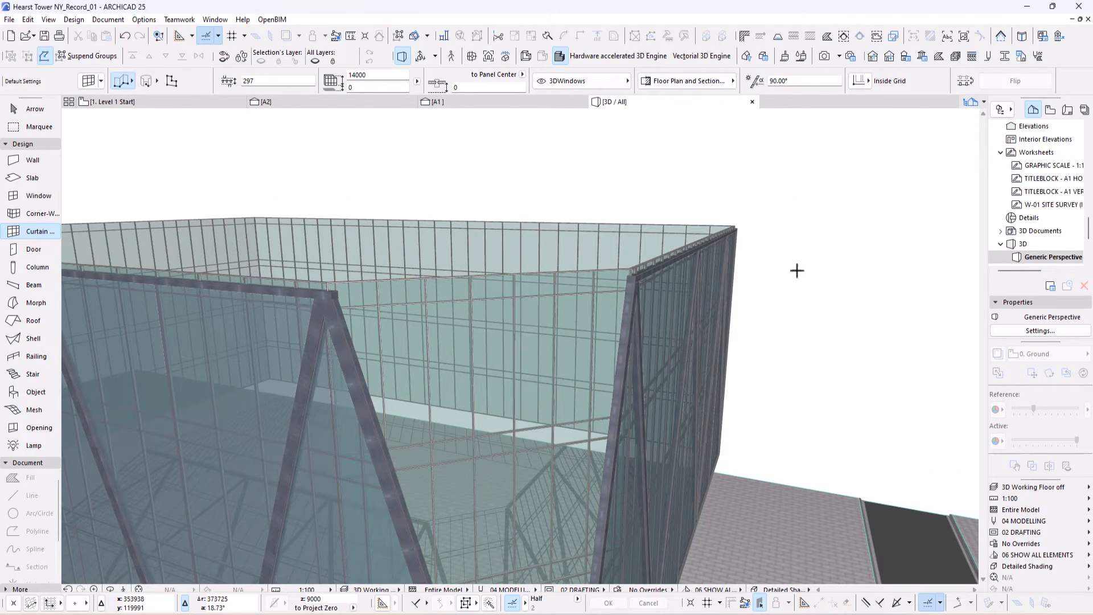
# - Move the diagonal curtain wall by its midpoint to the outer building corner on the Level 1 Start plan, and show it in 3D
pyautogui.keyDown('shift'); pyautogui.moveTo(796, 270); pyautogui.dragTo(617, 369, button='middle'); pyautogui.keyUp('shift')
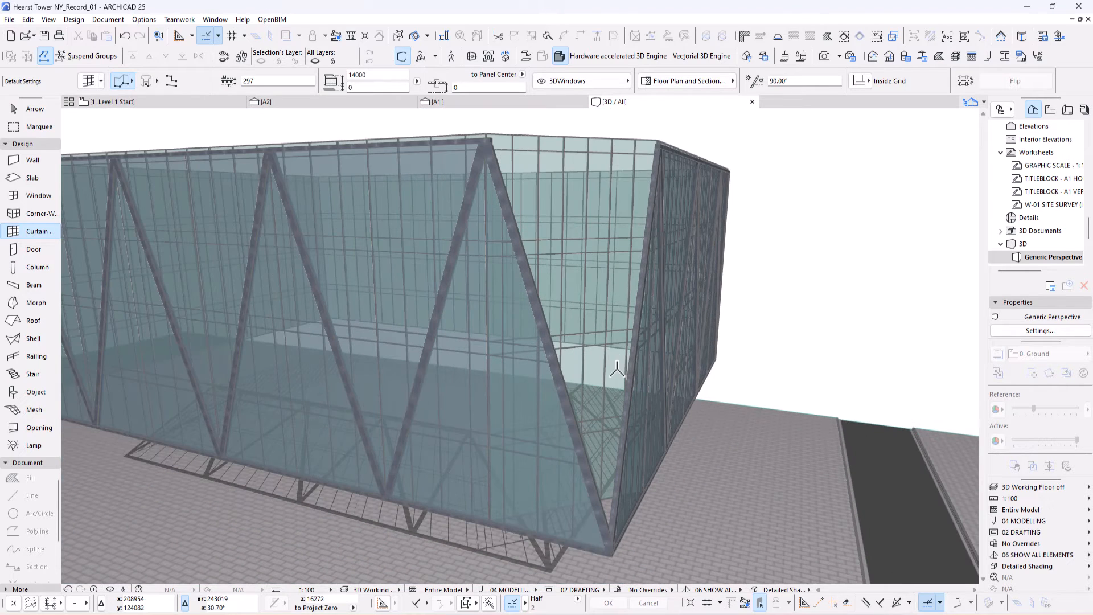
pyautogui.click(609, 154)
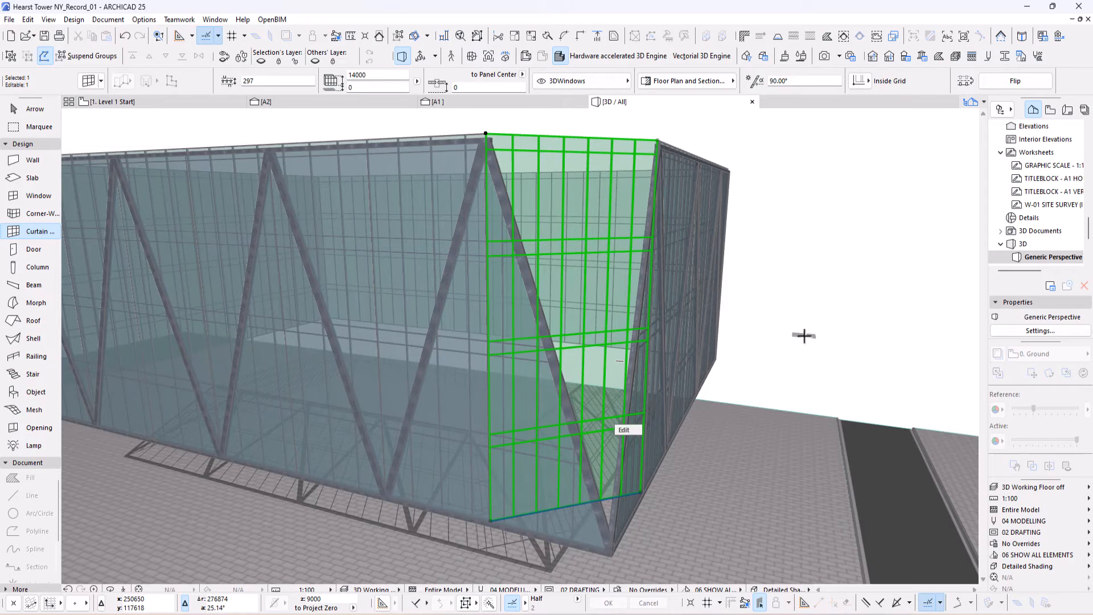
pyautogui.press('F2')
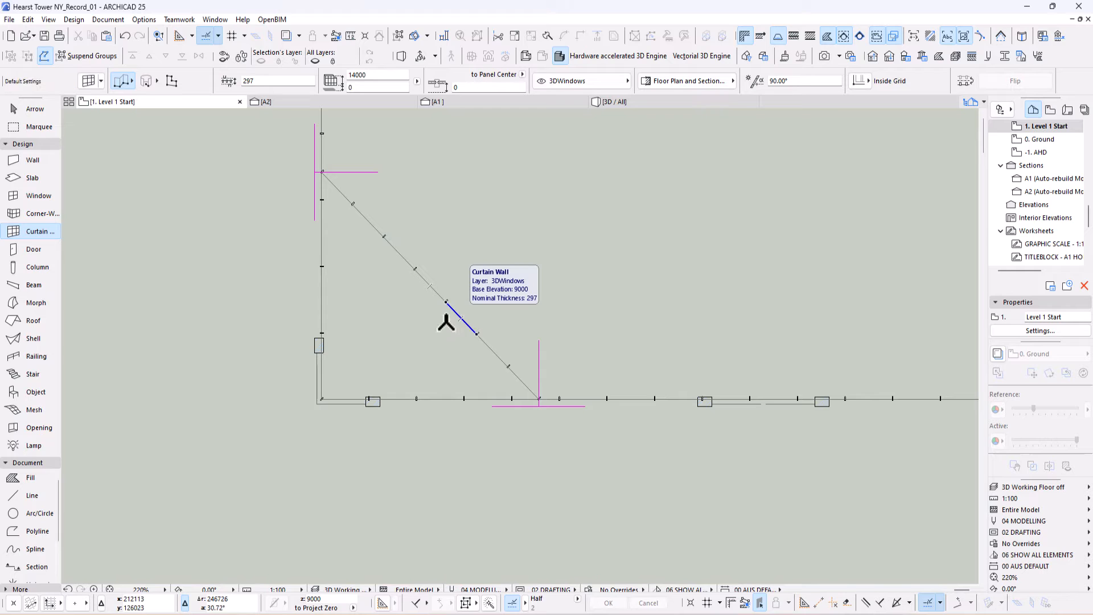
pyautogui.click(440, 296)
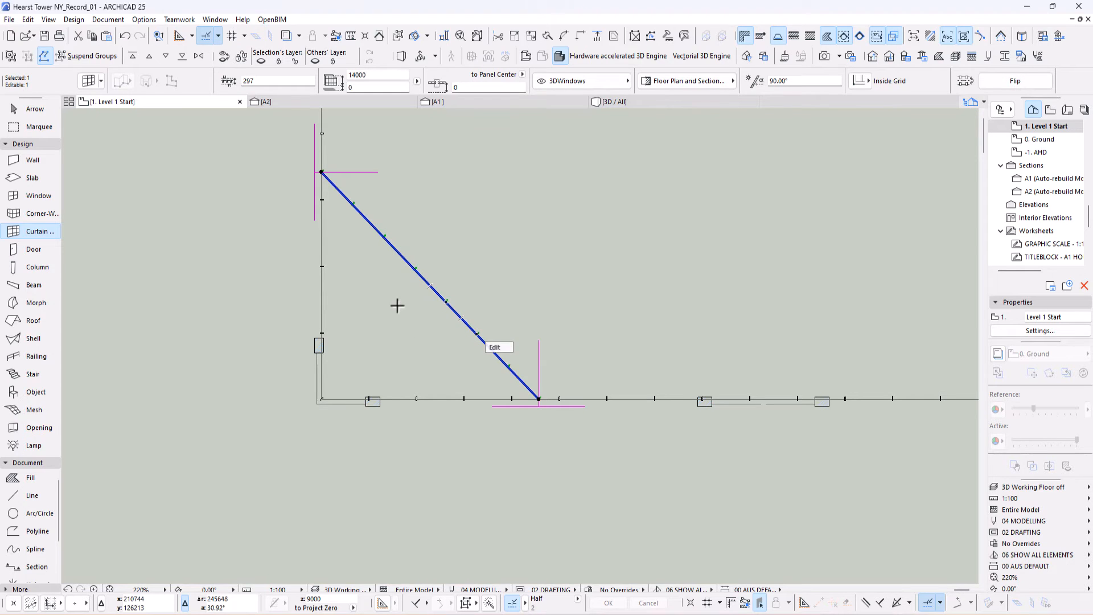
pyautogui.scroll(3, 398, 299)
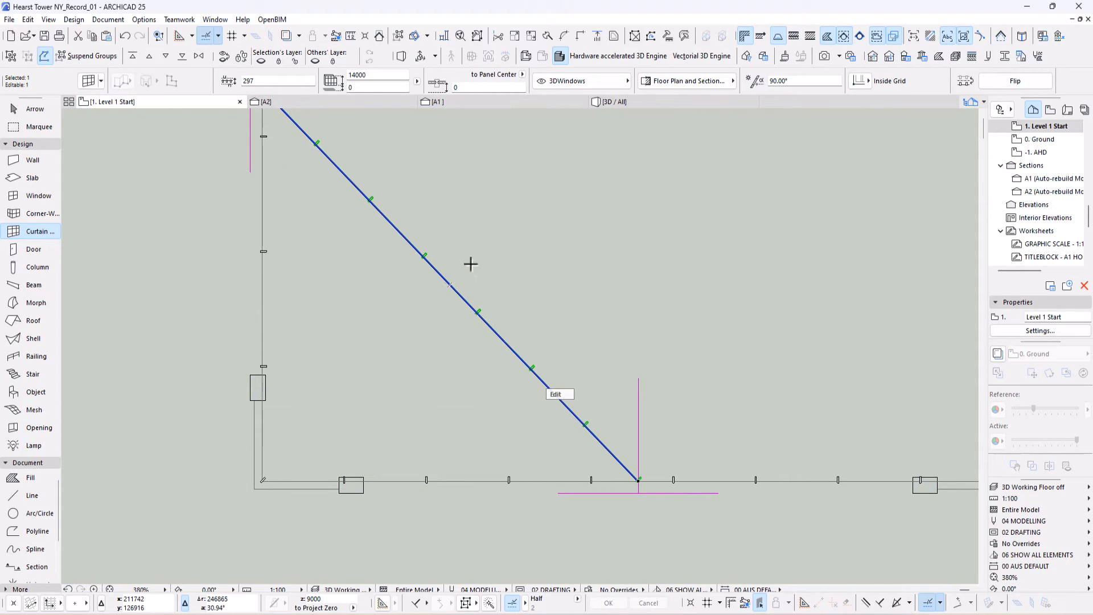
pyautogui.hotkey('ctrl', 'd')
pyautogui.click(450, 285)
pyautogui.moveTo(288, 519); pyautogui.dragTo(485, 411, button='middle')
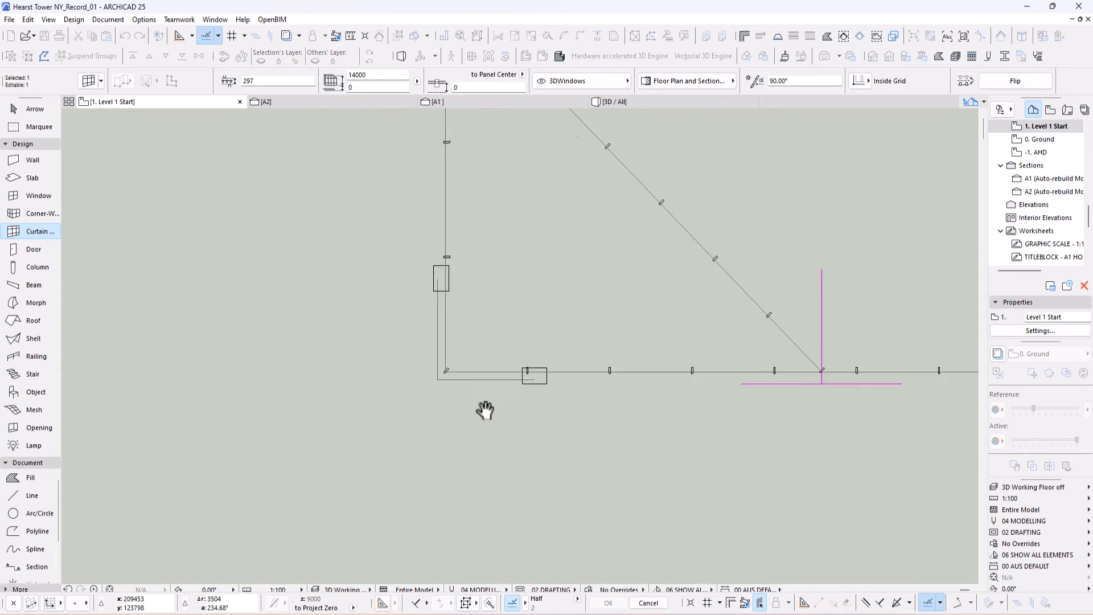
pyautogui.scroll(4, 455, 373)
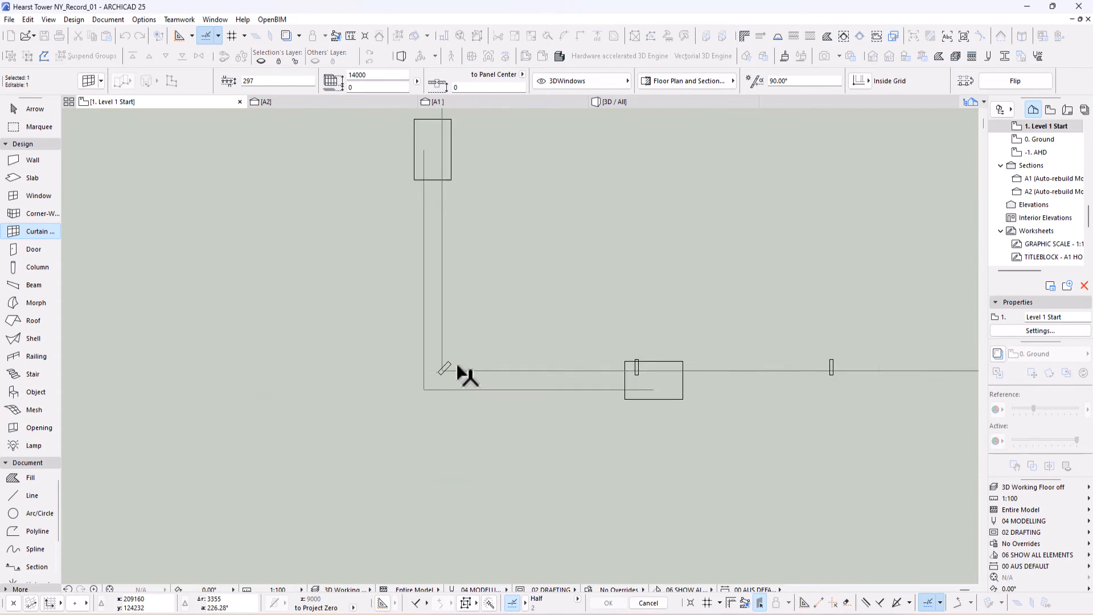
pyautogui.click(422, 391)
pyautogui.press('F3')
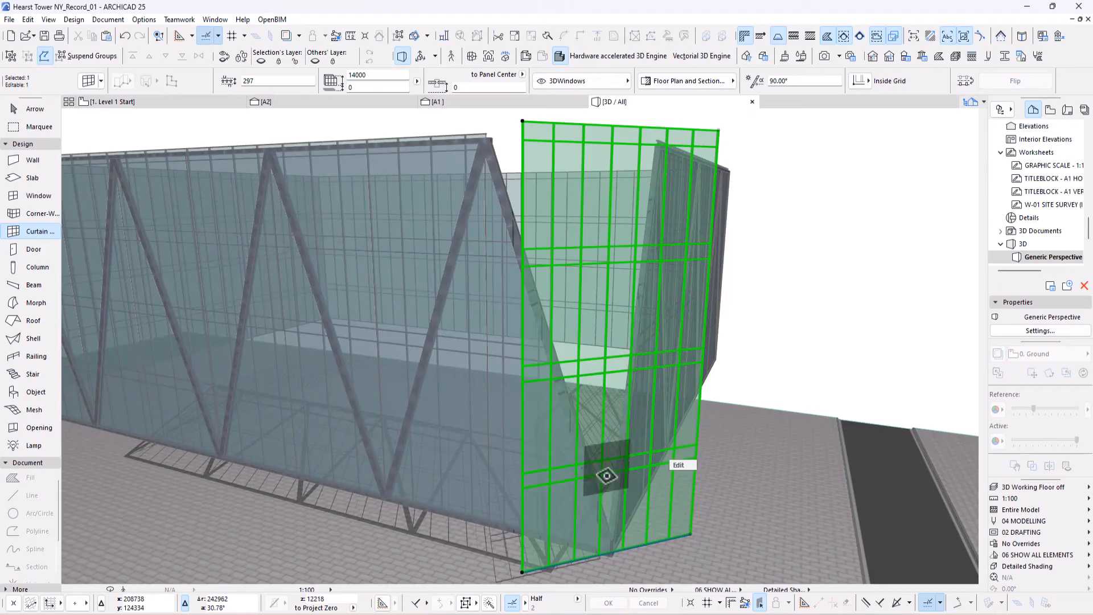
# - Slant the diagonal corner curtain wall from its top corner node to the top end of the adjoining facade frame
pyautogui.moveTo(605, 476); pyautogui.dragTo(538, 509, button='middle')
pyautogui.scroll(2, 515, 430)
pyautogui.scroll(5, 522, 427)
pyautogui.scroll(-5, 516, 486)
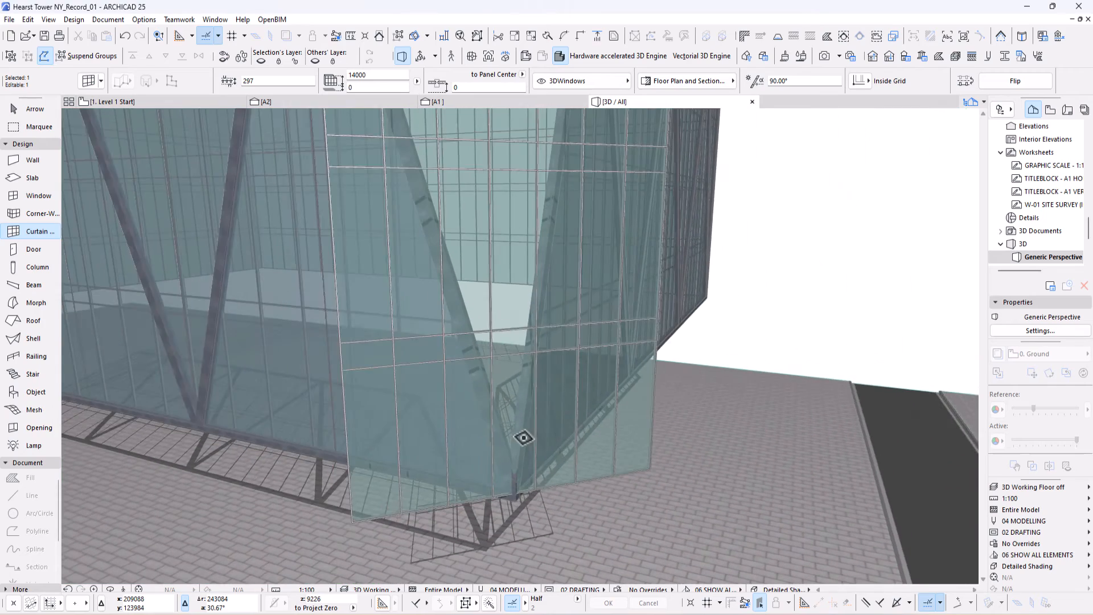
pyautogui.scroll(-1, 524, 437)
pyautogui.keyDown('shift'); pyautogui.moveTo(490, 290); pyautogui.dragTo(585, 305, button='middle'); pyautogui.keyUp('shift')
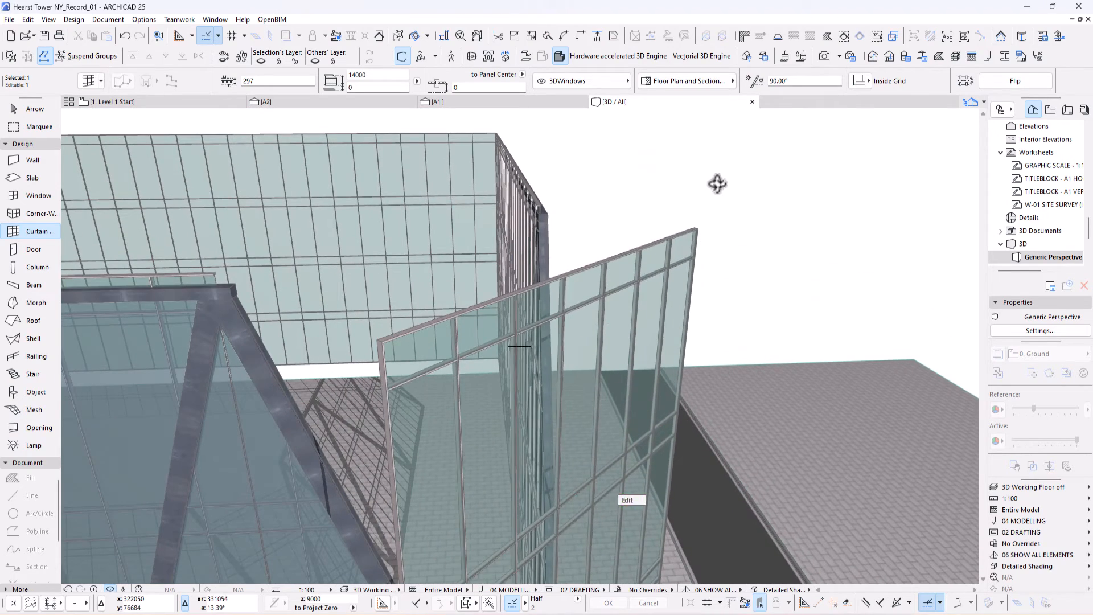
pyautogui.click(696, 225)
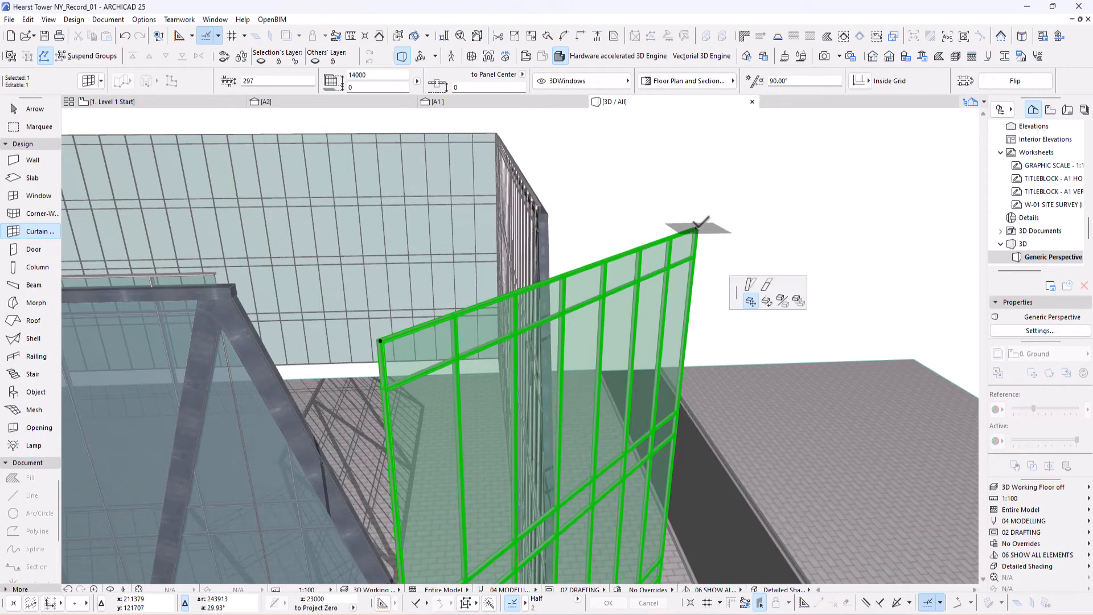
pyautogui.click(750, 282)
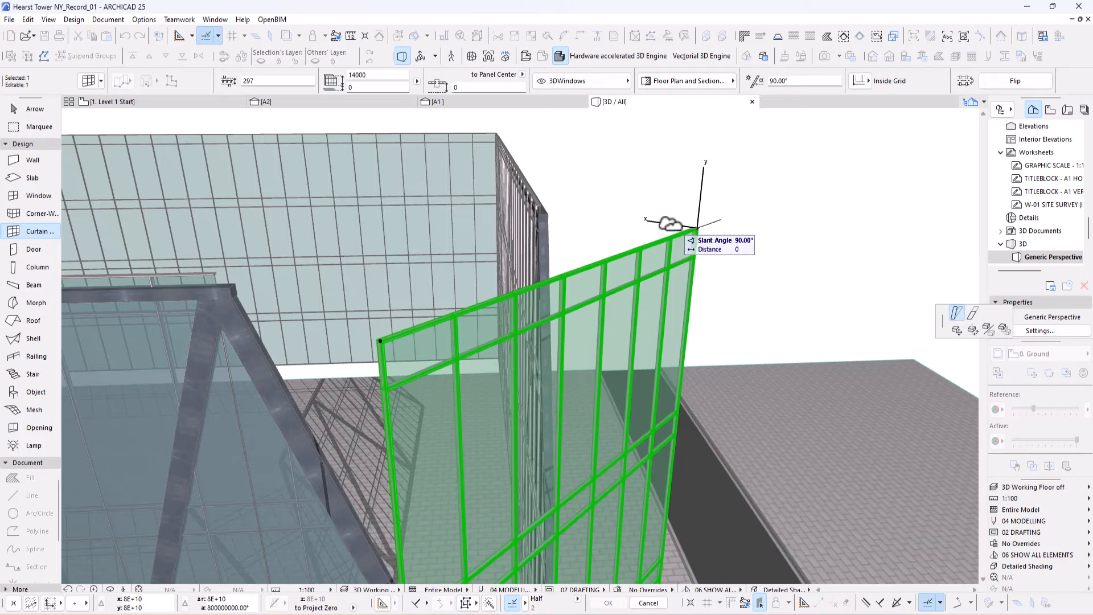
pyautogui.scroll(5, 533, 219)
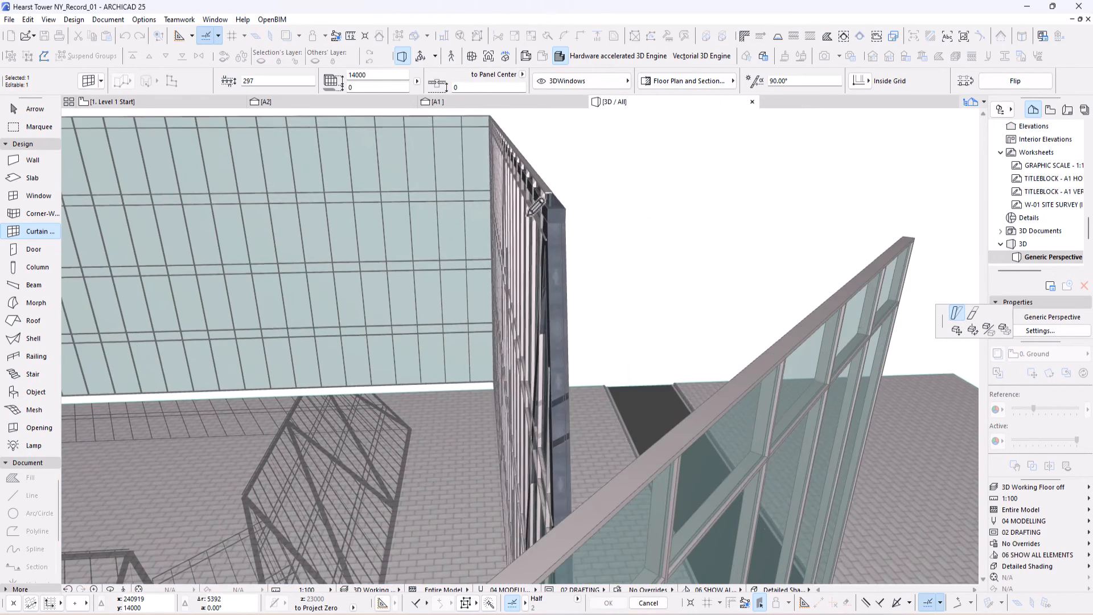
pyautogui.moveTo(550, 219); pyautogui.dragTo(639, 361, button='middle')
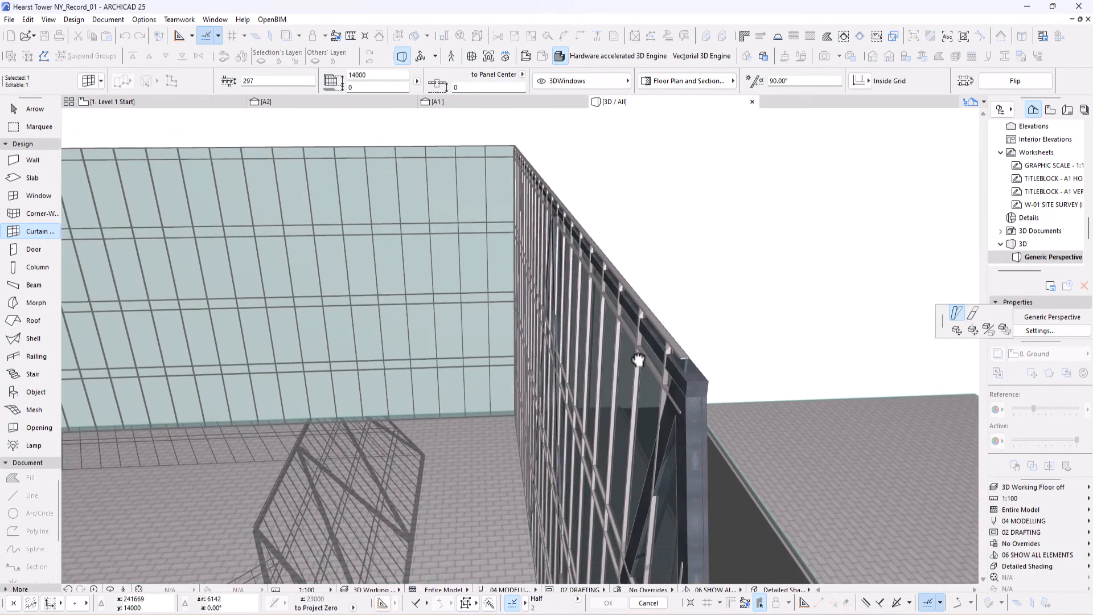
pyautogui.click(690, 359)
pyautogui.scroll(-1, 518, 246)
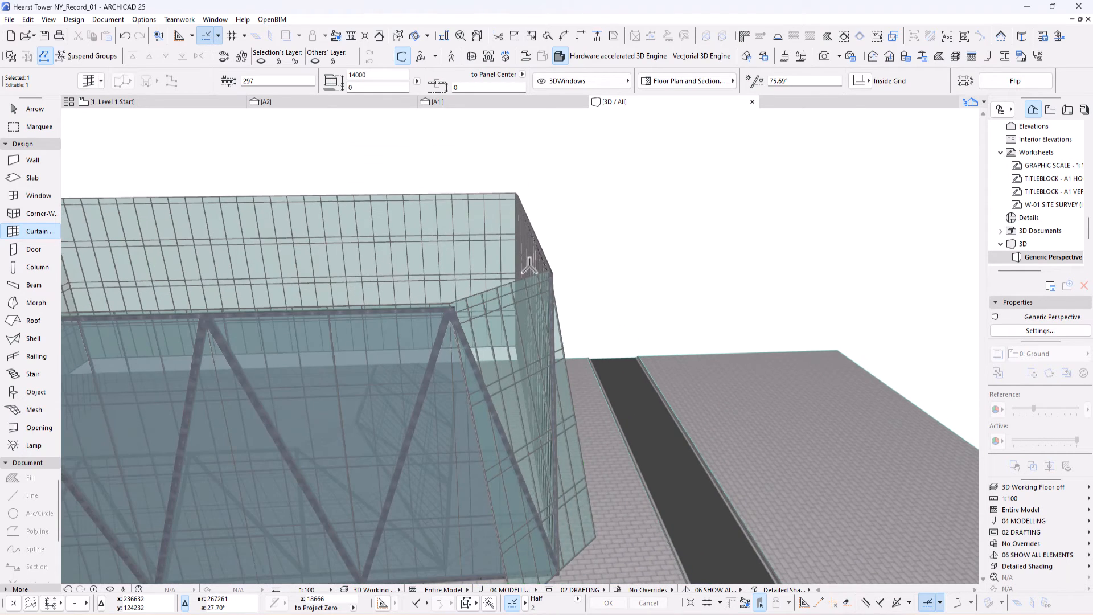
# - Examine in 3D how the slanted corner curtain wall meets the diagrid frames on both facades
pyautogui.keyDown('shift'); pyautogui.moveTo(523, 449); pyautogui.dragTo(678, 396, button='middle'); pyautogui.keyUp('shift')
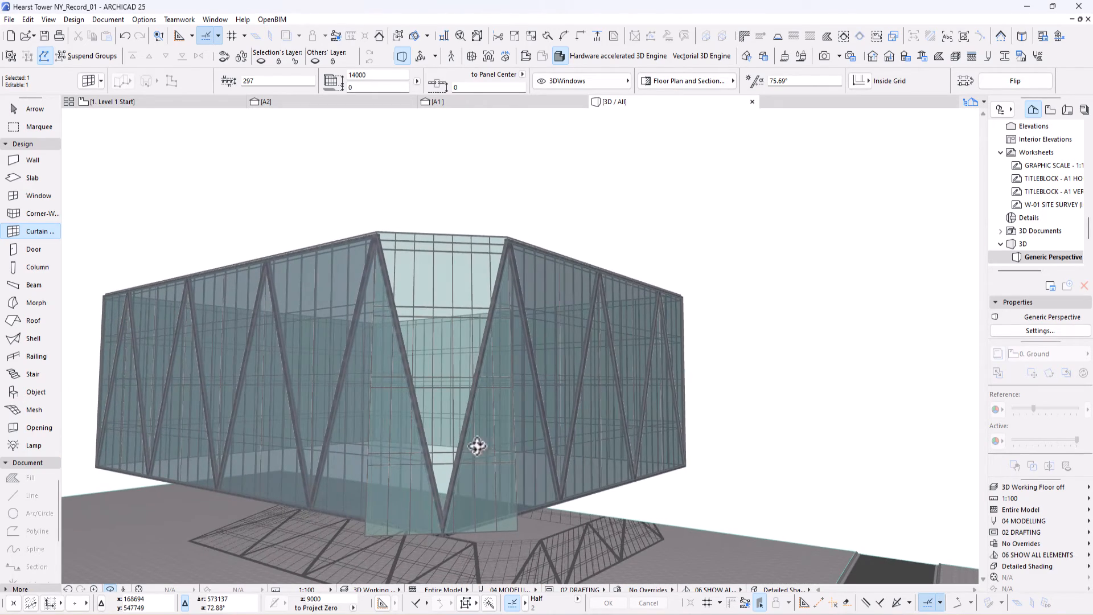
pyautogui.keyDown('shift'); pyautogui.moveTo(477, 446); pyautogui.dragTo(568, 352, button='middle'); pyautogui.keyUp('shift')
pyautogui.scroll(3, 373, 273)
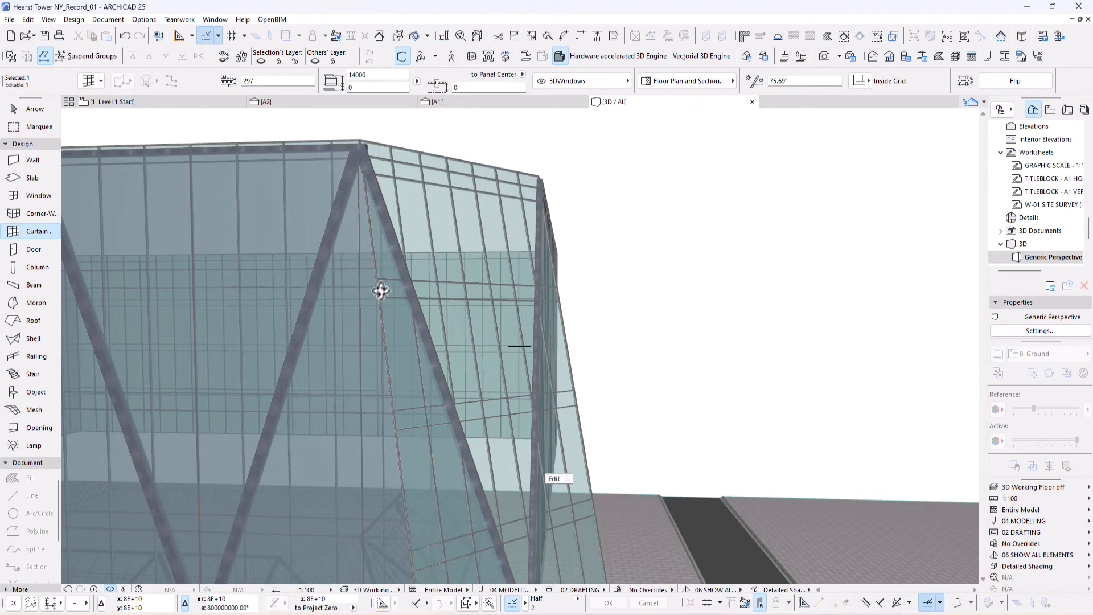
pyautogui.scroll(4, 534, 326)
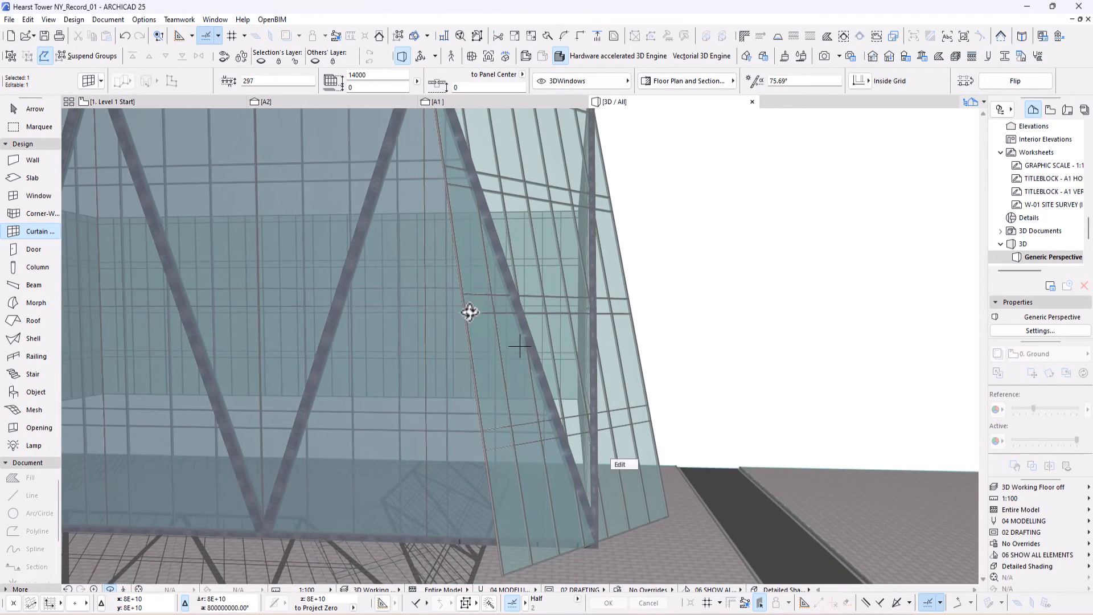
pyautogui.scroll(-4, 556, 383)
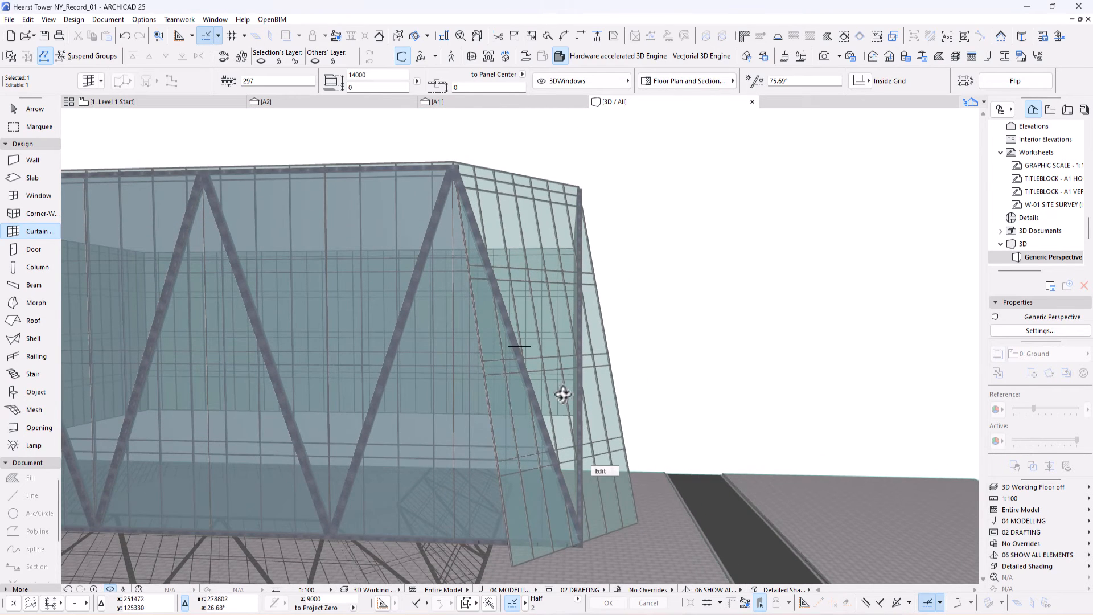
pyautogui.scroll(-3, 561, 370)
# - Show the A1 elevation with the layer combination 3D Working Floor off
pyautogui.click(473, 101)
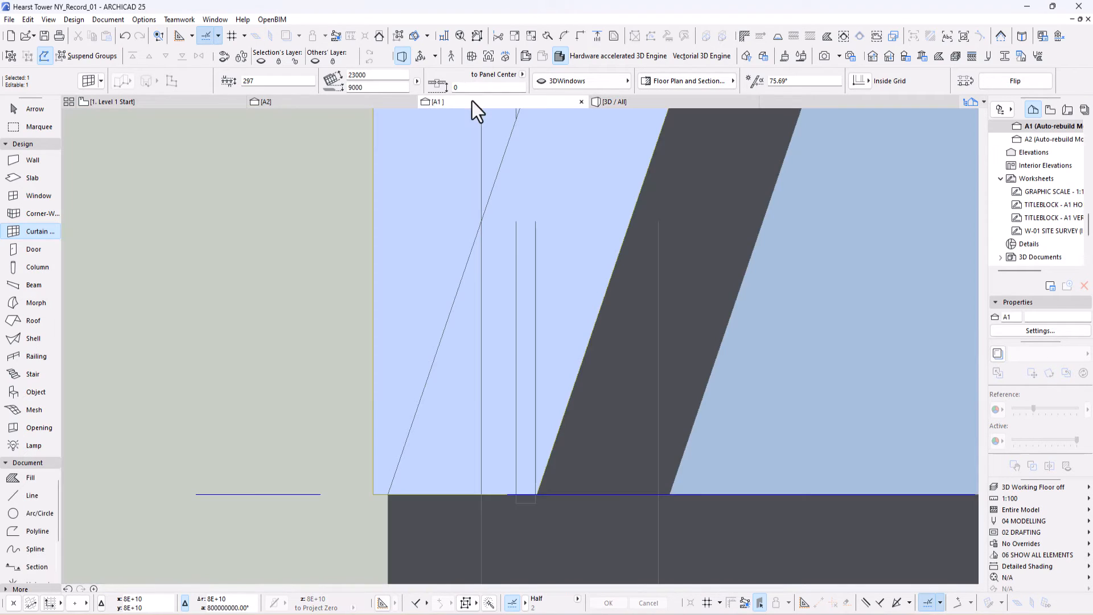
pyautogui.scroll(-8, 418, 363)
pyautogui.moveTo(420, 362); pyautogui.dragTo(415, 460, button='middle')
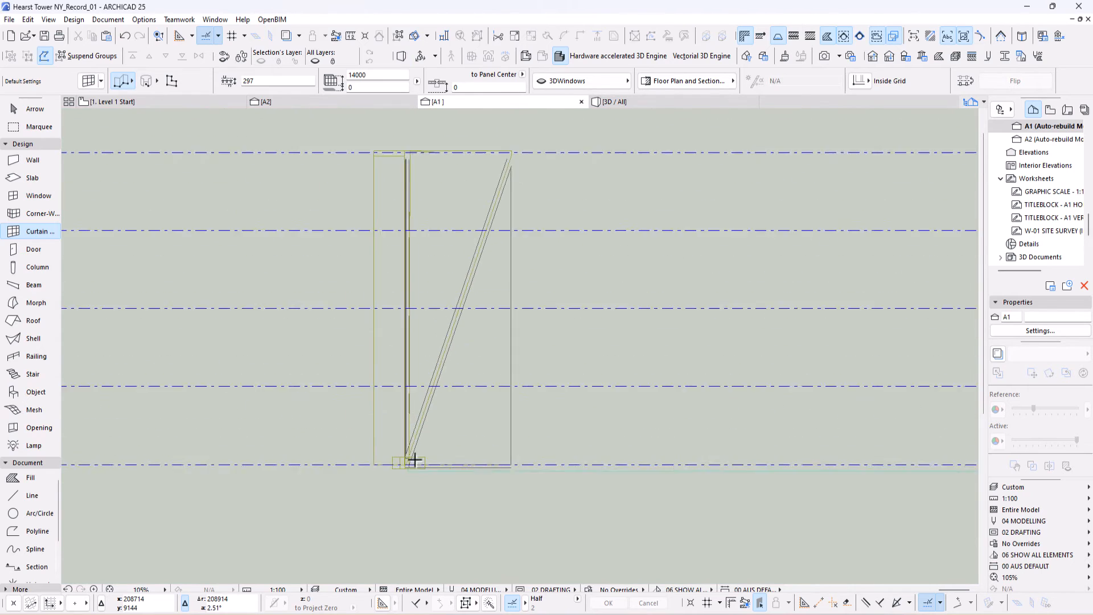
pyautogui.scroll(-1, 415, 460)
pyautogui.scroll(4, 440, 256)
pyautogui.scroll(-4, 437, 278)
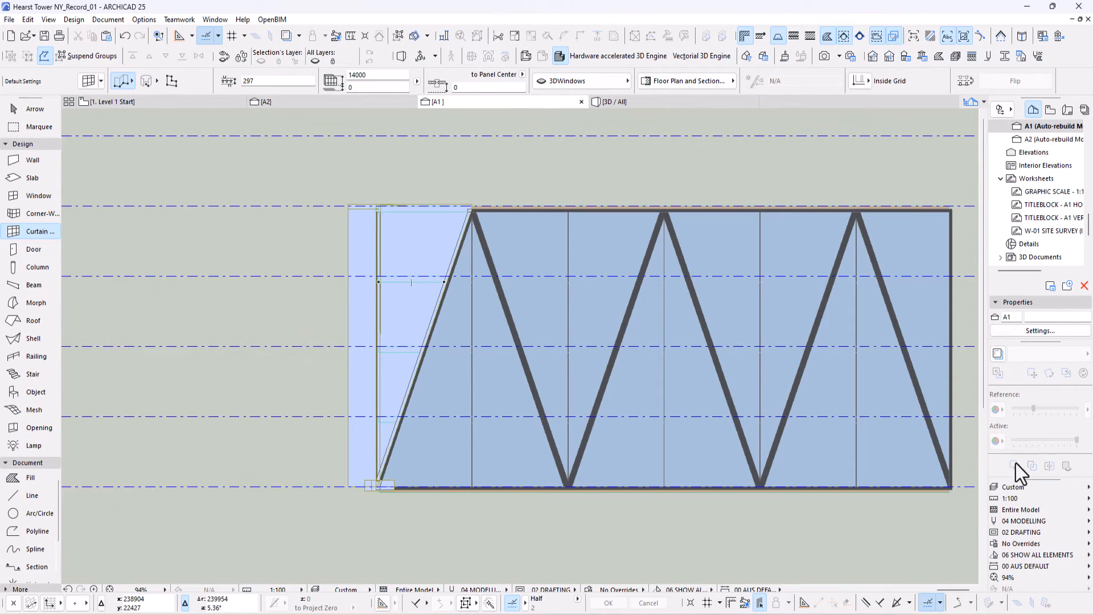
pyautogui.click(1015, 486)
pyautogui.click(951, 507)
pyautogui.scroll(5, 435, 228)
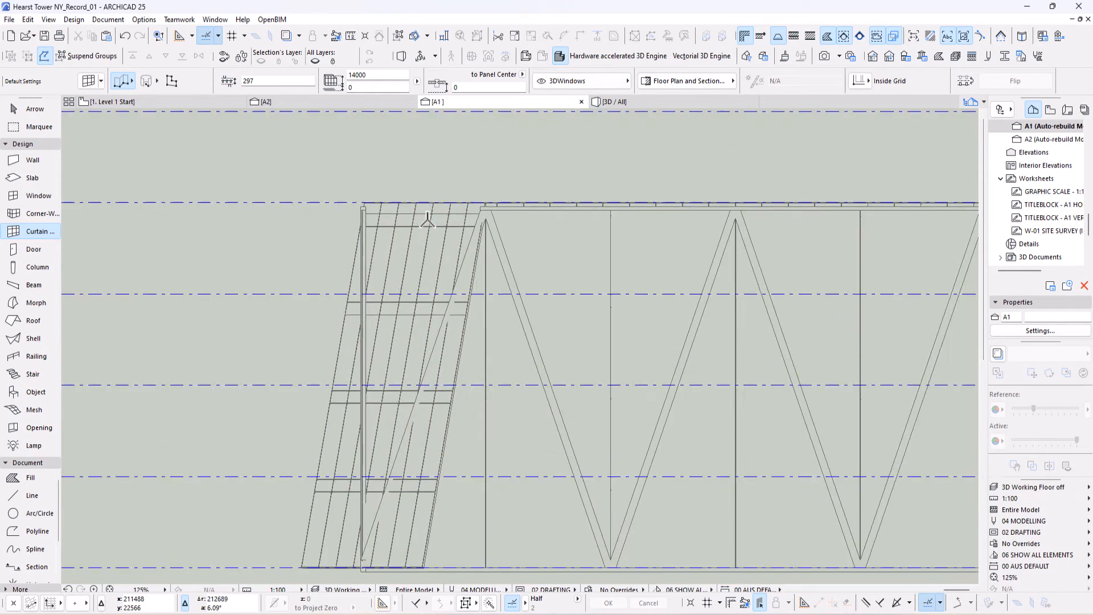
pyautogui.scroll(-1, 439, 243)
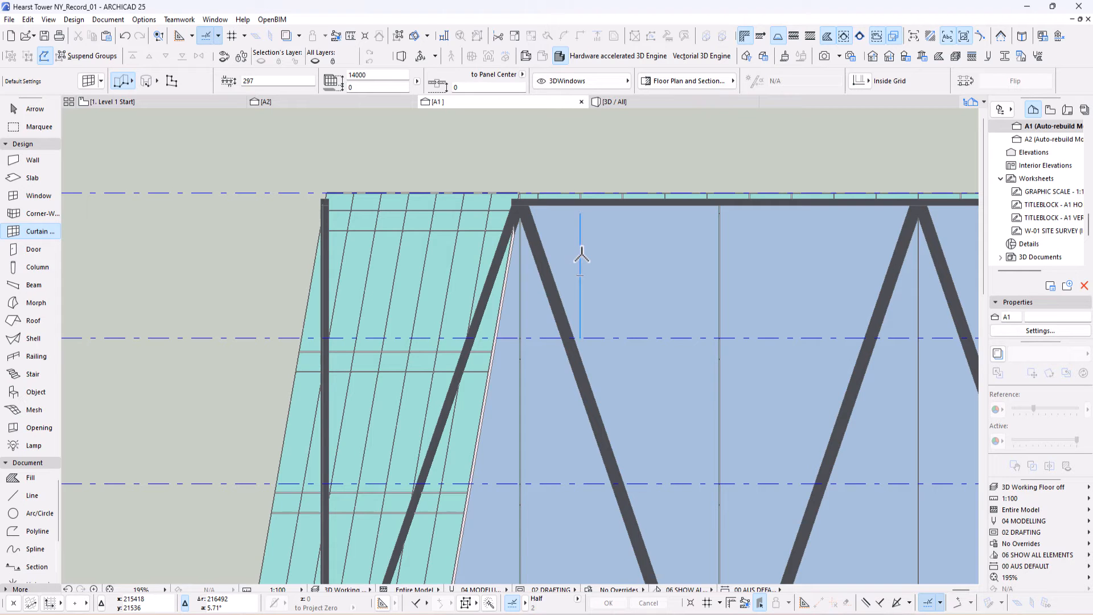
# - Hide the 3DWindowFrame layer in the A1 elevation
pyautogui.hotkey('ctrl', 'l')
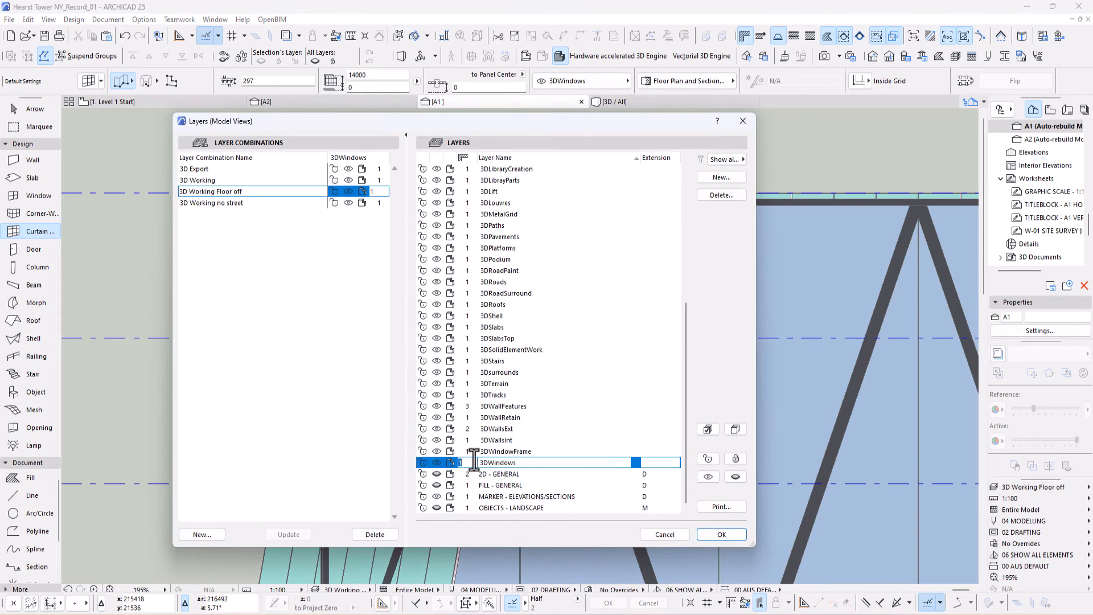
pyautogui.click(438, 455)
pyautogui.click(717, 533)
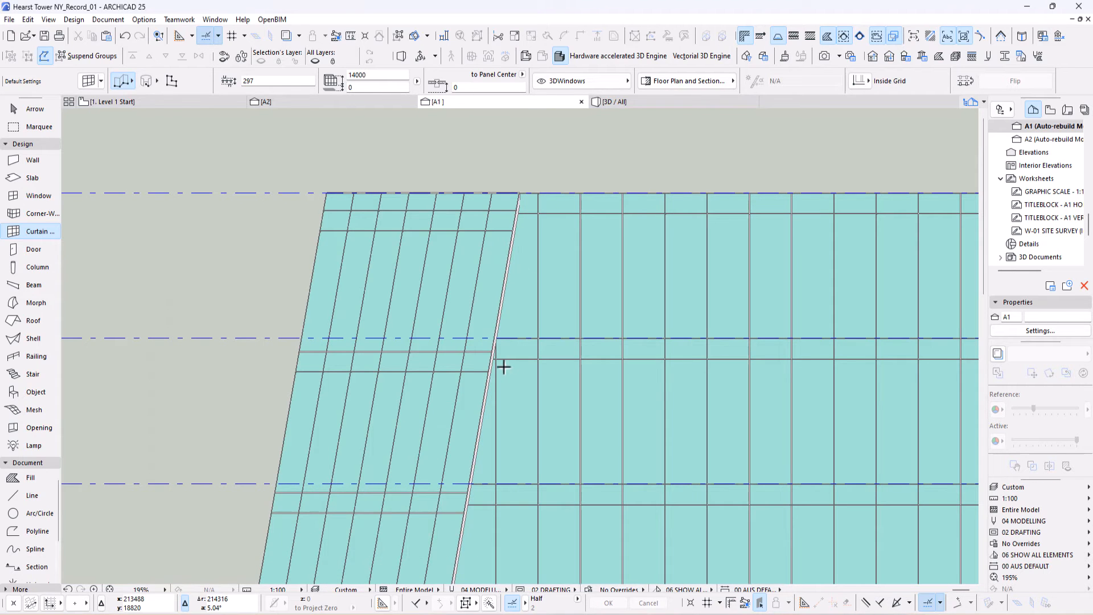
# - In the slanted corner curtain wall's scheme, set the heights of rows 1 and 3 to 3100
pyautogui.moveTo(504, 367); pyautogui.dragTo(506, 302, button='middle')
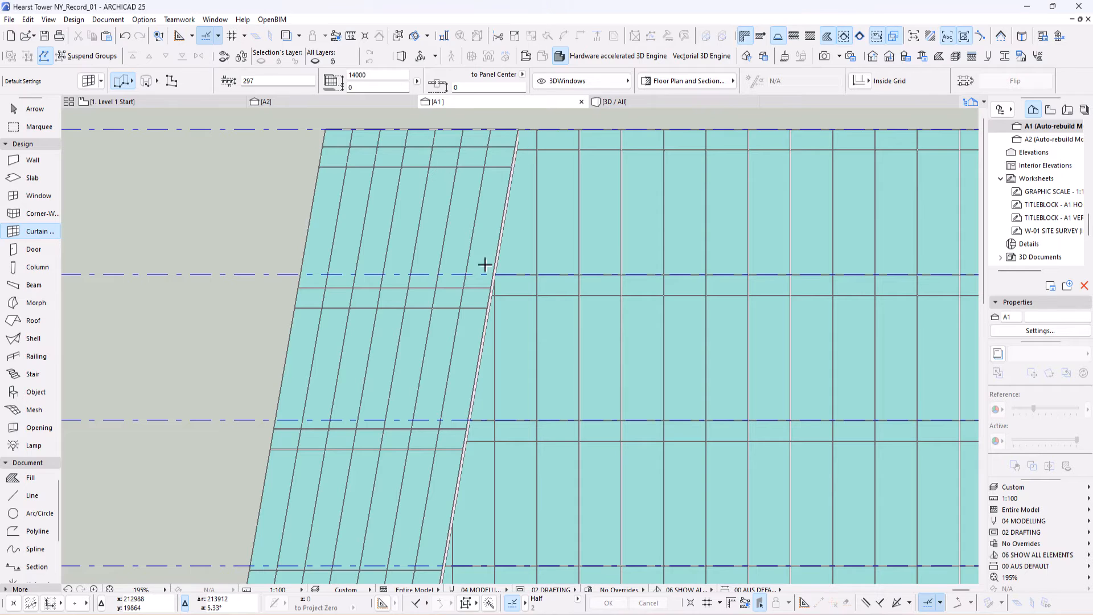
pyautogui.scroll(-3, 486, 284)
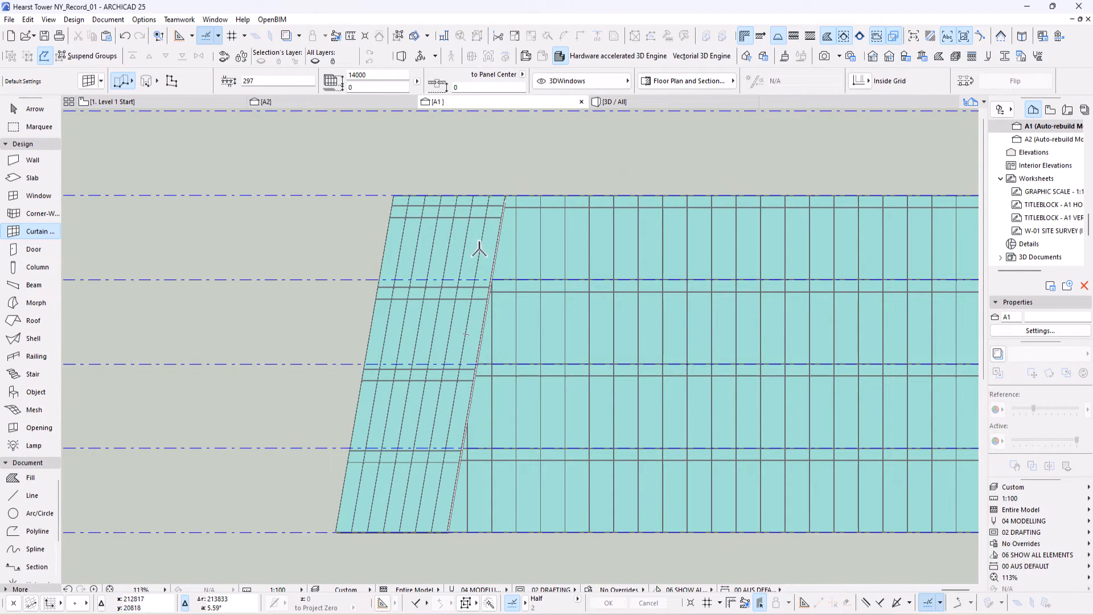
pyautogui.scroll(3, 496, 210)
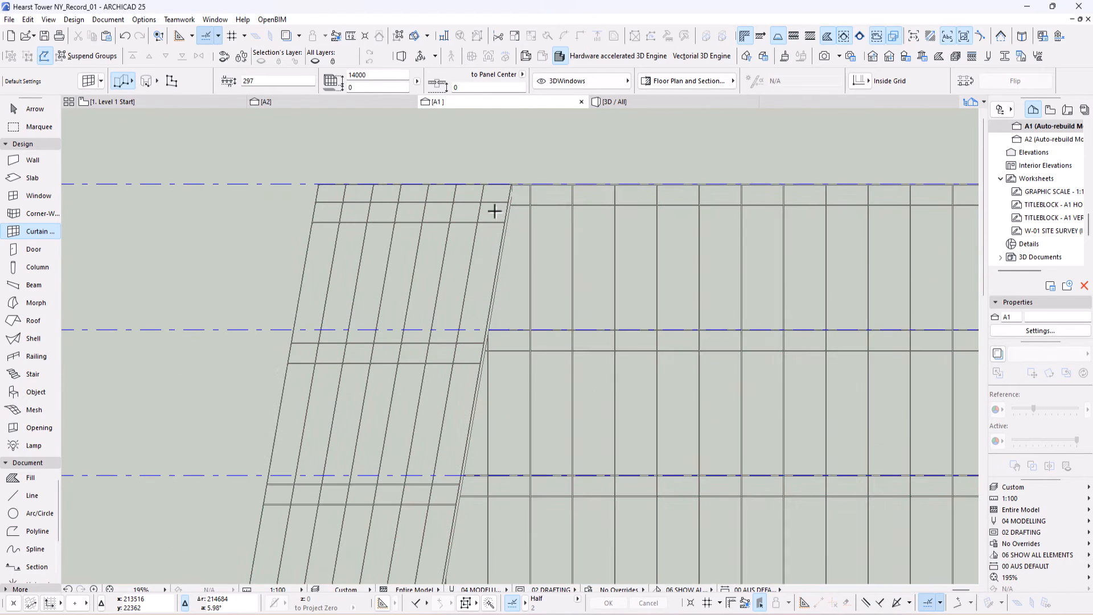
pyautogui.keyDown('shift'); pyautogui.click(486, 241); pyautogui.keyUp('shift')
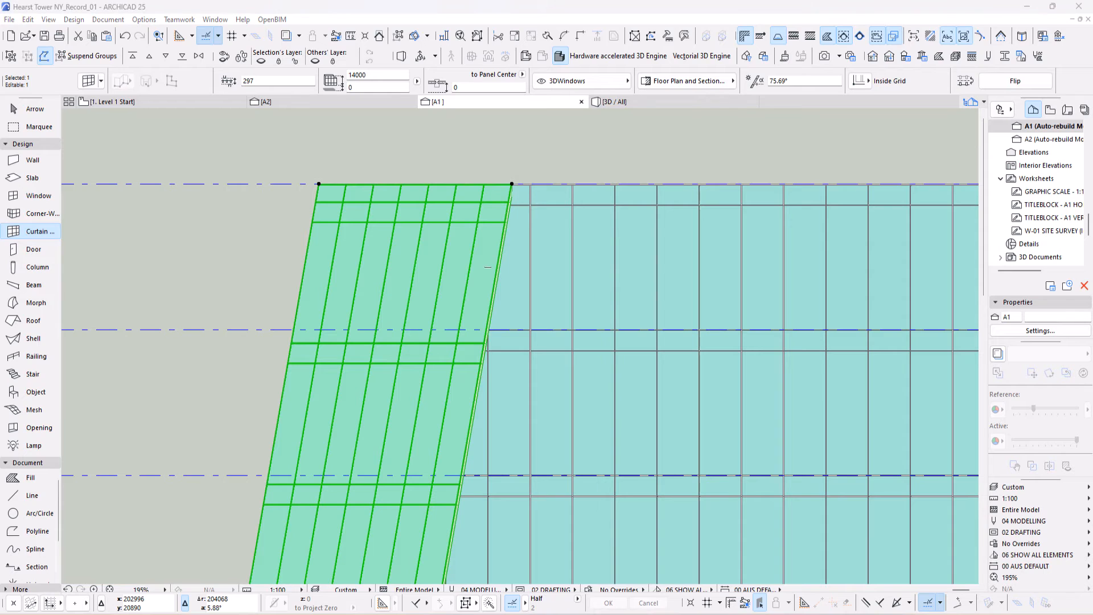
pyautogui.click(91, 83)
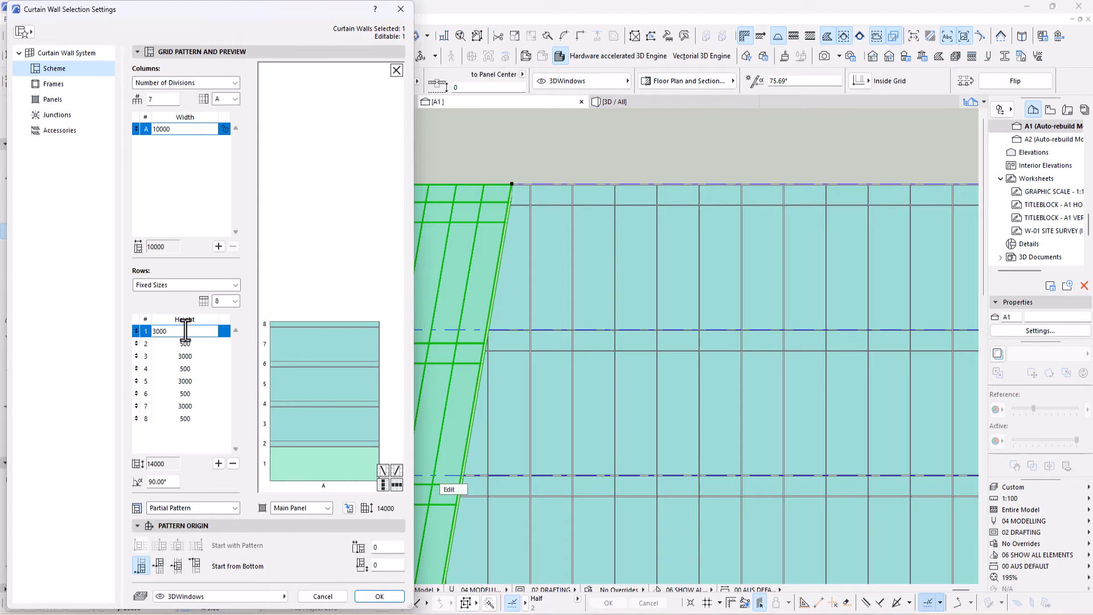
pyautogui.click(157, 331)
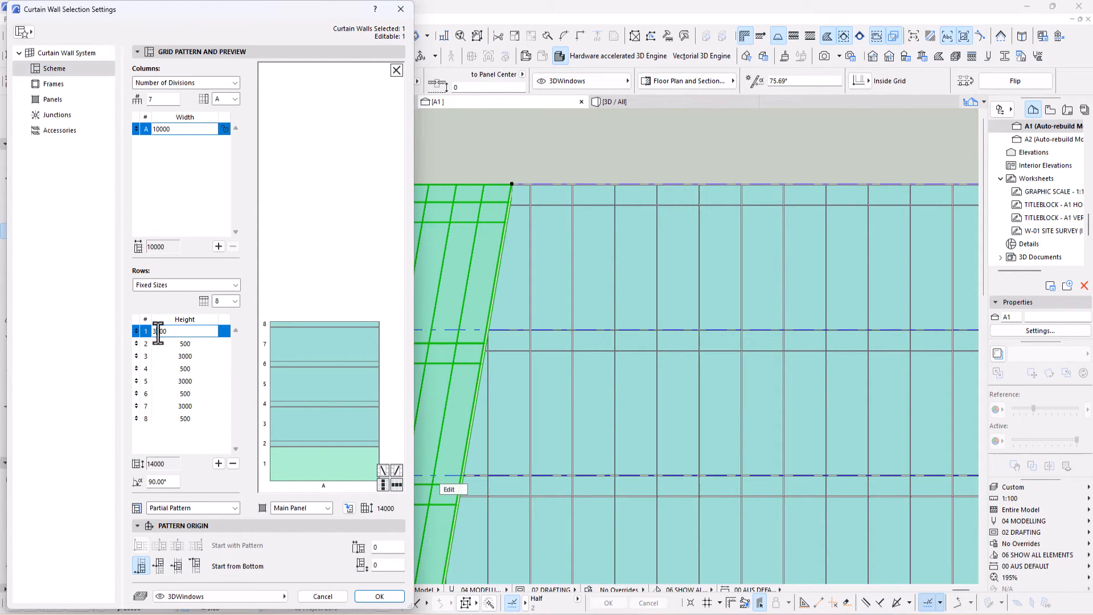
pyautogui.click(183, 358)
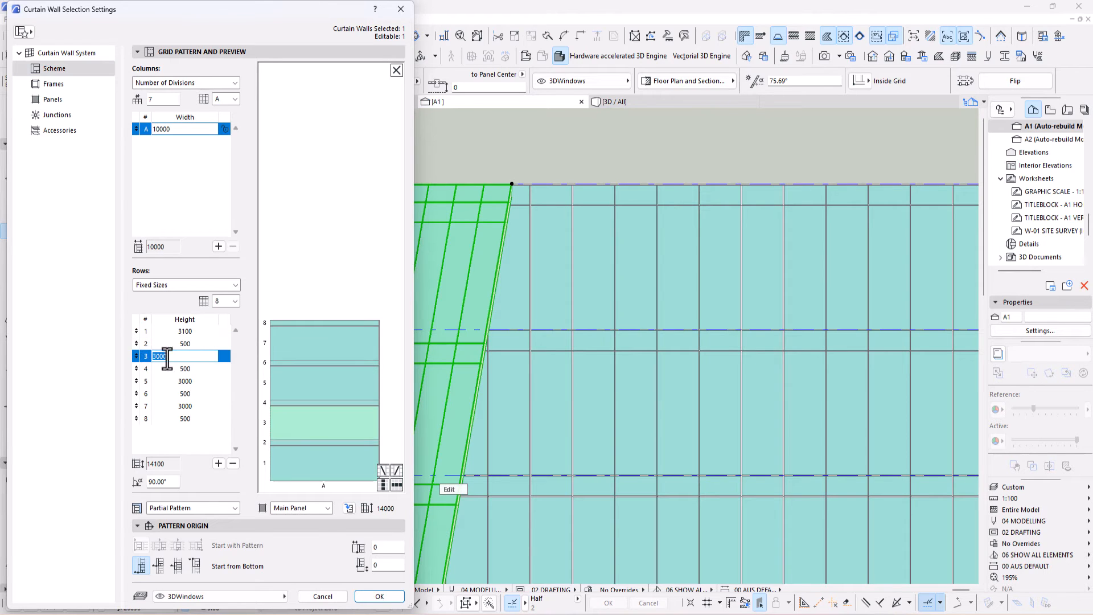
pyautogui.write('1')
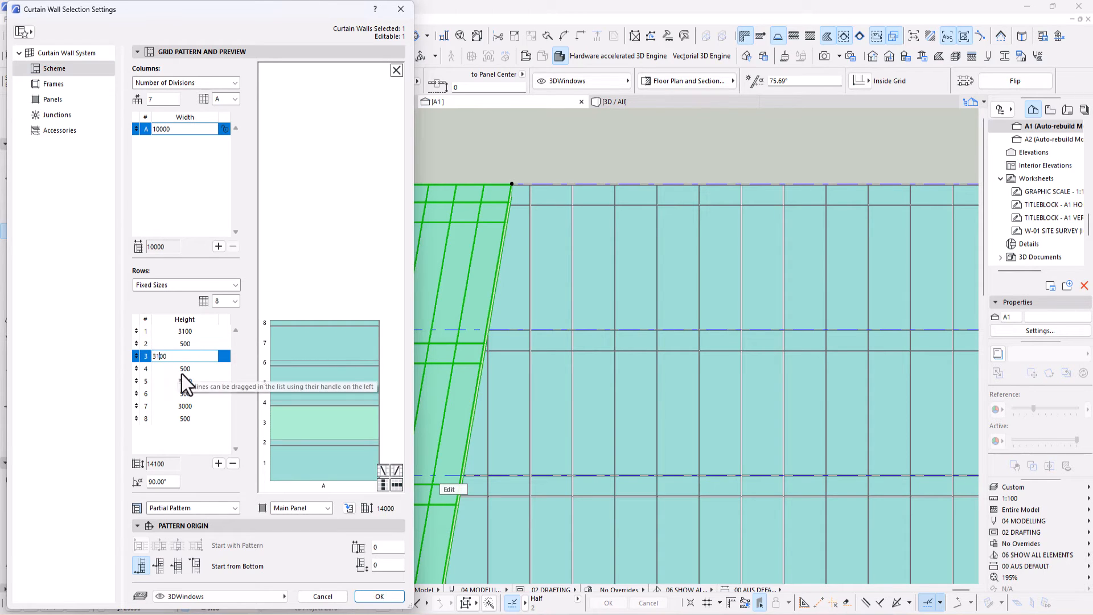
# - Set the heights of rows 5 and 7 to 3100 in the same curtain wall scheme and accept the settings
pyautogui.click(185, 381)
pyautogui.click(173, 381)
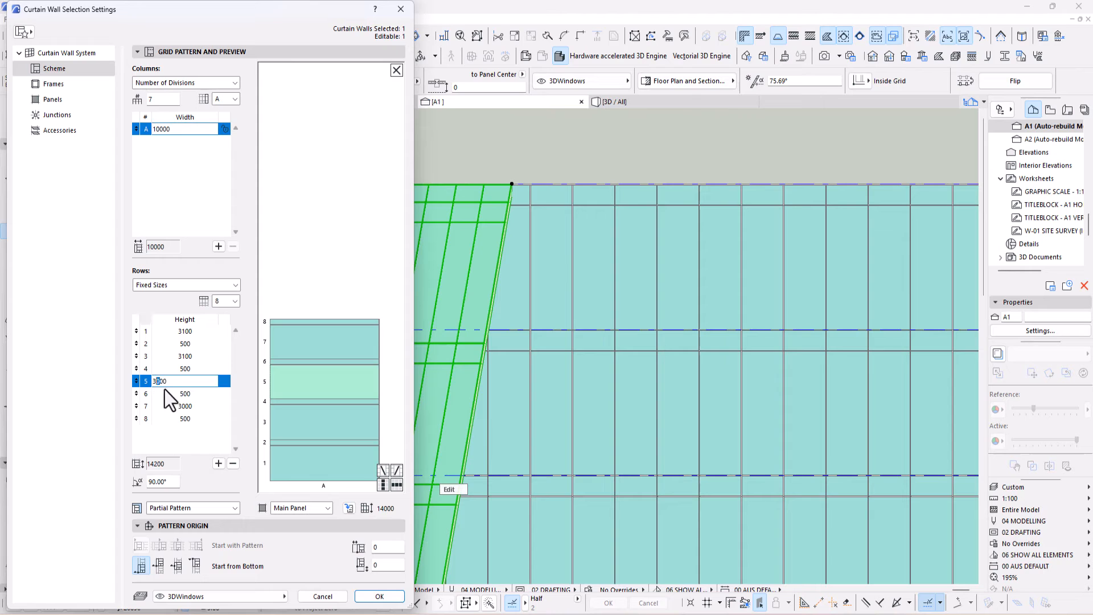
pyautogui.write('1')
pyautogui.click(183, 405)
pyautogui.click(159, 406)
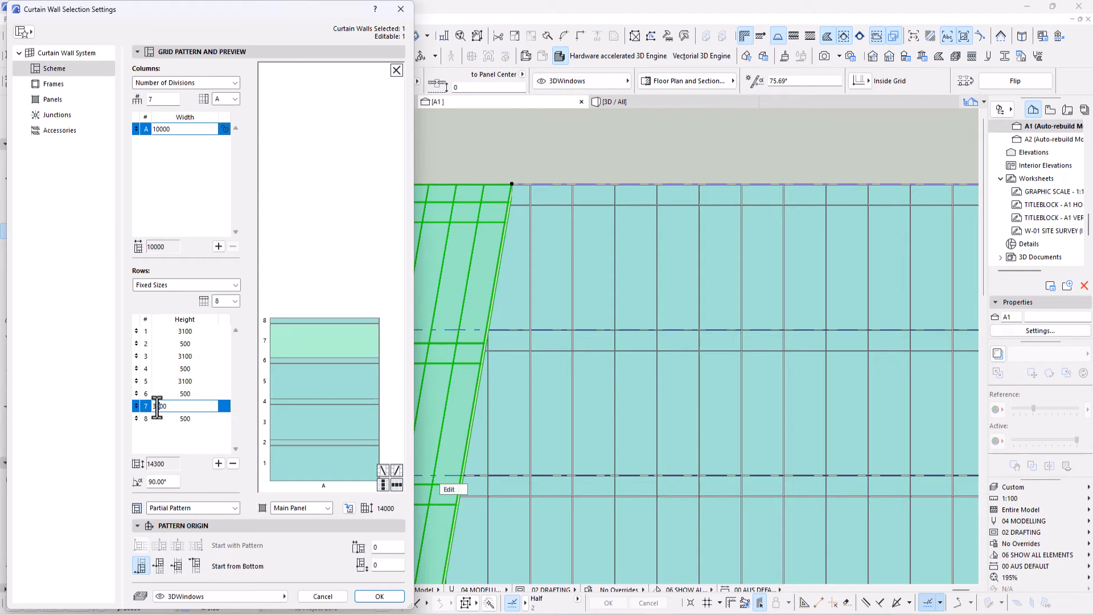
pyautogui.write('1')
pyautogui.click(378, 595)
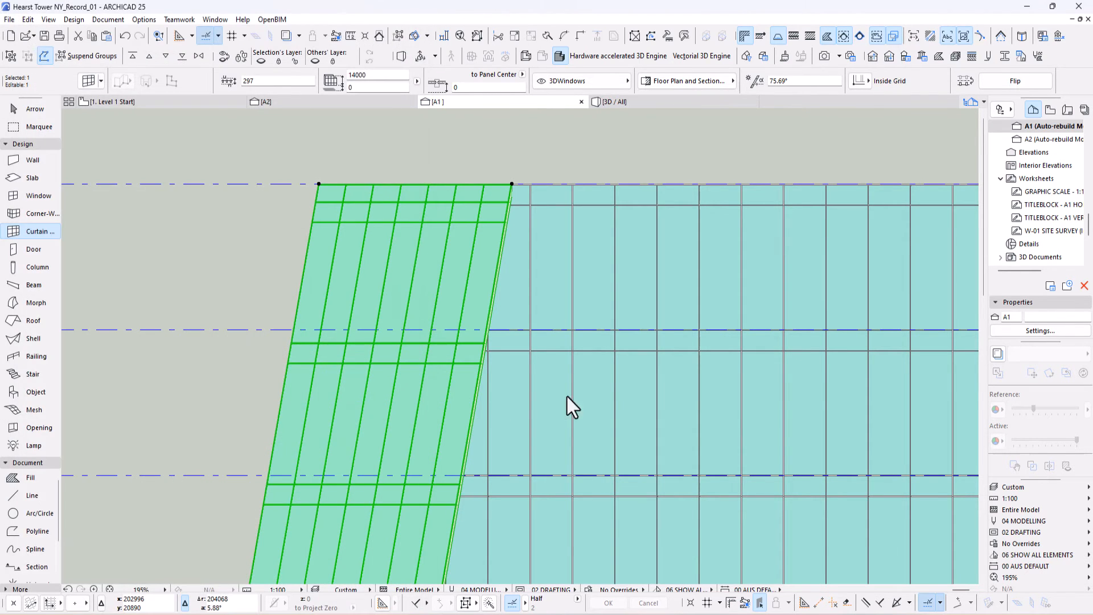
# - Examine how the slanted wall's horizontal frames line up with the storey lines and the adjoining curtain wall's rows
pyautogui.moveTo(519, 513); pyautogui.dragTo(532, 370, button='middle')
pyautogui.scroll(-4, 500, 425)
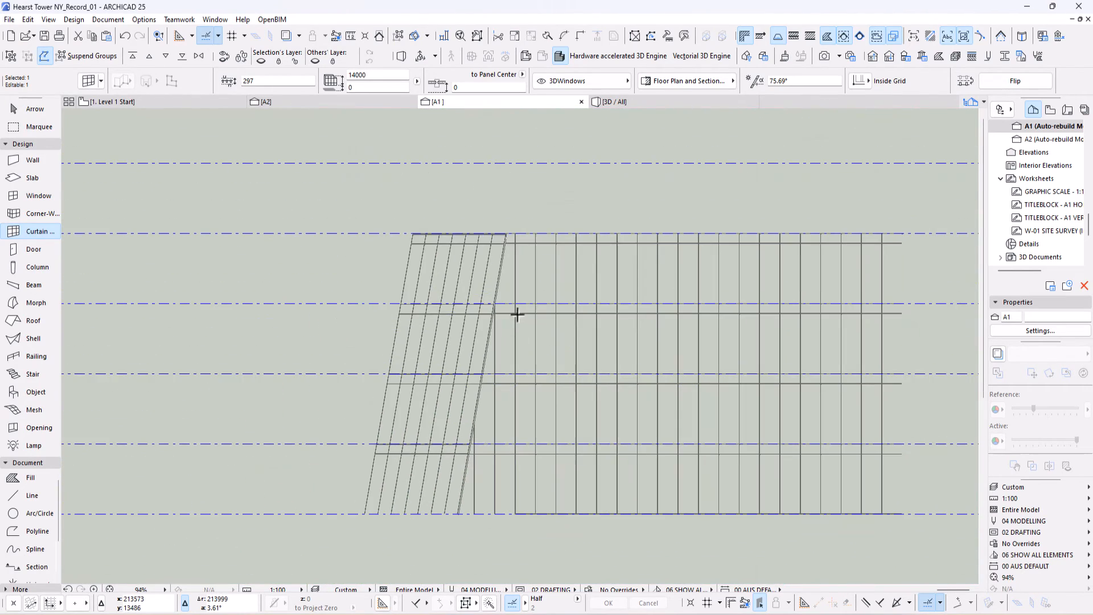
pyautogui.scroll(12, 512, 313)
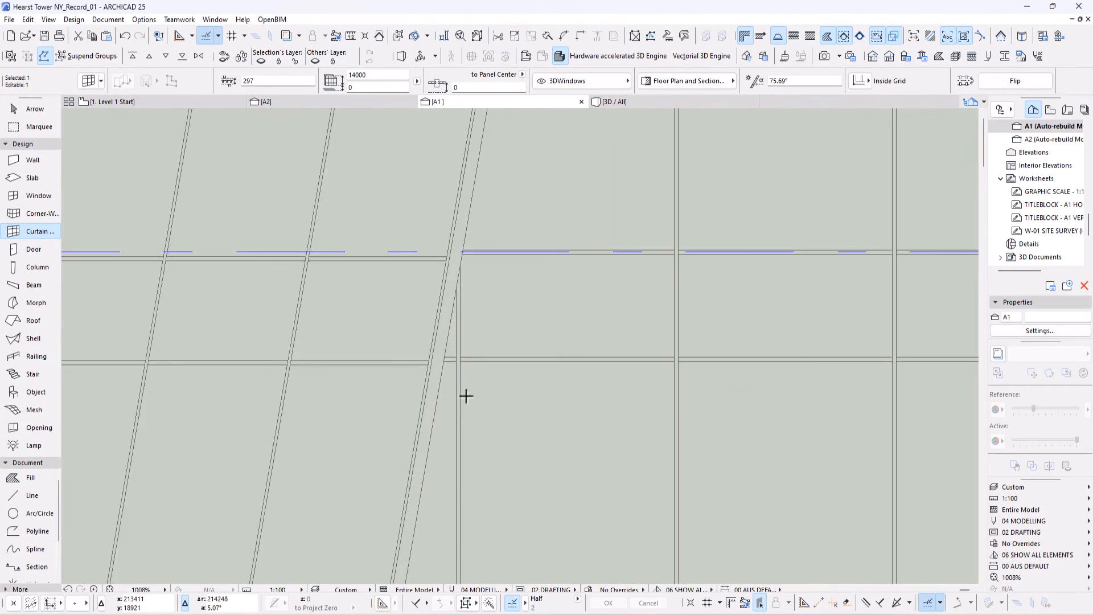
pyautogui.scroll(-9, 466, 397)
pyautogui.moveTo(484, 427); pyautogui.dragTo(530, 240, button='middle')
pyautogui.scroll(6, 474, 492)
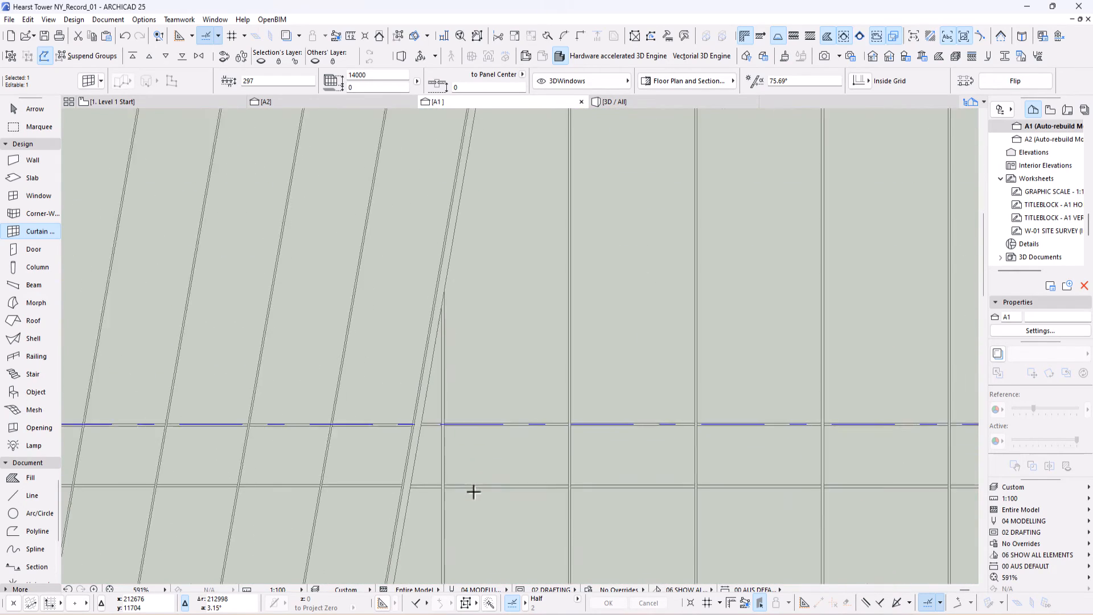
pyautogui.scroll(2, 474, 492)
pyautogui.scroll(-7, 405, 436)
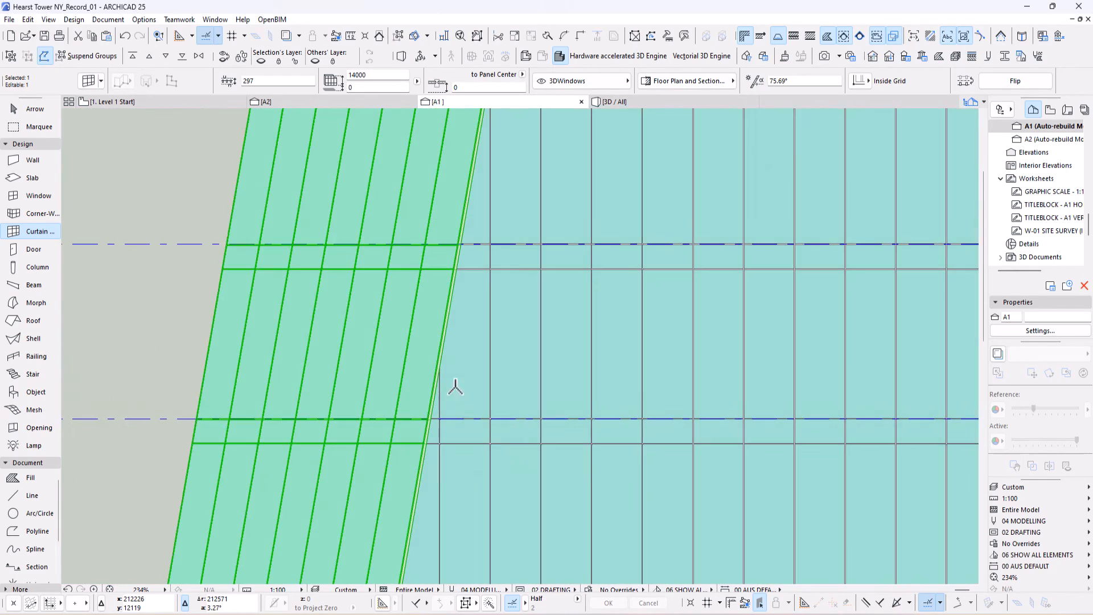
pyautogui.moveTo(451, 452); pyautogui.dragTo(520, 400, button='middle')
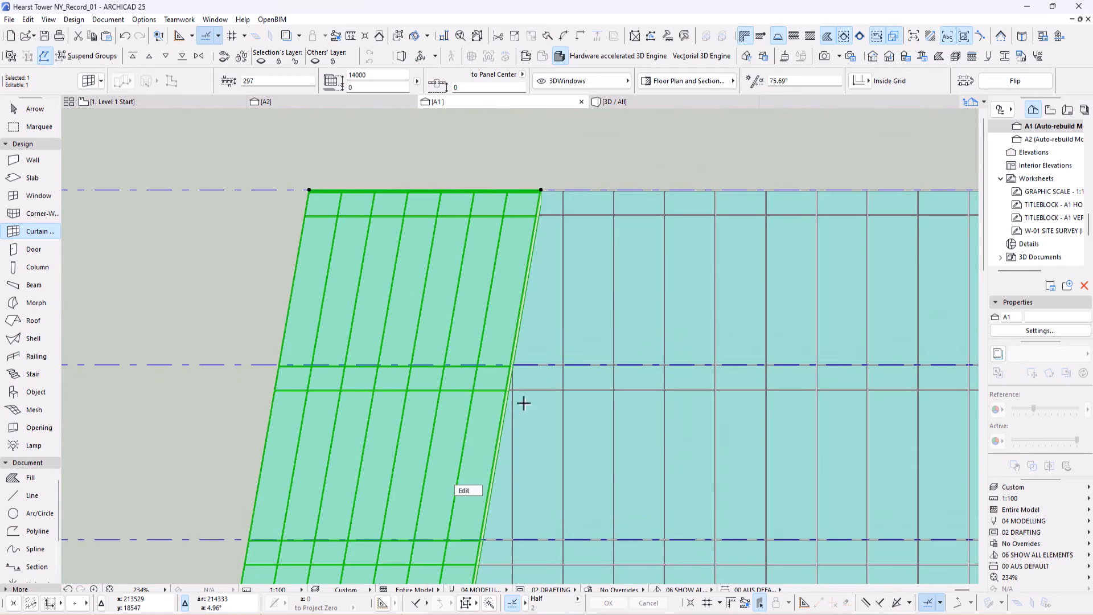
pyautogui.scroll(6, 523, 210)
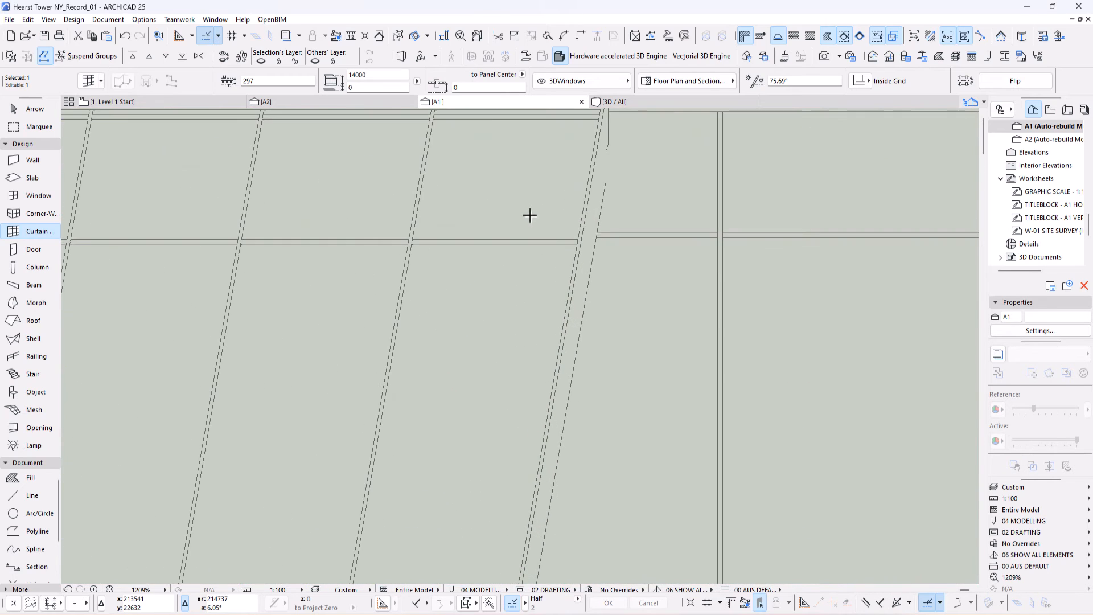
# - Edit the slanted corner curtain wall and raise its second row of horizontal transom frames to line up with the adjoining wall's transom
pyautogui.scroll(1, 534, 246)
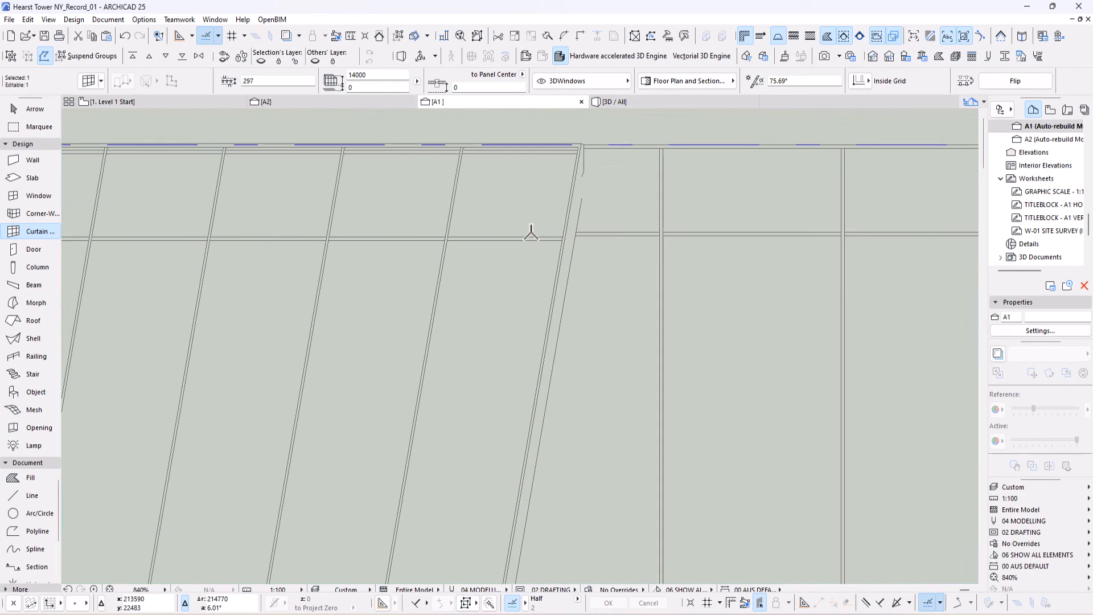
pyautogui.click(473, 480)
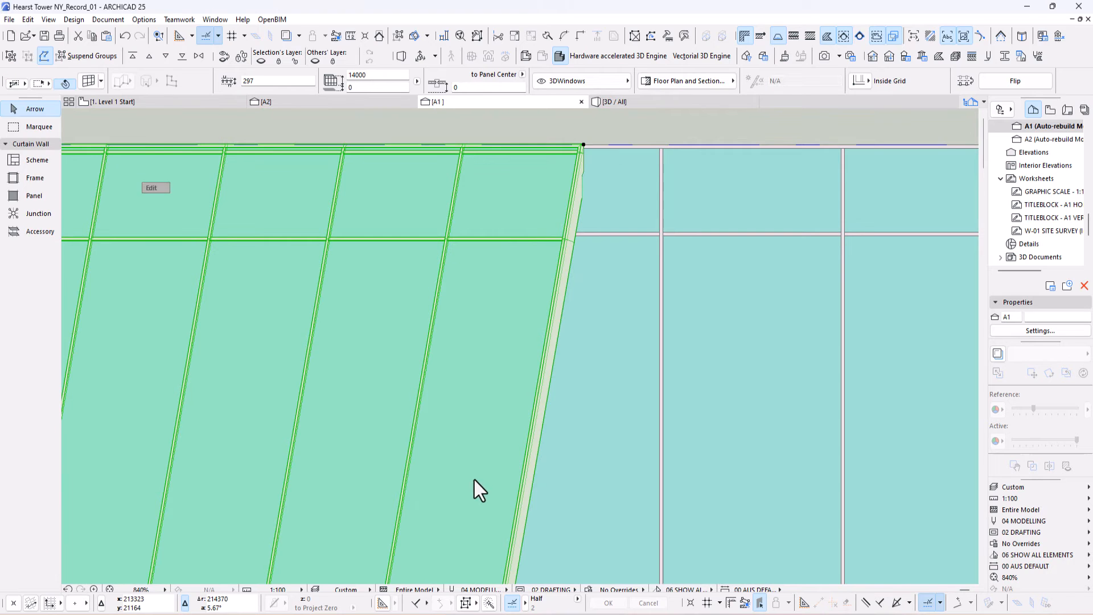
pyautogui.moveTo(341, 207); pyautogui.dragTo(672, 208, button='middle')
pyautogui.scroll(-2, 332, 233)
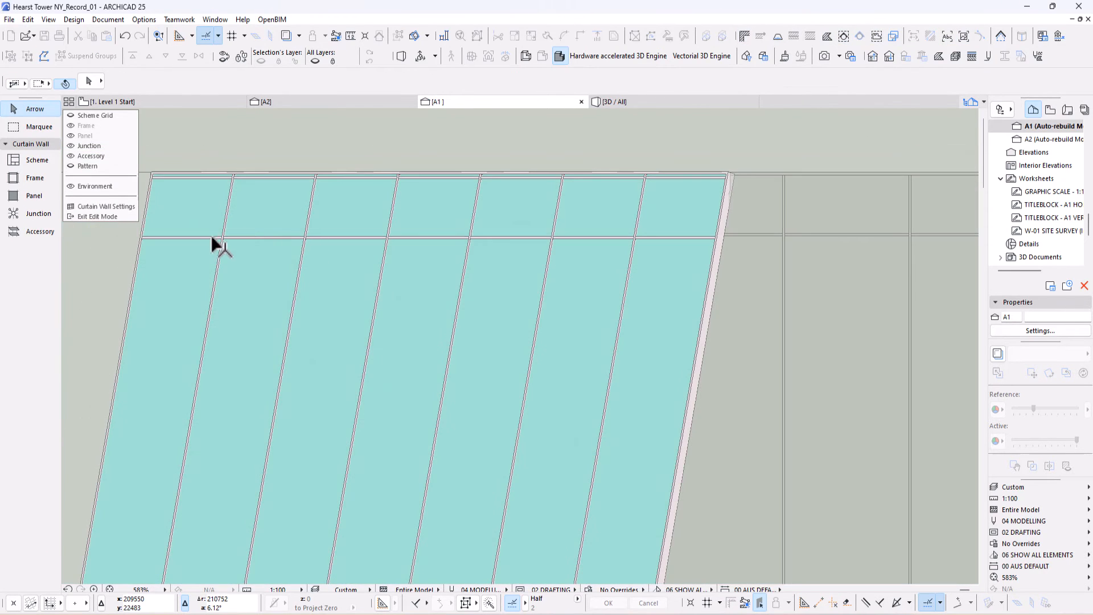
pyautogui.click(211, 236)
pyautogui.keyDown('shift'); pyautogui.click(430, 237); pyautogui.keyUp('shift')
pyautogui.keyDown('shift'); pyautogui.click(513, 237); pyautogui.keyUp('shift')
pyautogui.keyDown('shift'); pyautogui.click(595, 236); pyautogui.keyUp('shift')
pyautogui.keyDown('shift'); pyautogui.click(677, 237); pyautogui.keyUp('shift')
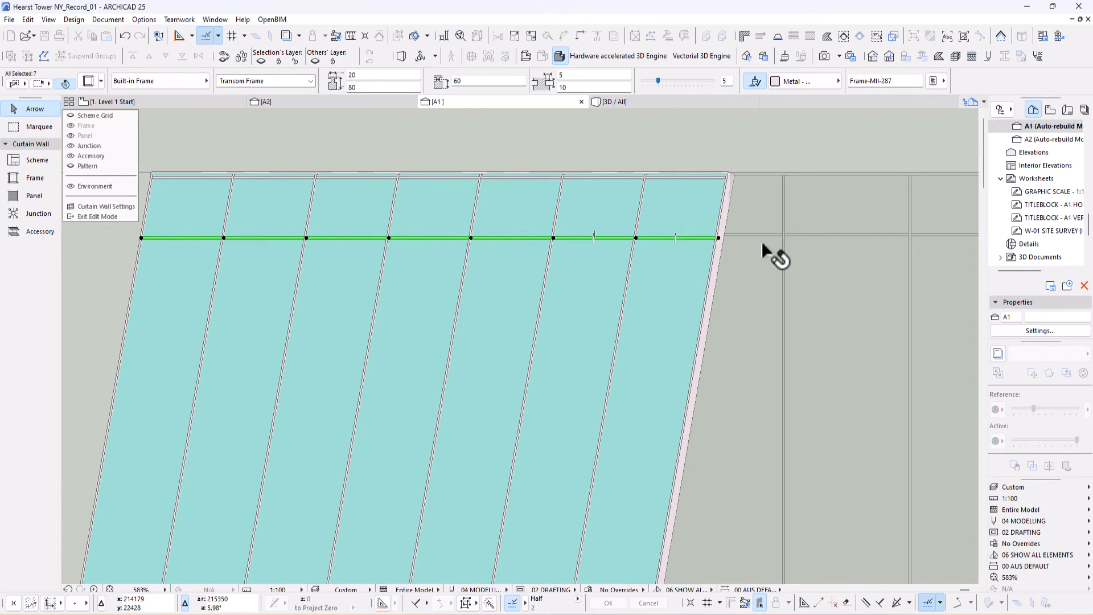
pyautogui.scroll(5, 763, 245)
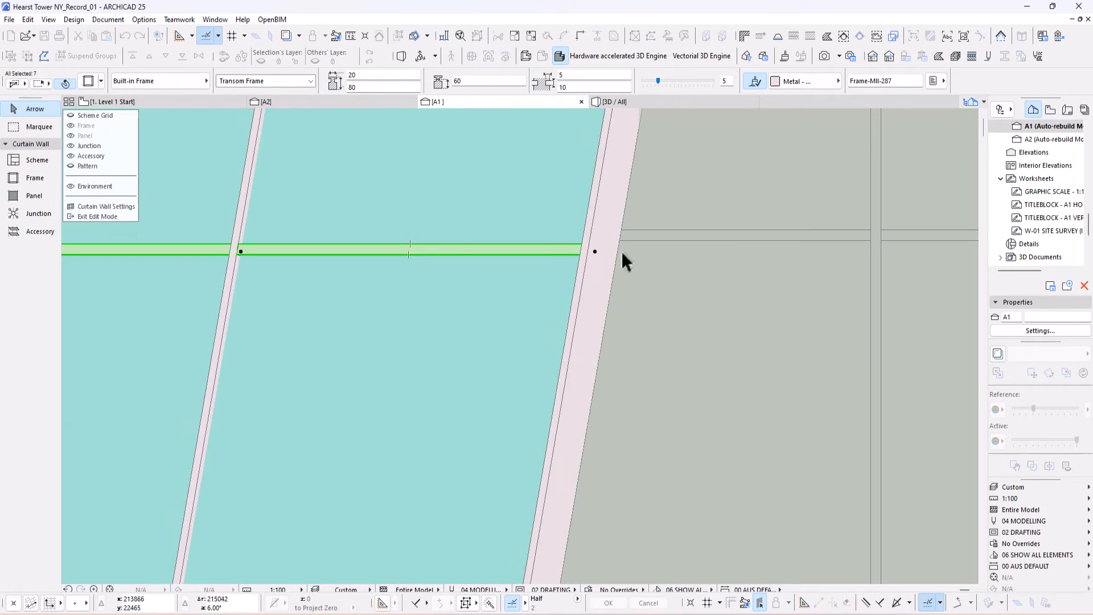
pyautogui.moveTo(596, 251); pyautogui.dragTo(602, 239)
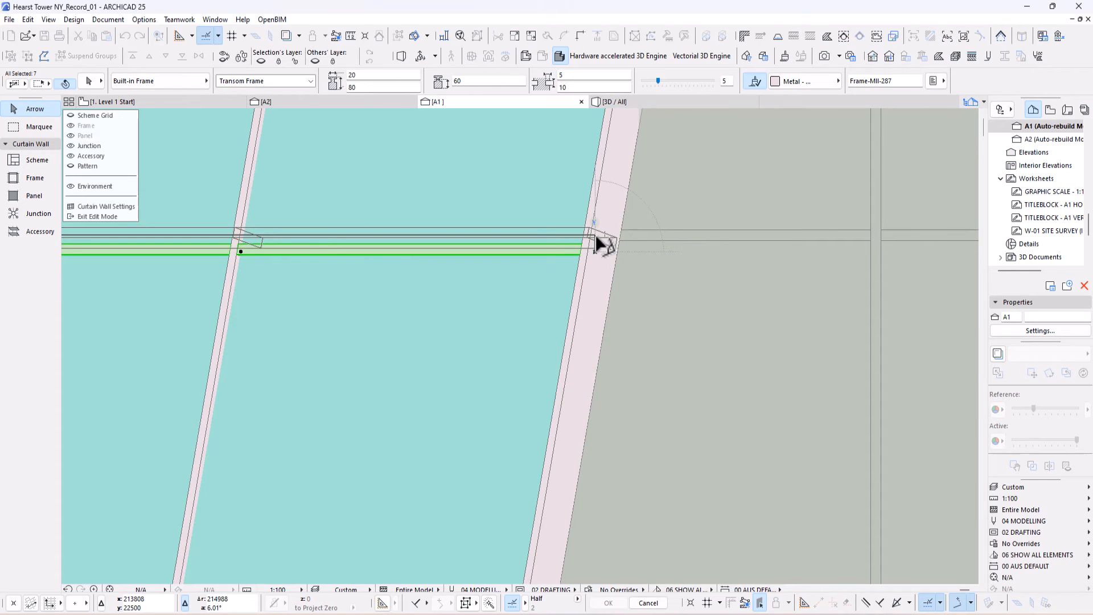
pyautogui.scroll(-3, 620, 285)
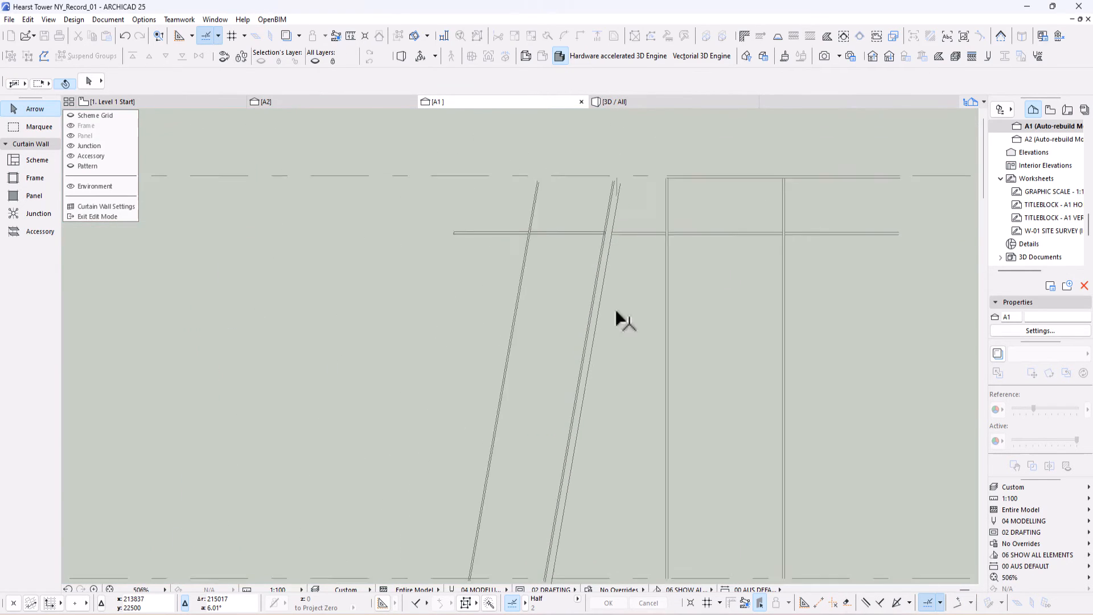
# - Move the lower rows of transoms in the slanted wall level with the adjoining facade's rows and exit curtain wall editing
pyautogui.scroll(-3, 560, 330)
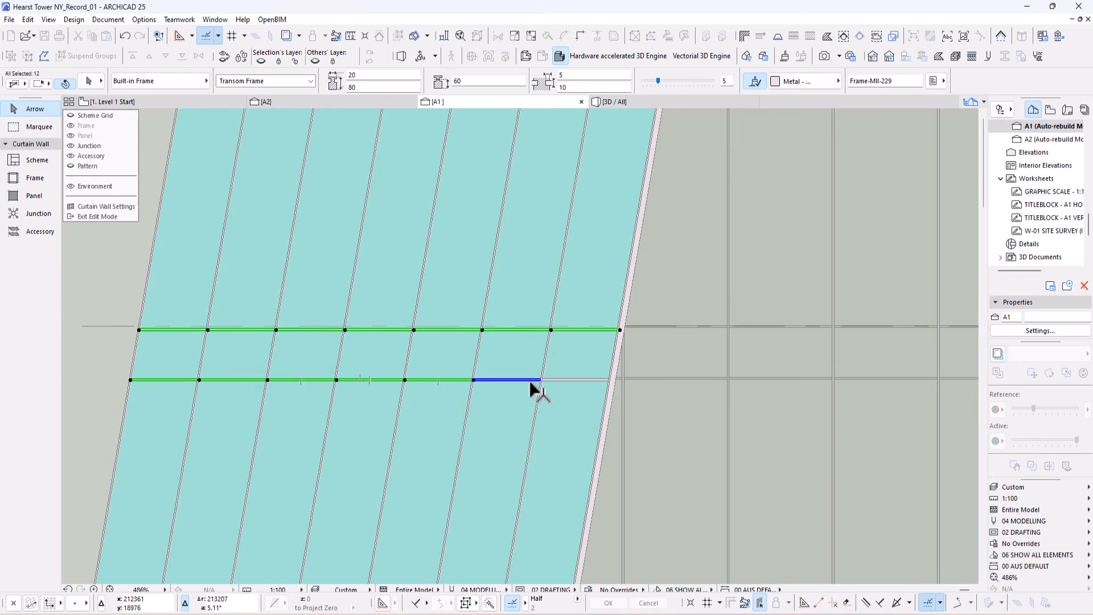
pyautogui.scroll(1, 617, 330)
pyautogui.scroll(-1, 614, 322)
pyautogui.scroll(-3, 614, 320)
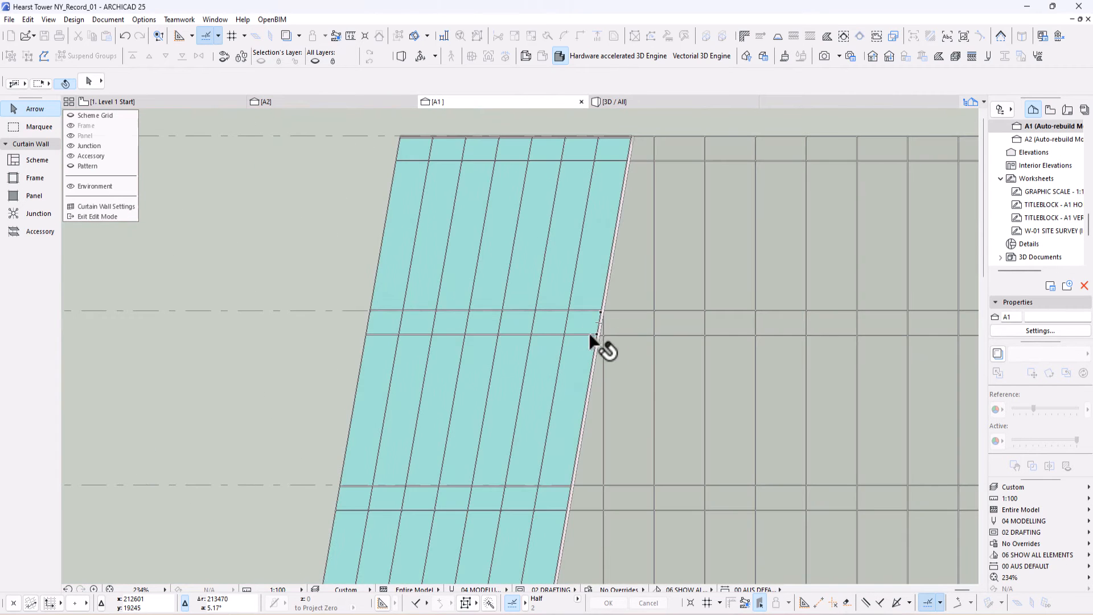
pyautogui.scroll(-2, 569, 328)
pyautogui.scroll(1, 648, 340)
pyautogui.scroll(-3, 552, 286)
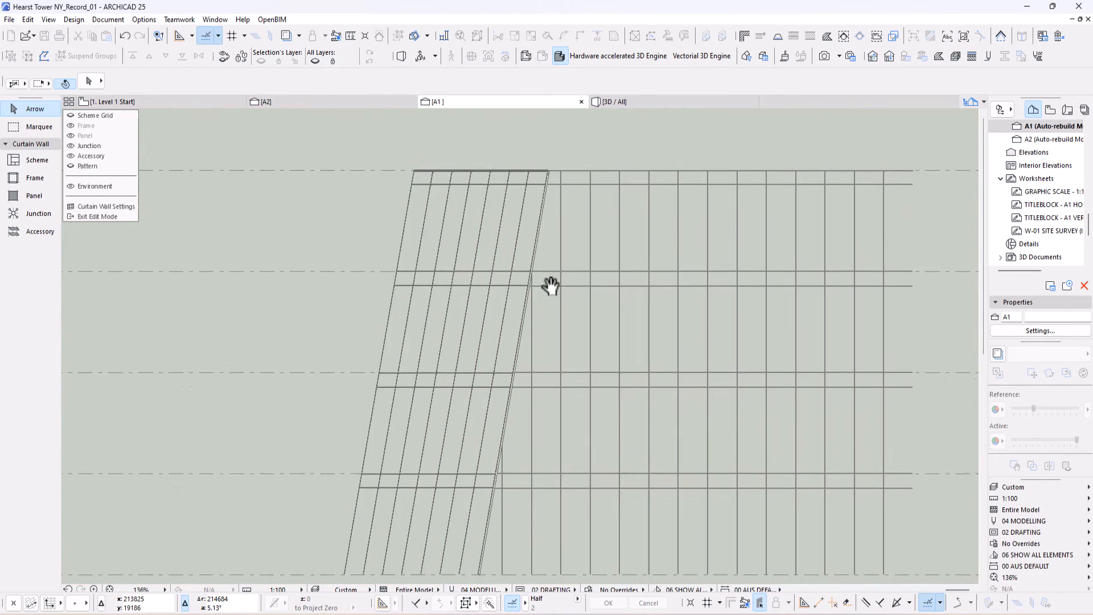
pyautogui.click(114, 218)
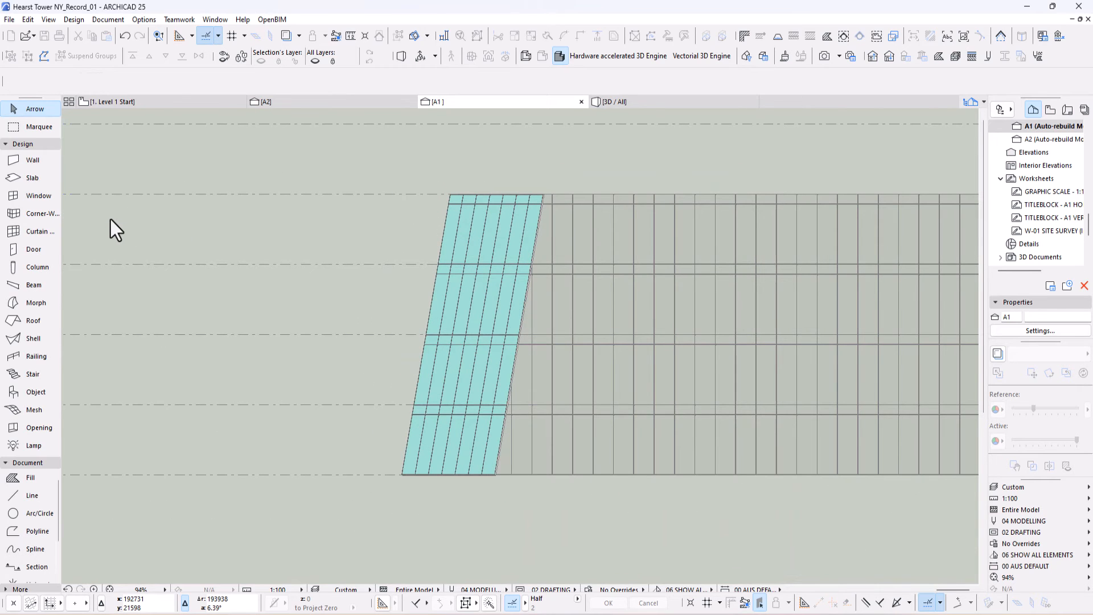
# - Check the slanted corner curtain wall in the Level 1 floor plan and in the 3D view
pyautogui.press('F2')
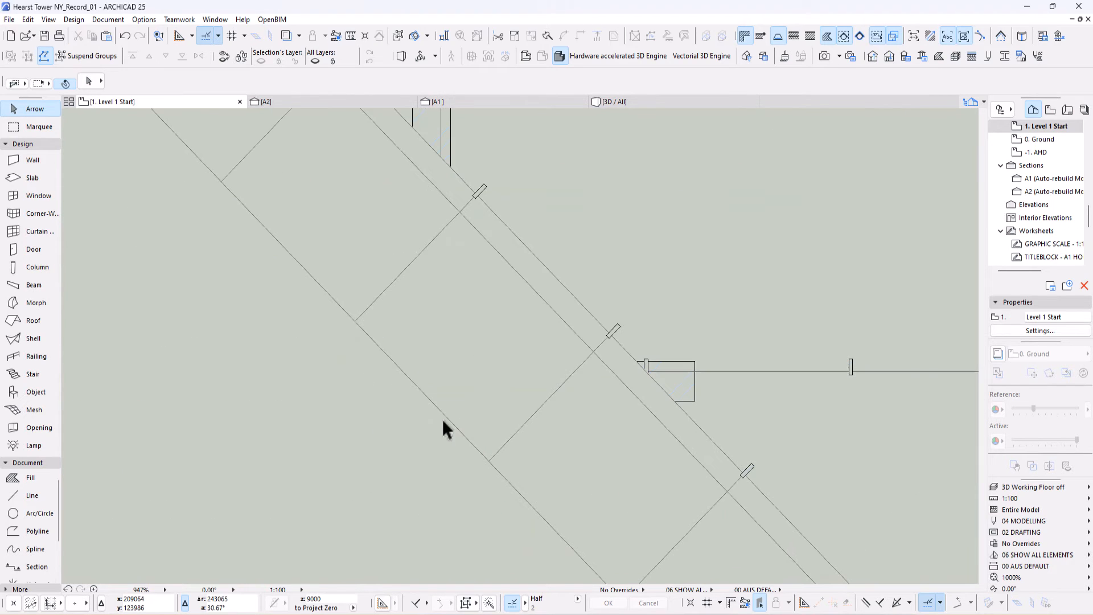
pyautogui.scroll(-8, 389, 406)
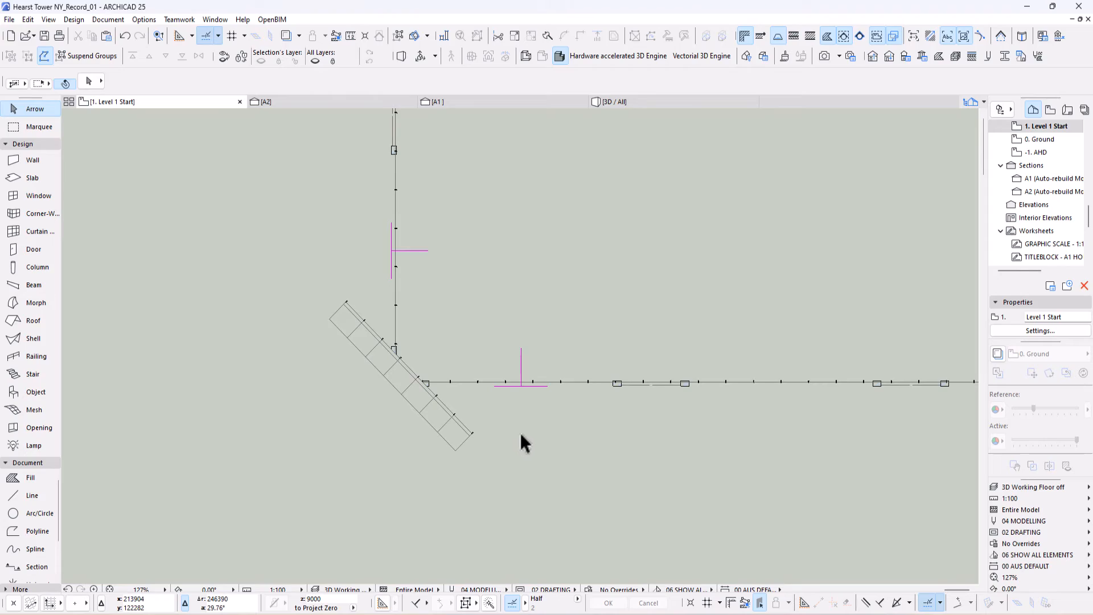
pyautogui.press('F3')
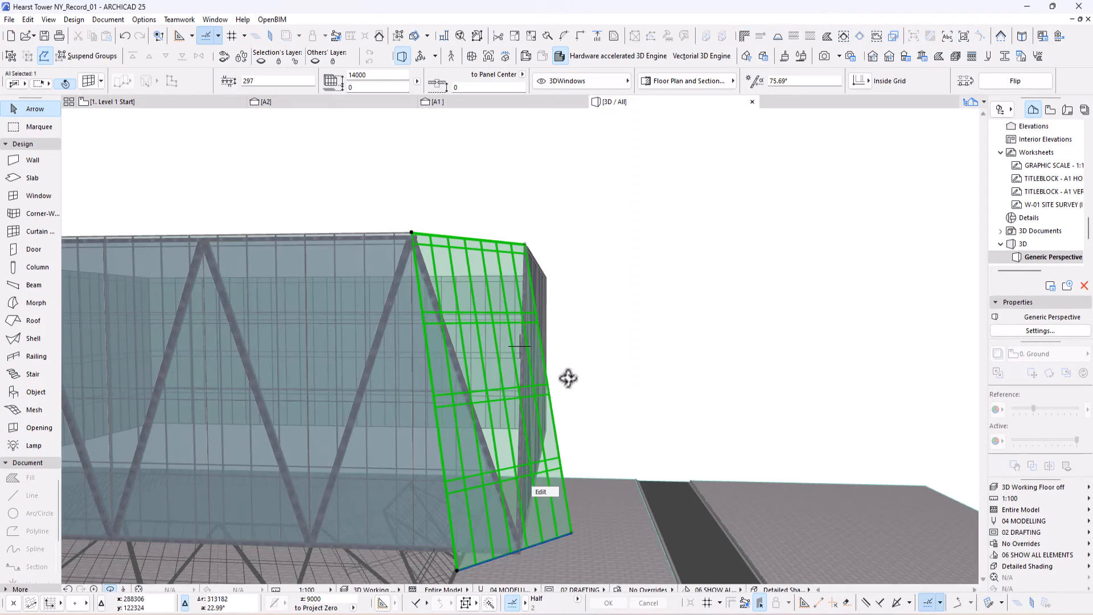
pyautogui.keyDown('shift'); pyautogui.moveTo(568, 378); pyautogui.dragTo(448, 449, button='middle'); pyautogui.keyUp('shift')
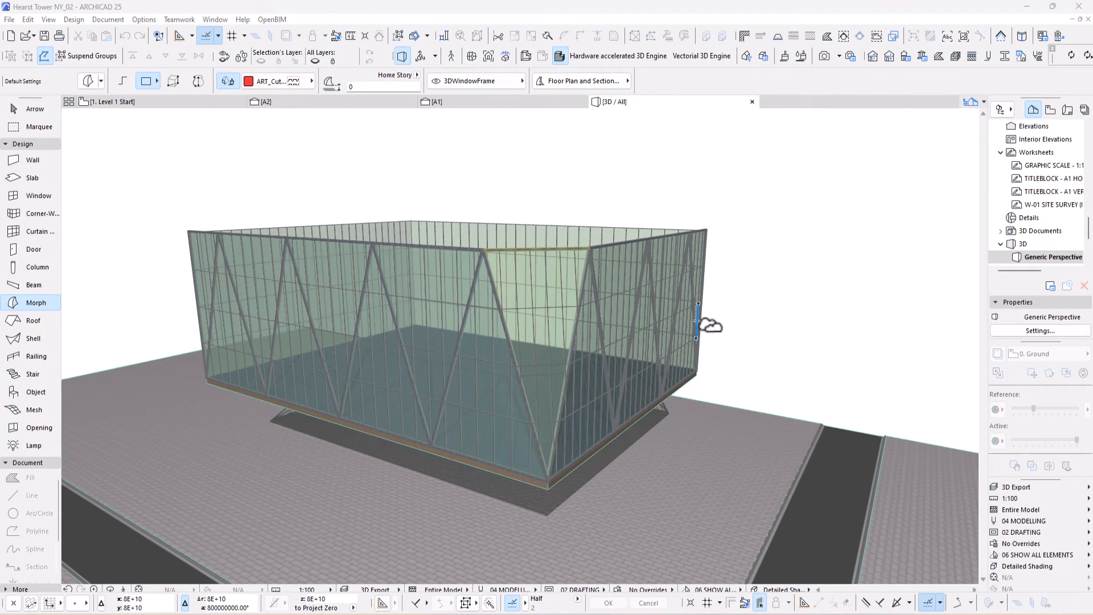
# - Examine how the morph frame across the top of the cut corner meets the adjoining facade frames
pyautogui.scroll(2, 526, 299)
pyautogui.keyDown('shift'); pyautogui.moveTo(560, 320); pyautogui.dragTo(544, 339, button='middle'); pyautogui.keyUp('shift')
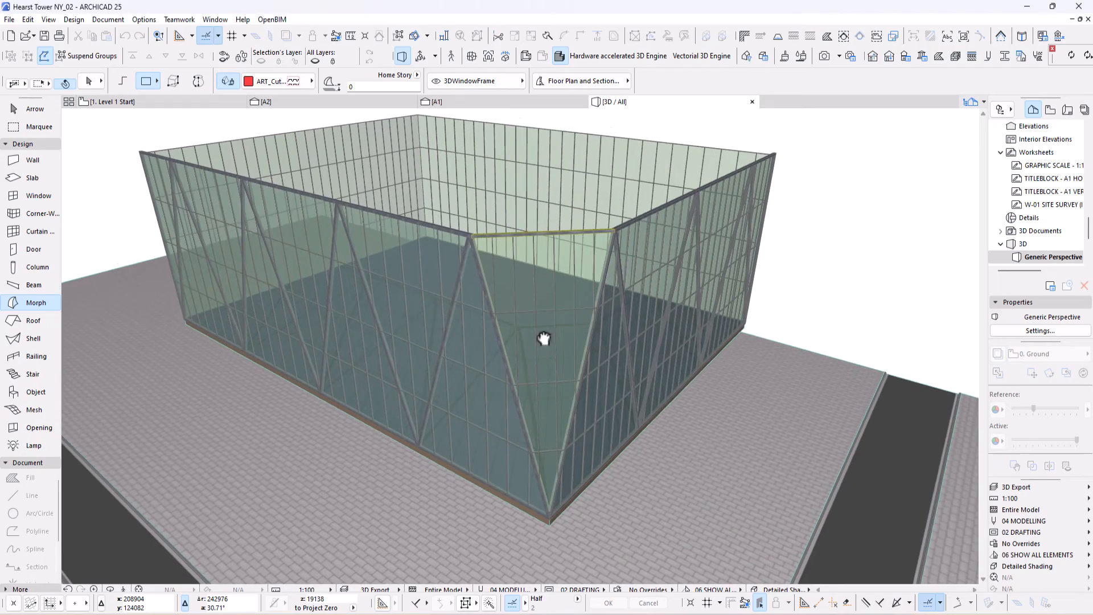
pyautogui.scroll(2, 547, 263)
pyautogui.moveTo(547, 263); pyautogui.dragTo(580, 409, button='middle')
pyautogui.scroll(4, 563, 378)
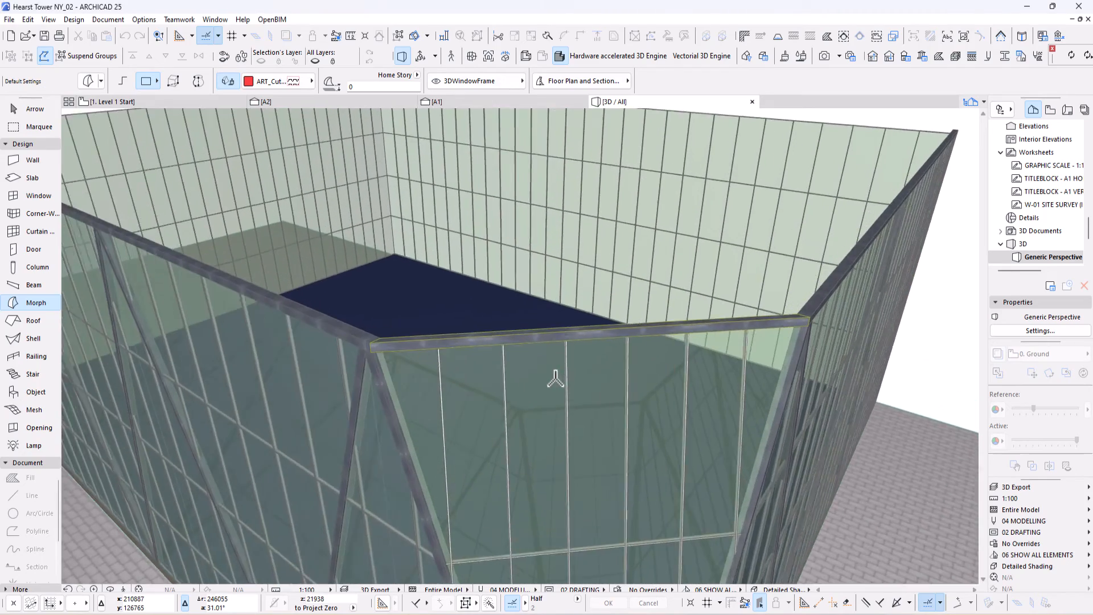
pyautogui.moveTo(481, 393); pyautogui.dragTo(477, 486, button='middle')
pyautogui.scroll(1, 477, 486)
pyautogui.scroll(1, 376, 453)
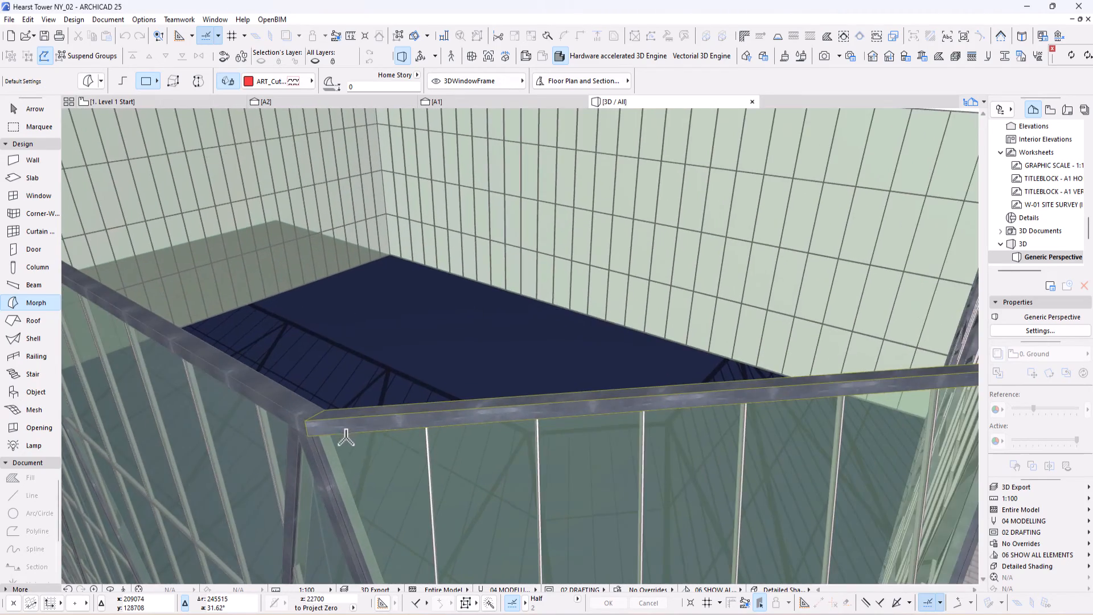
pyautogui.scroll(1, 319, 439)
pyautogui.click(361, 405)
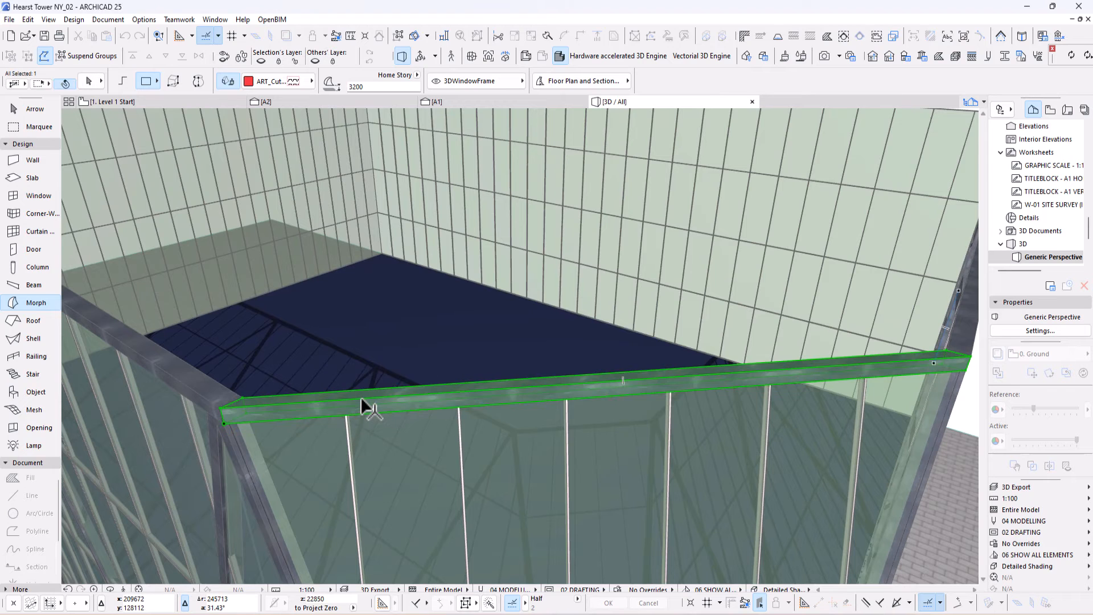
pyautogui.click(220, 407)
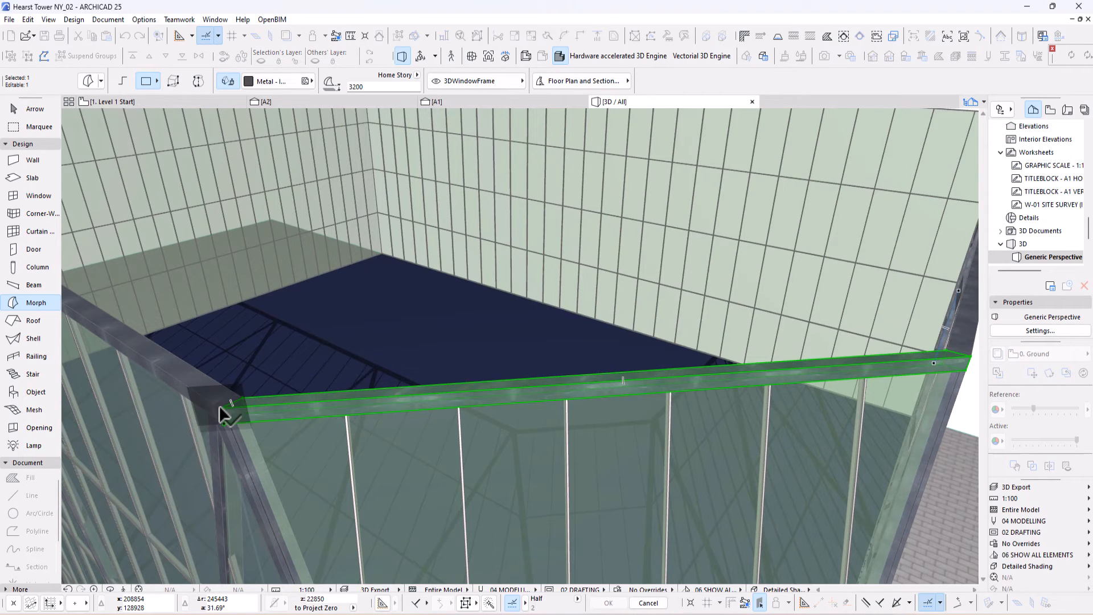
pyautogui.click(192, 296)
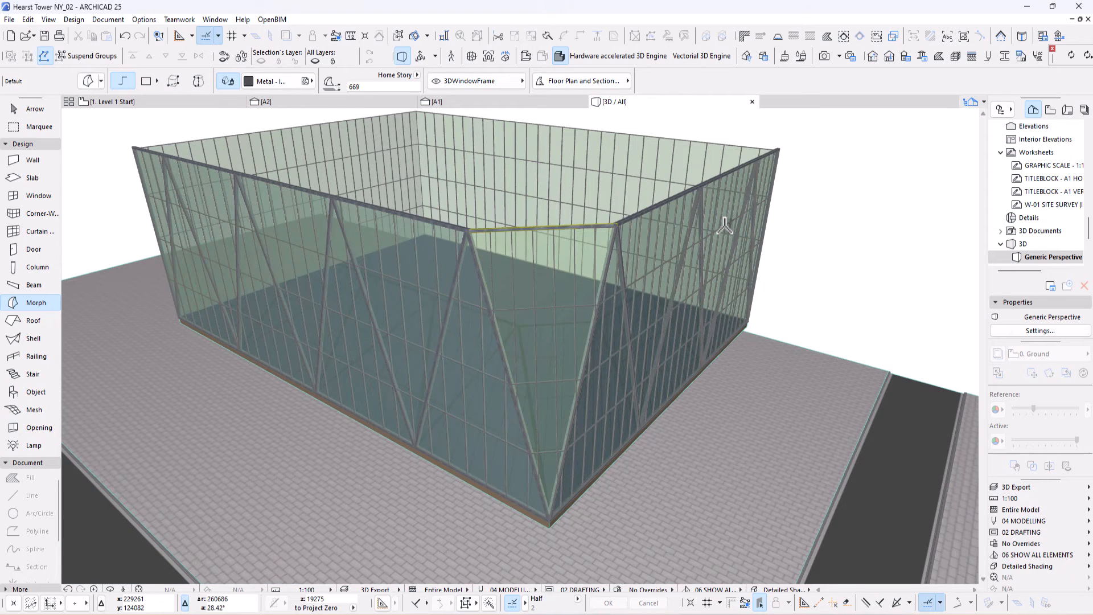
# - Switch the 3D view to the 3D Working layer combination and view the facade module around its corners
pyautogui.click(1019, 489)
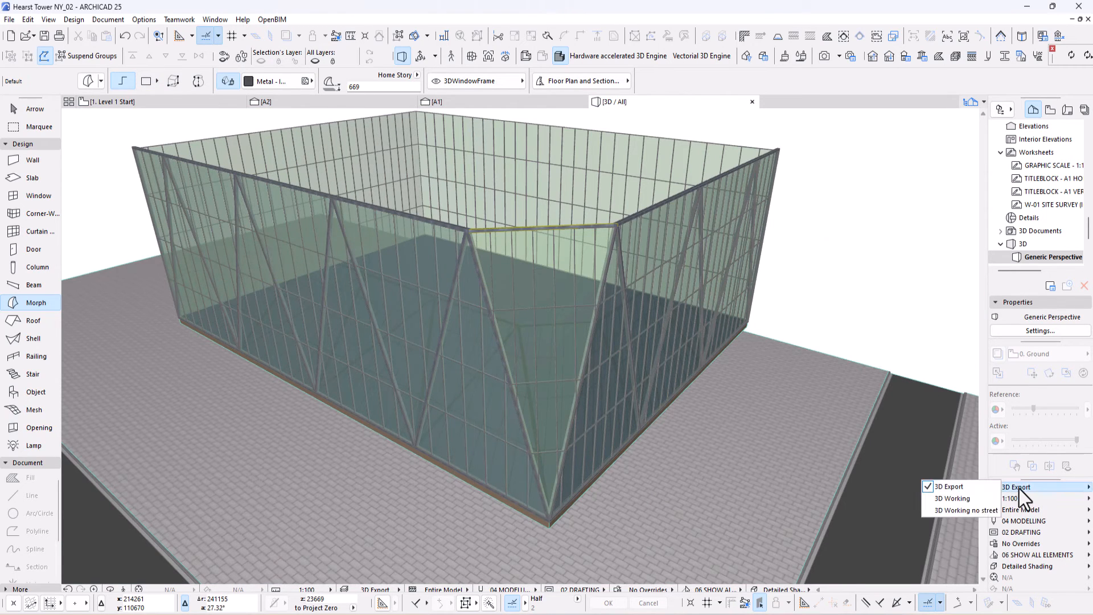
pyautogui.click(975, 501)
pyautogui.keyDown('shift'); pyautogui.moveTo(641, 349); pyautogui.dragTo(560, 324, button='middle'); pyautogui.keyUp('shift')
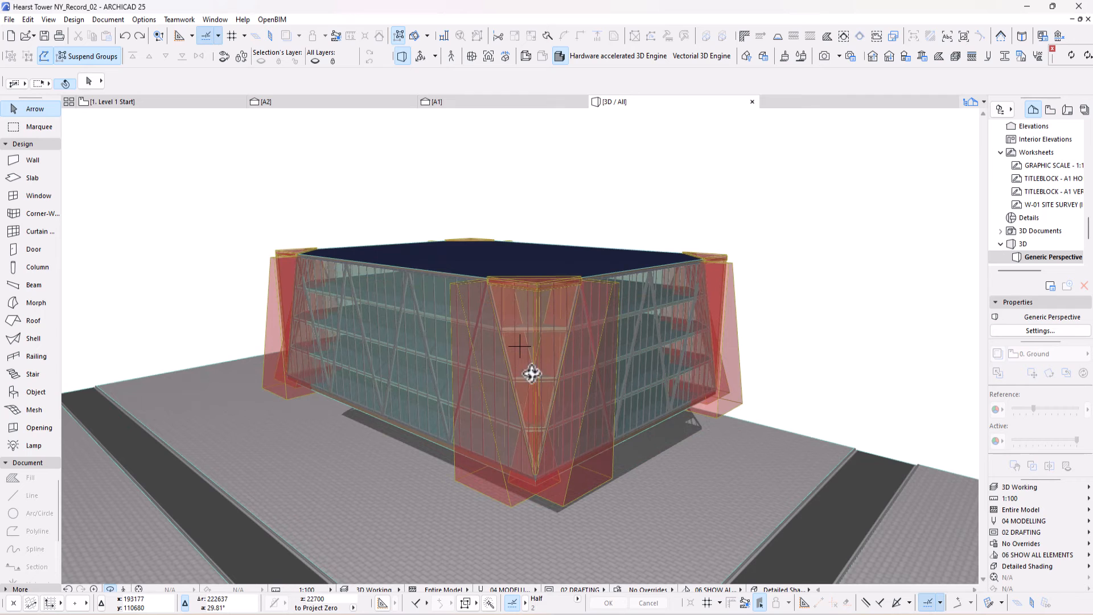
pyautogui.moveTo(554, 374); pyautogui.dragTo(583, 339)
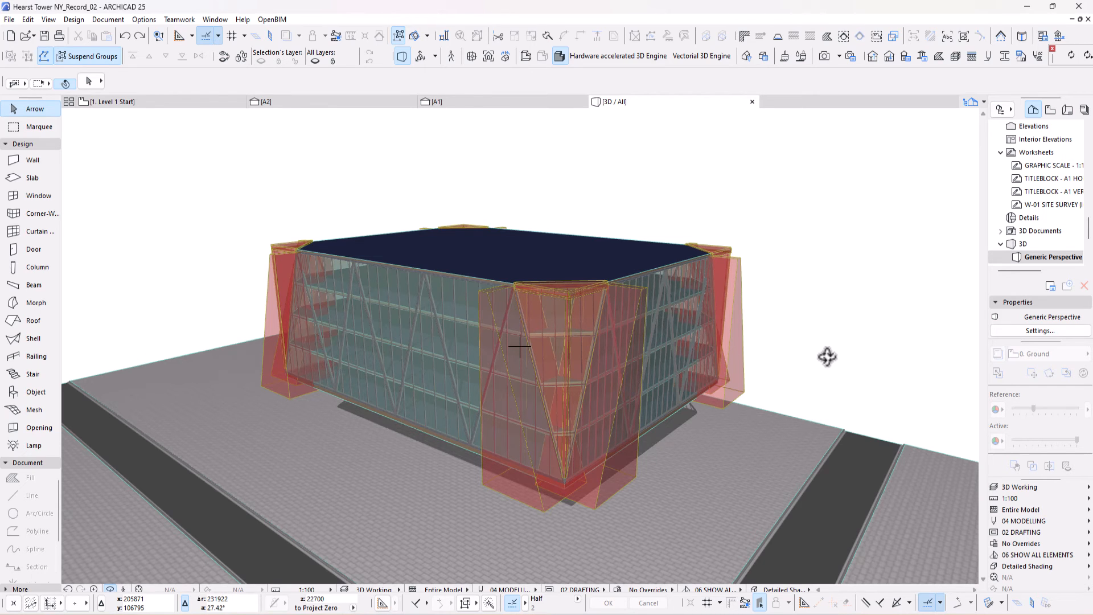
pyautogui.scroll(-2, 393, 313)
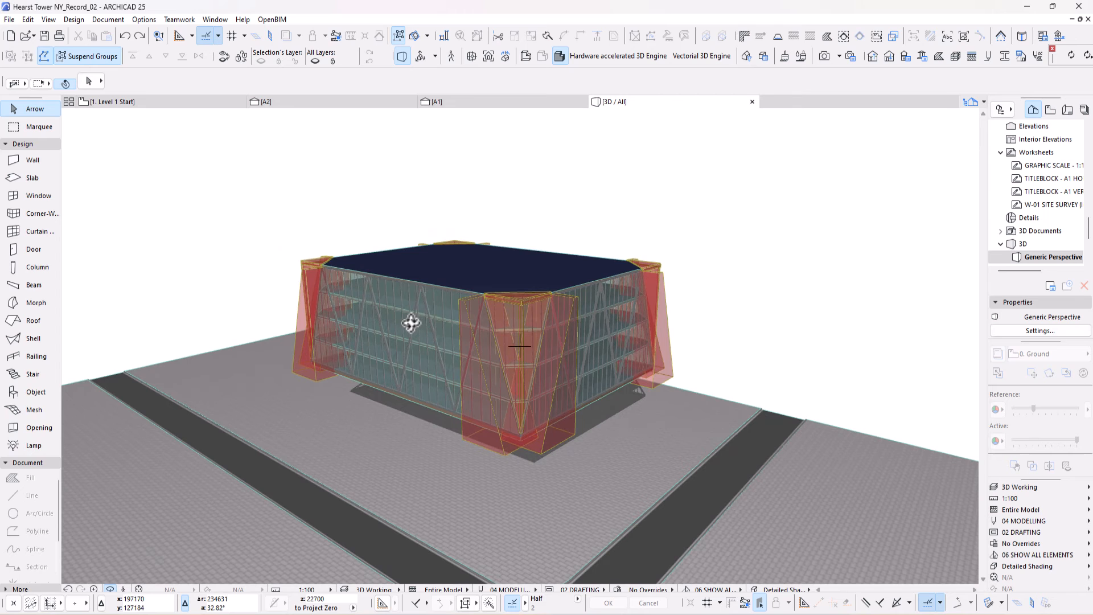
pyautogui.moveTo(411, 323); pyautogui.dragTo(559, 336)
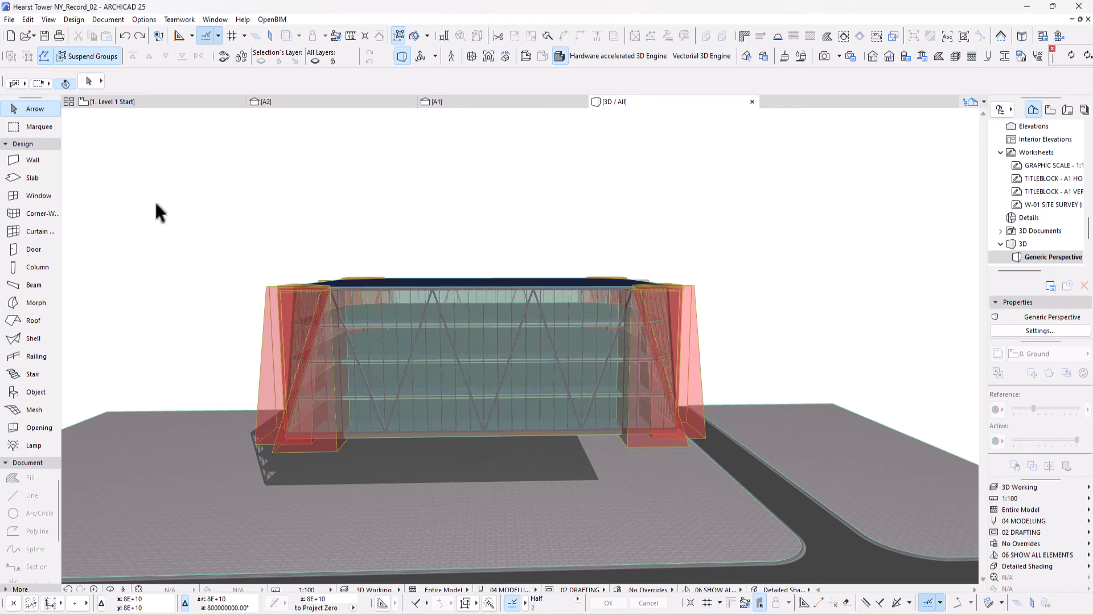
pyautogui.moveTo(156, 204); pyautogui.dragTo(731, 348)
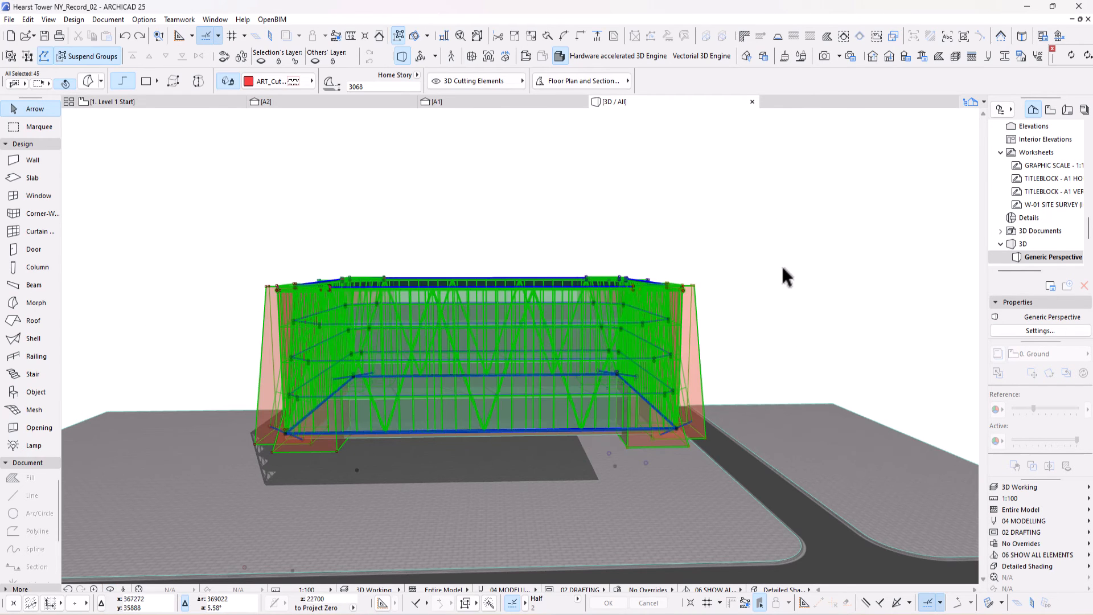
pyautogui.keyDown('shift'); pyautogui.moveTo(780, 273); pyautogui.dragTo(669, 185, button='middle'); pyautogui.keyUp('shift')
pyautogui.click(794, 196)
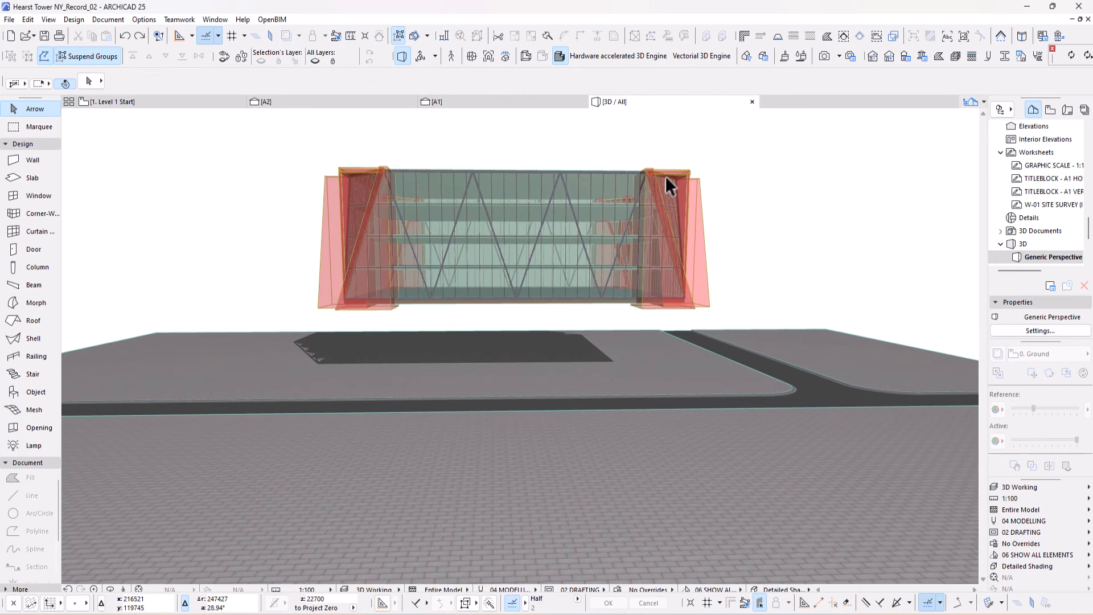
# - Select the whole facade module with its slabs and cutting morphs, and Multiply it using Elevate and Increment, with one copy raised 20000
pyautogui.moveTo(245, 140); pyautogui.dragTo(725, 315)
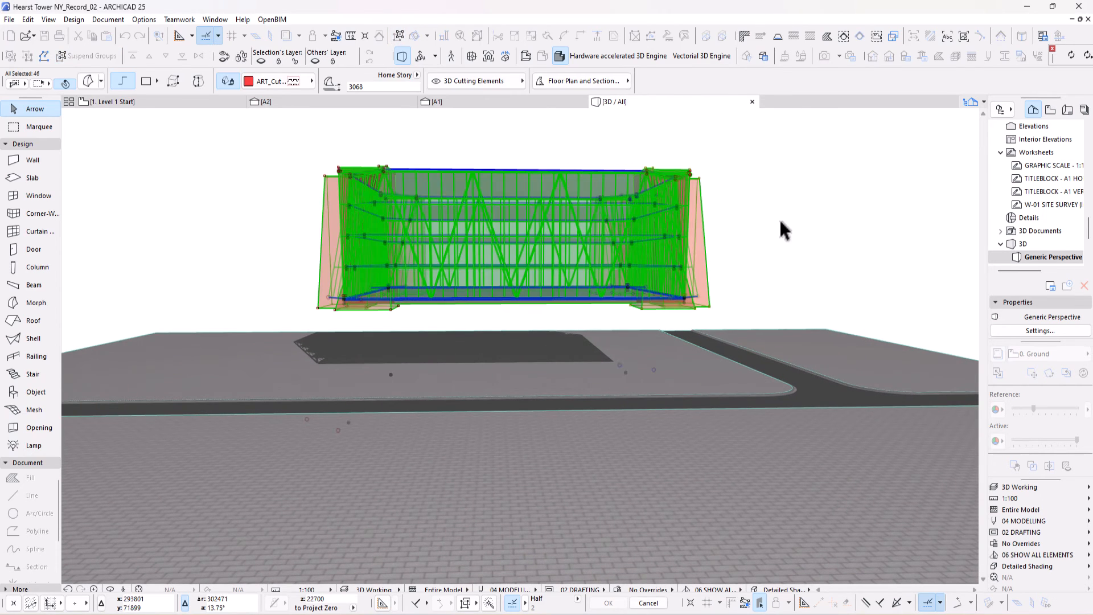
pyautogui.keyDown('shift'); pyautogui.moveTo(788, 213); pyautogui.dragTo(759, 300, button='middle'); pyautogui.keyUp('shift')
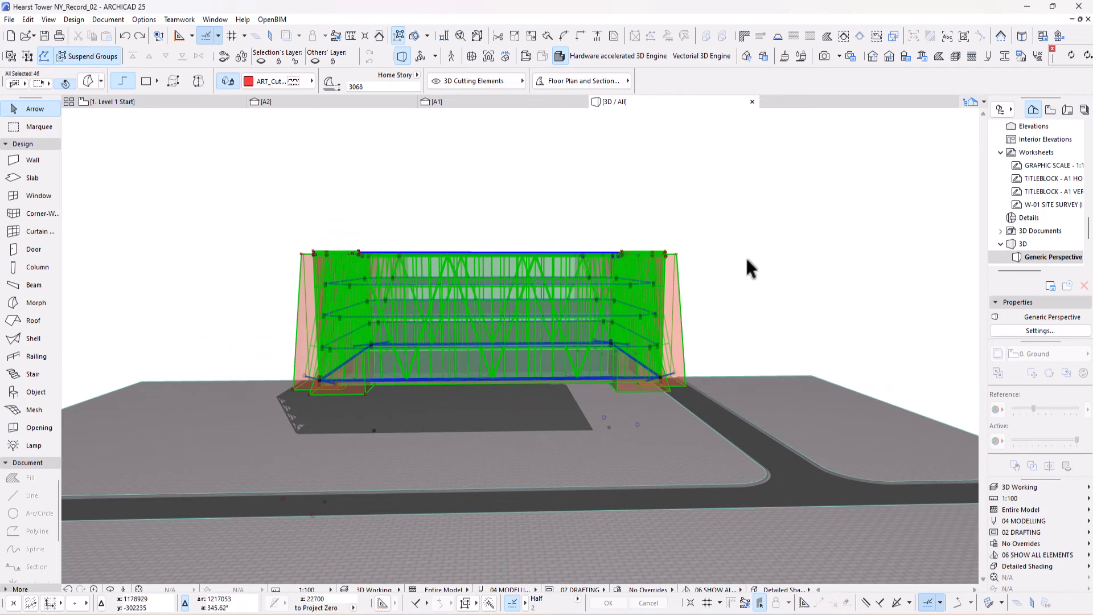
pyautogui.hotkey('ctrl', 'u')
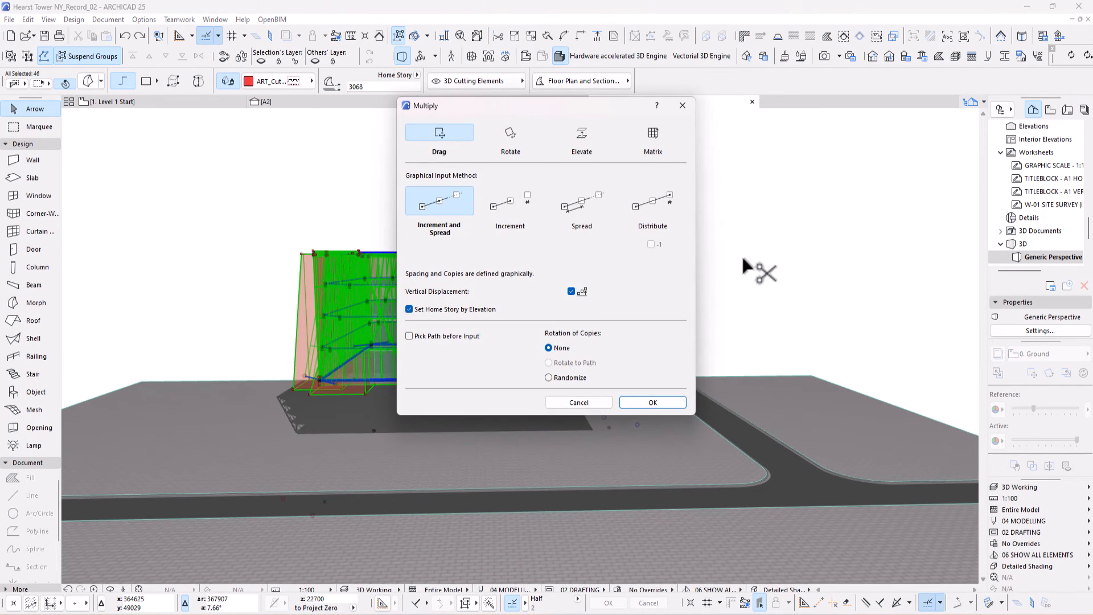
pyautogui.click(587, 138)
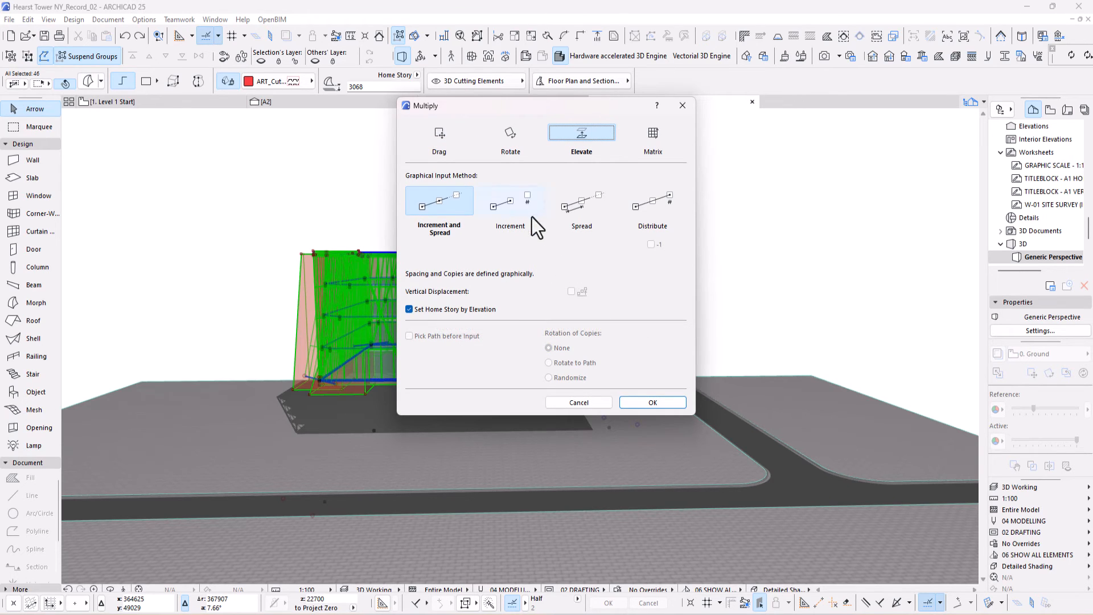
pyautogui.click(513, 202)
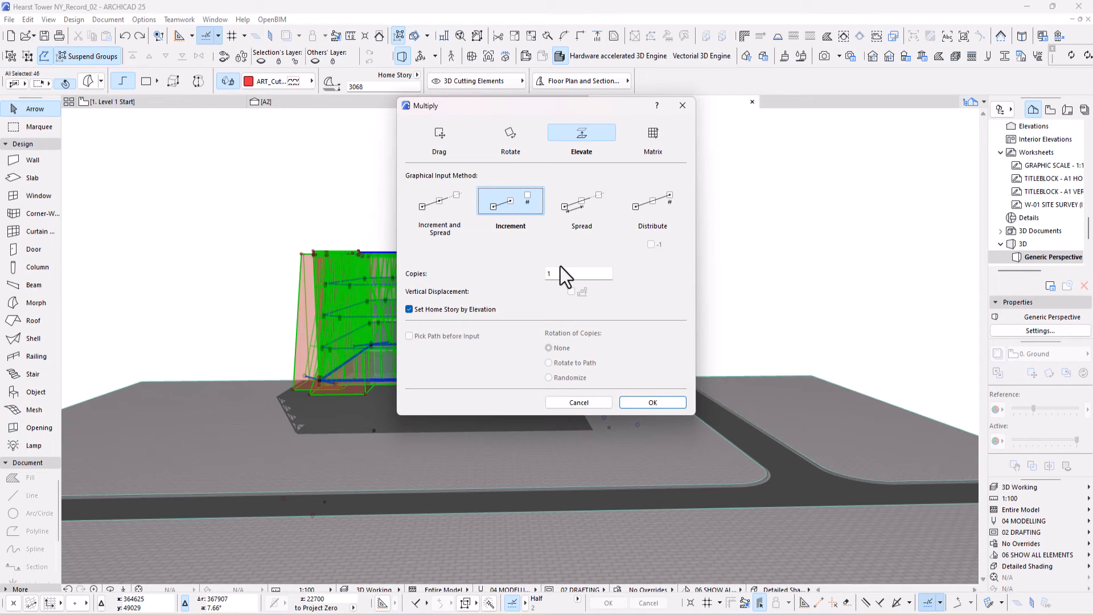
pyautogui.click(653, 402)
pyautogui.click(695, 356)
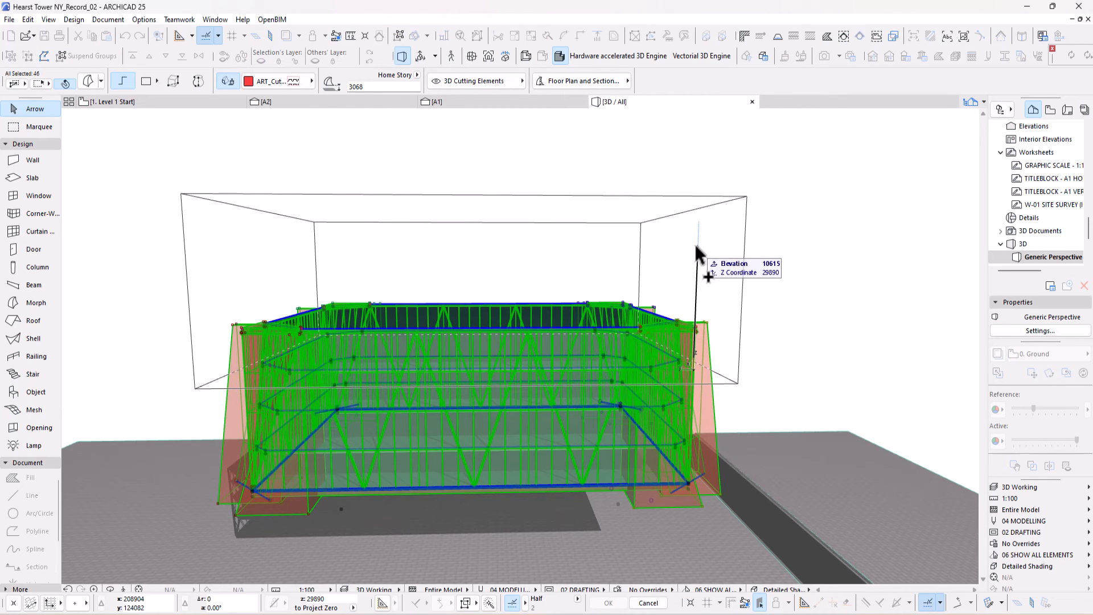
pyautogui.write('20000')
pyautogui.press('Return')
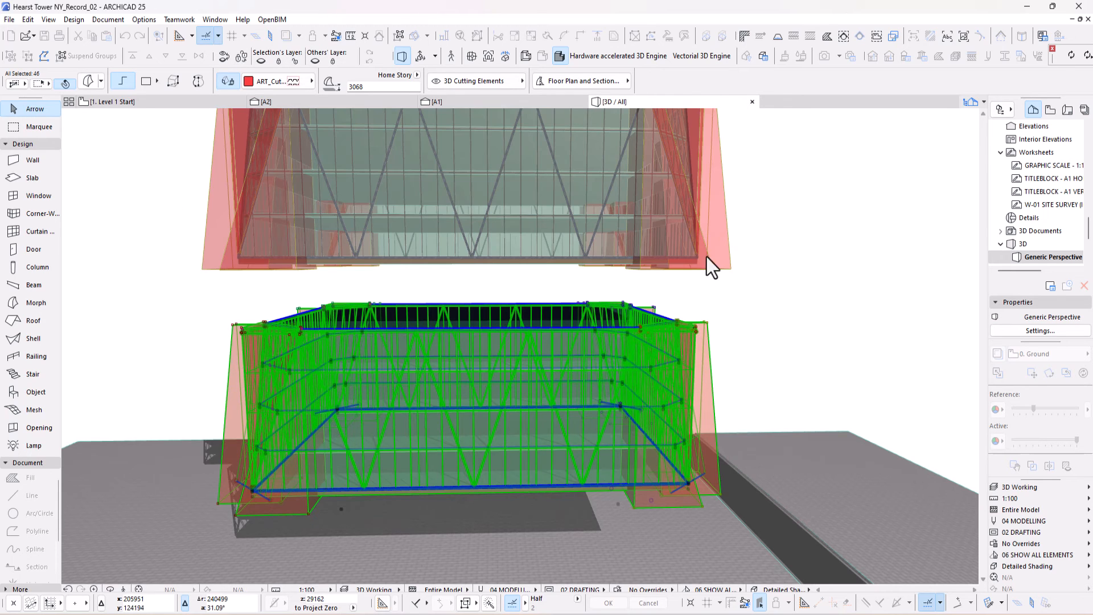
# - Select the raised upper copy of the facade module with its slabs and cutting morphs, and bring it into a frontal 3D view
pyautogui.press('Escape')
pyautogui.scroll(-1, 749, 326)
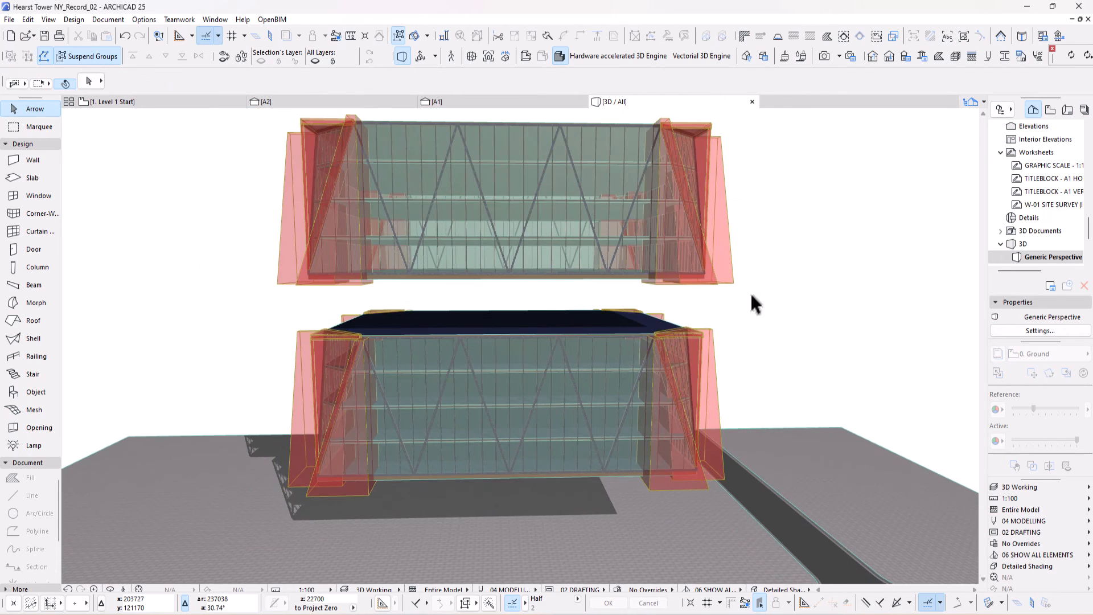
pyautogui.moveTo(253, 110); pyautogui.dragTo(759, 289)
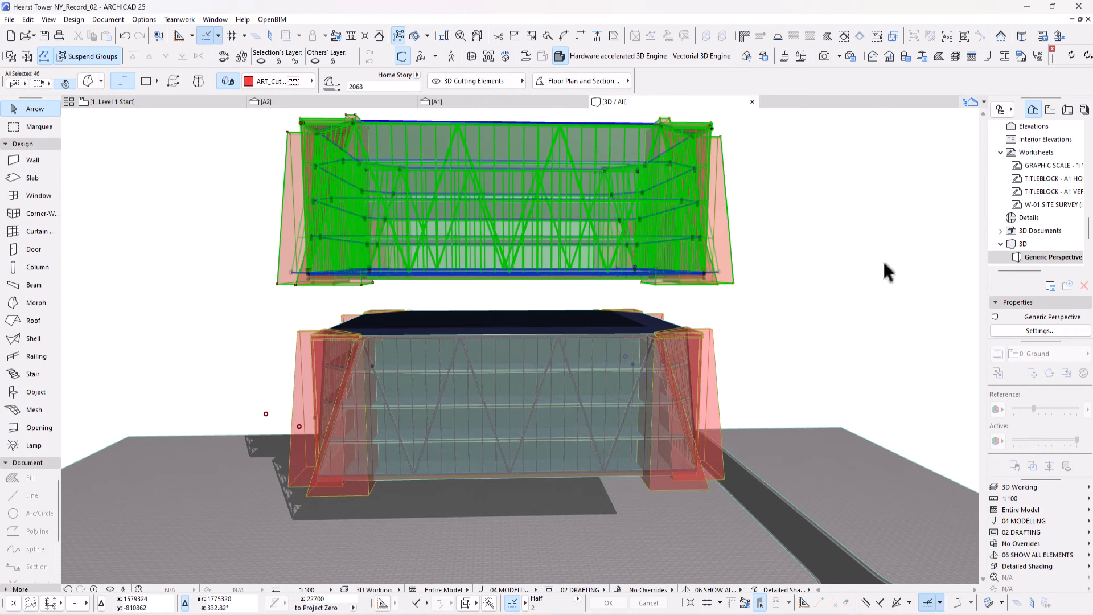
pyautogui.click(489, 57)
pyautogui.click(500, 142)
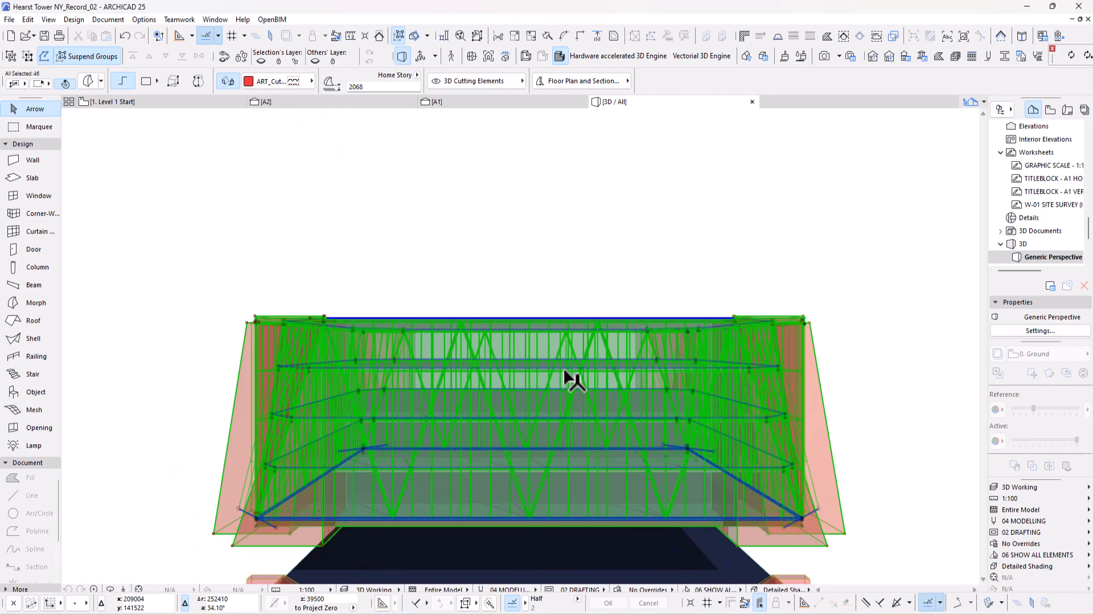
# - Change the 3D projection from perspective to the parallel Side view
pyautogui.click(405, 57)
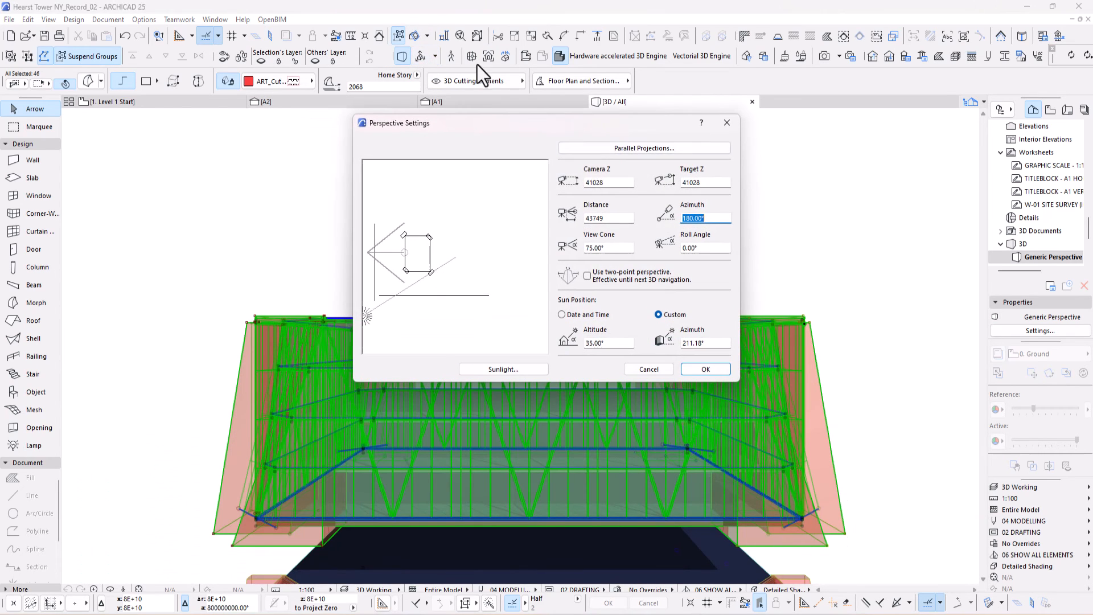
pyautogui.click(603, 152)
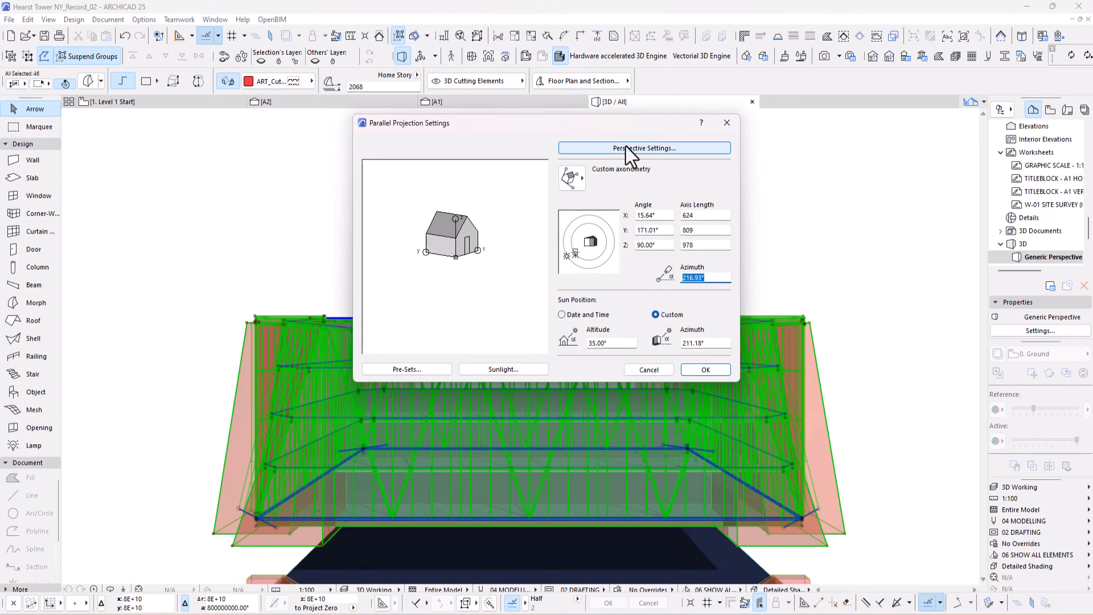
pyautogui.click(571, 178)
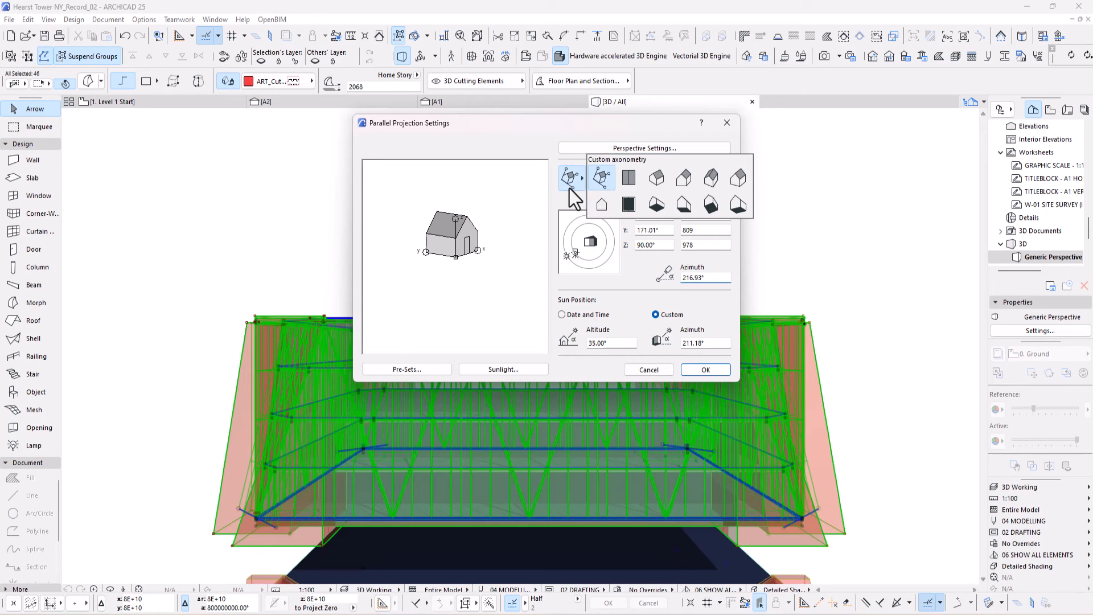
pyautogui.click(604, 206)
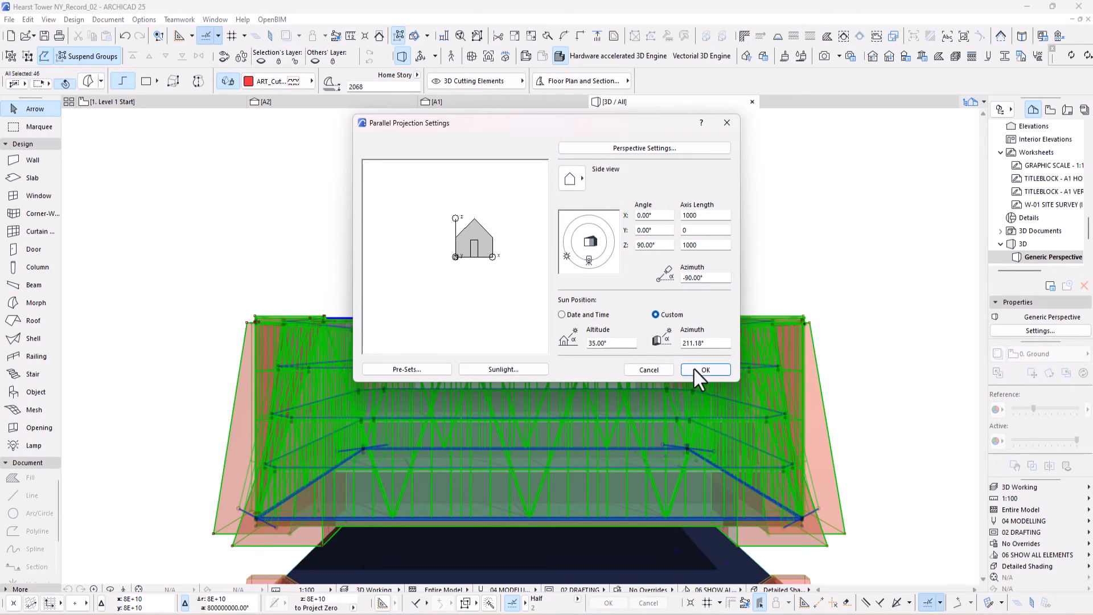
pyautogui.click(702, 369)
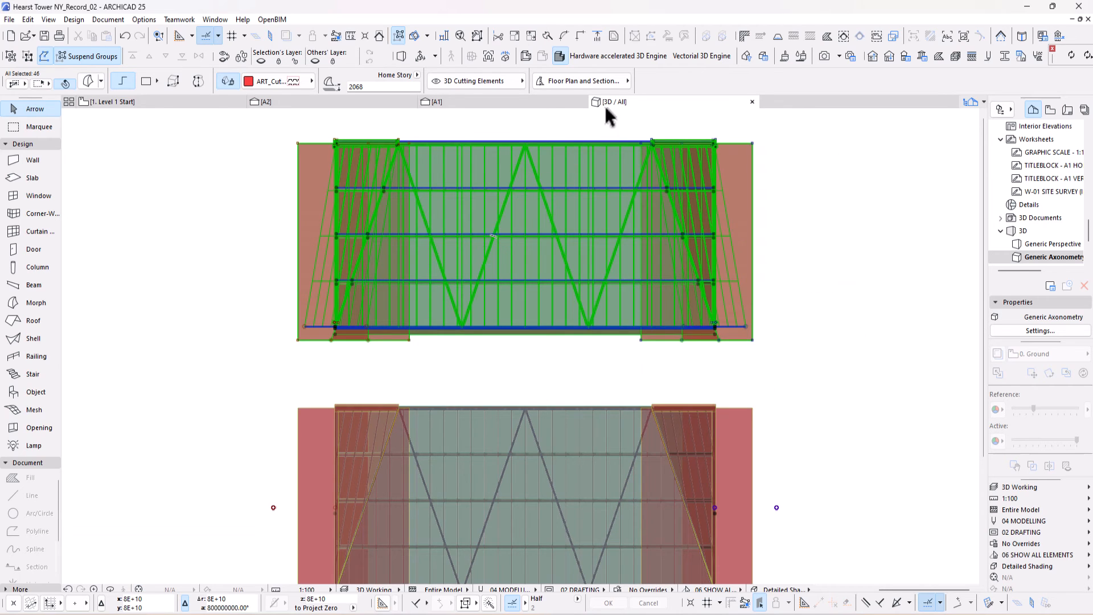
pyautogui.click(28, 20)
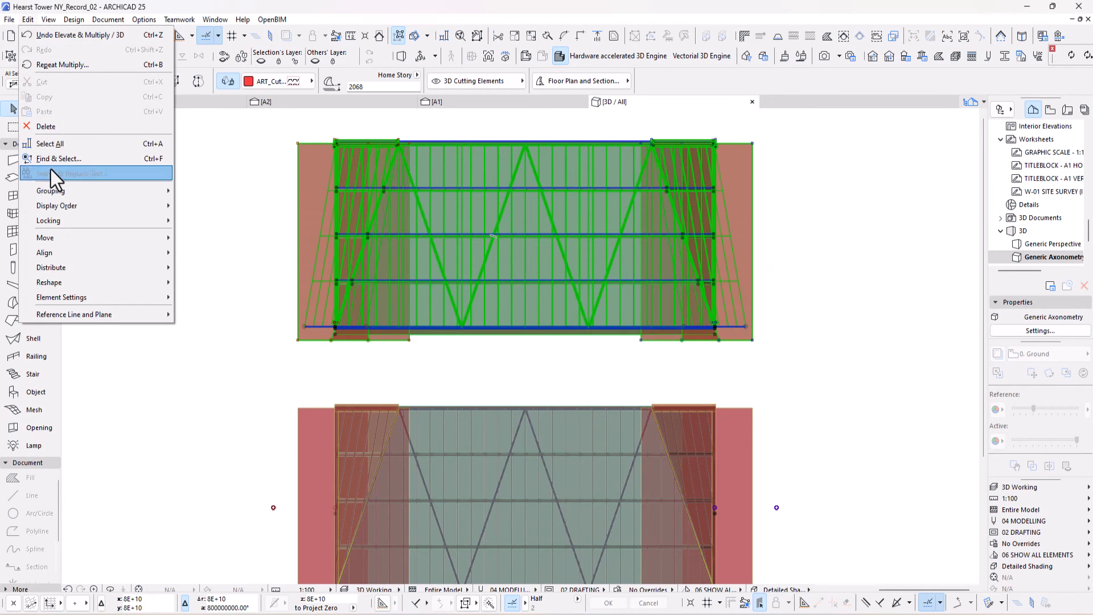
pyautogui.moveTo(57, 238)
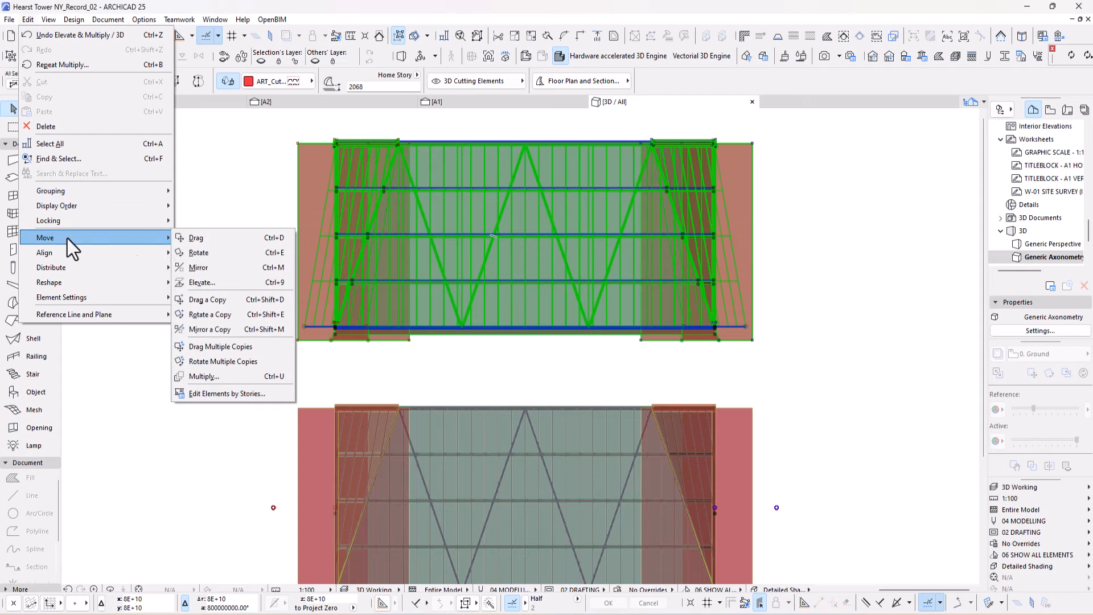
pyautogui.click(202, 254)
pyautogui.click(489, 321)
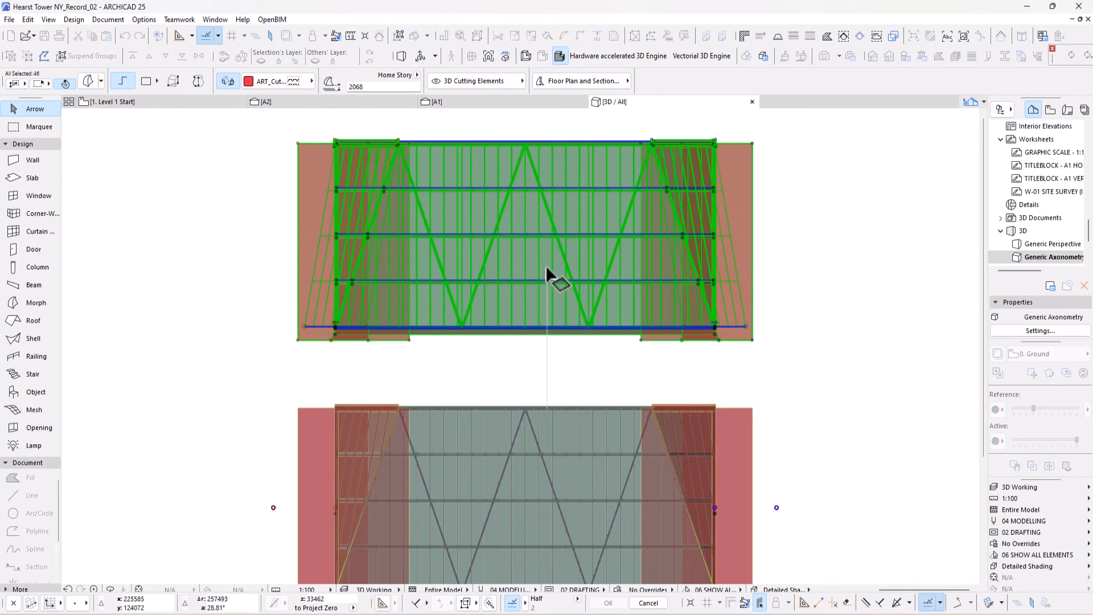
pyautogui.click(525, 233)
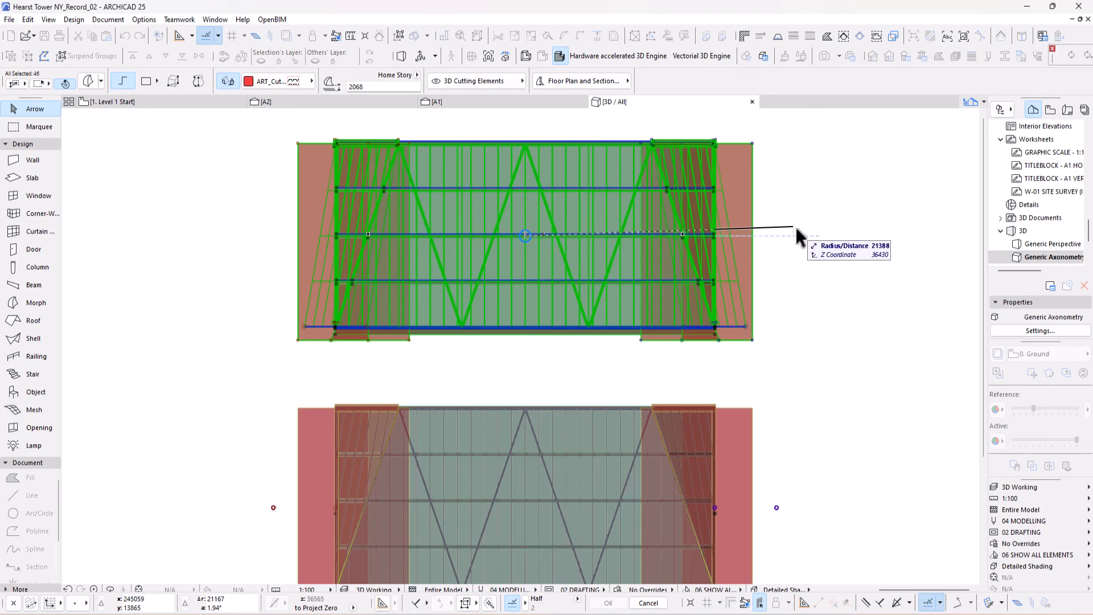
pyautogui.press('Escape')
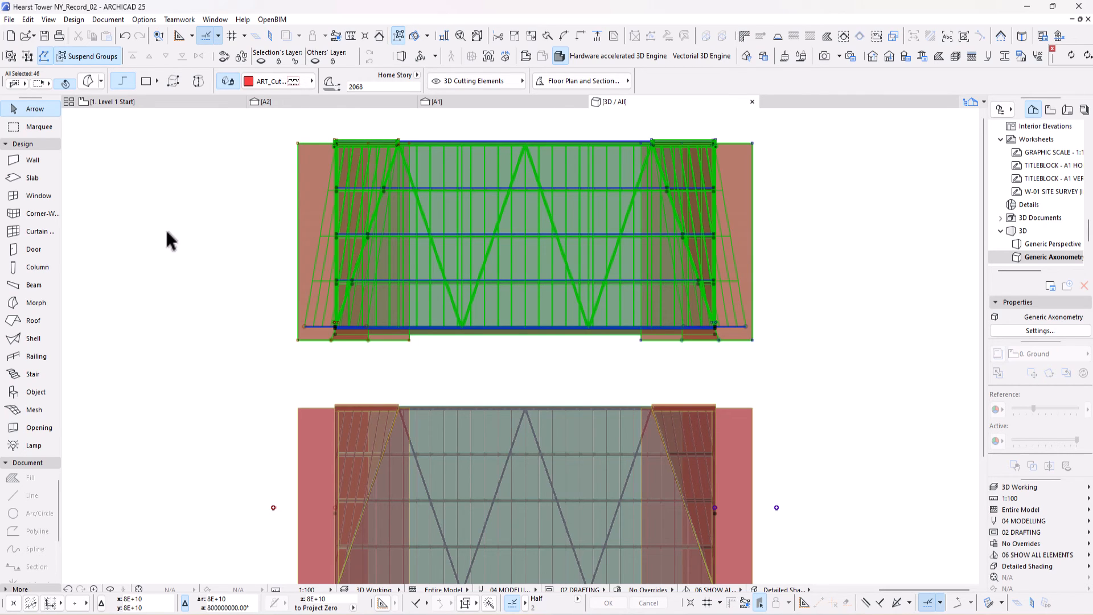
pyautogui.click(28, 19)
pyautogui.moveTo(66, 239)
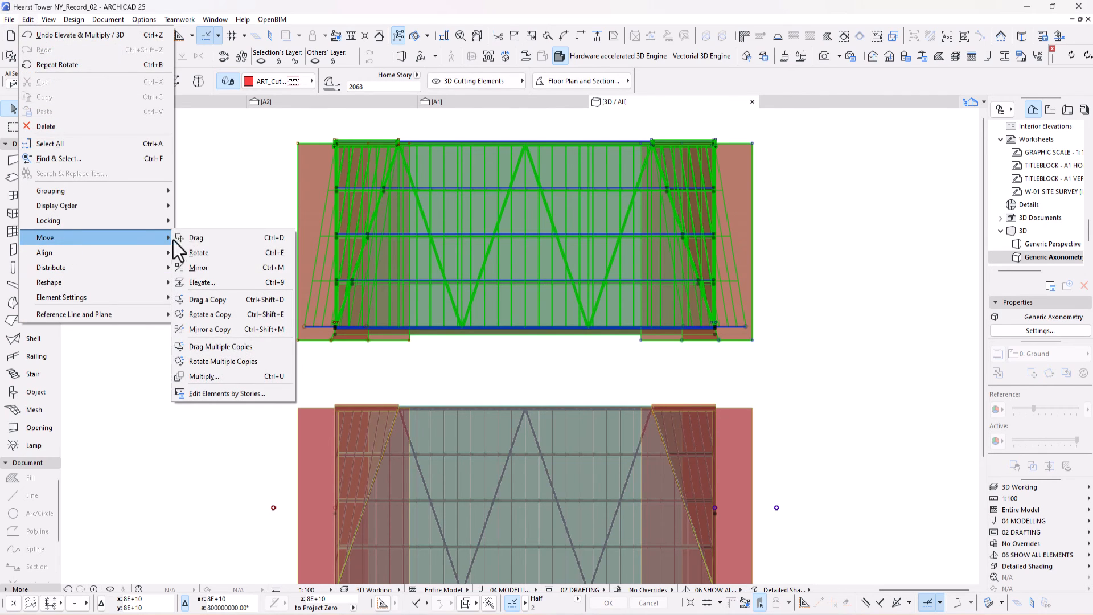
pyautogui.click(202, 251)
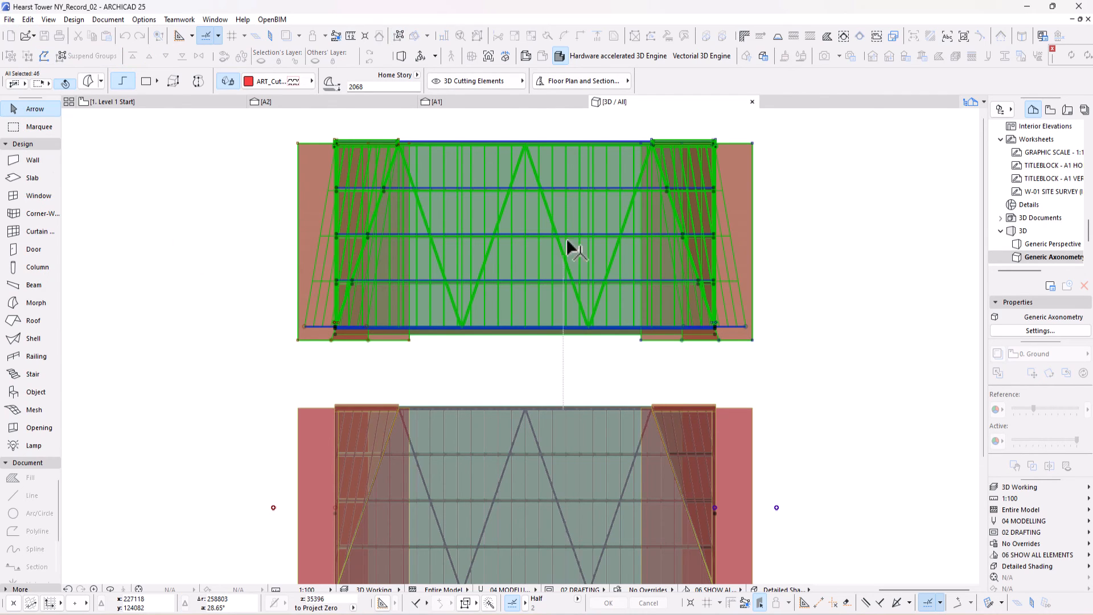
pyautogui.click(535, 219)
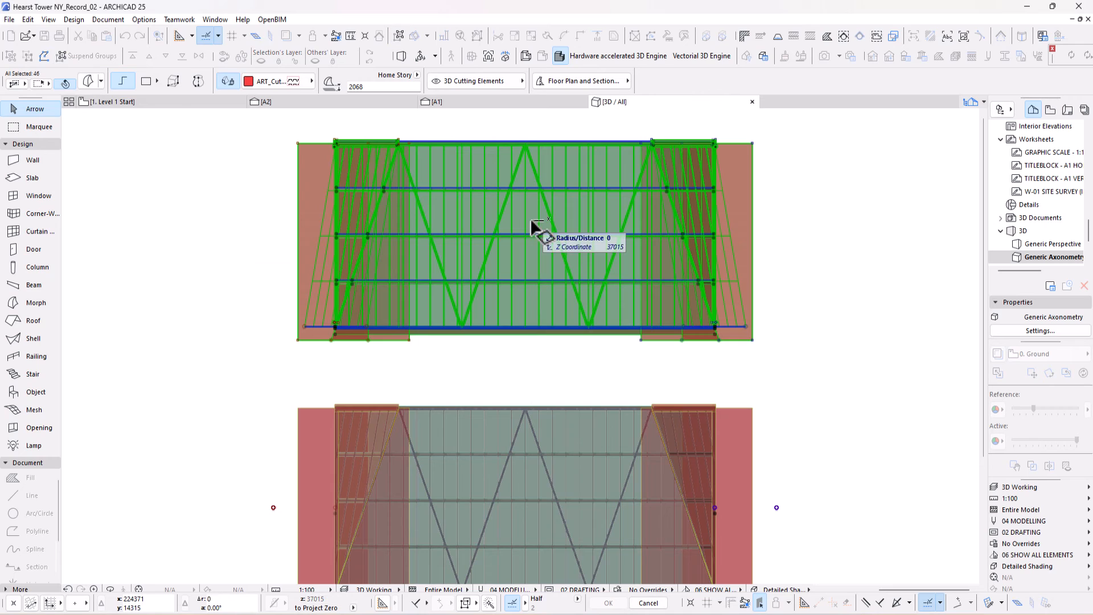
pyautogui.click(814, 221)
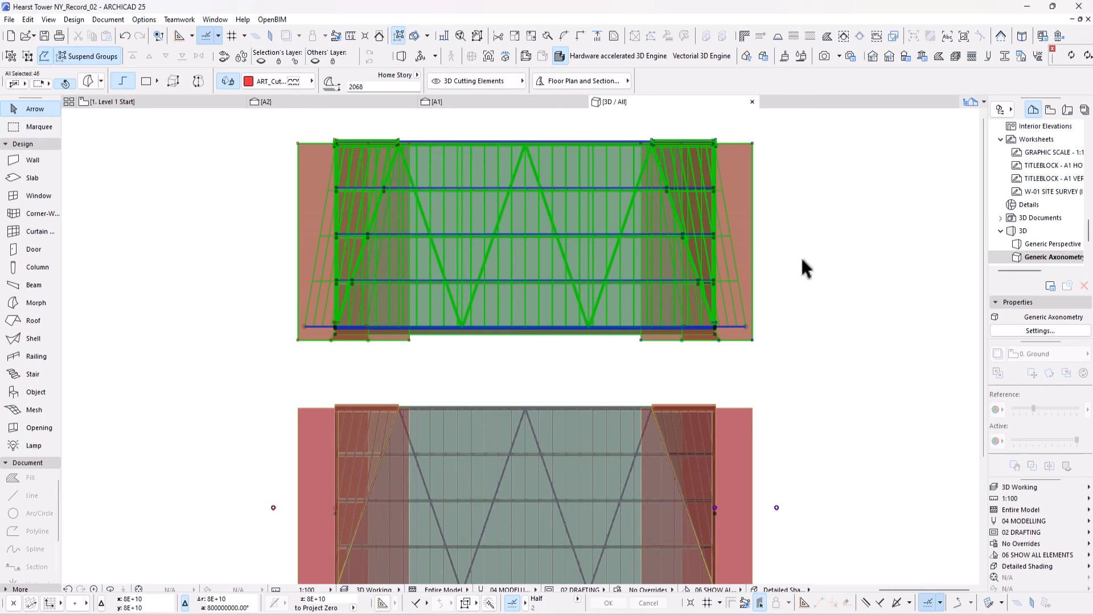
# - Hide the 3DFloors layer so only the facade walls, frames and cutting morphs are shown
pyautogui.hotkey('ctrl', 'l')
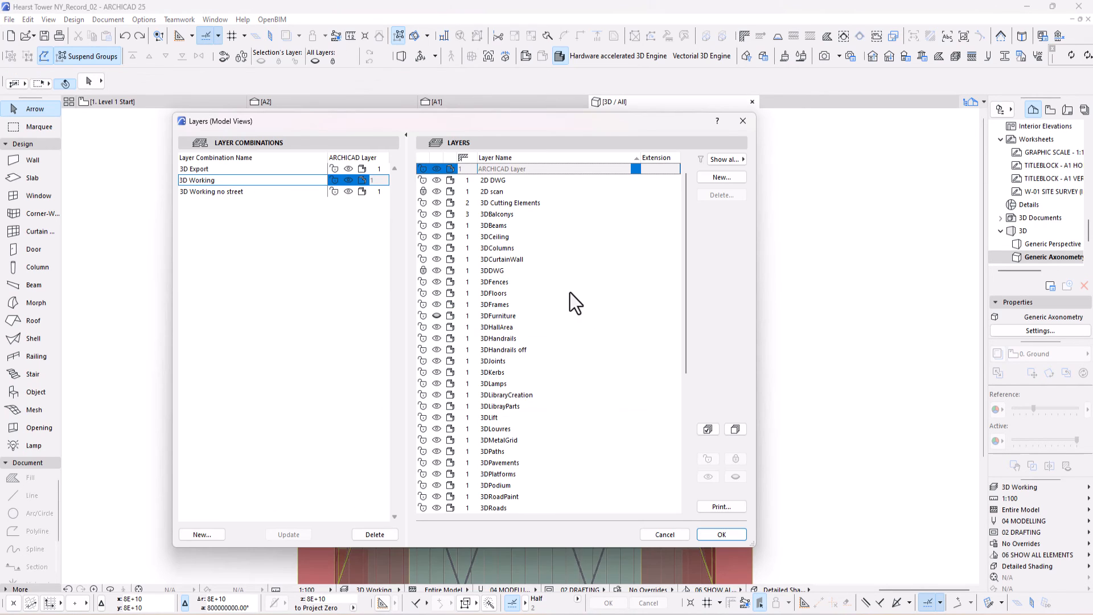
pyautogui.click(439, 294)
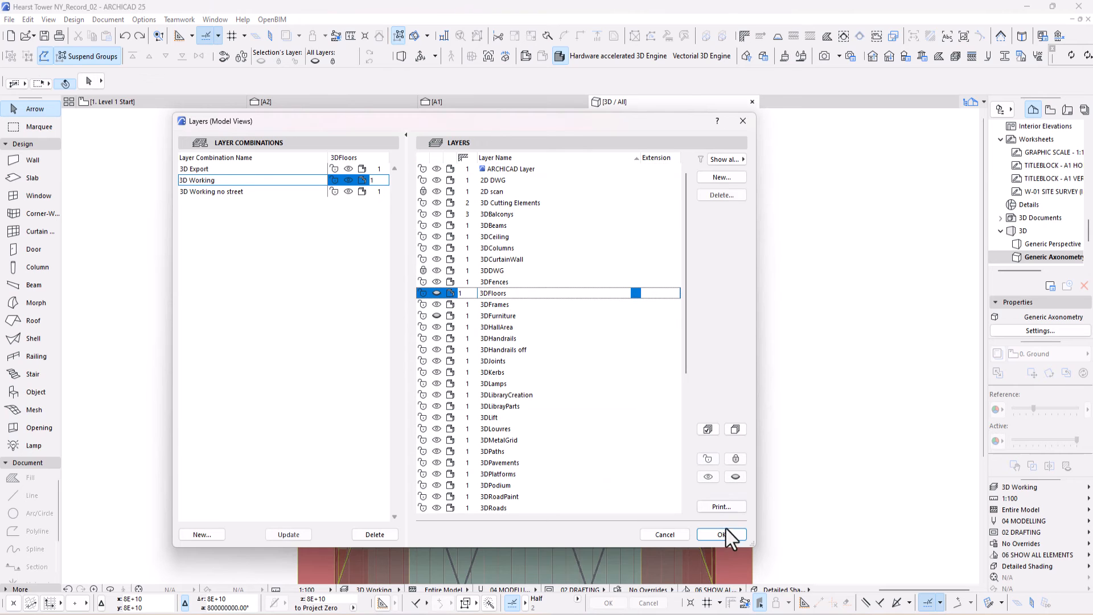
pyautogui.click(721, 533)
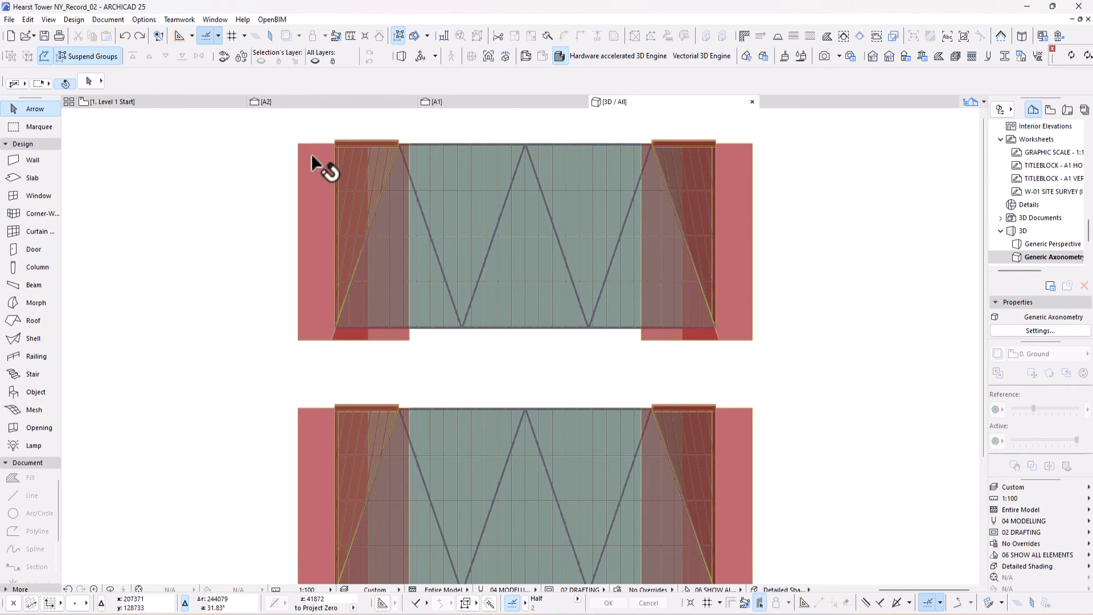
# - Select the upper module's facade elements and cutting morphs, and rotate them upside down by 180° about the module's centre in the side view
pyautogui.moveTo(233, 122); pyautogui.dragTo(795, 351)
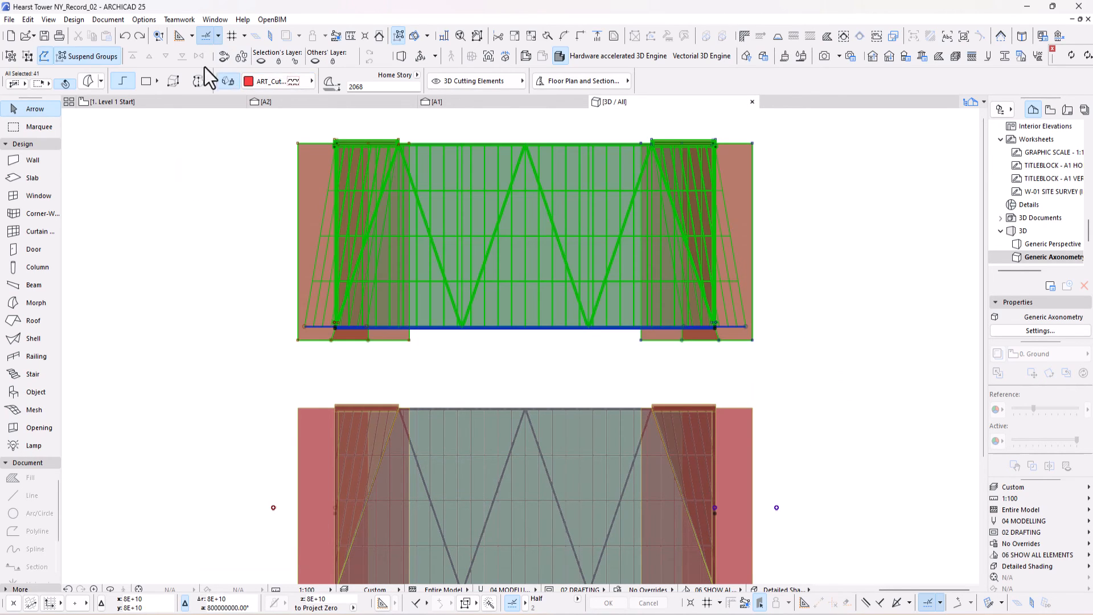
pyautogui.click(49, 23)
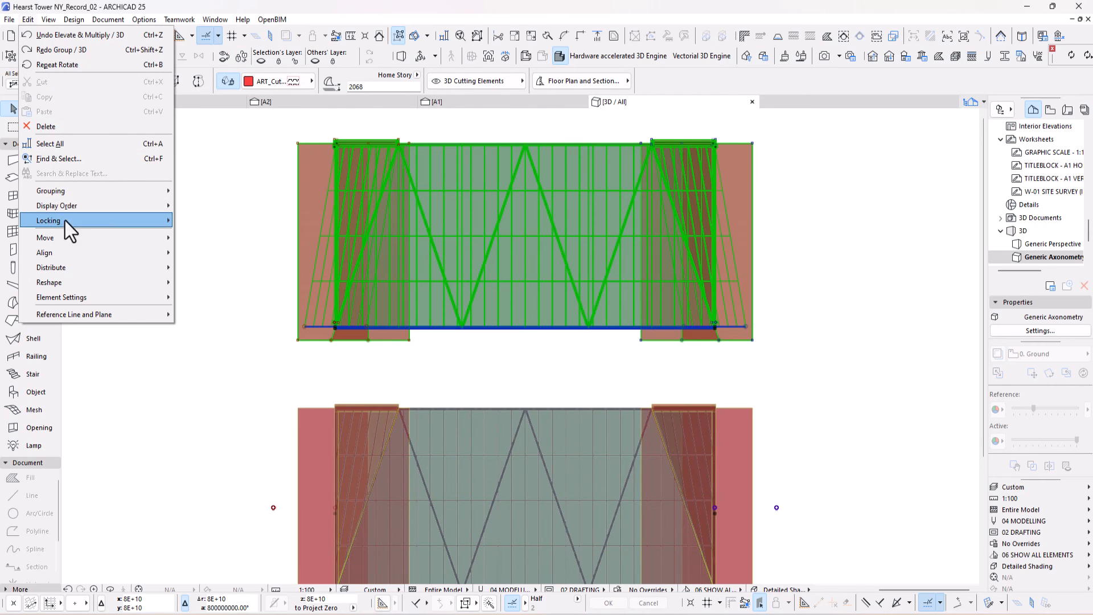
pyautogui.moveTo(70, 237)
pyautogui.click(199, 256)
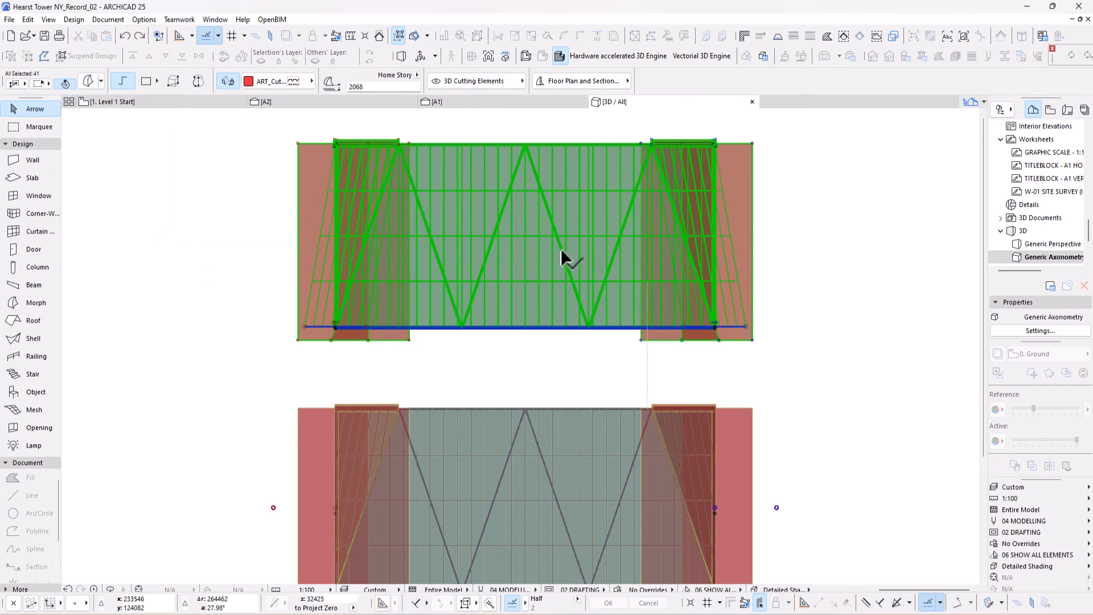
pyautogui.click(531, 255)
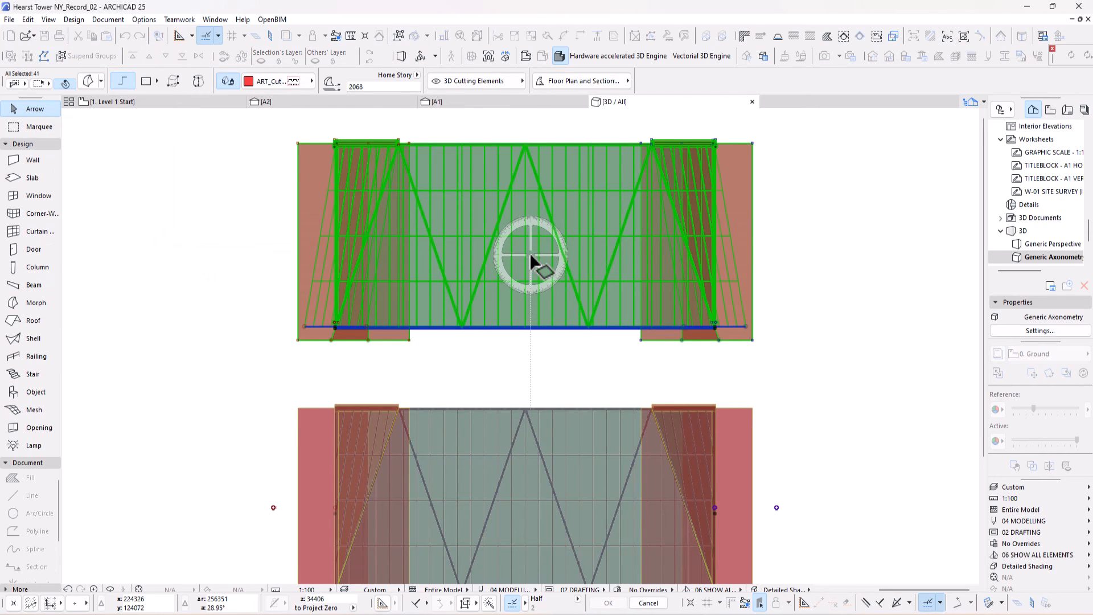
pyautogui.click(841, 255)
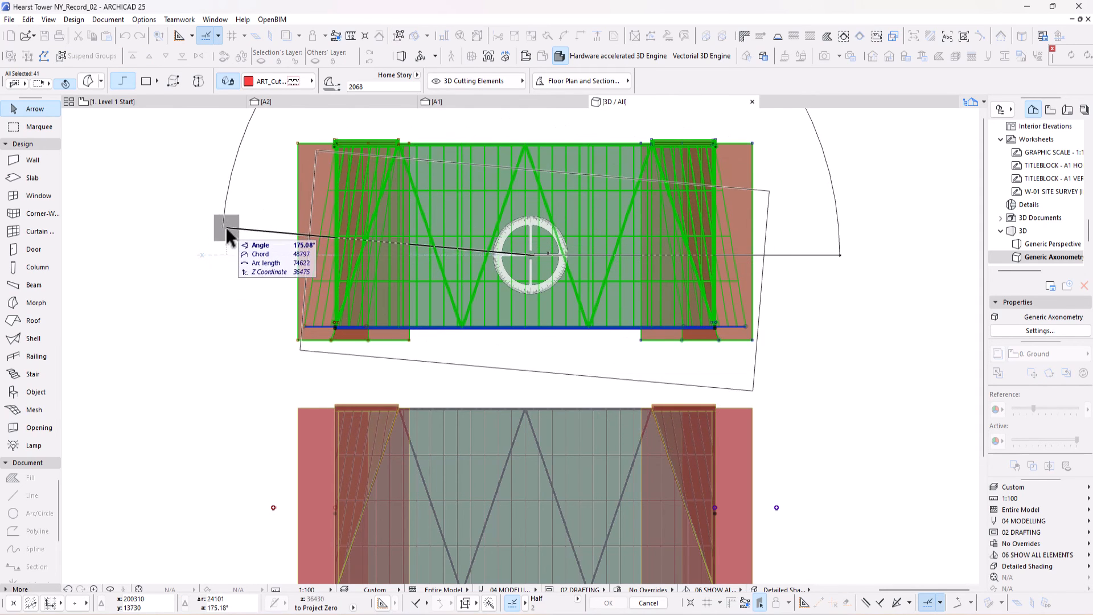
pyautogui.click(227, 256)
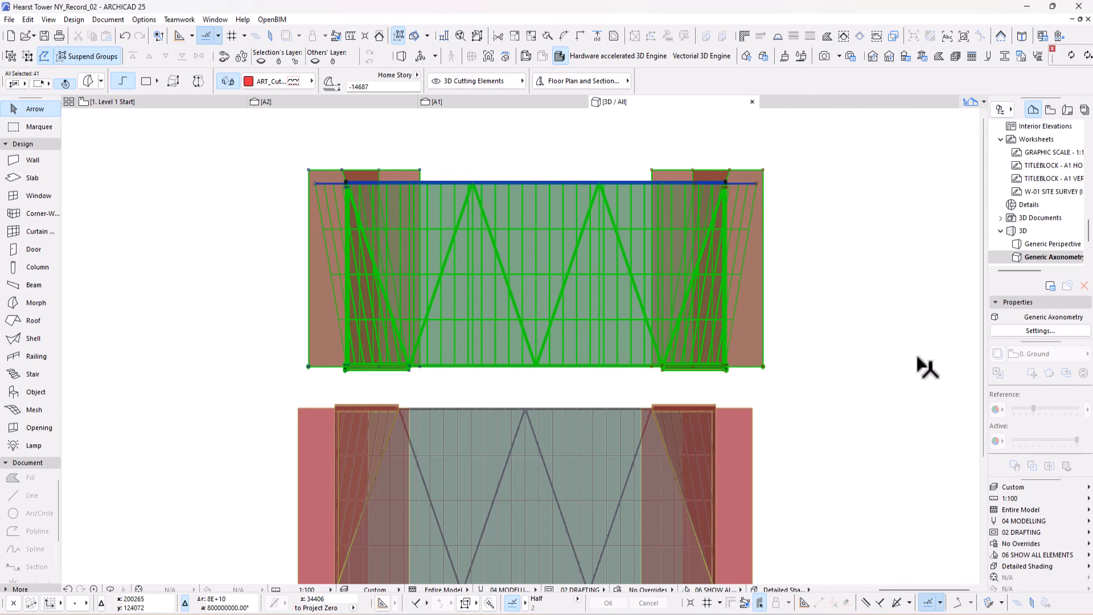
# - Drag the flipped upper module so its lower outer corner meets the matching upper corner of the lower module in the side view
pyautogui.scroll(4, 775, 418)
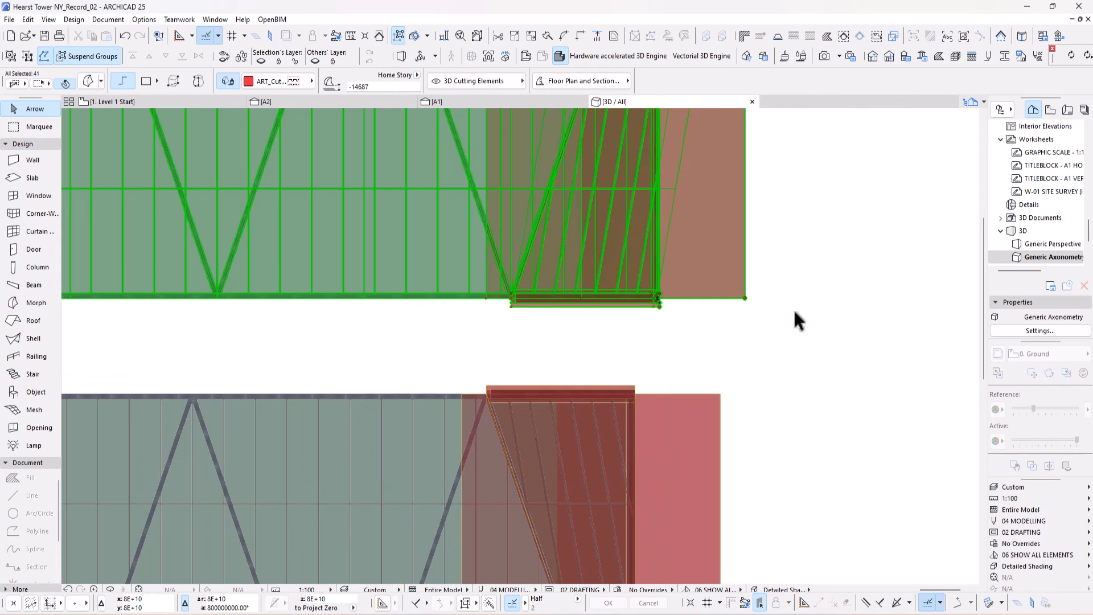
pyautogui.hotkey('ctrl', 'd')
pyautogui.click(744, 299)
pyautogui.click(720, 393)
# - Drag the flipped module 30000 horizontally so its slanted-corner point lands on the matching point of the lower module
pyautogui.scroll(-6, 705, 340)
pyautogui.keyDown('shift'); pyautogui.moveTo(705, 340); pyautogui.dragTo(453, 391, button='middle'); pyautogui.keyUp('shift')
pyautogui.scroll(3, 454, 391)
pyautogui.hotkey('ctrl', 'd')
pyautogui.click(354, 419)
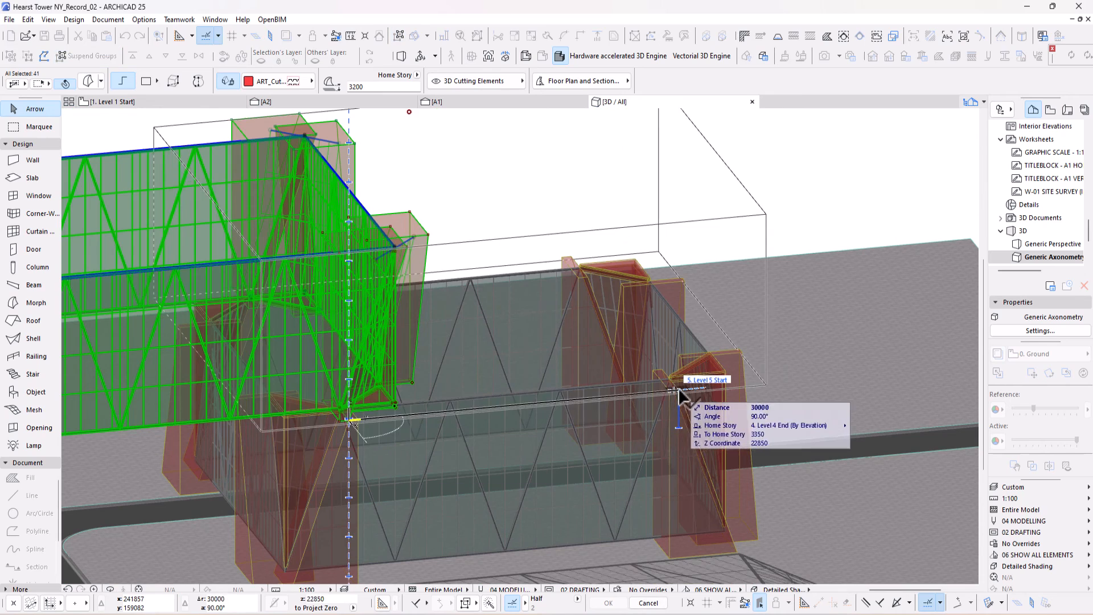
pyautogui.click(678, 388)
pyautogui.press('Escape')
# - Switch the layer combination to 3D Export and examine how the flipped module and its slabs meet the lower module
pyautogui.click(1012, 488)
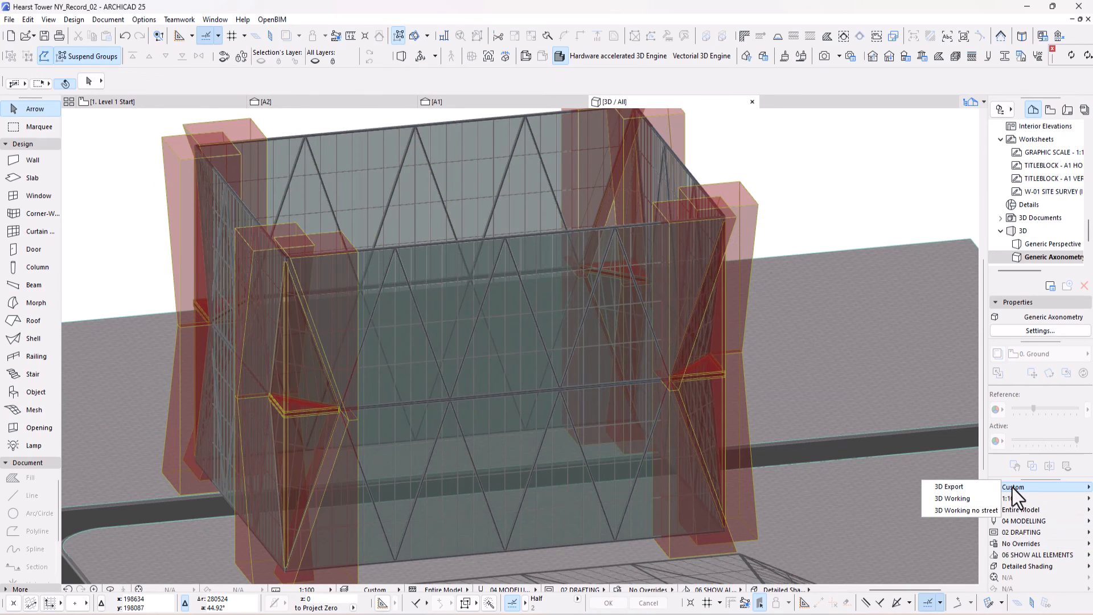
pyautogui.click(968, 487)
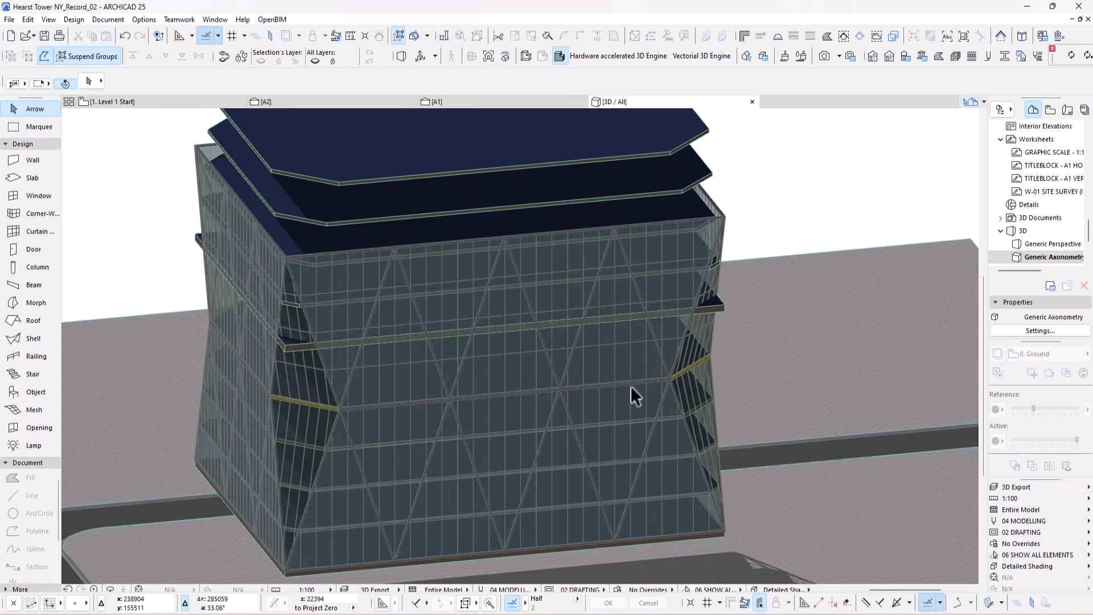
pyautogui.keyDown('shift'); pyautogui.moveTo(292, 361); pyautogui.dragTo(674, 399, button='middle'); pyautogui.keyUp('shift')
pyautogui.scroll(-3, 397, 387)
pyautogui.scroll(8, 643, 421)
pyautogui.scroll(-3, 712, 399)
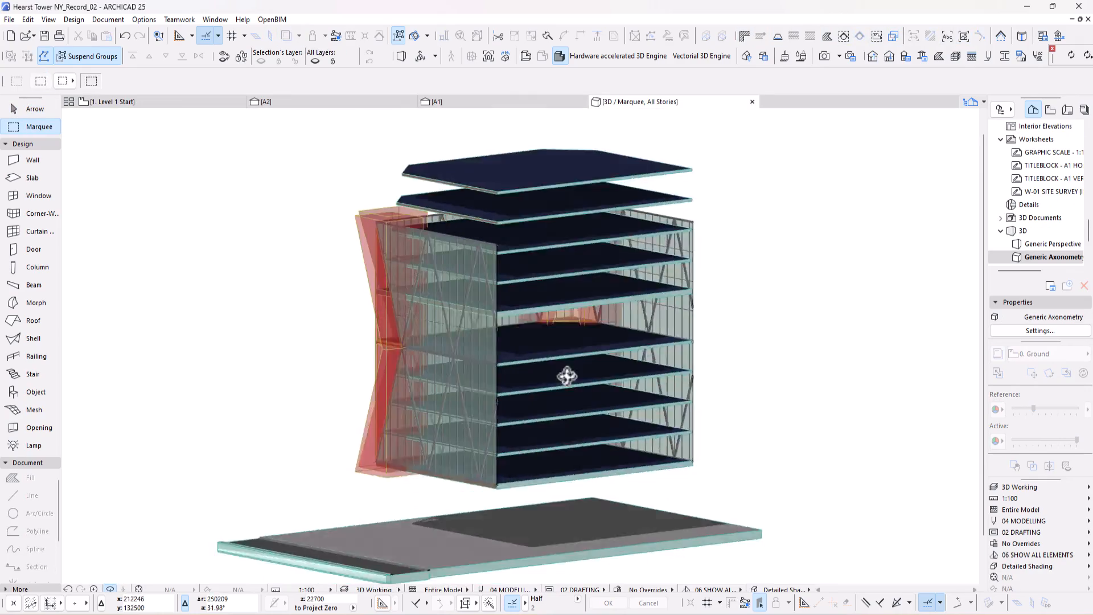
# - Lower the upper module's floor slabs into the flipped facade so they continue the lower module's even floor spacing
pyautogui.scroll(1, 632, 149)
pyautogui.keyDown('shift'); pyautogui.click(630, 149); pyautogui.keyUp('shift')
pyautogui.press('Escape')
pyautogui.scroll(3, 480, 373)
pyautogui.scroll(1, 495, 342)
pyautogui.scroll(-5, 495, 342)
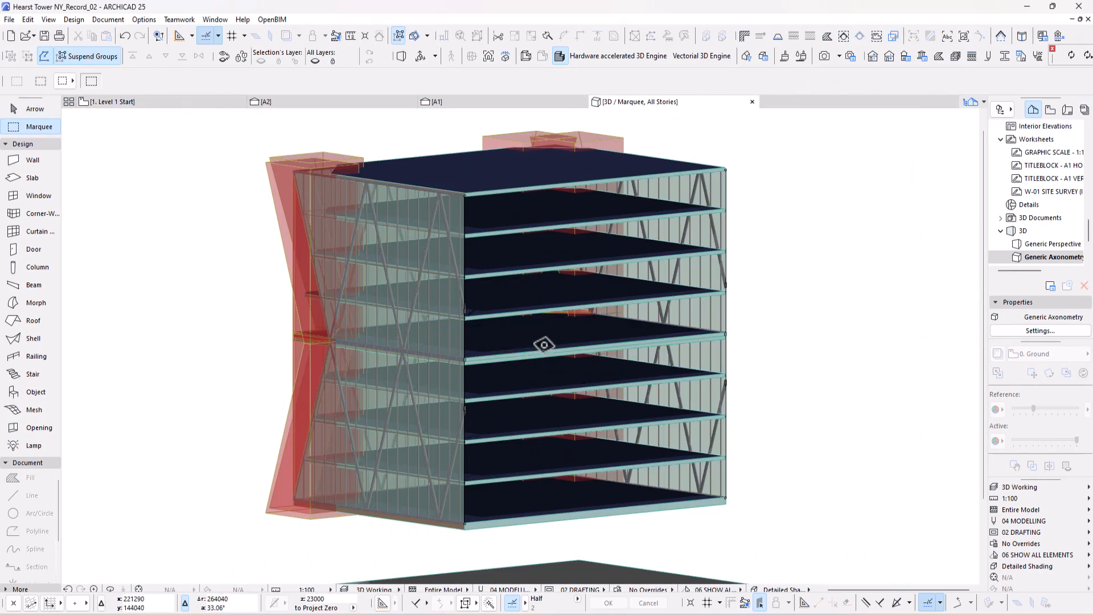
# - Hide the cutting morphs and select the slab at the junction of the two modules to inspect its corner
pyautogui.moveTo(861, 287); pyautogui.dragTo(867, 289, button='middle')
pyautogui.scroll(1, 308, 344)
pyautogui.keyDown('shift'); pyautogui.click(329, 341); pyautogui.keyUp('shift')
pyautogui.moveTo(319, 364); pyautogui.dragTo(266, 387, button='middle')
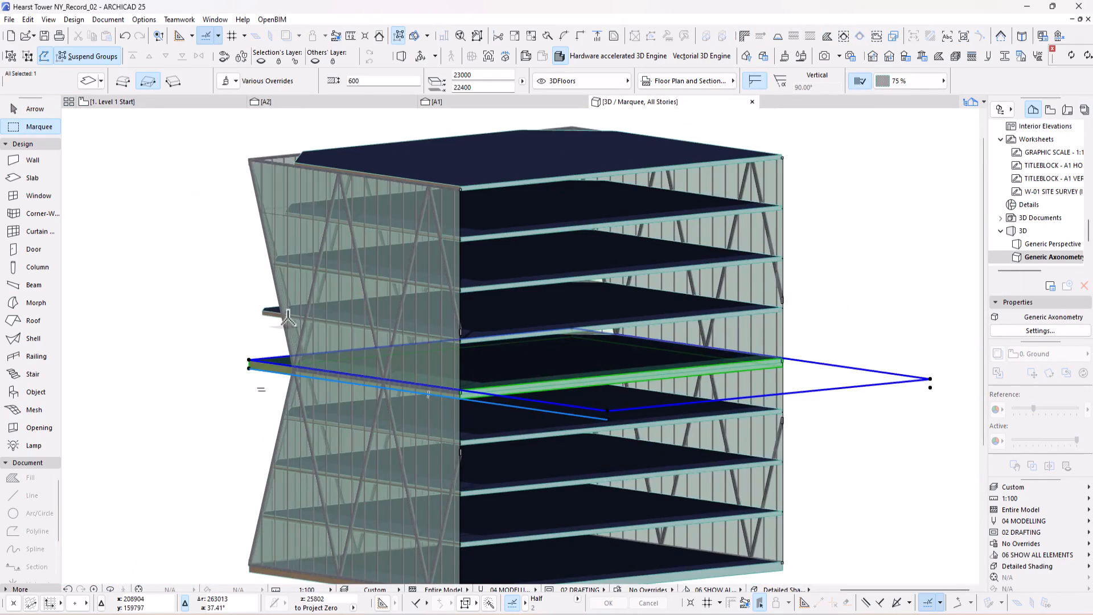
# - Show the whole model in 3D with the 3D Export layer combination and view the two stacked modules
pyautogui.keyDown('shift'); pyautogui.moveTo(342, 222); pyautogui.dragTo(605, 317, button='middle'); pyautogui.keyUp('shift')
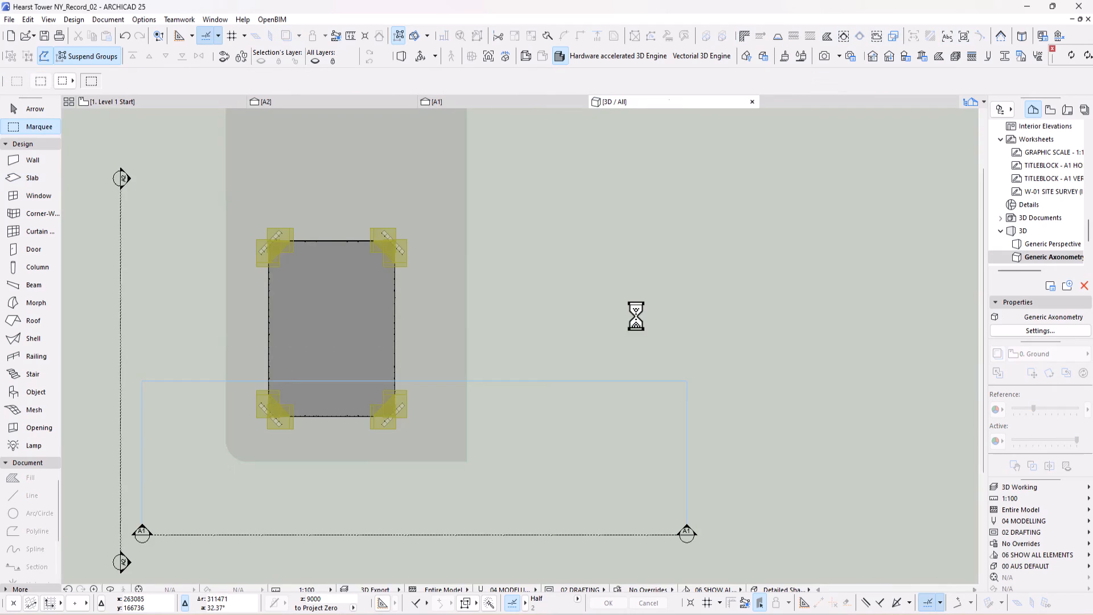
pyautogui.scroll(-3, 610, 346)
pyautogui.moveTo(629, 354); pyautogui.dragTo(559, 357, button='middle')
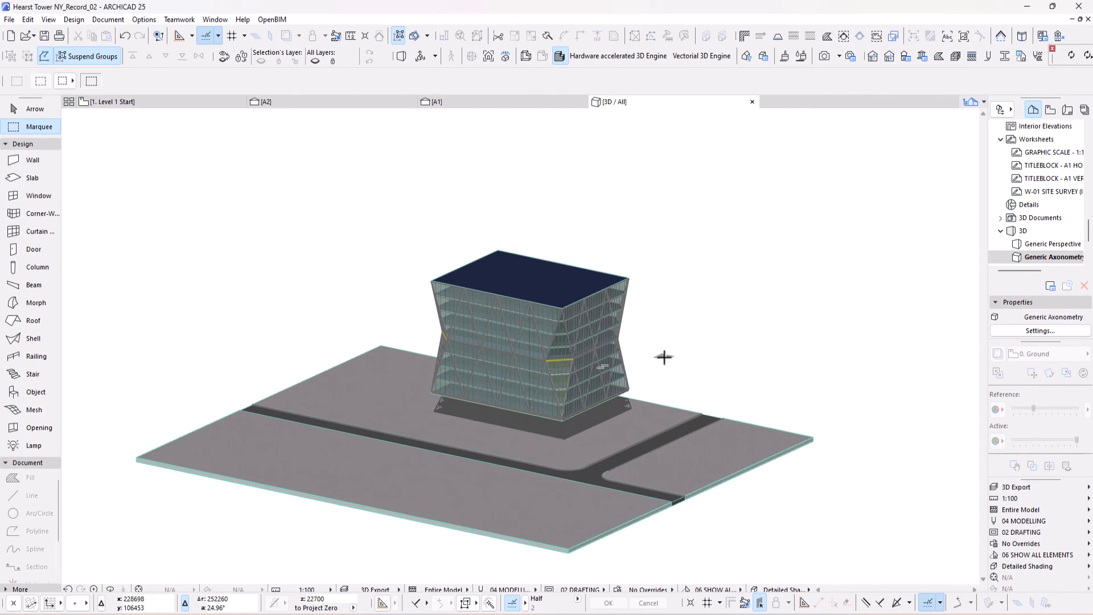
# - Go to the Ground story in the floor plan and examine the reference photo of the tower's facade
pyautogui.press('F2')
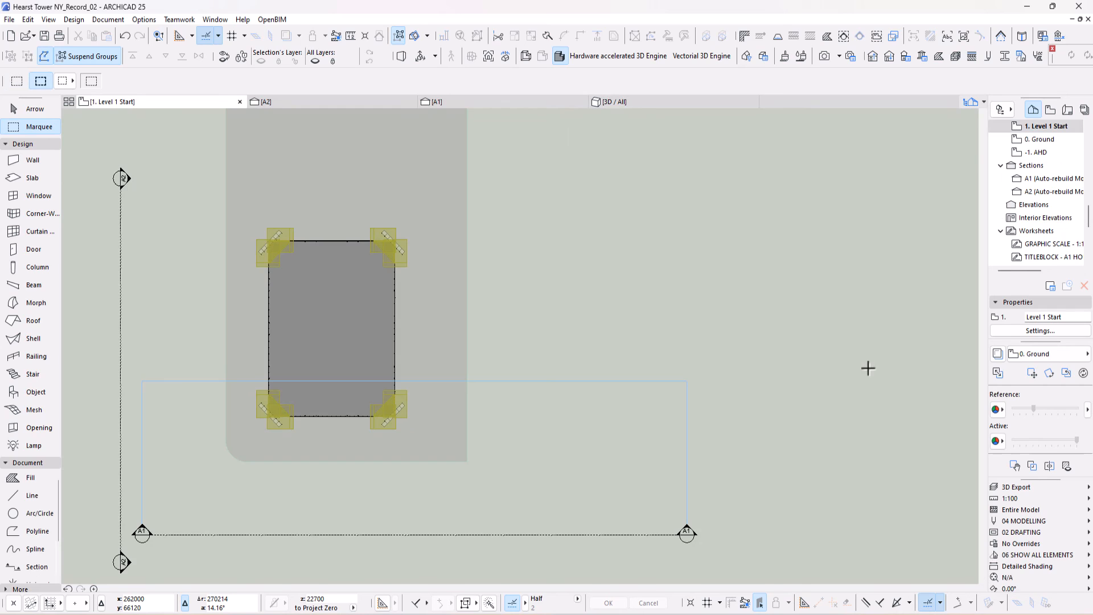
pyautogui.scroll(-3, 867, 359)
pyautogui.moveTo(378, 378); pyautogui.dragTo(581, 338, button='middle')
pyautogui.scroll(6, 591, 354)
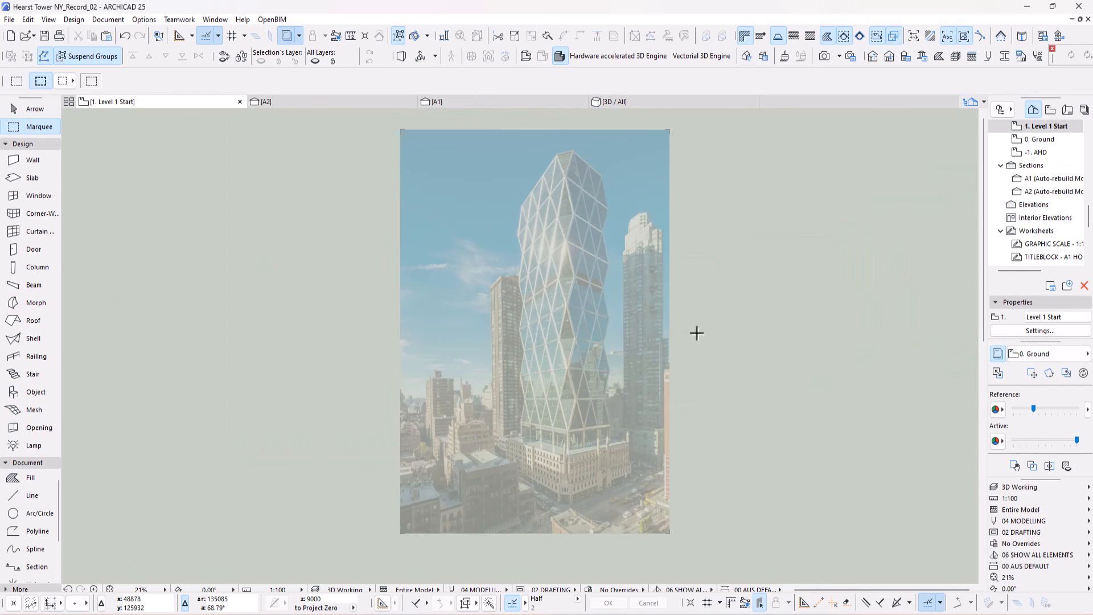
pyautogui.hotkey('ctrl', 'Down')
pyautogui.moveTo(587, 397); pyautogui.dragTo(542, 441, button='middle')
pyautogui.scroll(2, 541, 442)
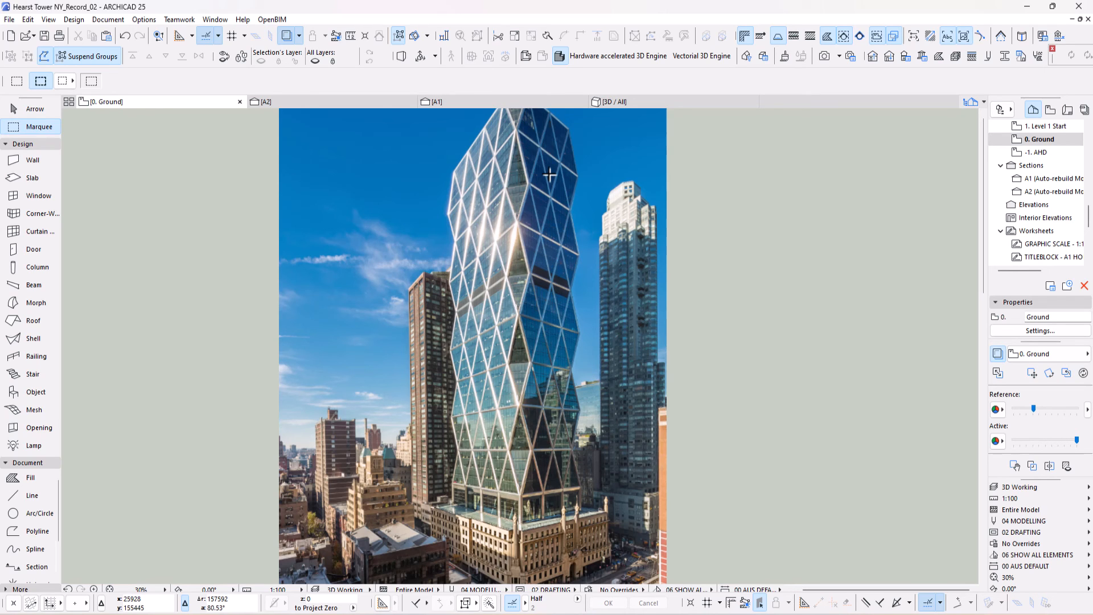
# - Multiply the two stacked modules with their slabs and cutting morphs upward, using Elevate and Increment with 4 copies at 28000 spacing
pyautogui.press('F3')
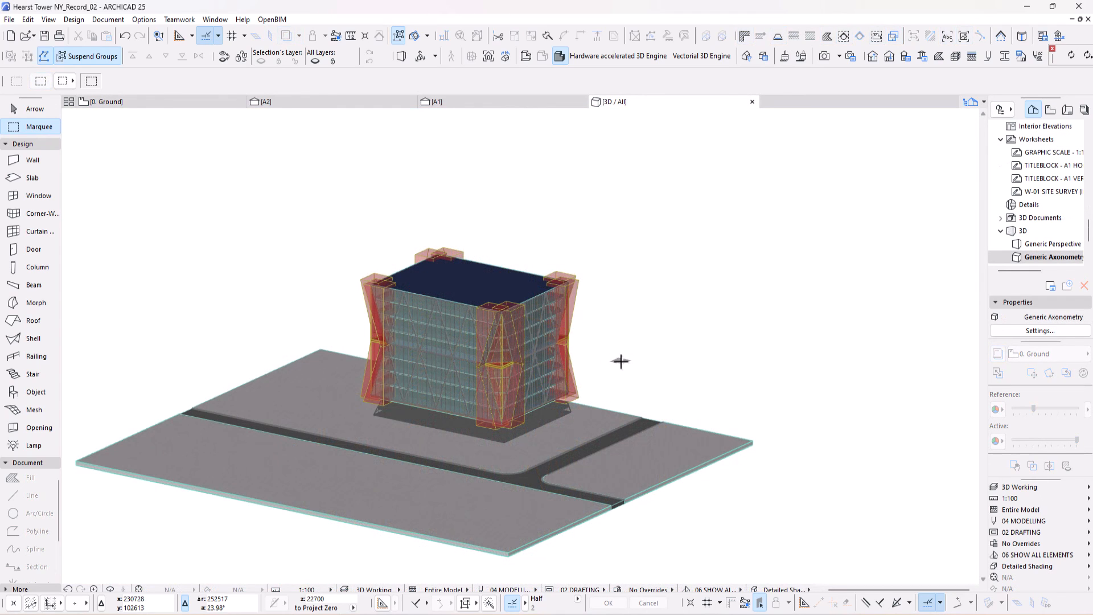
pyautogui.keyDown('shift'); pyautogui.moveTo(584, 379); pyautogui.dragTo(637, 390, button='middle'); pyautogui.keyUp('shift')
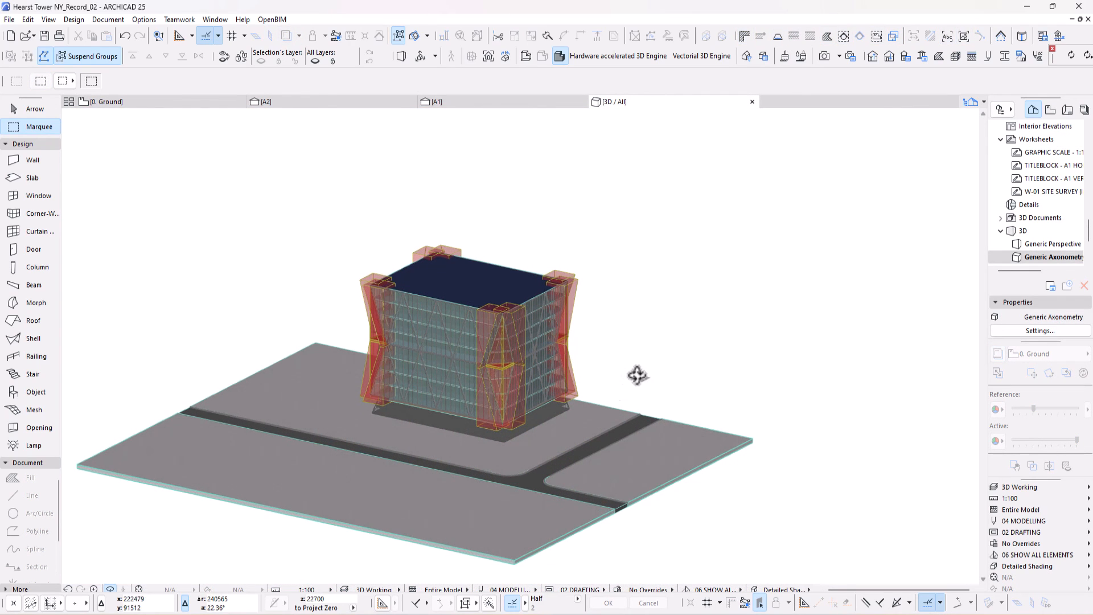
pyautogui.click(486, 367)
pyautogui.press('Escape')
pyautogui.keyDown('shift'); pyautogui.moveTo(509, 378); pyautogui.dragTo(573, 356, button='middle'); pyautogui.keyUp('shift')
pyautogui.press('Escape')
pyautogui.moveTo(212, 161); pyautogui.dragTo(661, 458)
pyautogui.hotkey('ctrl', 'u')
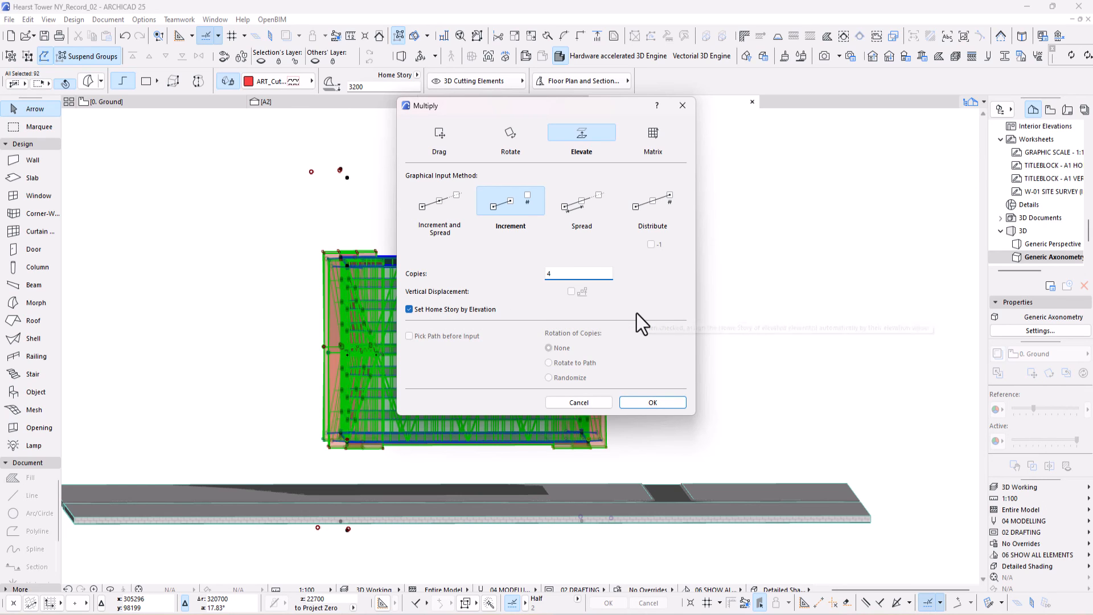
pyautogui.click(655, 403)
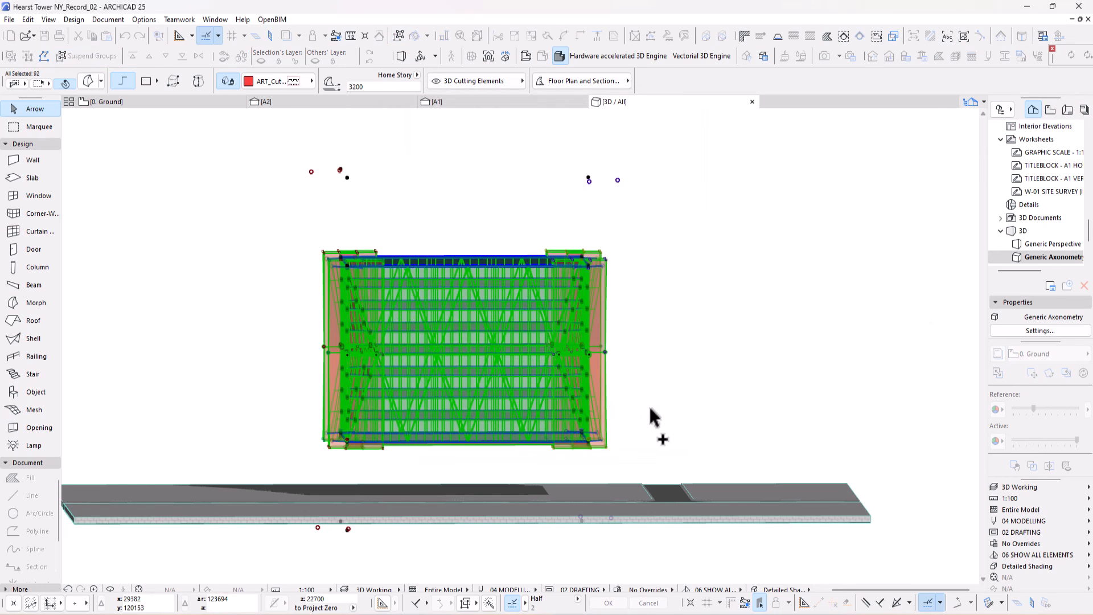
pyautogui.click(633, 437)
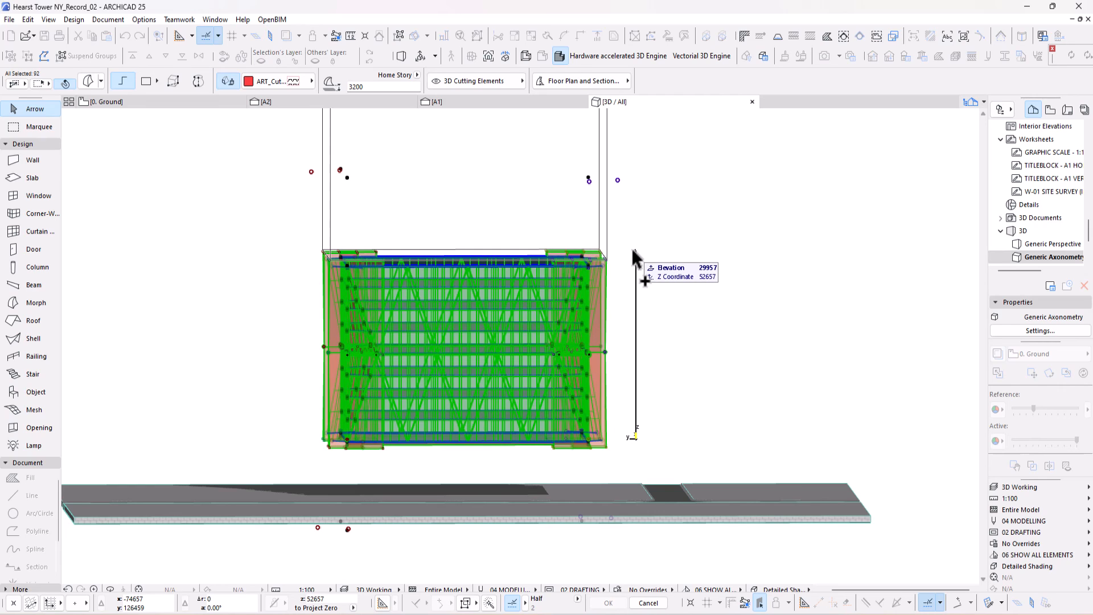
pyautogui.write('28000')
pyautogui.press('Return')
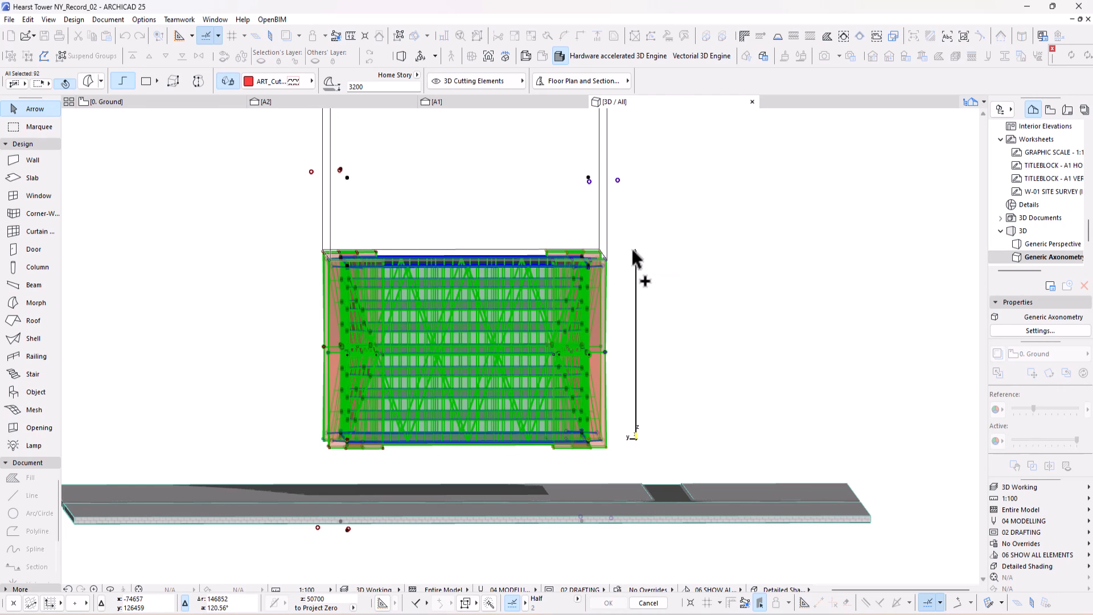
# - Switch to the 3D Working layer combination and delete the topmost module of the stacked tower with its cutting morphs
pyautogui.keyDown('shift'); pyautogui.moveTo(624, 398); pyautogui.dragTo(525, 440, button='middle'); pyautogui.keyUp('shift')
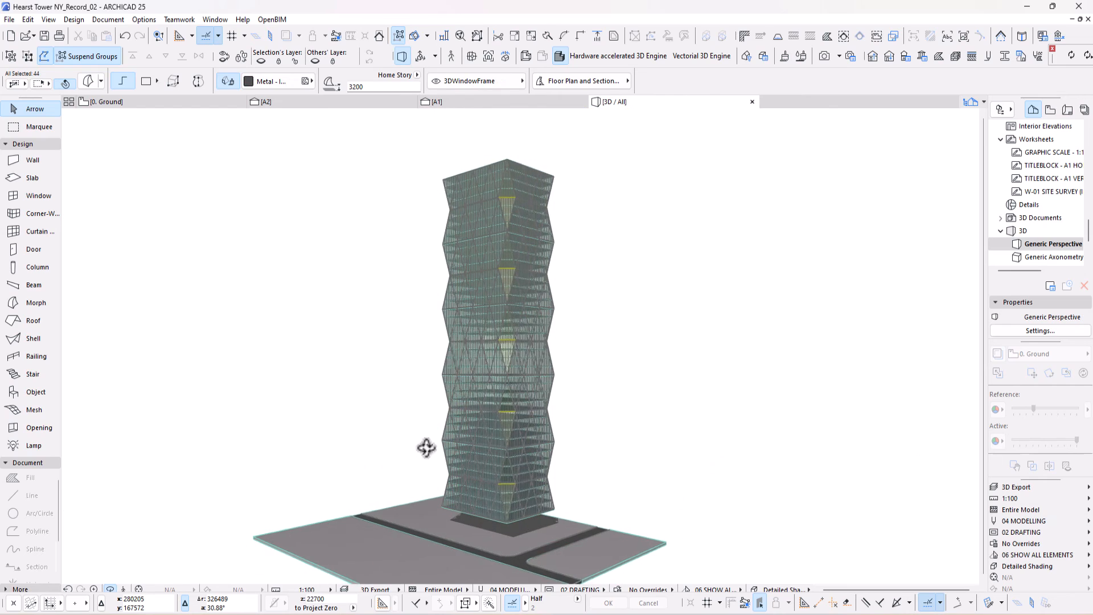
pyautogui.moveTo(427, 447)
pyautogui.keyDown('shift'); pyautogui.mouseDown(button='middle')
pyautogui.moveTo(506, 434)
pyautogui.moveTo(524, 268)
pyautogui.moveTo(530, 282)
pyautogui.mouseUp(button='middle'); pyautogui.keyUp('shift')
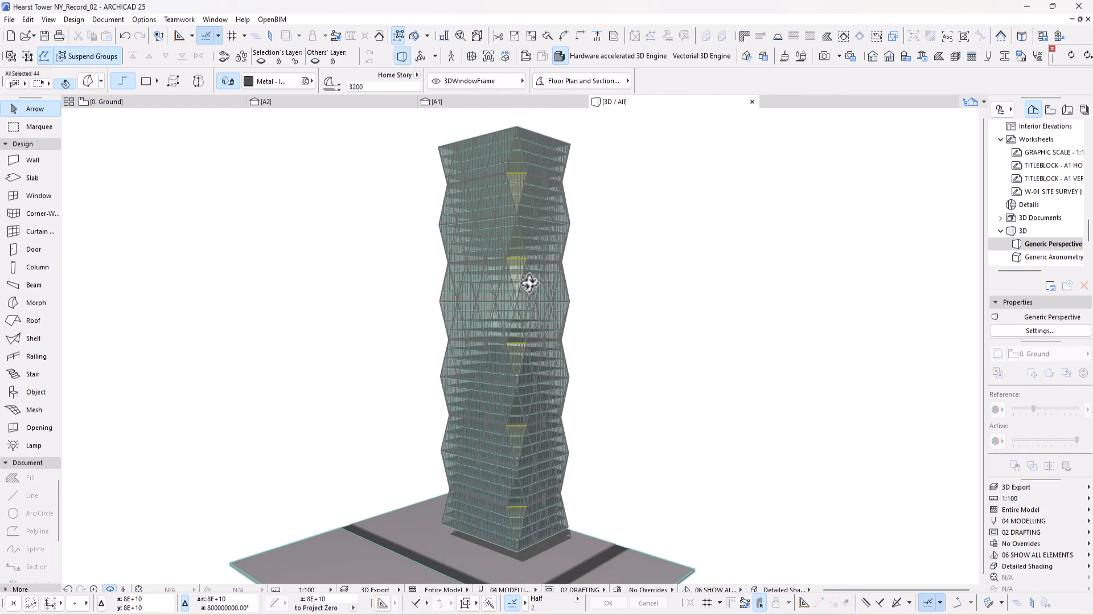
pyautogui.click(1037, 488)
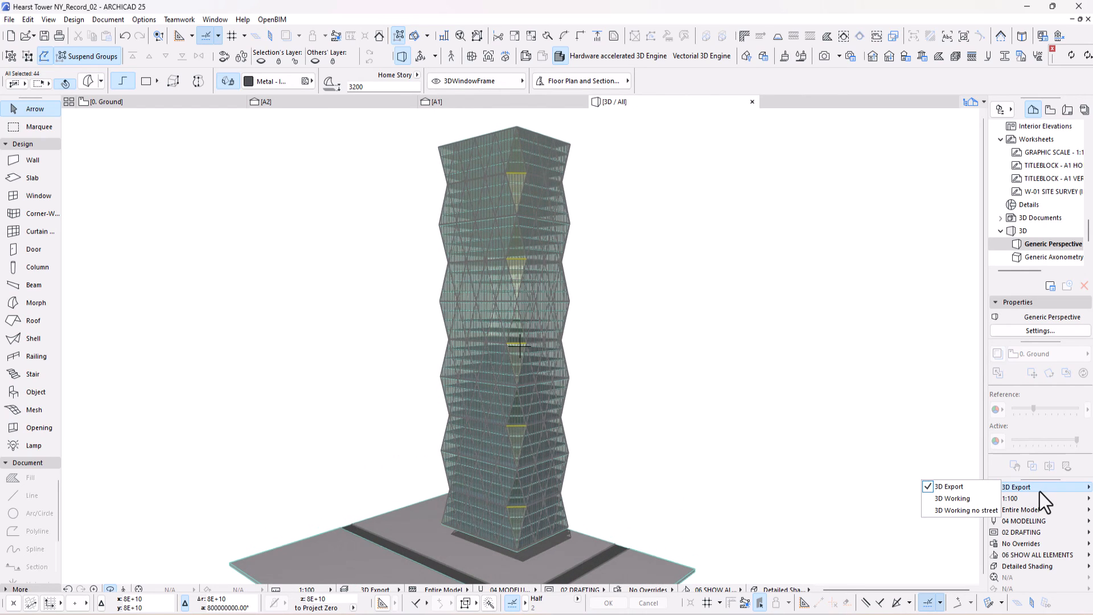
pyautogui.click(967, 498)
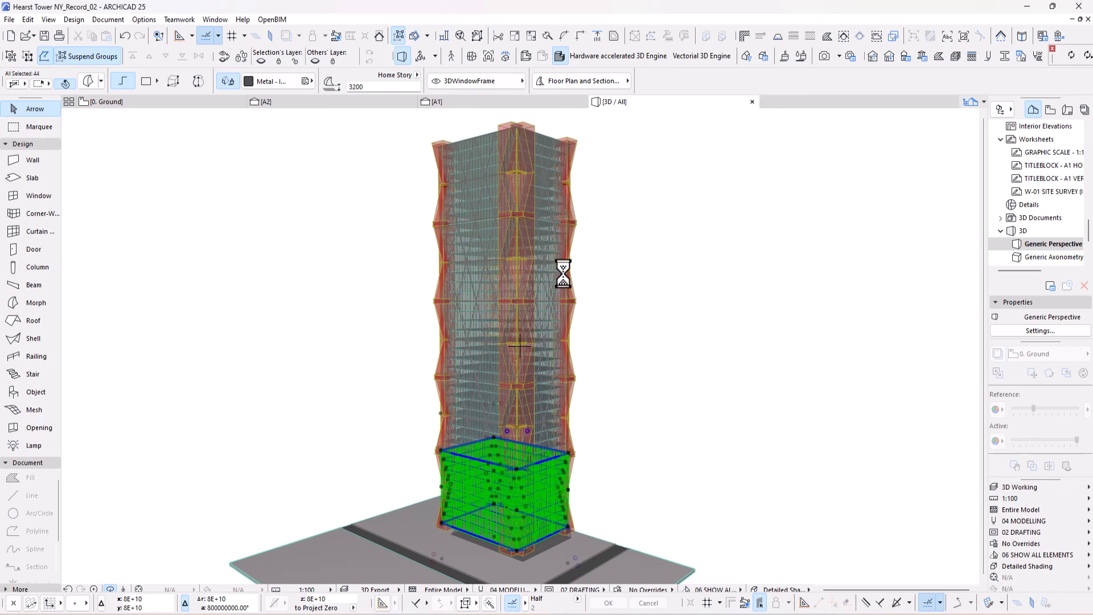
pyautogui.click(317, 230)
pyautogui.moveTo(316, 231); pyautogui.dragTo(425, 364, button='middle')
pyautogui.moveTo(408, 220); pyautogui.dragTo(782, 302)
pyautogui.press('Delete')
pyautogui.moveTo(816, 391); pyautogui.dragTo(772, 250, button='middle')
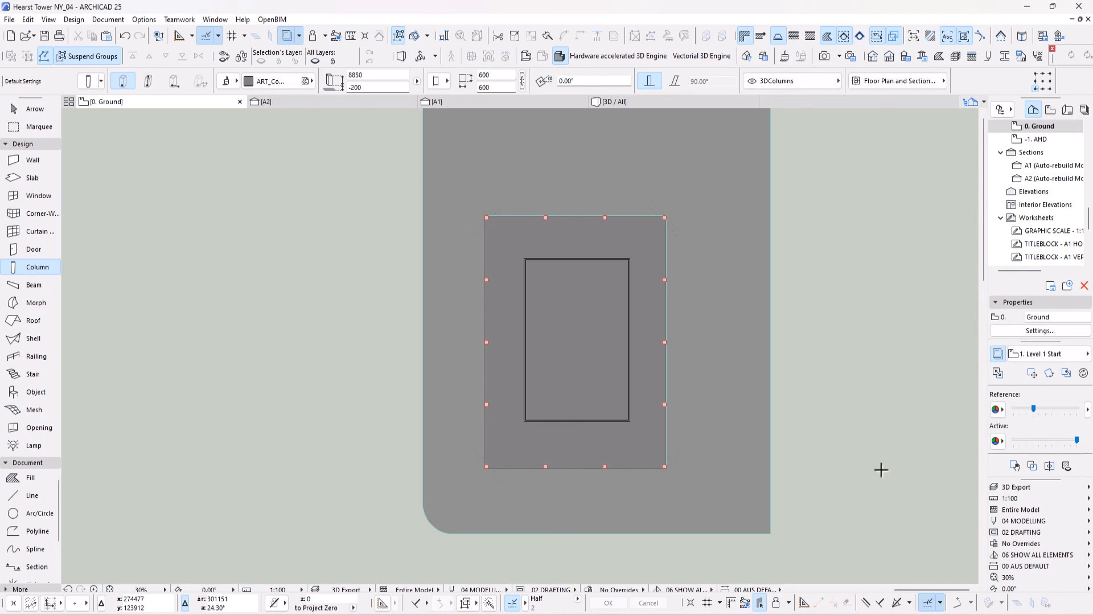
# - Show the tower in the 3D perspective and examine the stacked diagrid modules above the glazed base with its perimeter columns
pyautogui.press('F3')
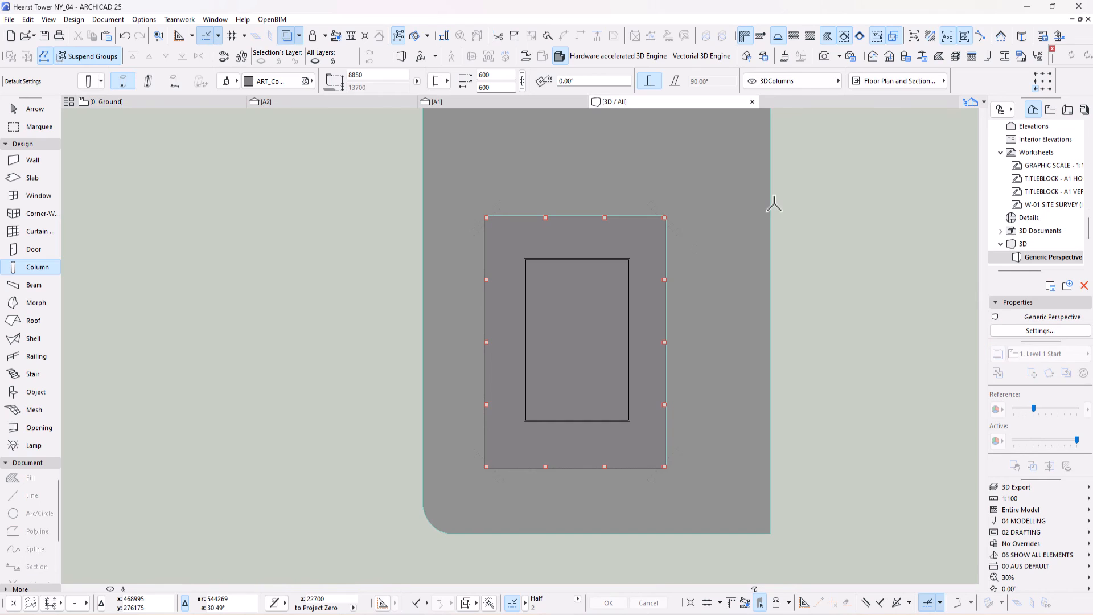
pyautogui.moveTo(685, 385); pyautogui.dragTo(671, 411, button='middle')
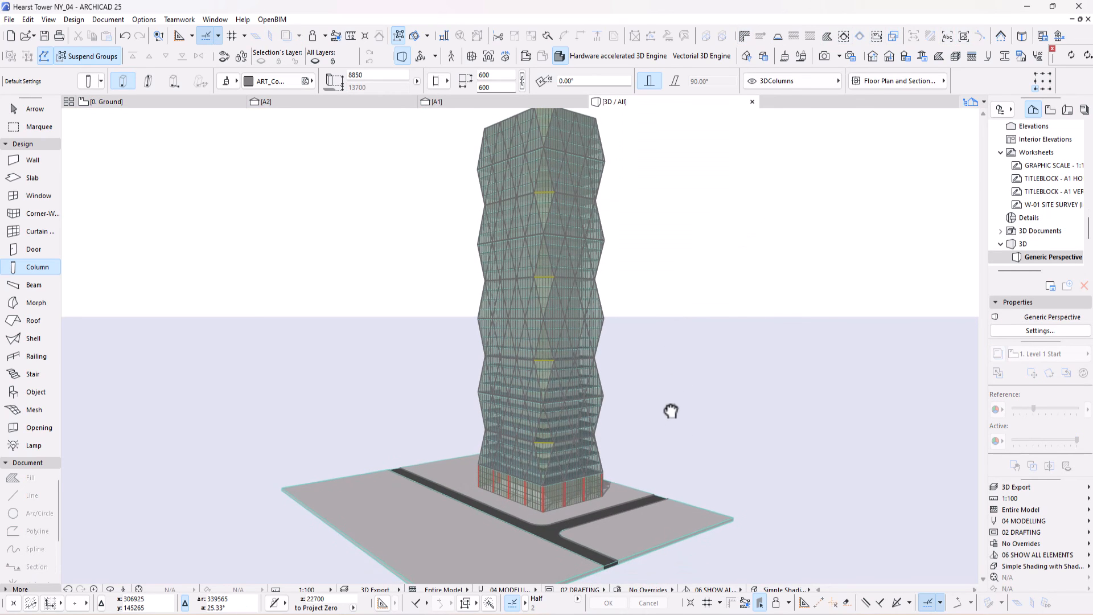
pyautogui.moveTo(586, 437); pyautogui.dragTo(613, 408)
pyautogui.scroll(3, 545, 389)
pyautogui.scroll(-2, 596, 433)
pyautogui.moveTo(595, 434); pyautogui.dragTo(594, 456, button='middle')
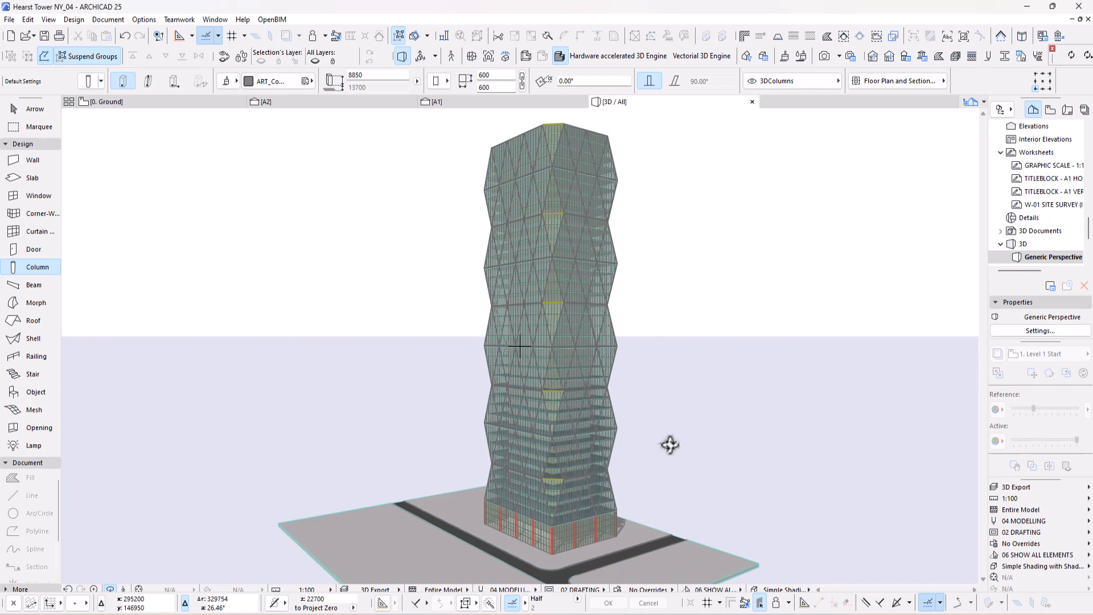
pyautogui.moveTo(648, 429); pyautogui.dragTo(646, 442)
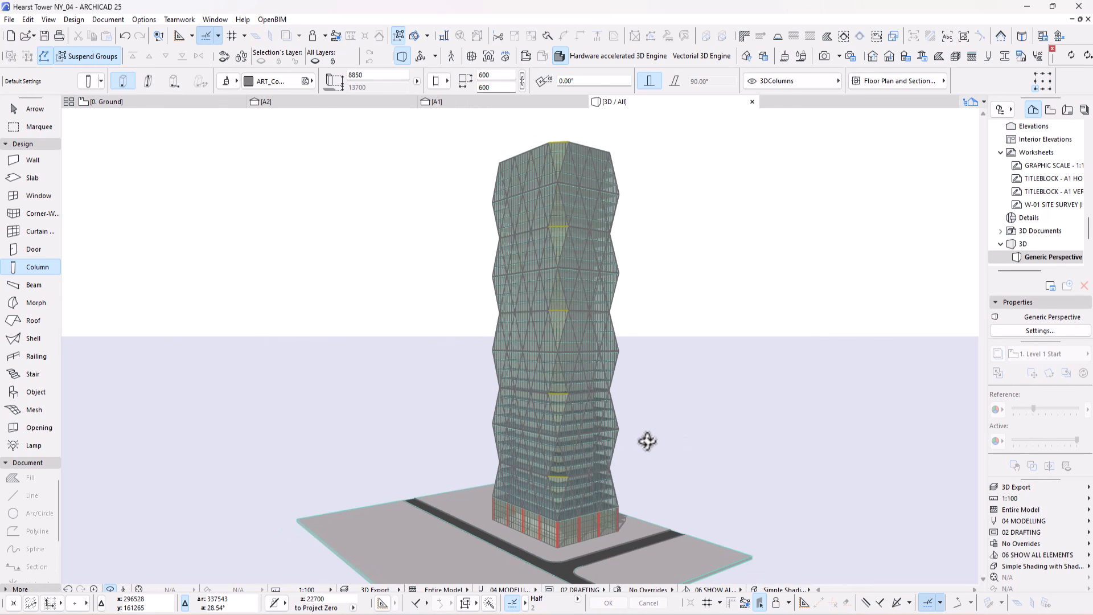